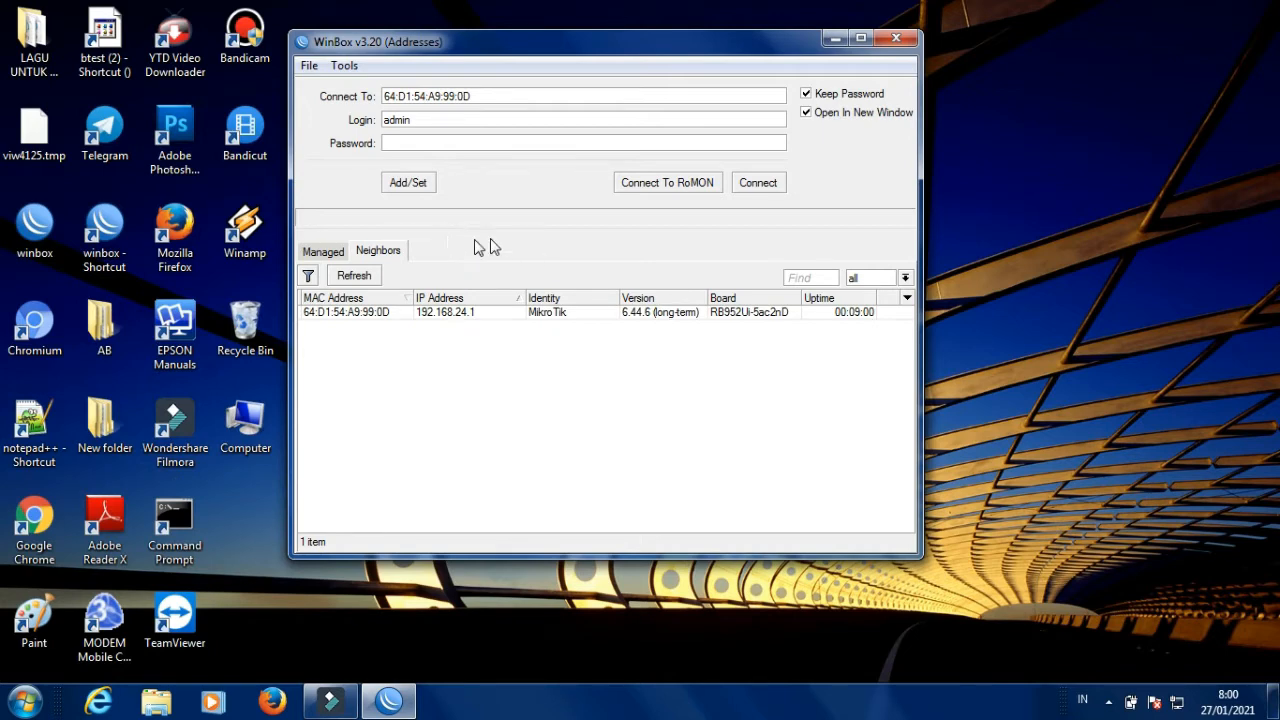
Log into the discovered hAP ac lite router from the Neighbors list by its MAC address.
left_click(370, 313)
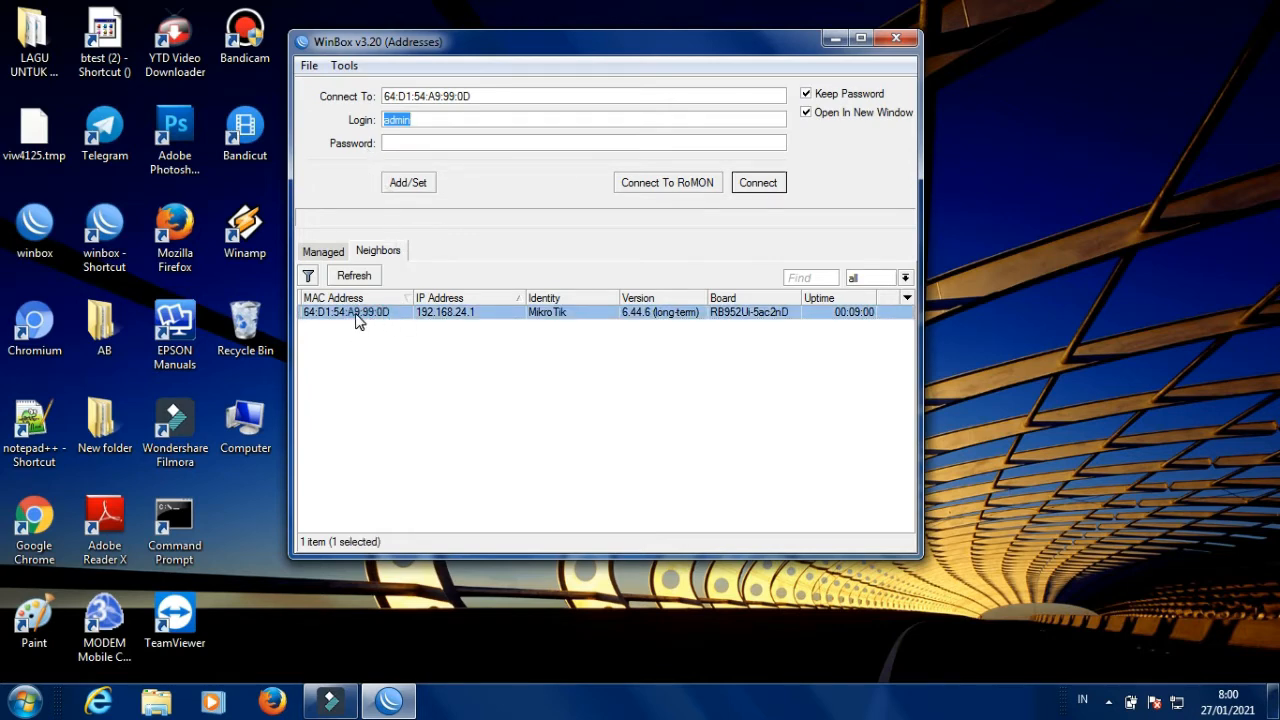
left_click(755, 187)
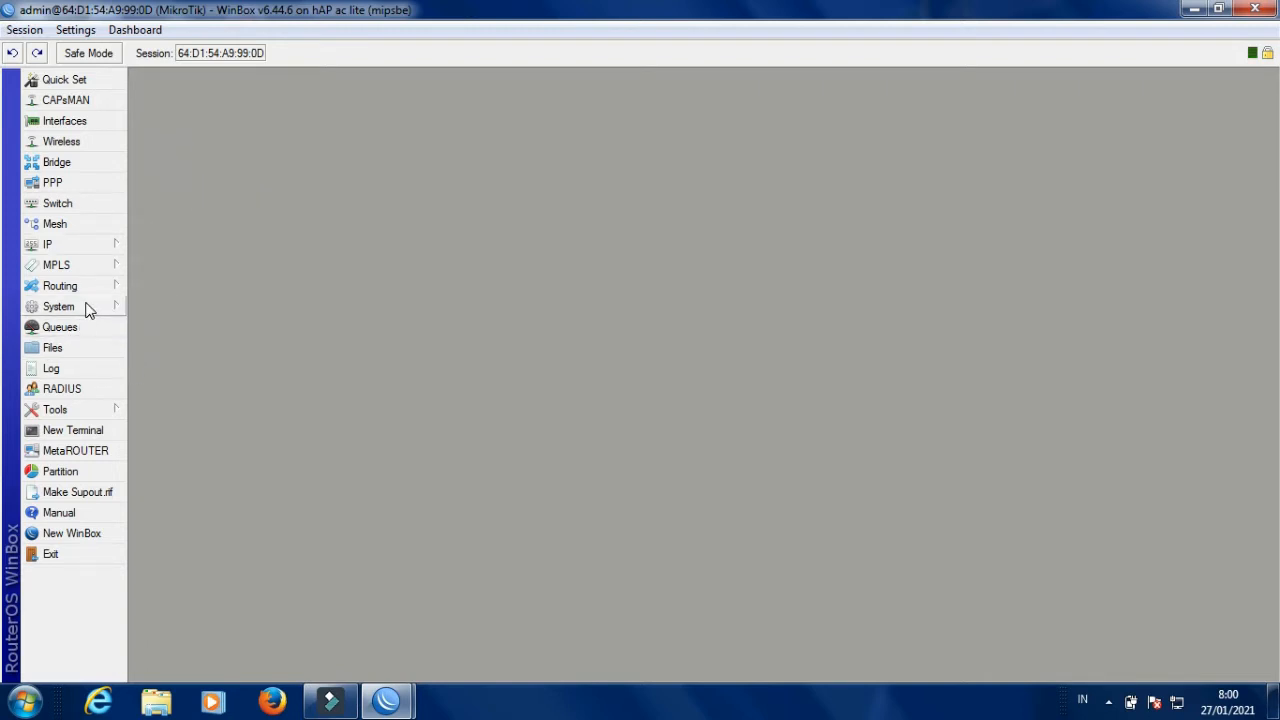
Reset the router configuration with No Default Configuration ticked and confirm the reboot.
left_click(86, 310)
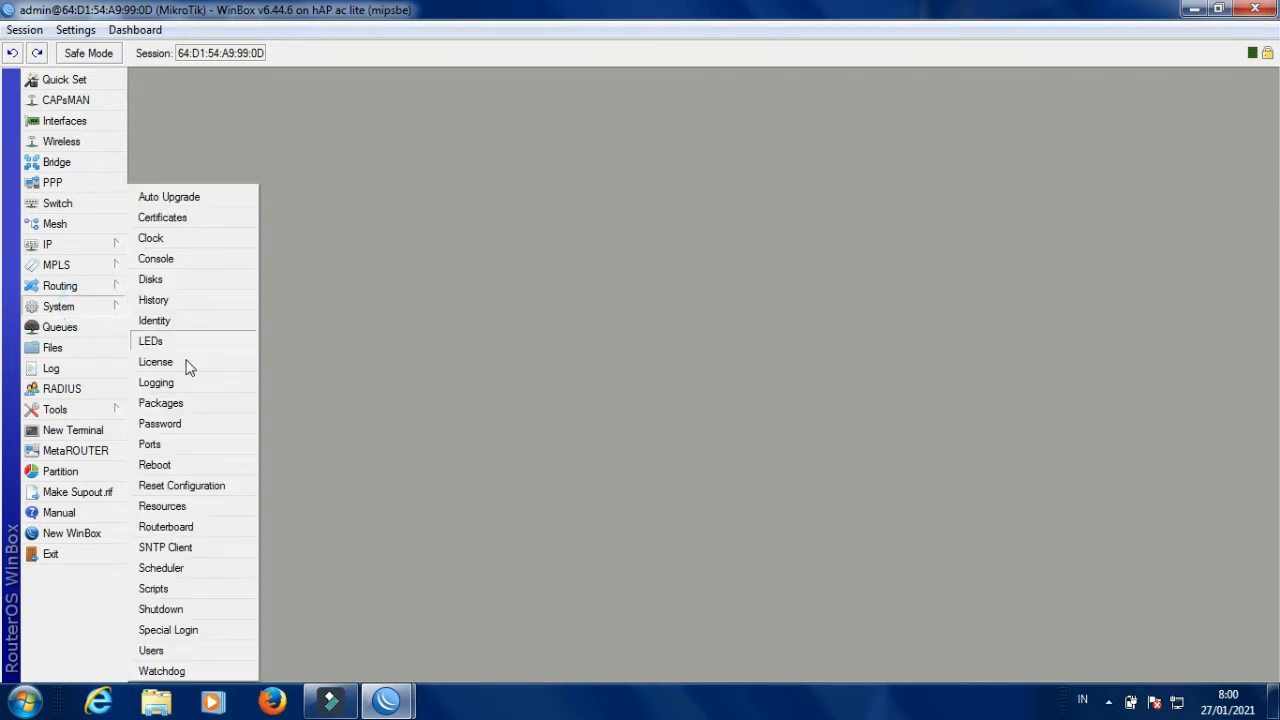
left_click(180, 490)
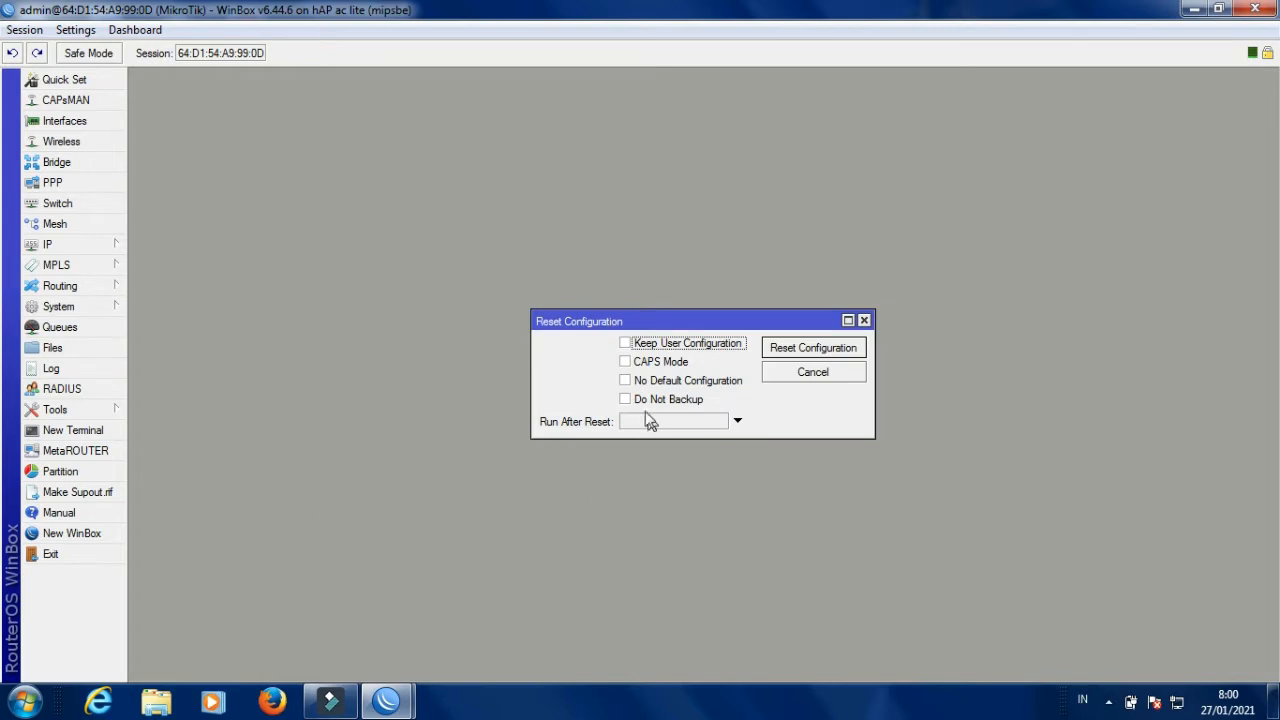
left_click(625, 381)
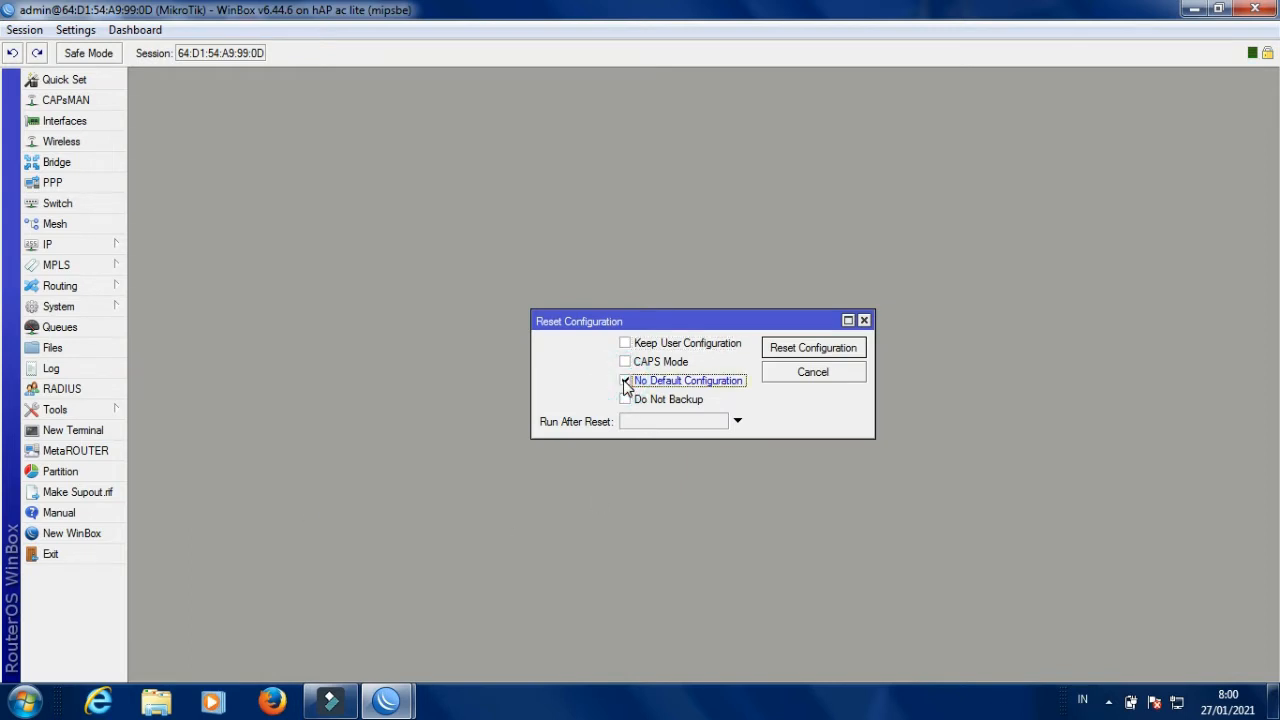
left_click(814, 352)
left_click(680, 369)
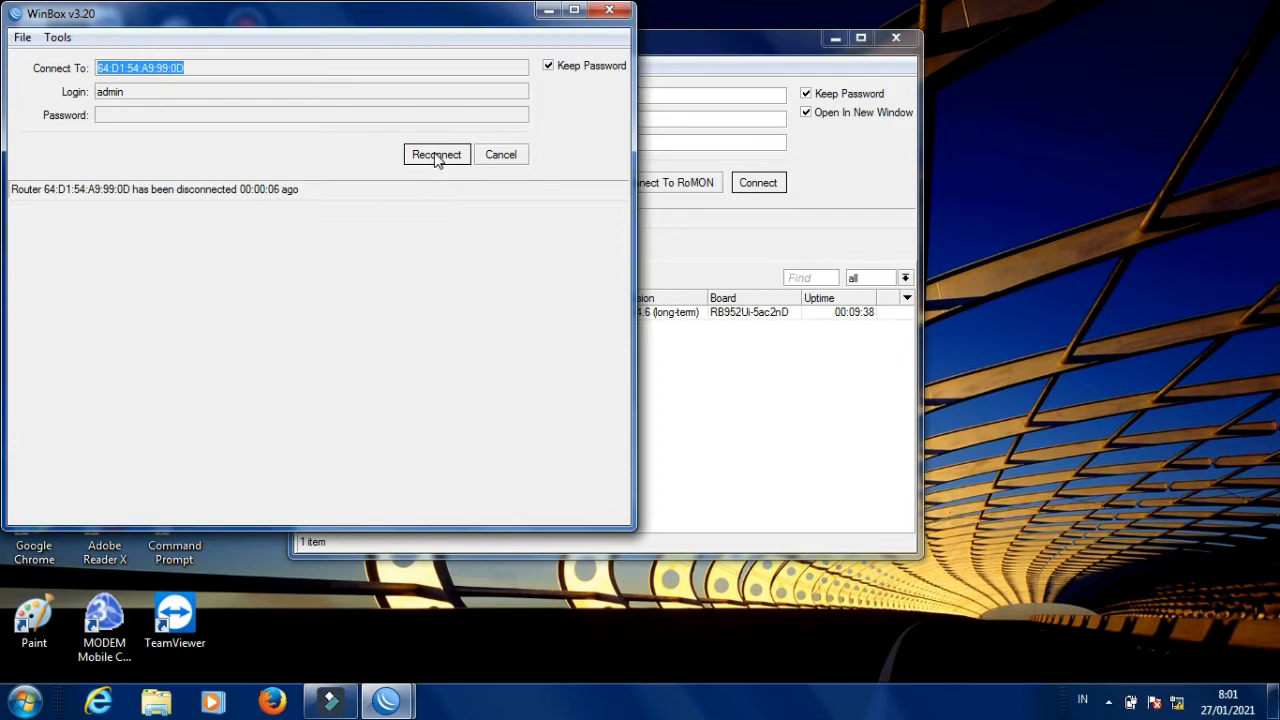
Reconnect to the rebooted hAP ac lite and close the duplicate login window.
left_click(436, 158)
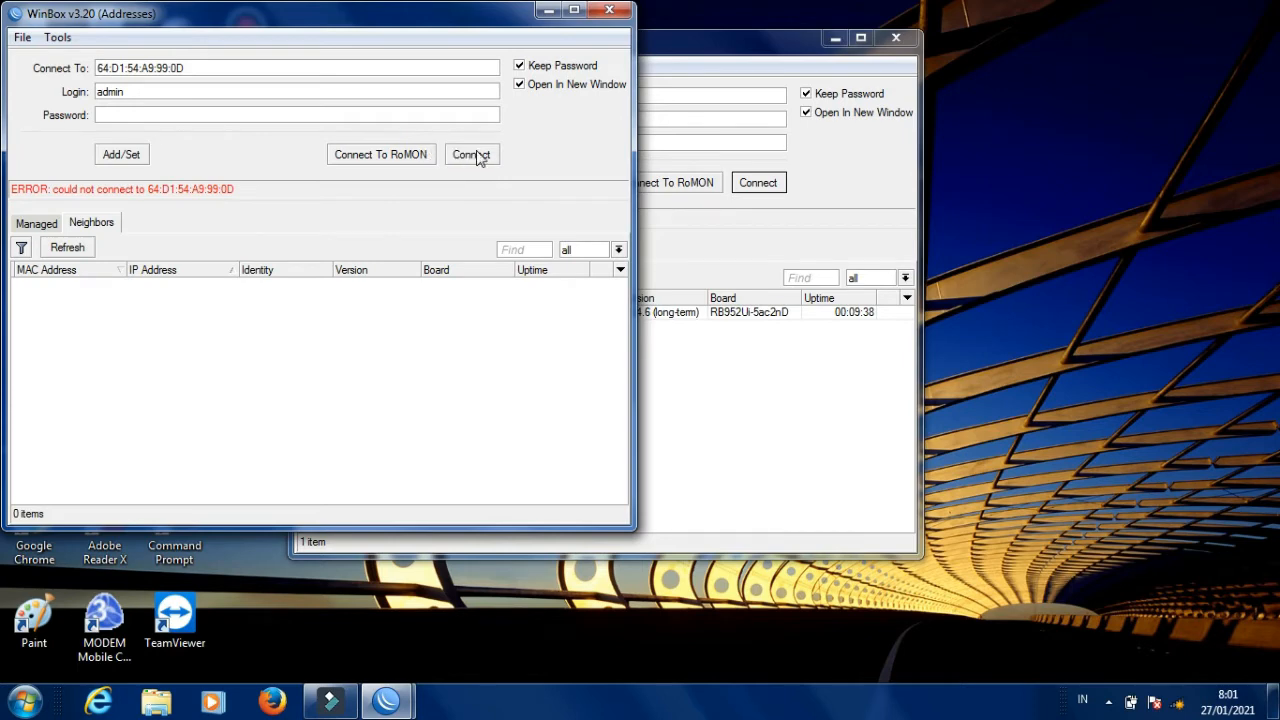
left_click(706, 372)
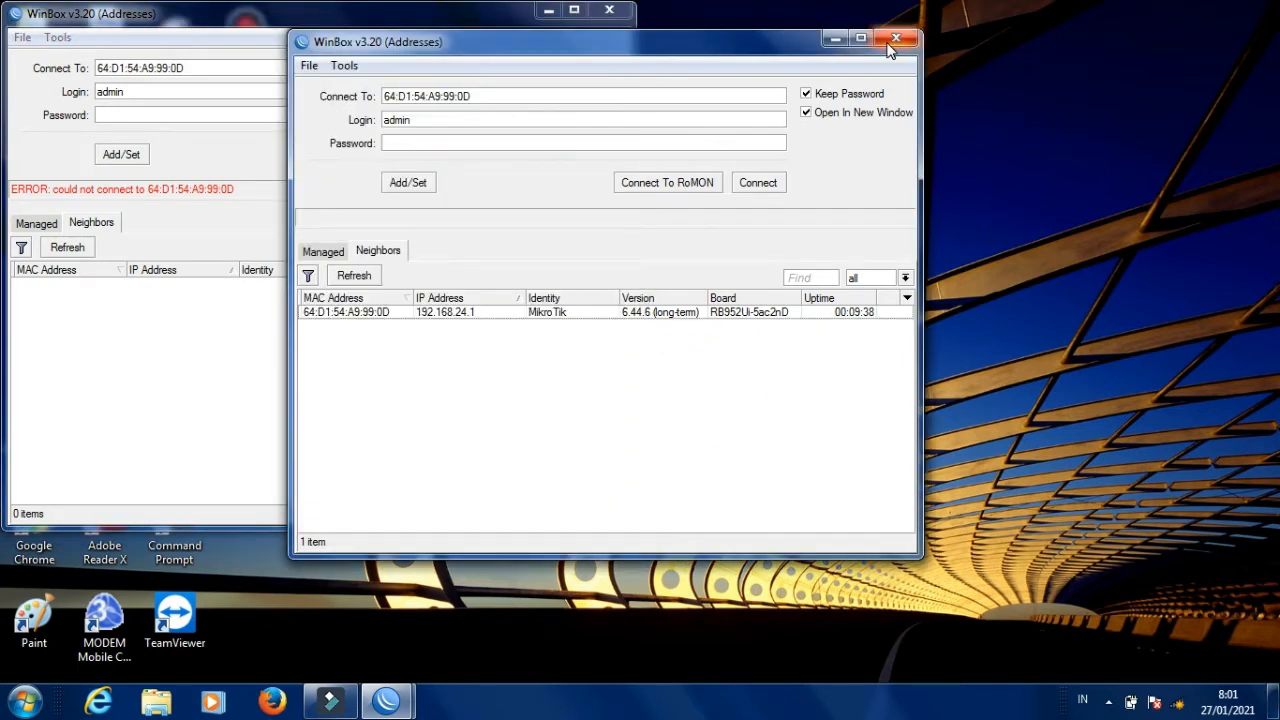
left_click(895, 40)
left_click(273, 357)
left_click(468, 157)
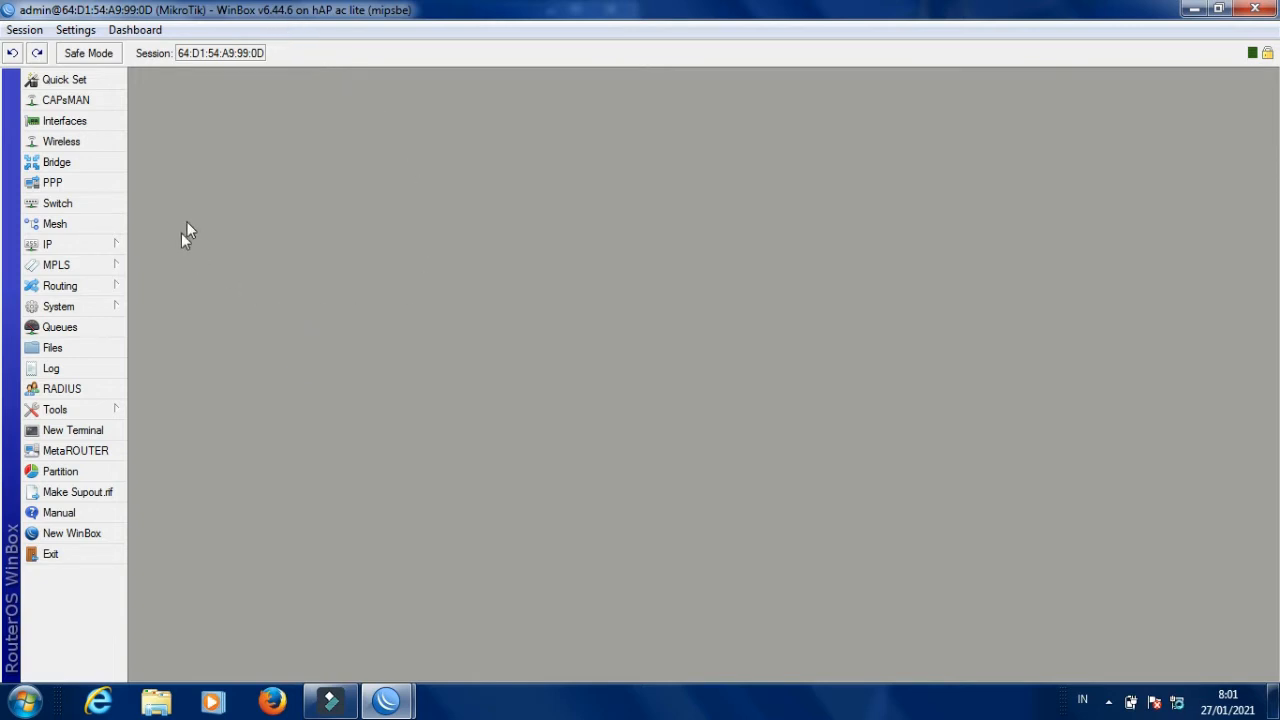
Rename interface ether1 to ether1-ISP.
left_click(89, 124)
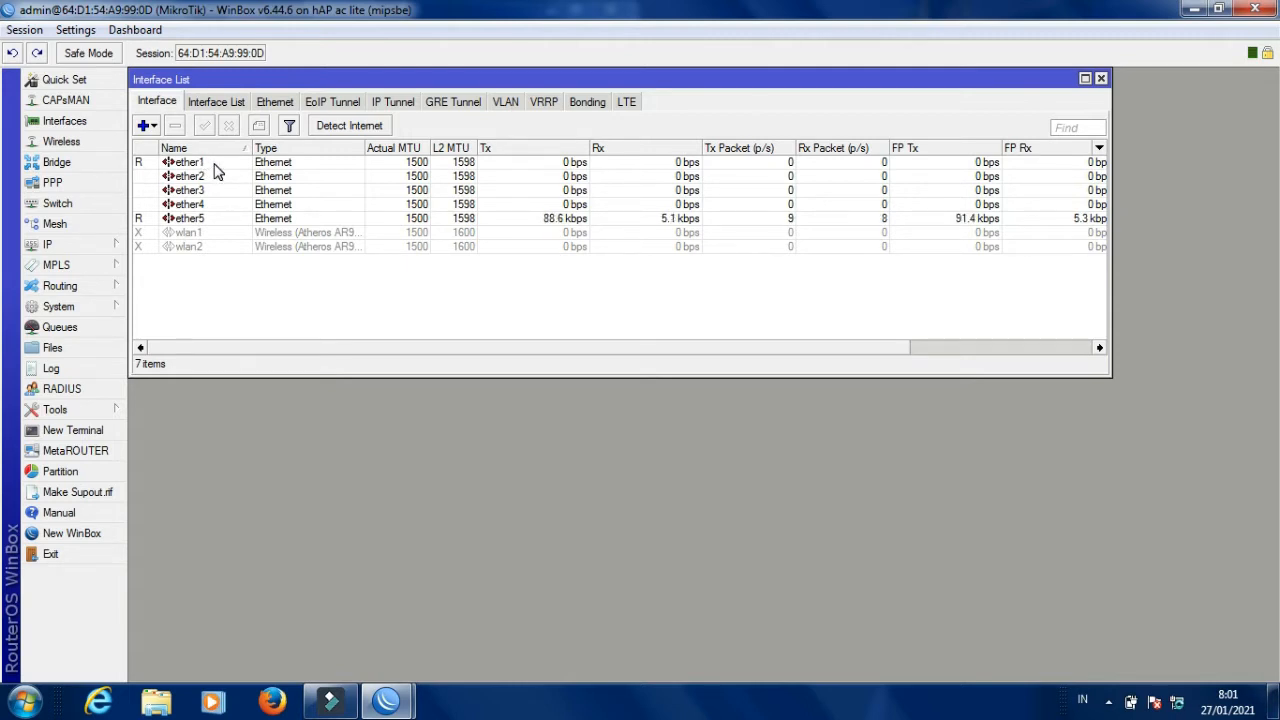
double_click(214, 166)
left_click(657, 210)
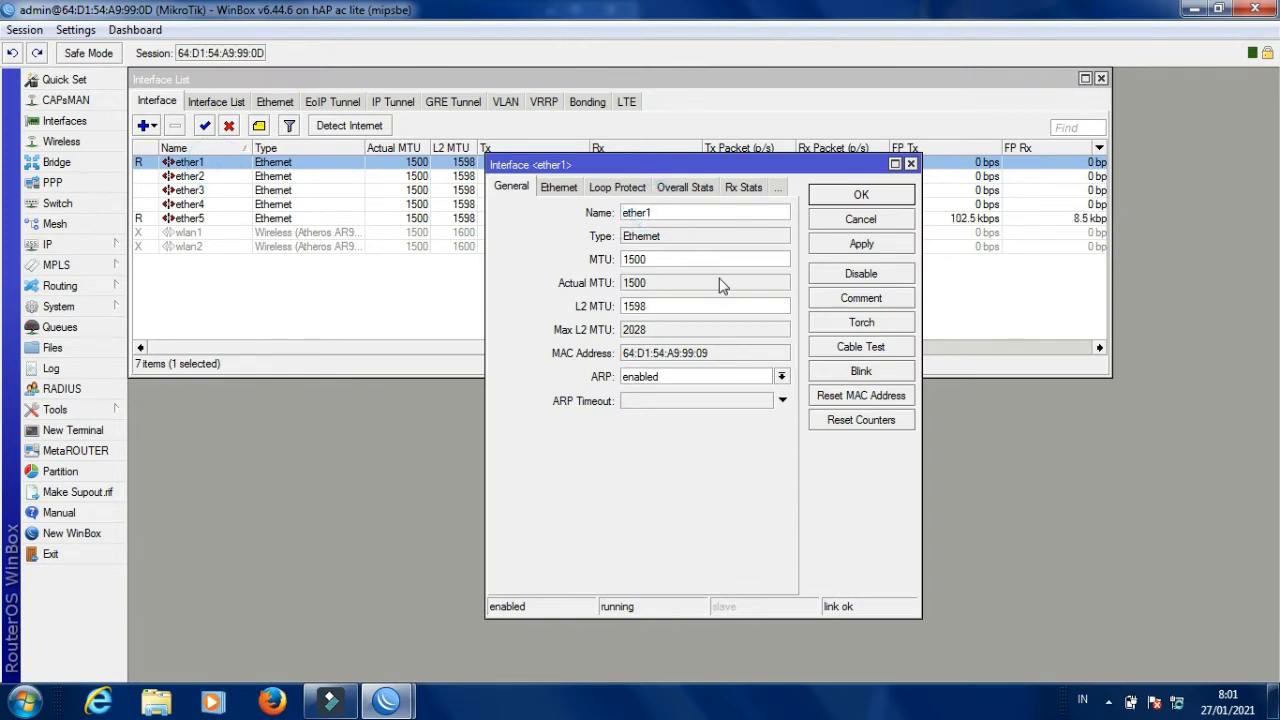
type("-isp")
key("BackSpace")
key("BackSpace")
key("BackSpace")
type("ISP")
left_click(847, 250)
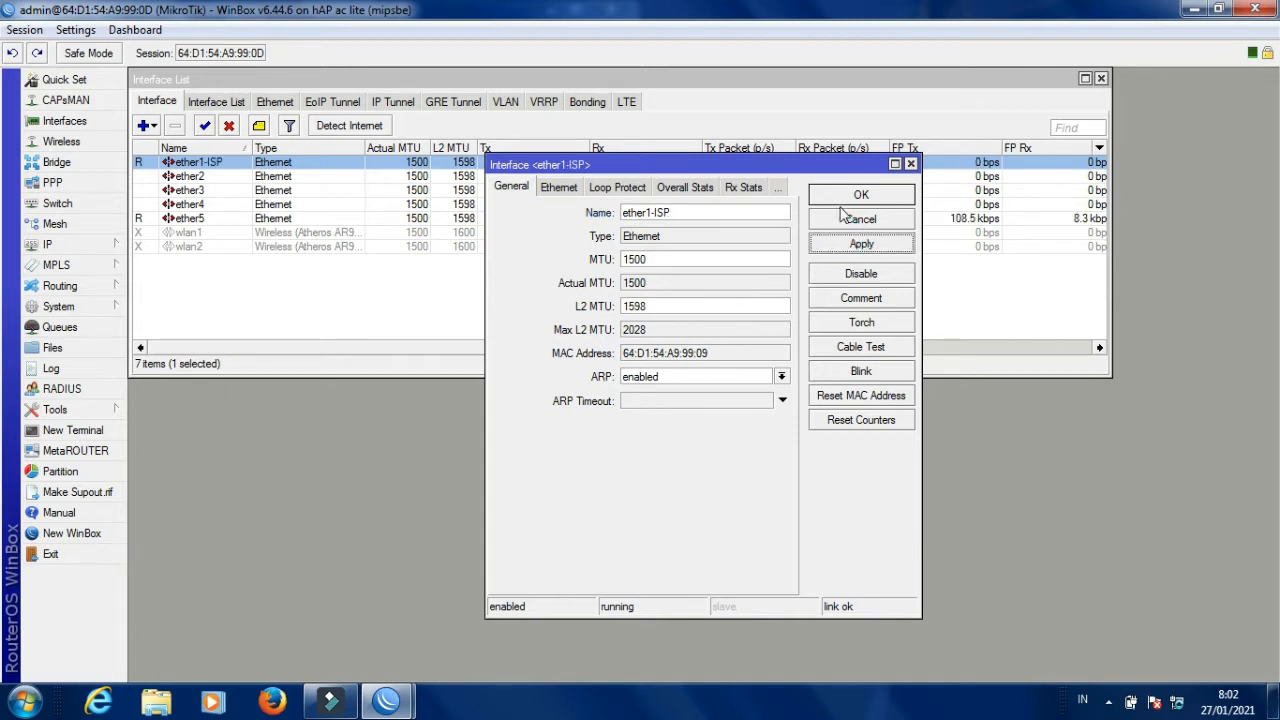
left_click(851, 198)
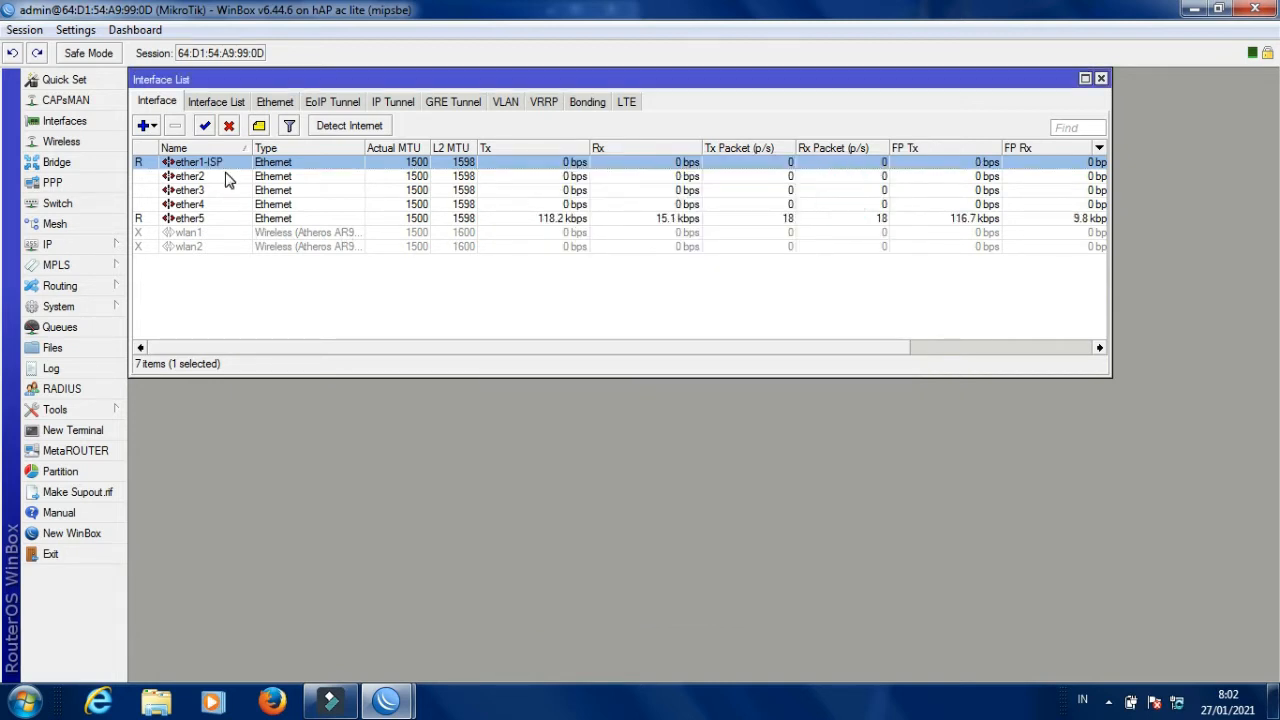
Rename ether2 to ether2-AP HOTSPOT, reconnecting after the session drops.
double_click(226, 177)
left_click(676, 208)
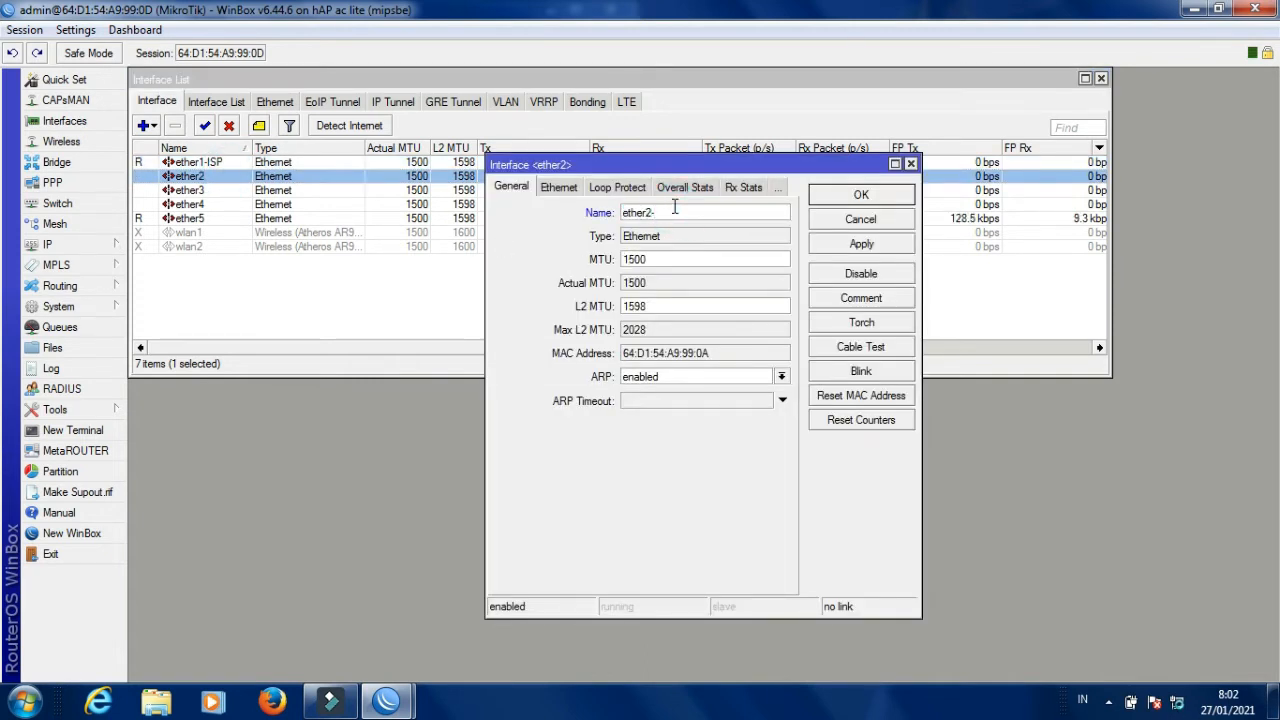
type("-AP")
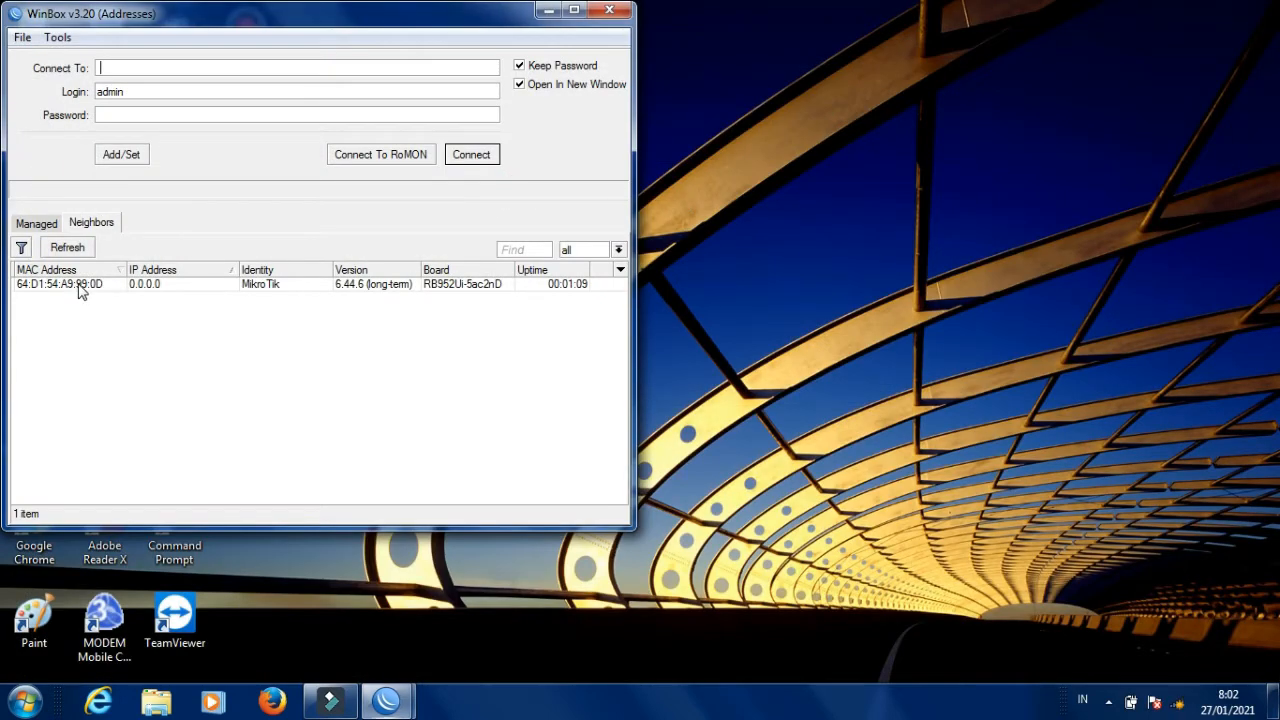
left_click(88, 284)
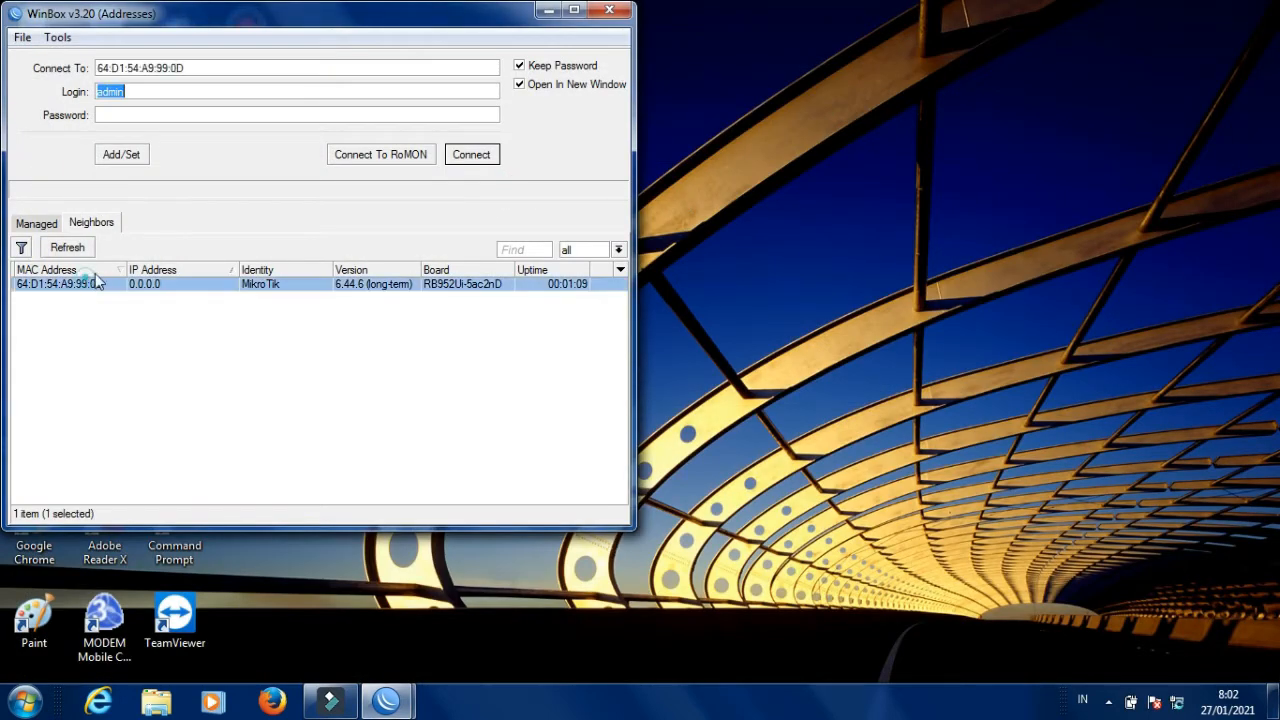
left_click(472, 160)
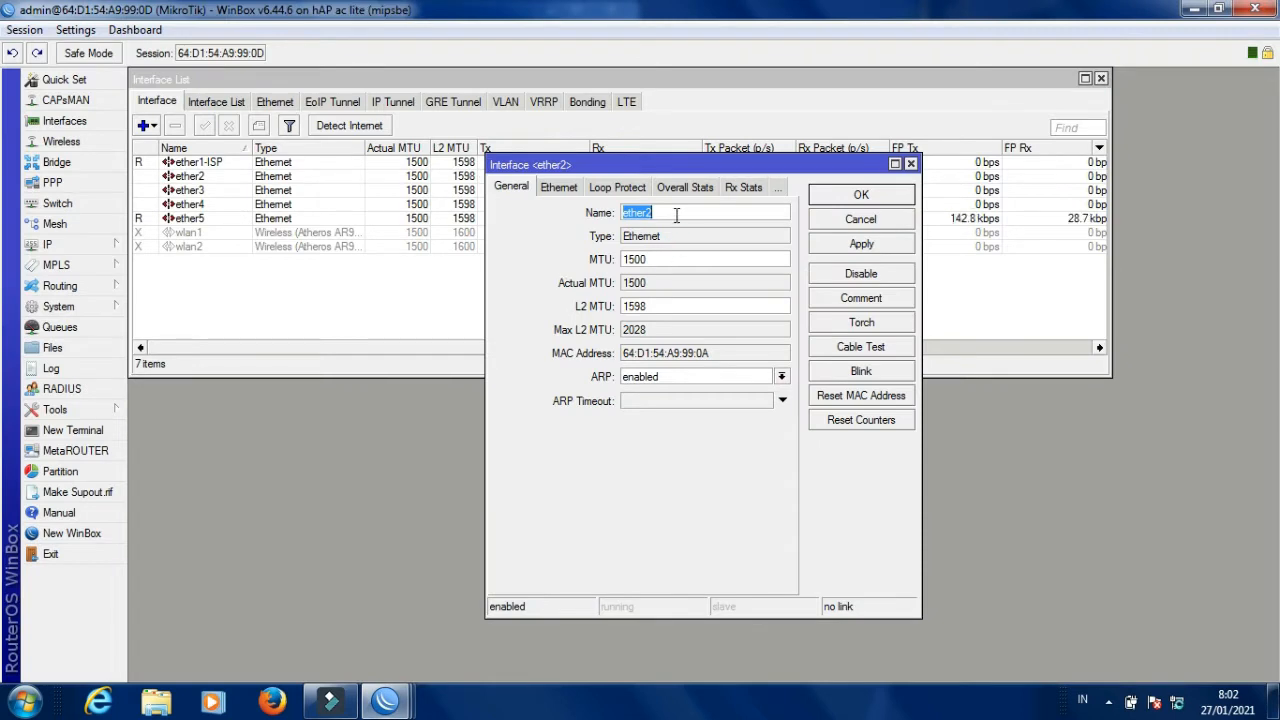
left_click(676, 213)
type("-AP HOTS")
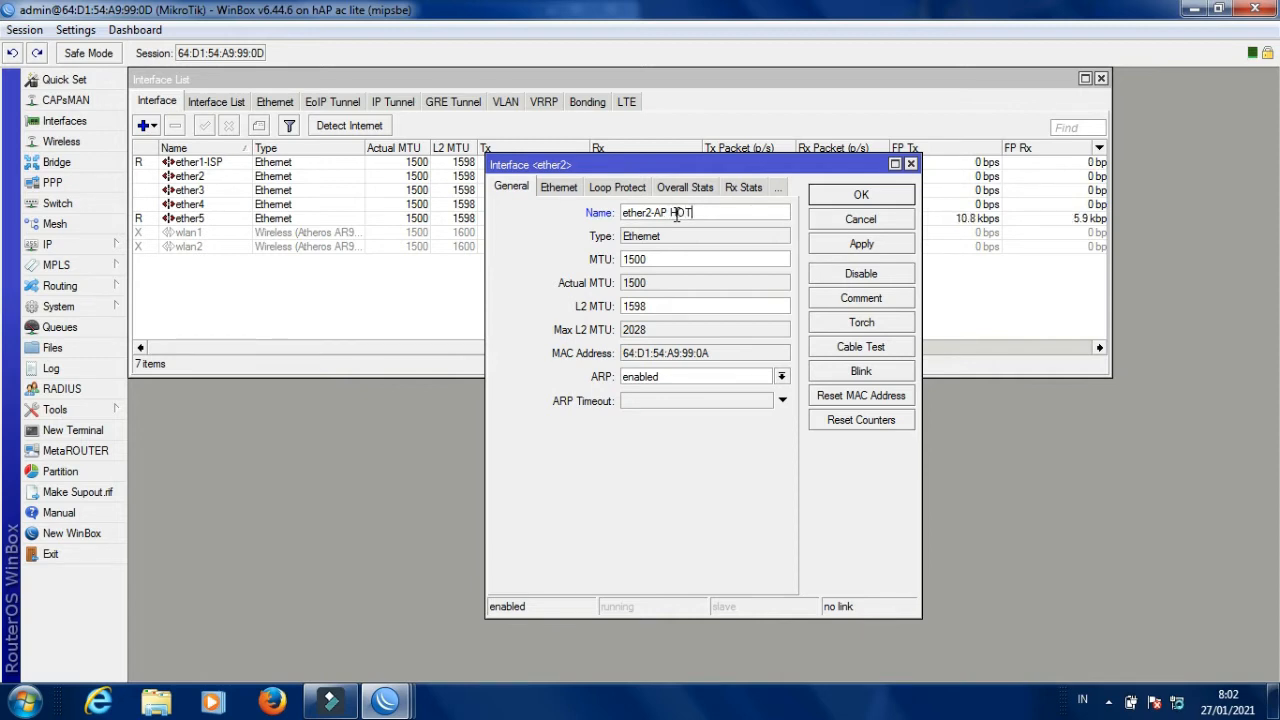
type("POT")
left_click(853, 247)
left_click(857, 193)
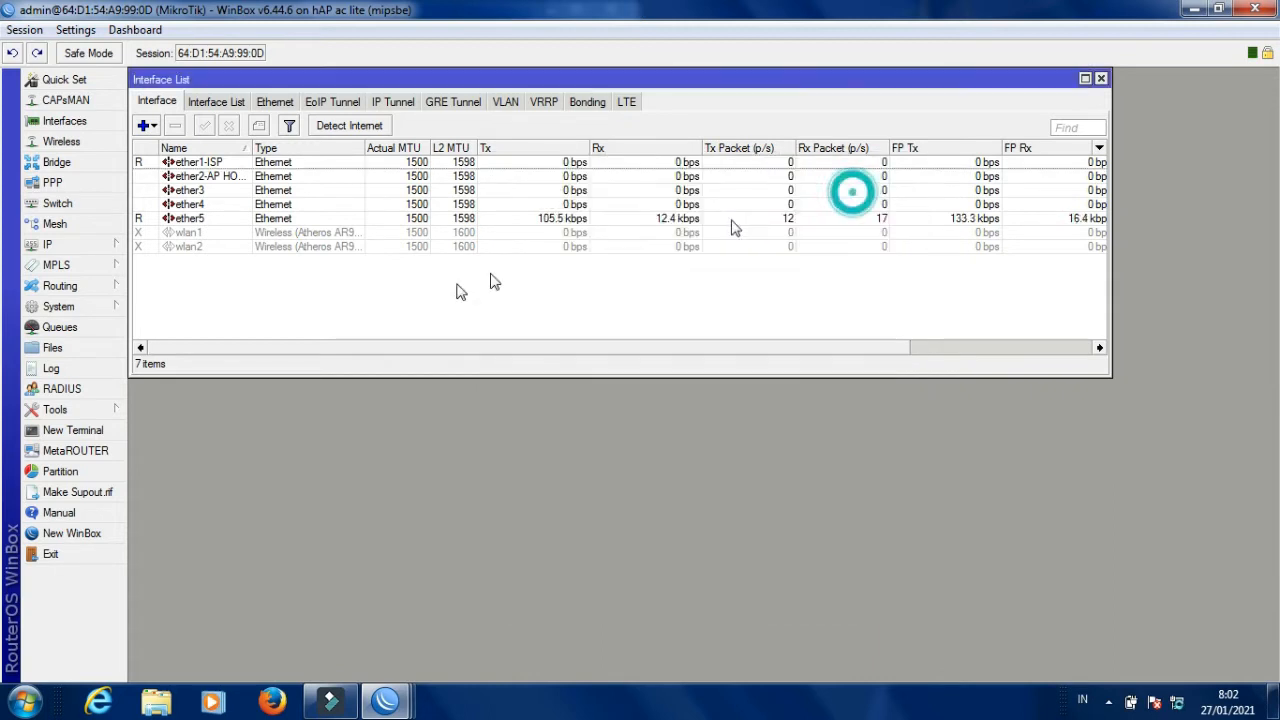
Rename ether3 to ether3-AP RUMAHAN.
double_click(240, 191)
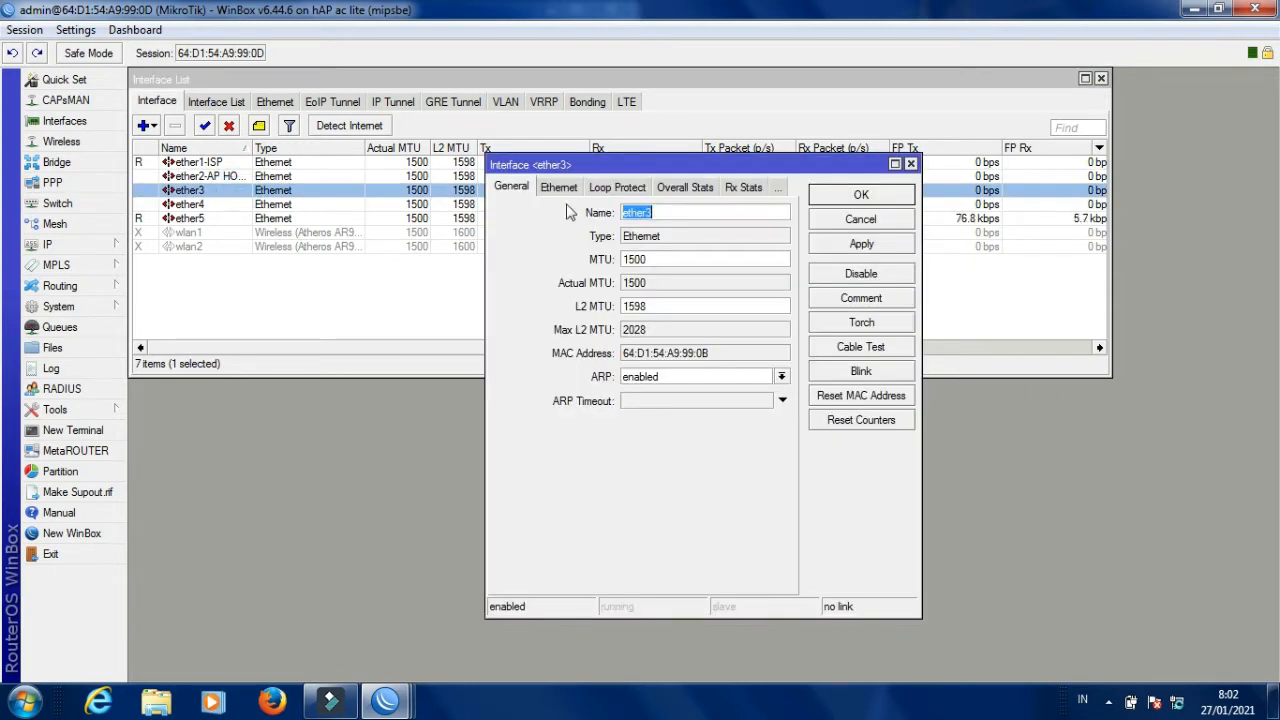
left_click(662, 210)
type("-AP")
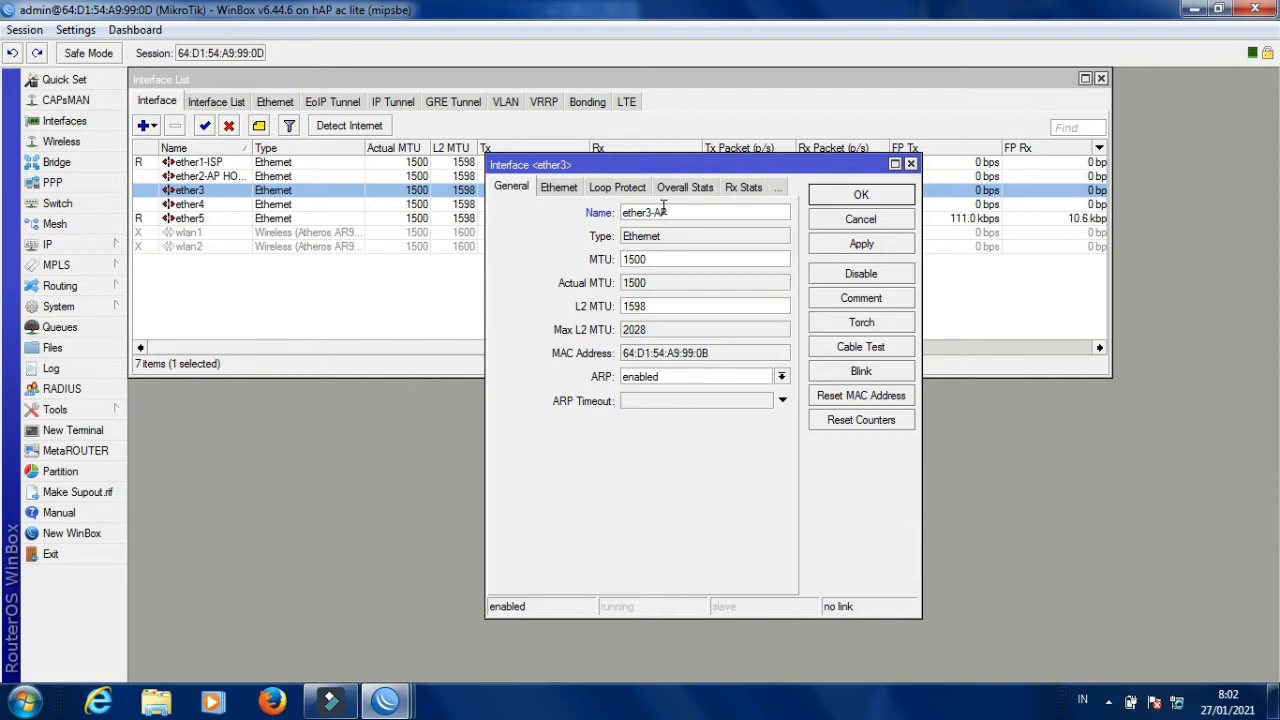
type(" RUMAHAN")
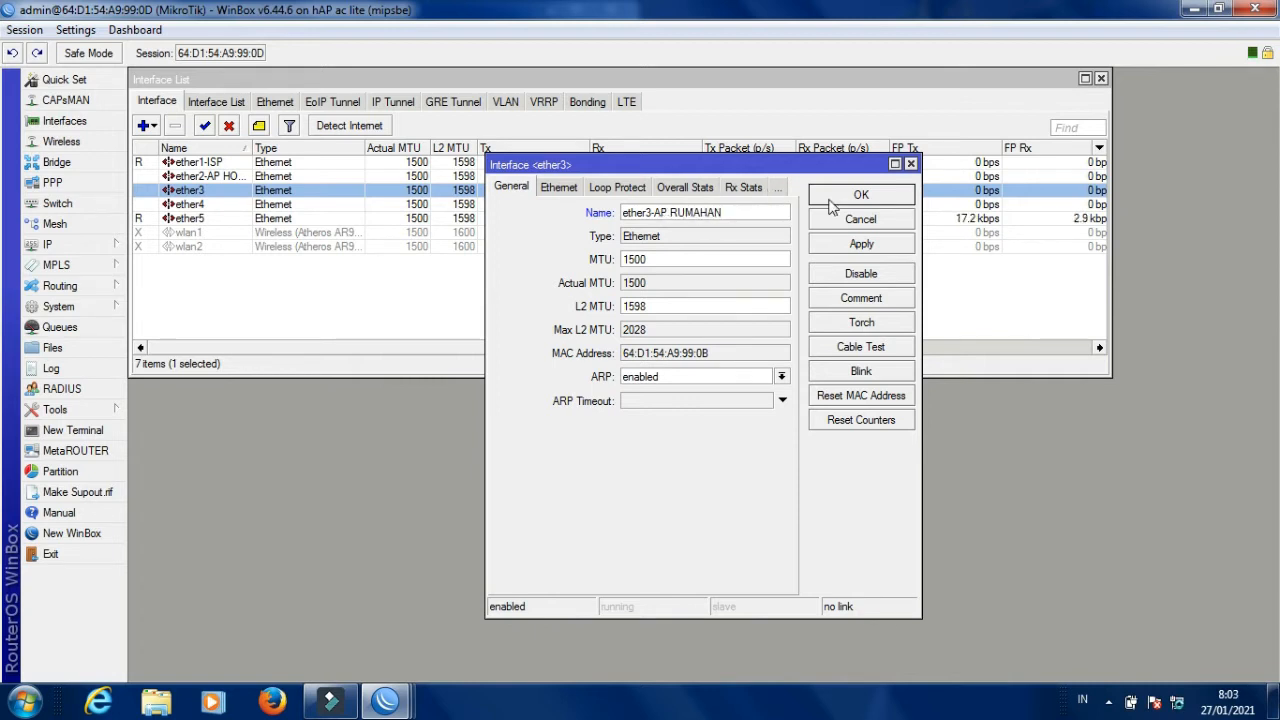
left_click(857, 250)
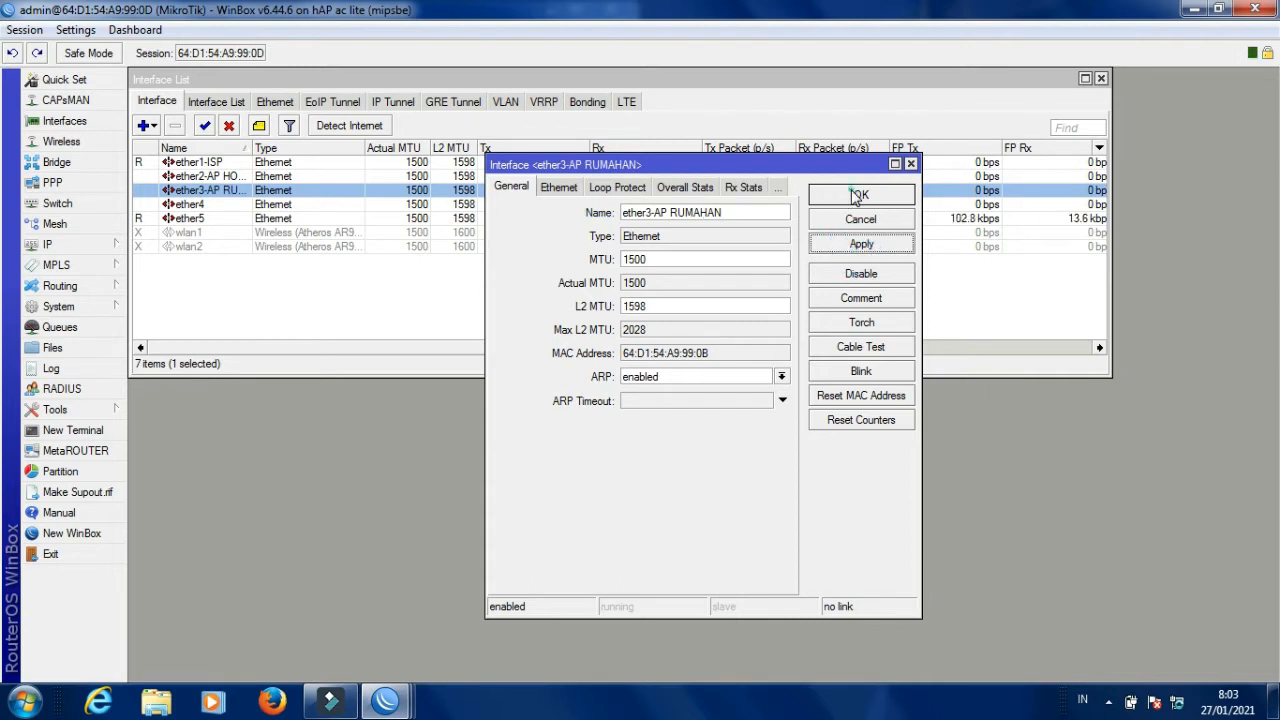
left_click(853, 195)
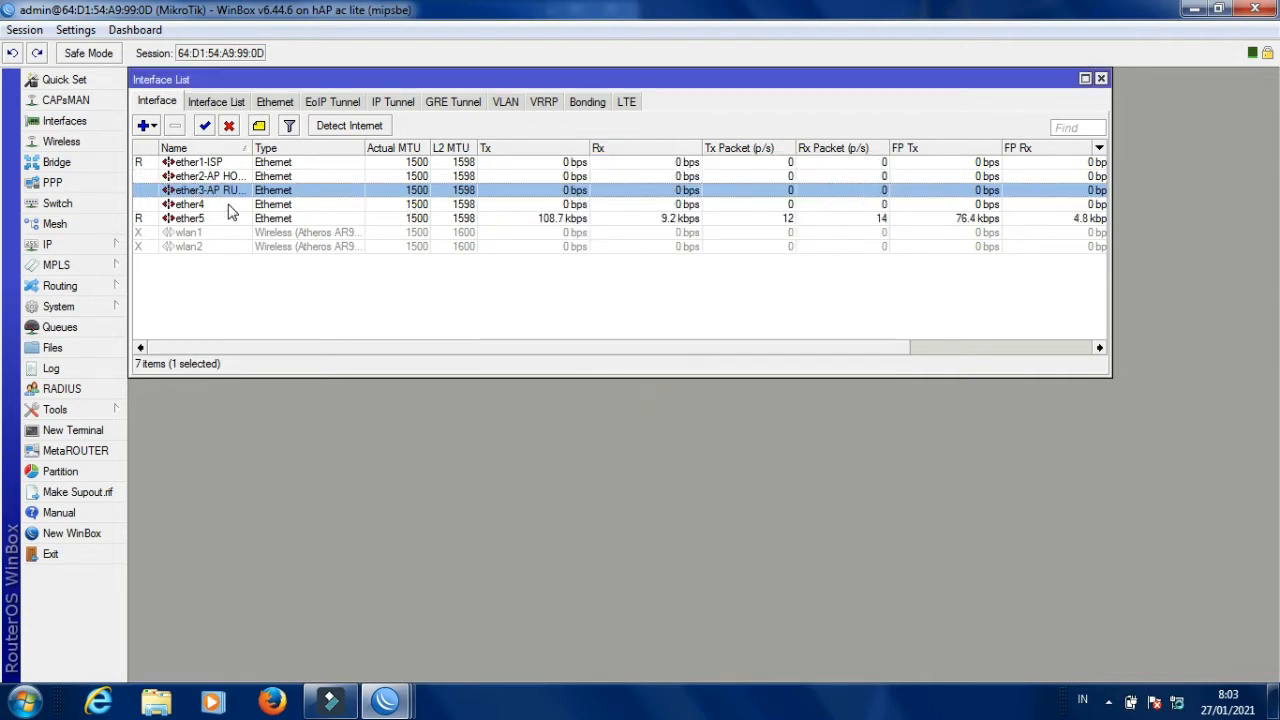
Rename ether4 to ether4-AP RUMAHAN.
double_click(228, 206)
left_click(675, 212)
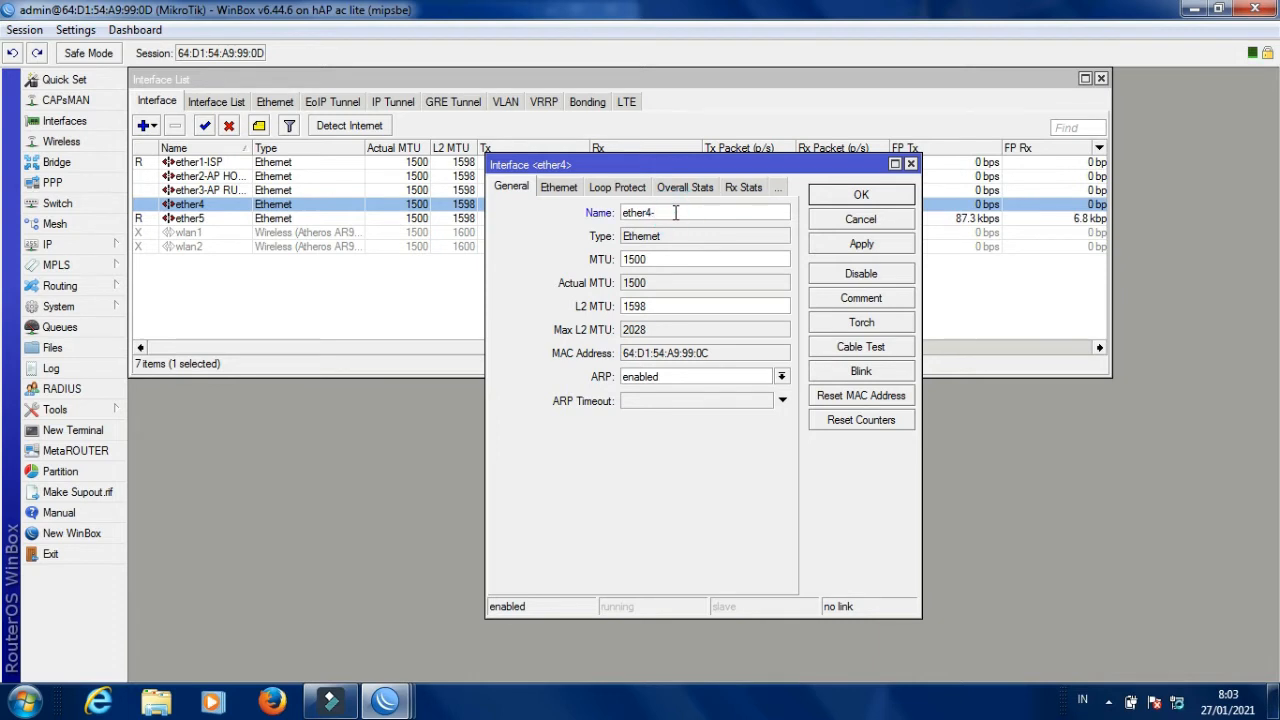
type("-AP RUH")
key("BackSpace")
type("MAHAN")
left_click(862, 246)
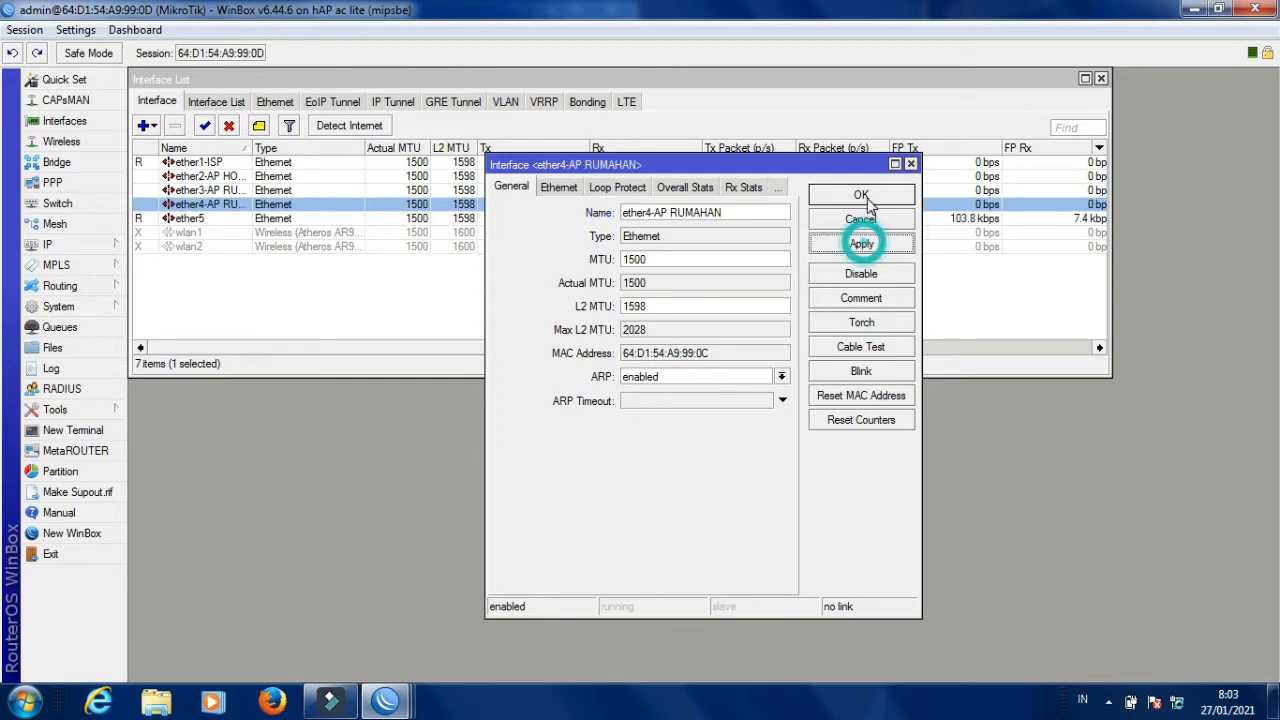
left_click(861, 193)
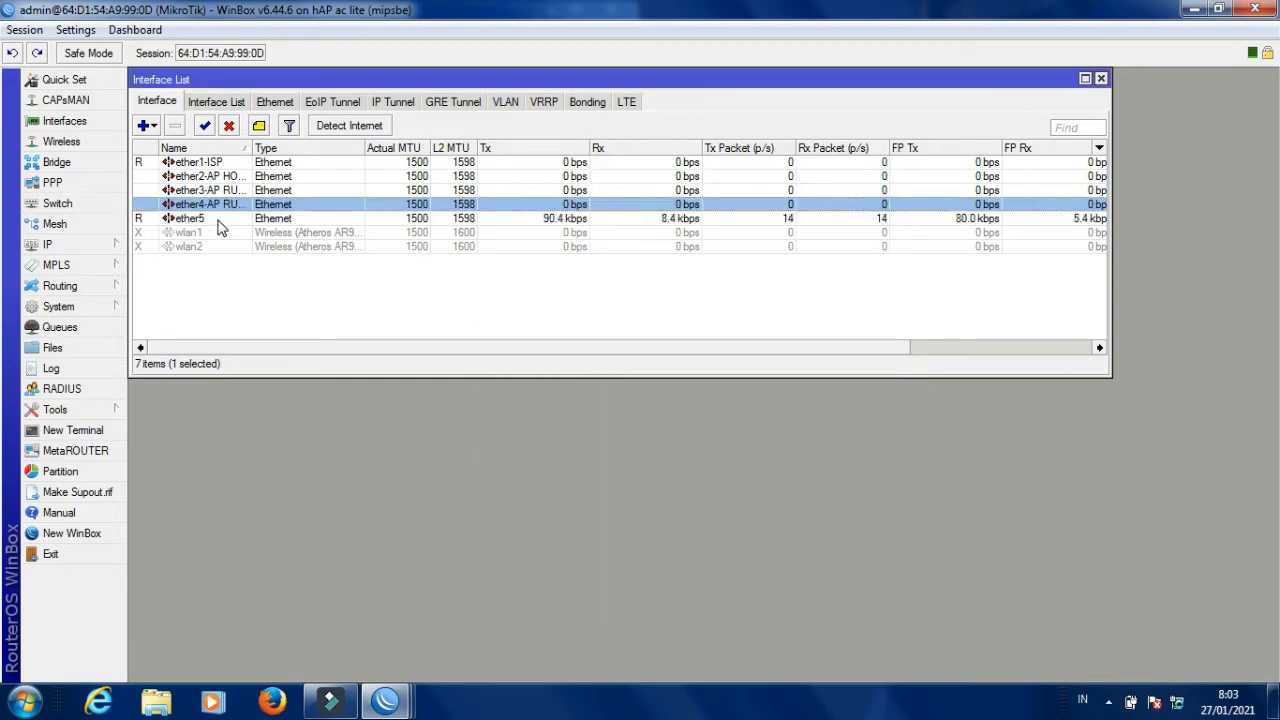
left_click(216, 219)
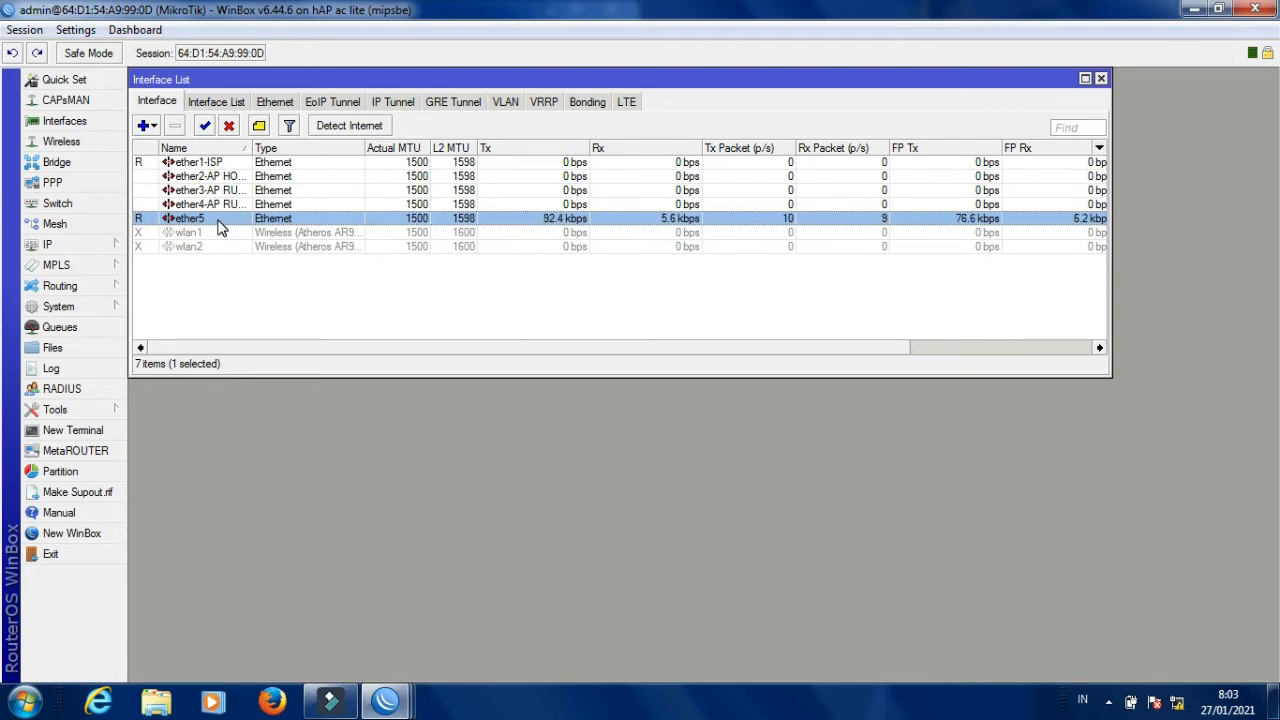
Rename ether5 to -LAPTOP and shorten the Interface List window.
double_click(221, 228)
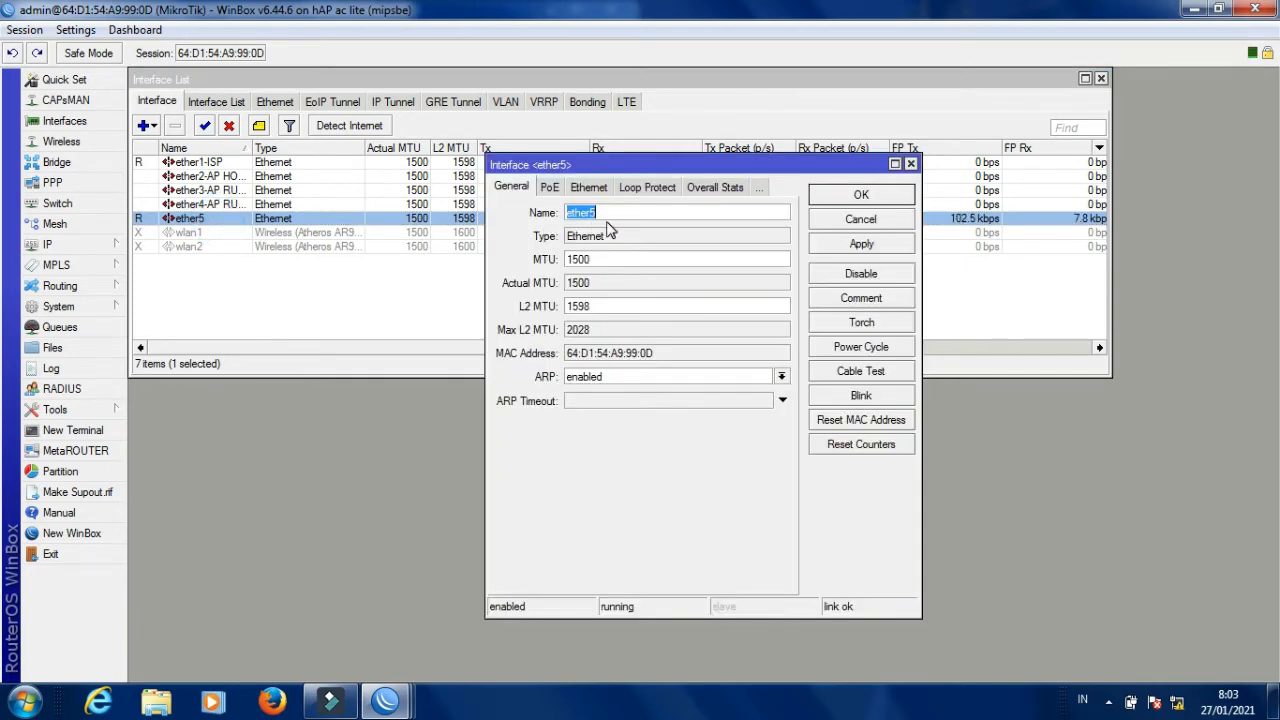
key("BackSpace")
type("-LAPTOP")
left_click(861, 246)
left_click(861, 196)
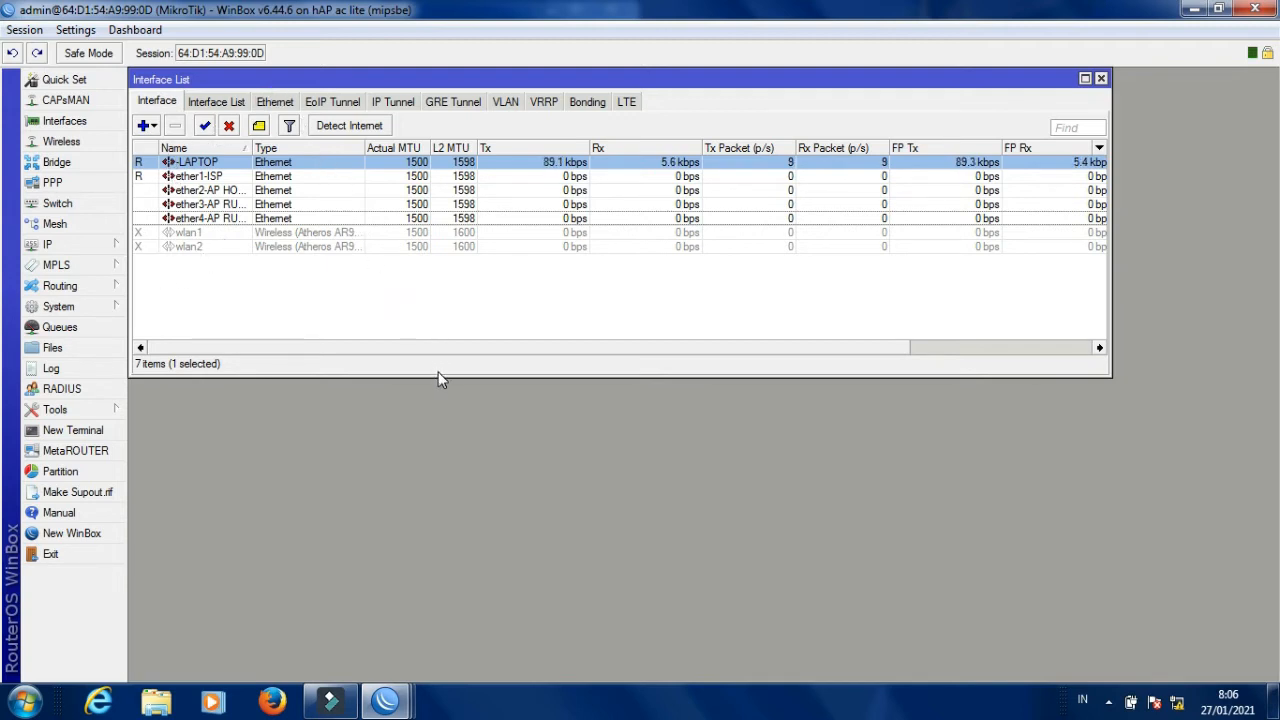
left_click_drag(438, 374, 437, 310)
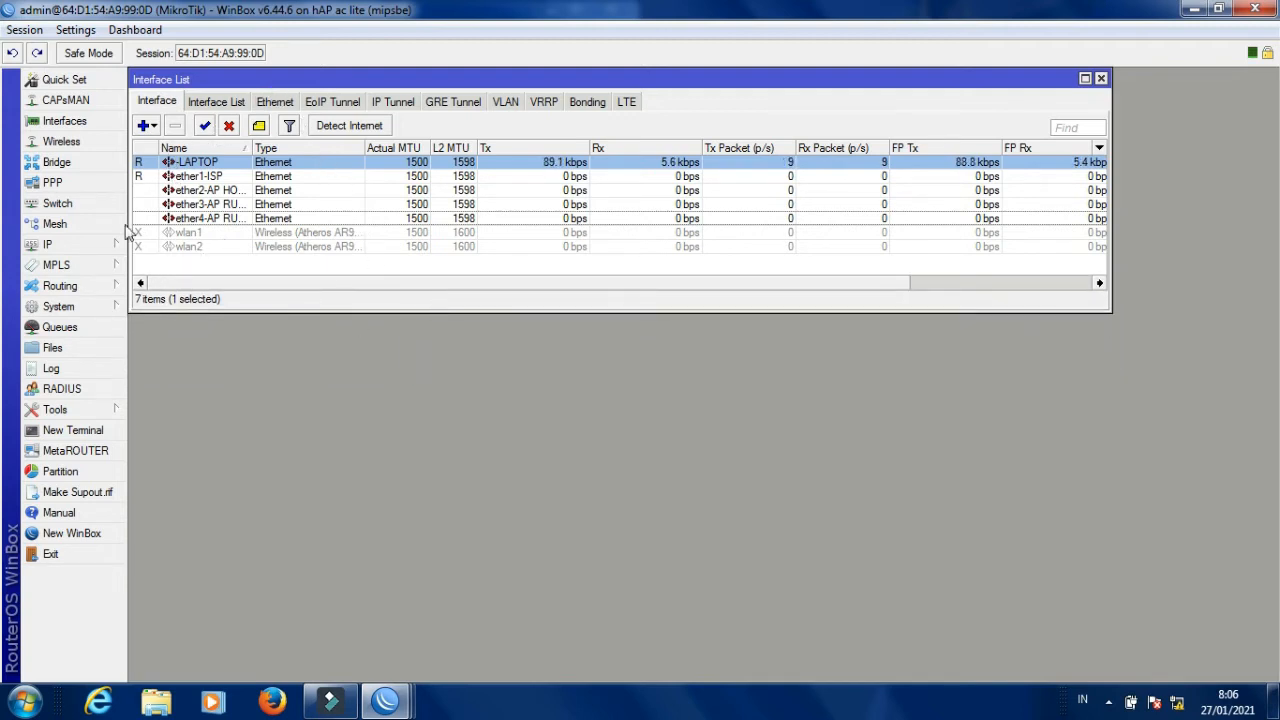
Open the IP Address List, which shows 0 items.
left_click(85, 249)
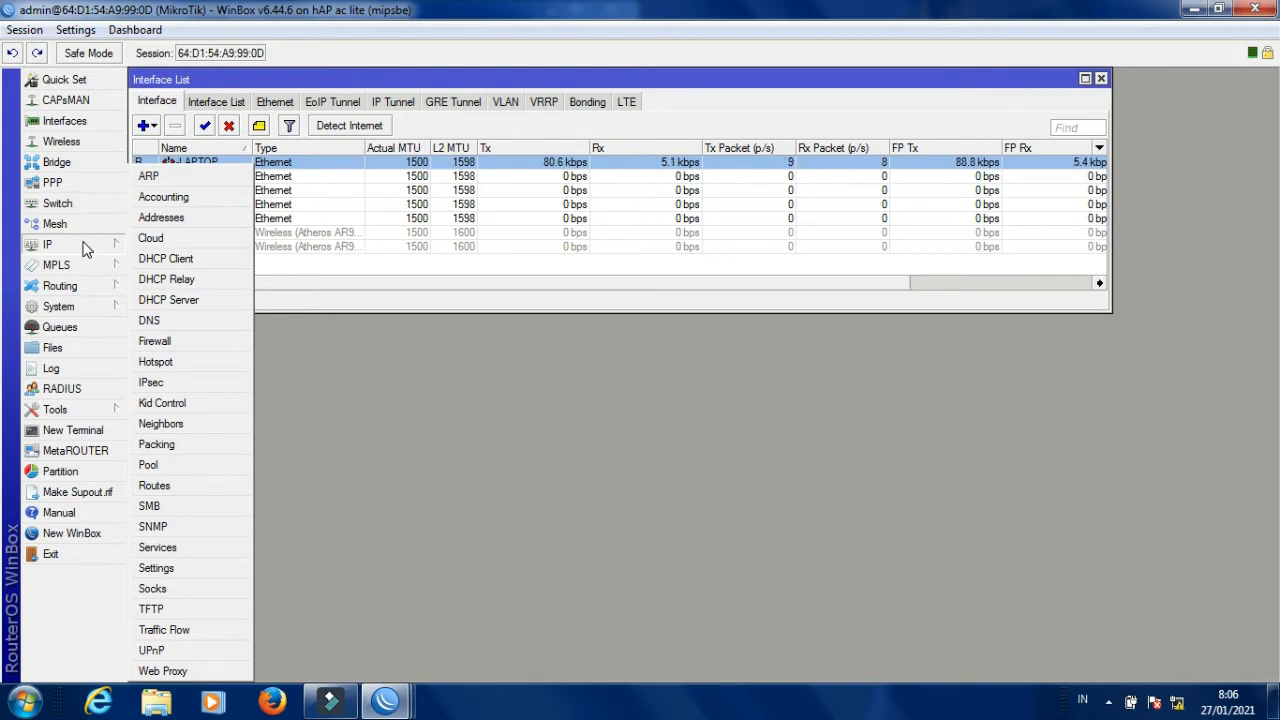
left_click(163, 219)
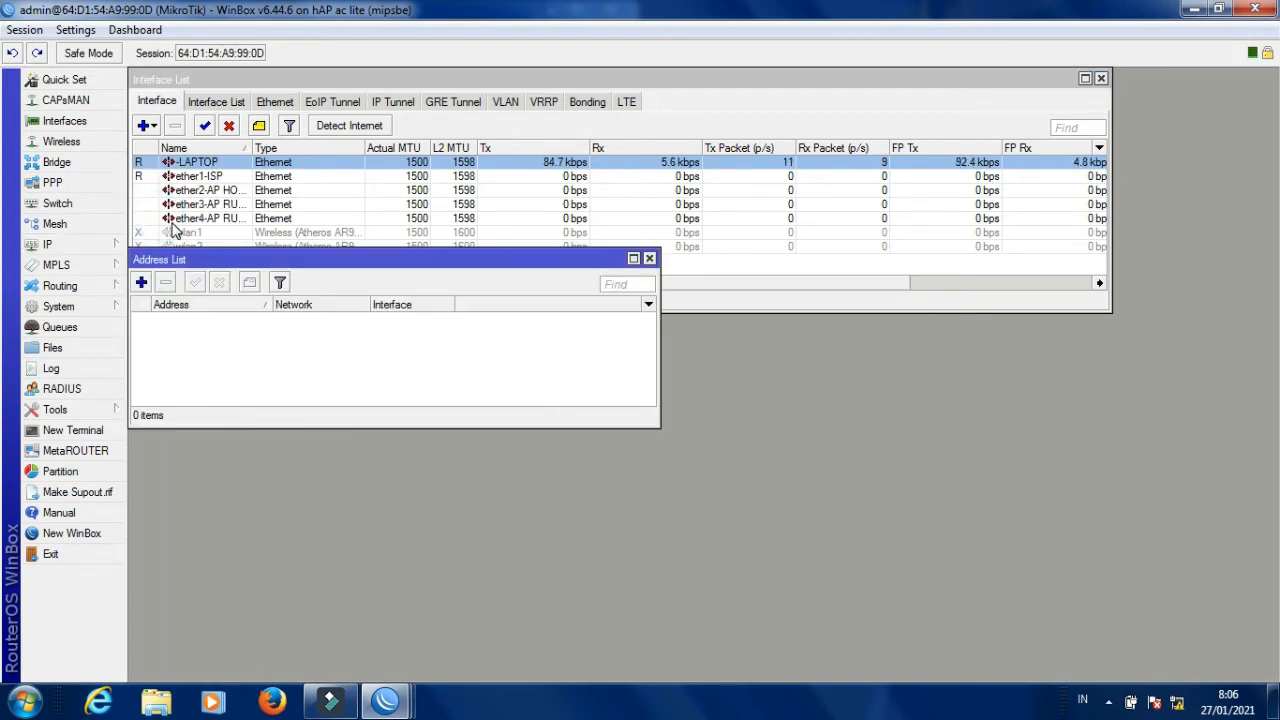
Try adding 192.168.21.1/24 on ether2-AP HOTSPOT, which returns a 'network address expected' error.
left_click(143, 284)
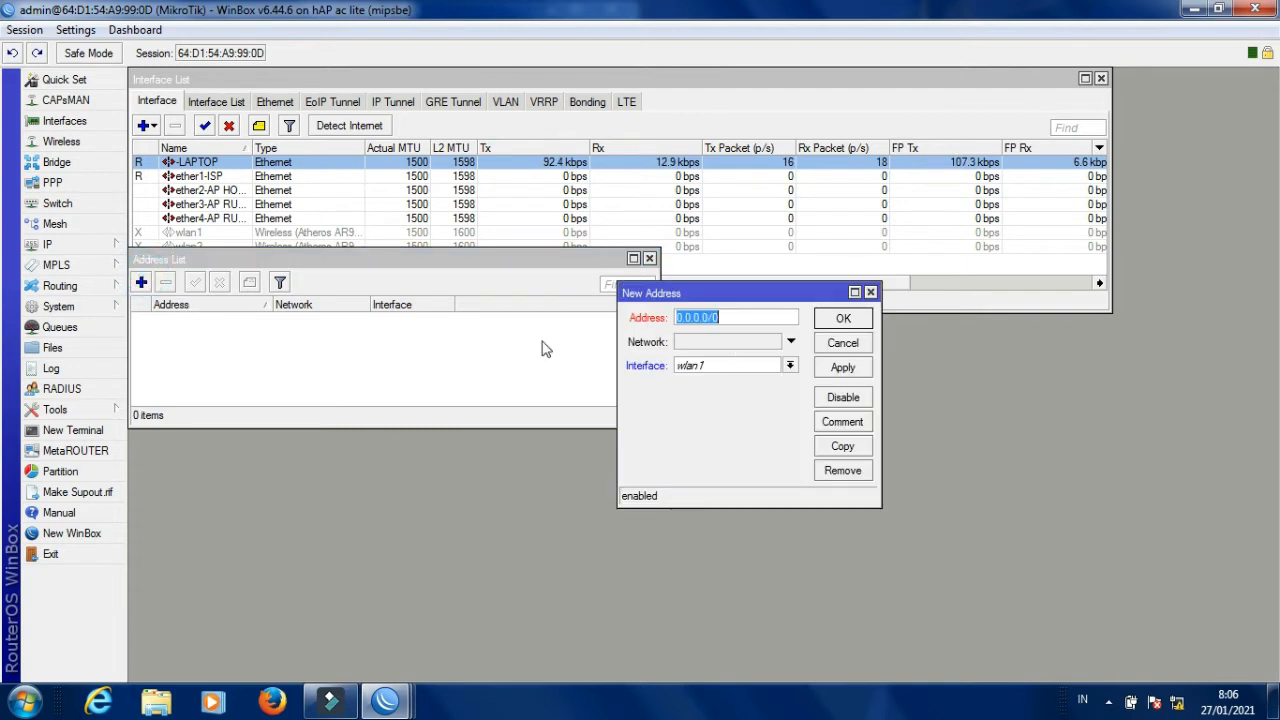
left_click(731, 322)
double_click(731, 322)
type("192.168")
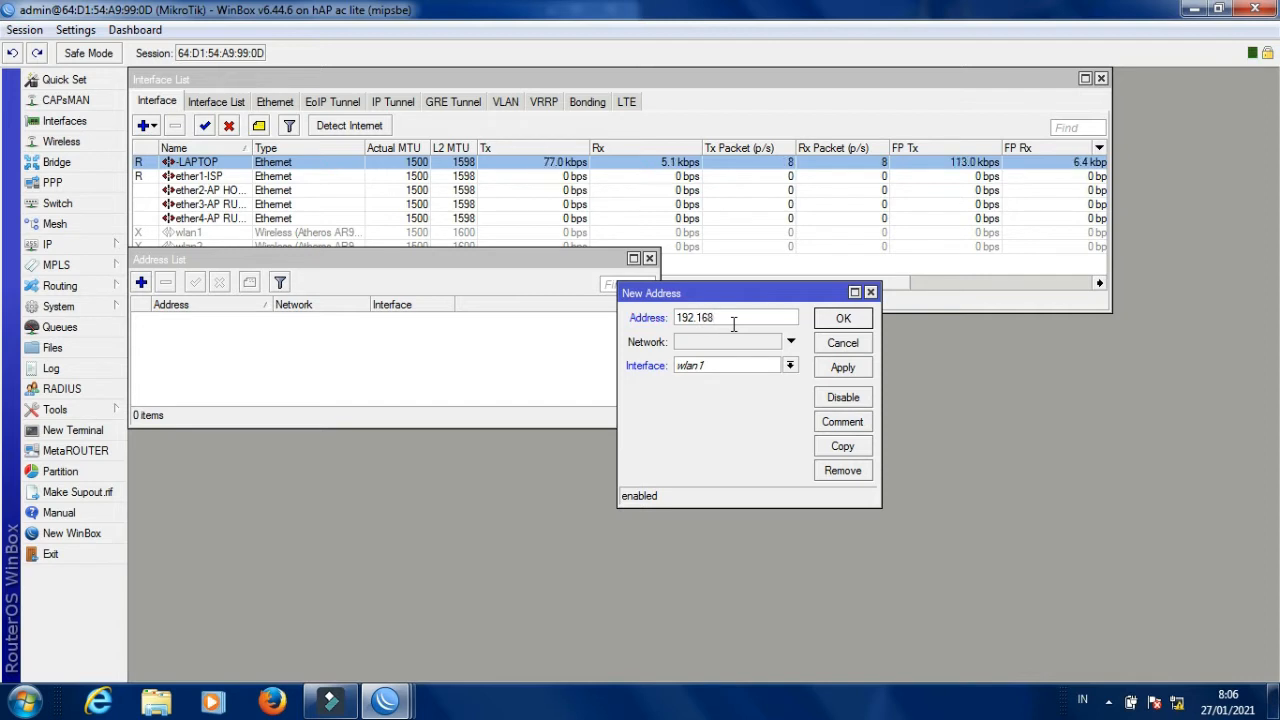
type(".21")
type(".1")
type("/24")
left_click(790, 366)
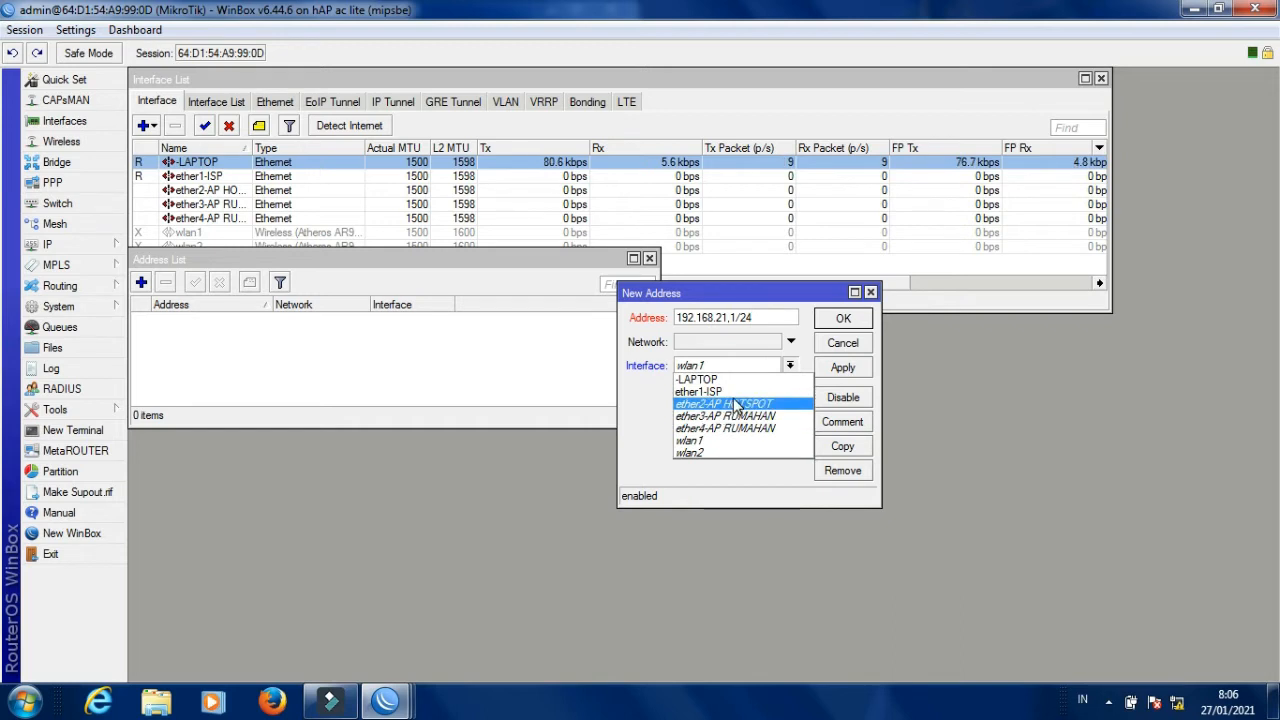
left_click(733, 404)
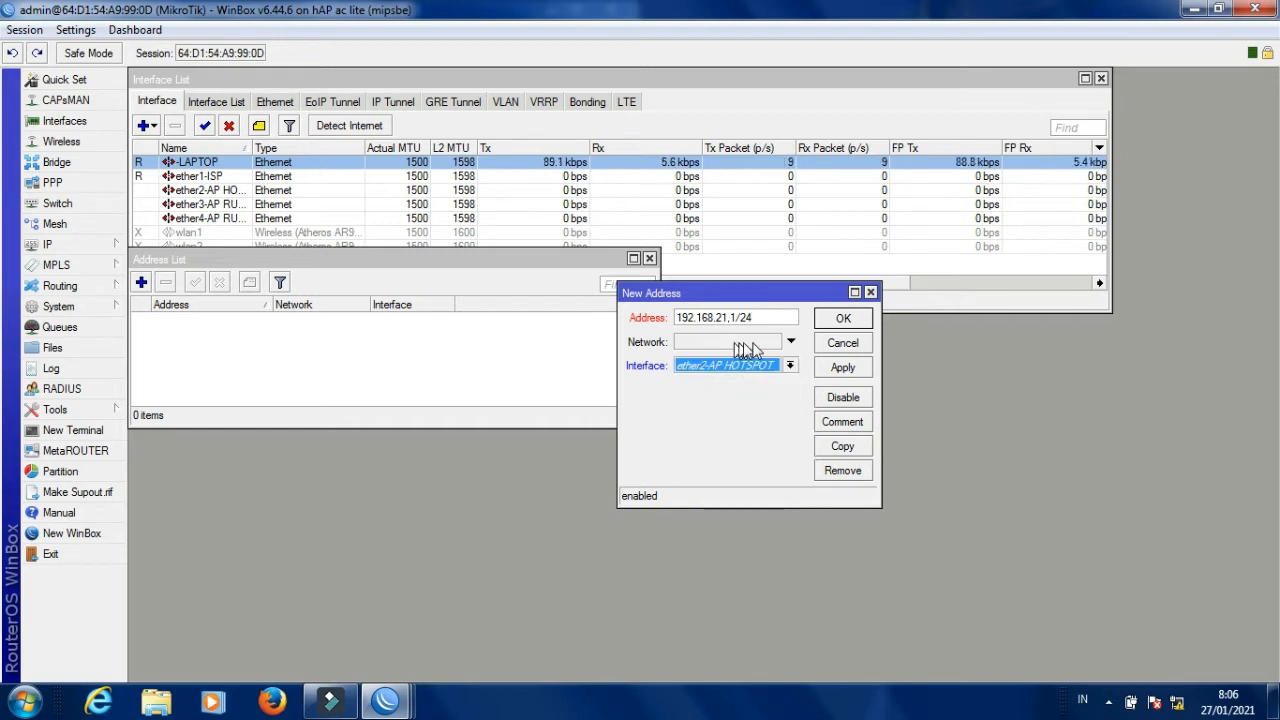
left_click(843, 368)
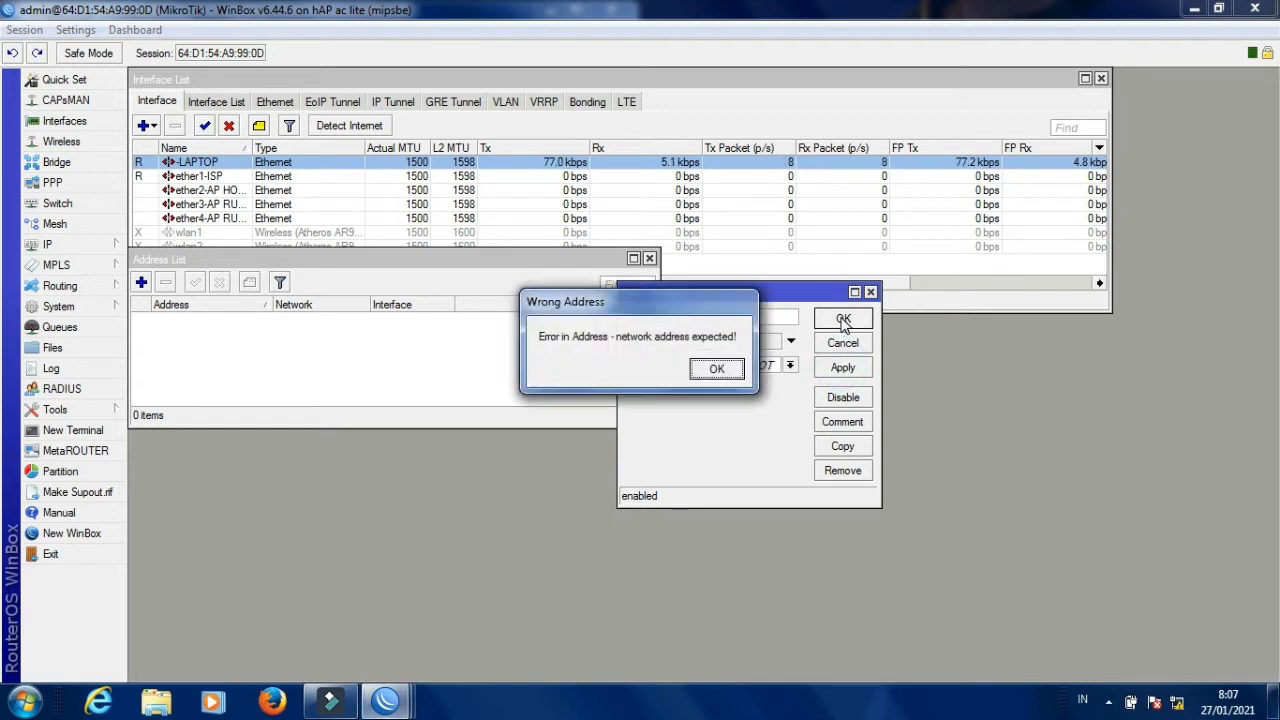
Dismiss the error and save the corrected 192.168.21.1/24 address on ether2-AP HOTSPOT.
left_click(720, 367)
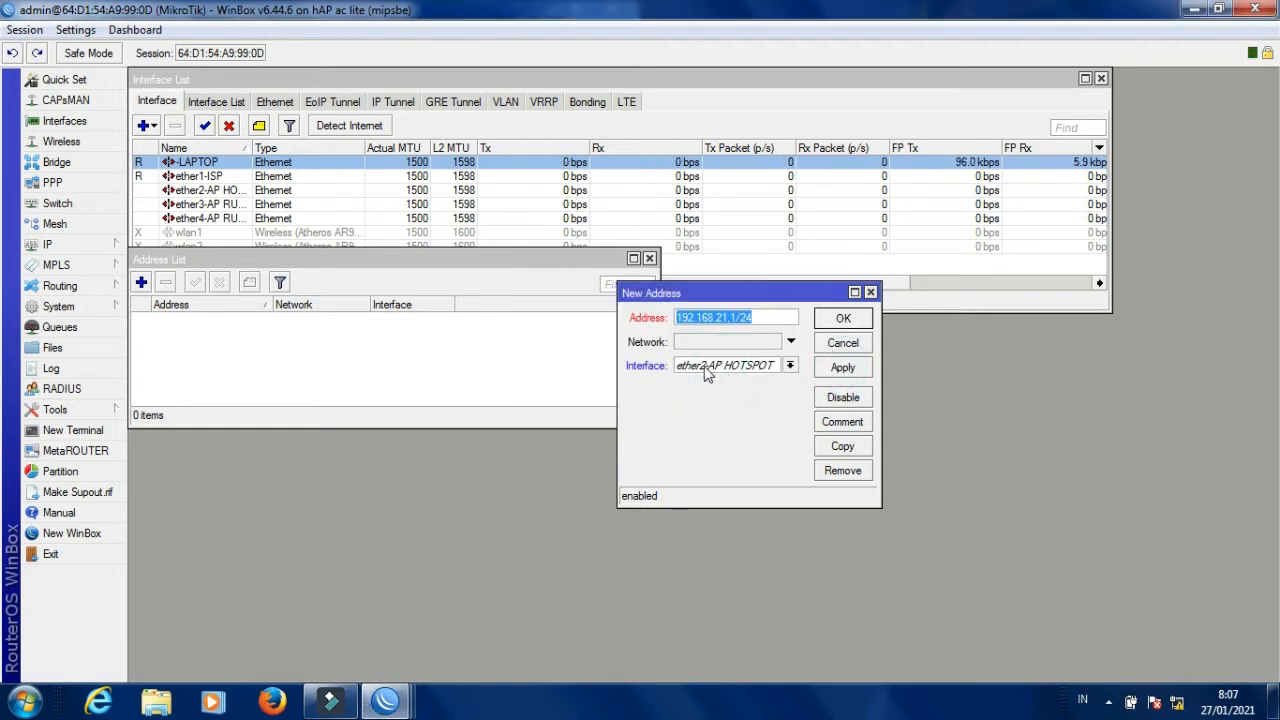
left_click(763, 319)
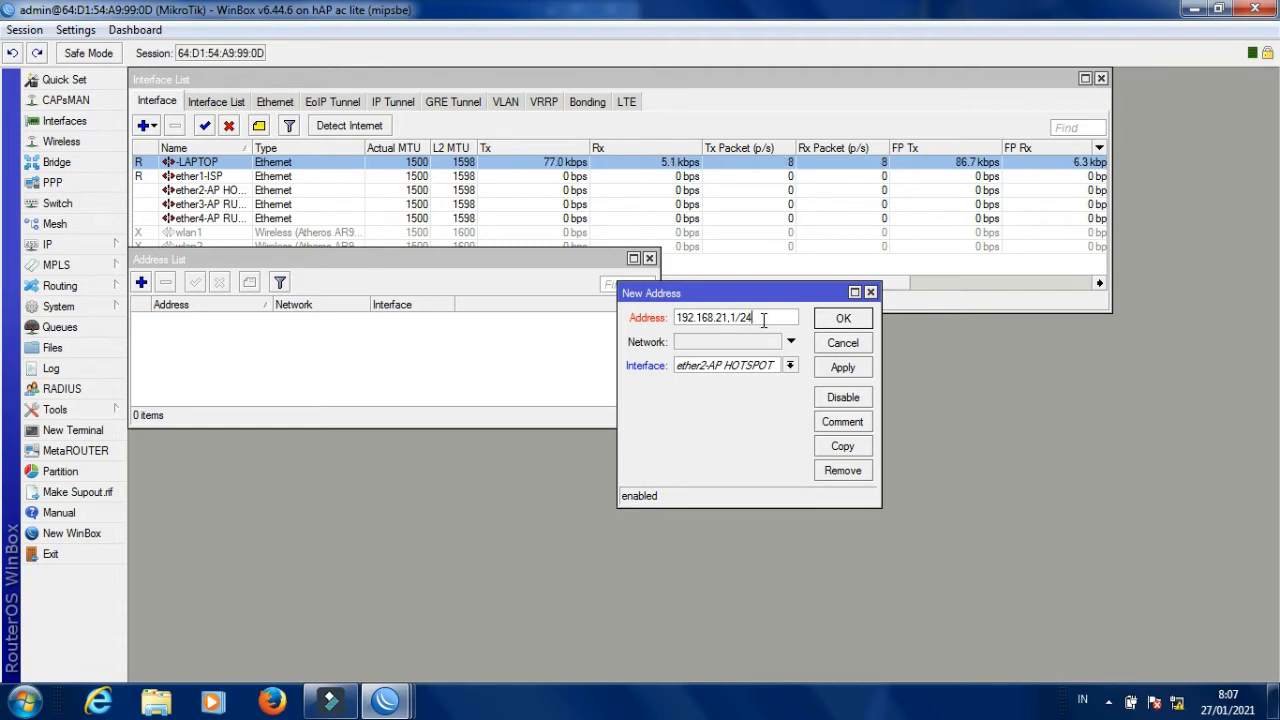
key("BackSpace")
key("BackSpace")
key("BackSpace")
key("BackSpace")
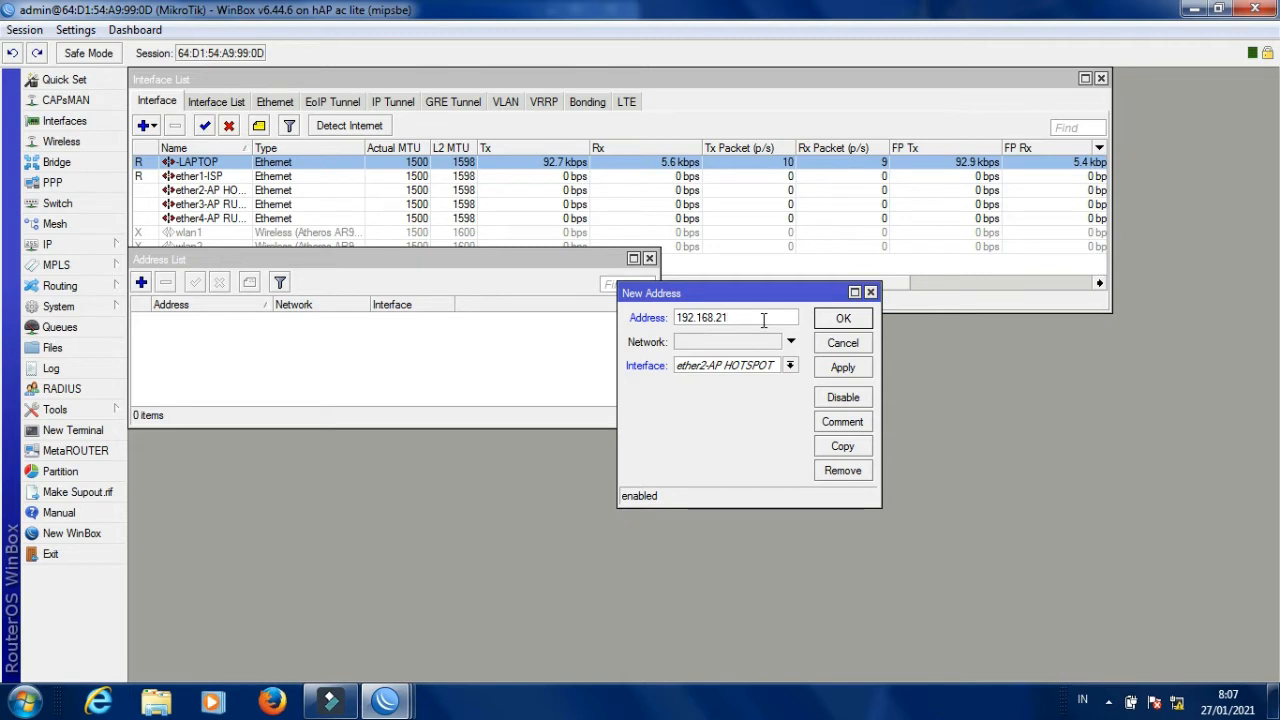
type(".1/24")
key("Return")
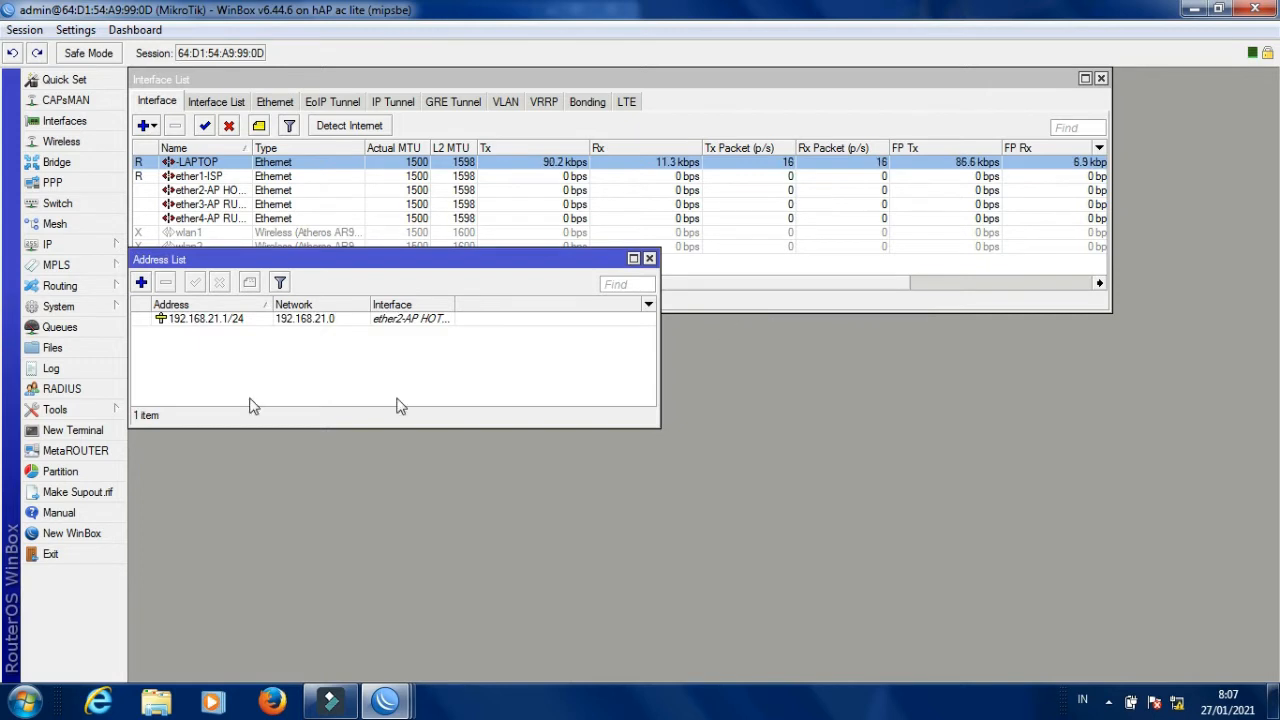
Add 192.168.22.1/24 on ether3-AP RUMAHAN as the second address entry.
left_click(141, 282)
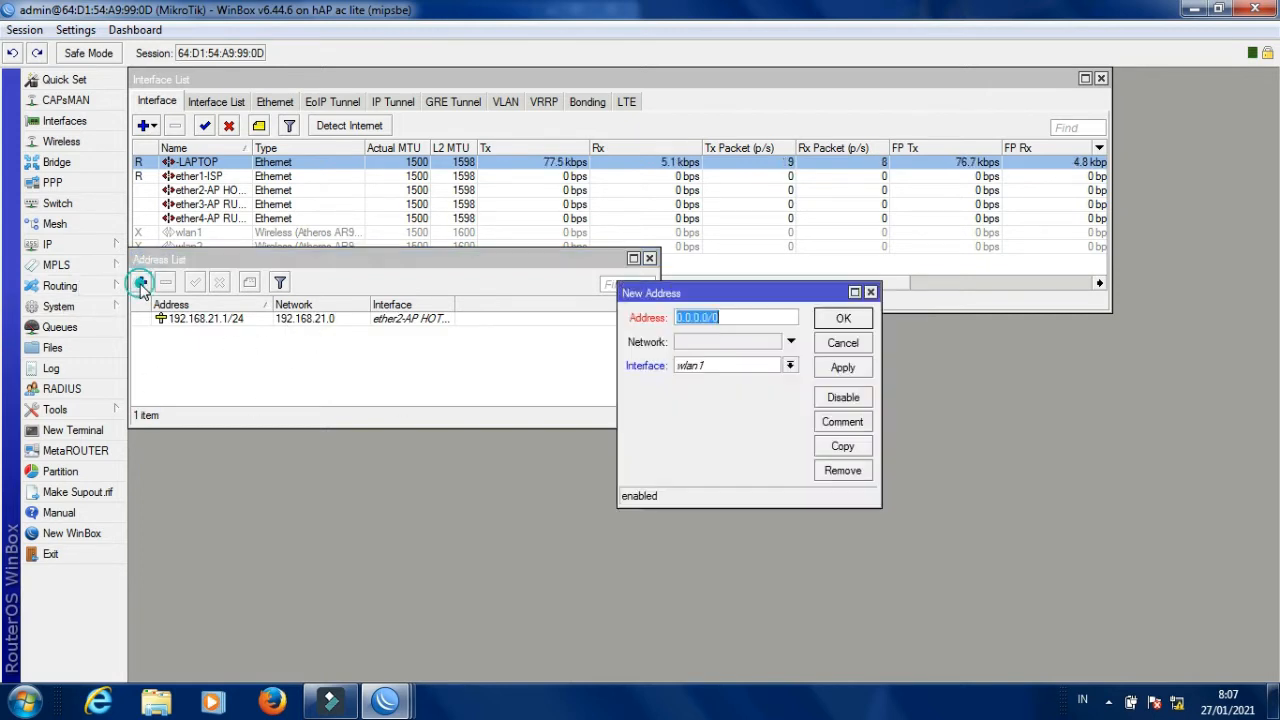
left_click(712, 372)
left_click(712, 372)
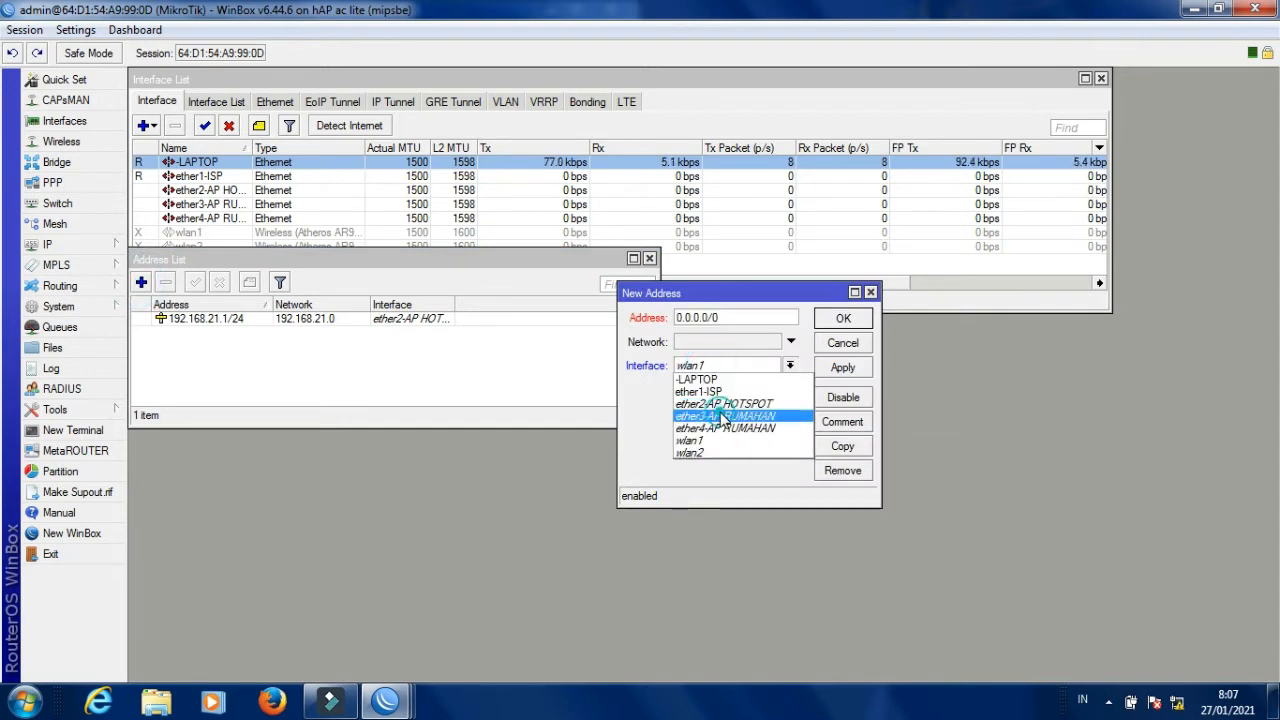
left_click(722, 412)
left_click(727, 316)
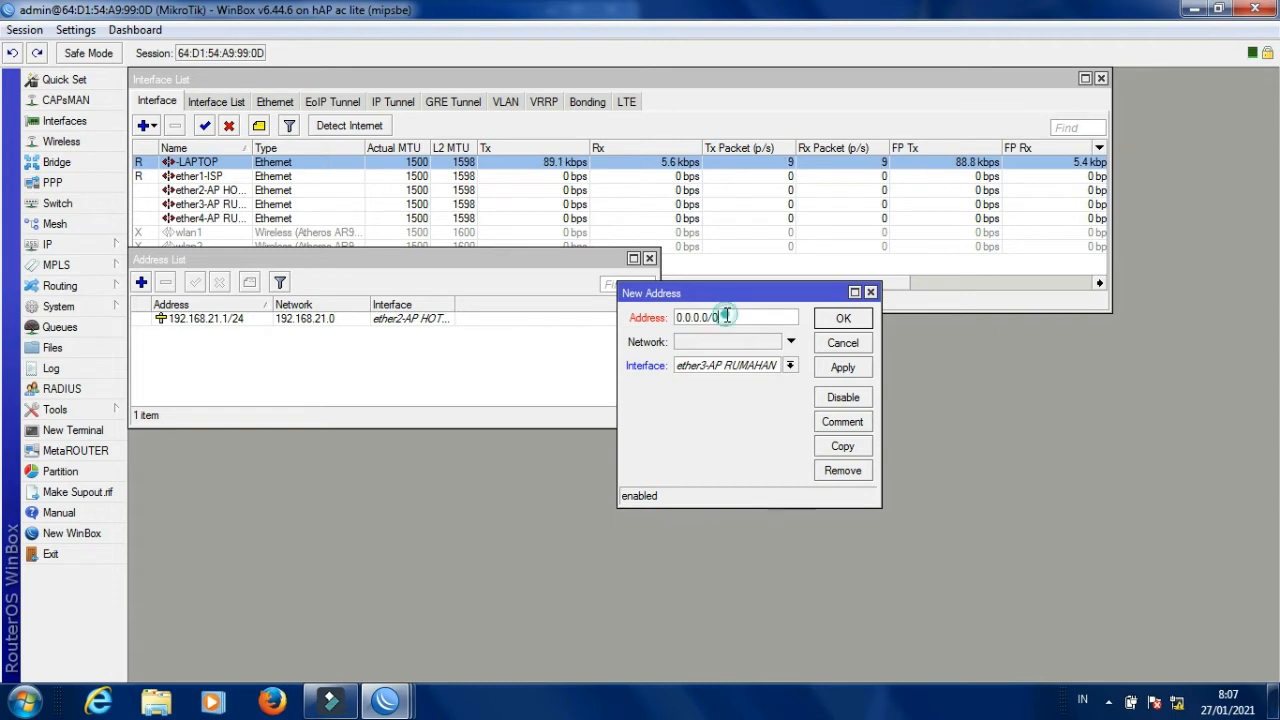
double_click(725, 316)
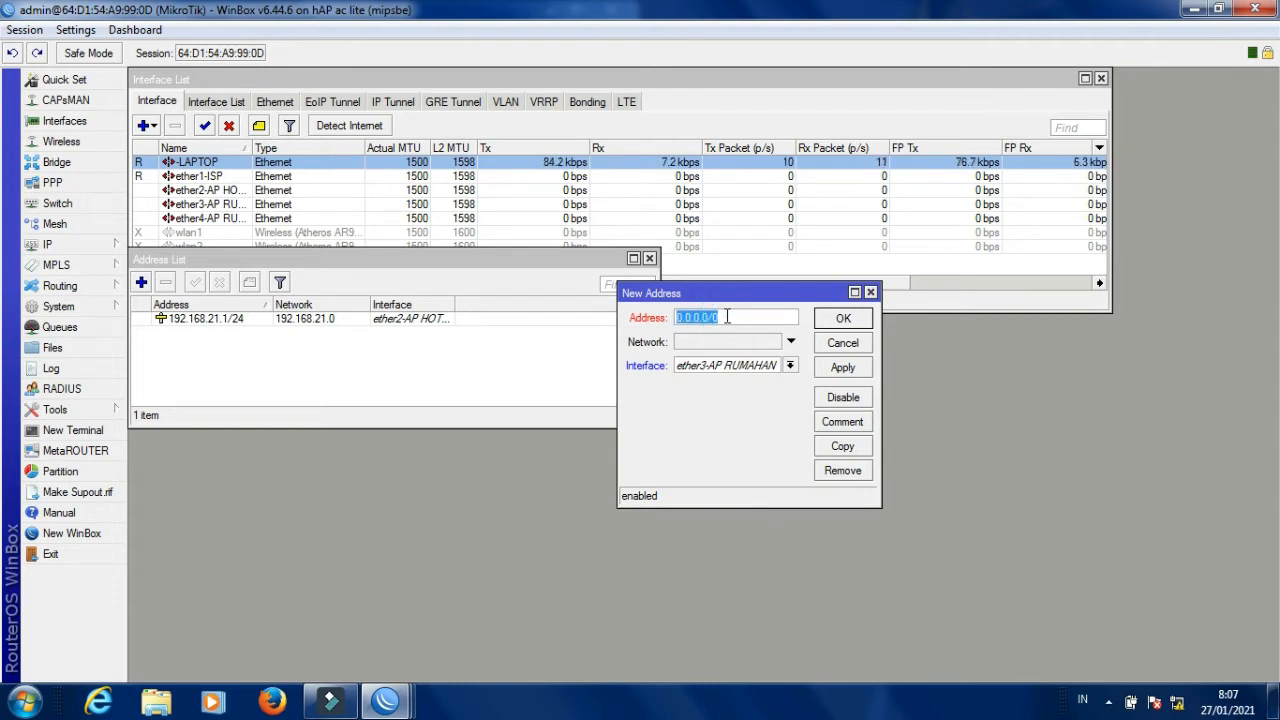
key("BackSpace")
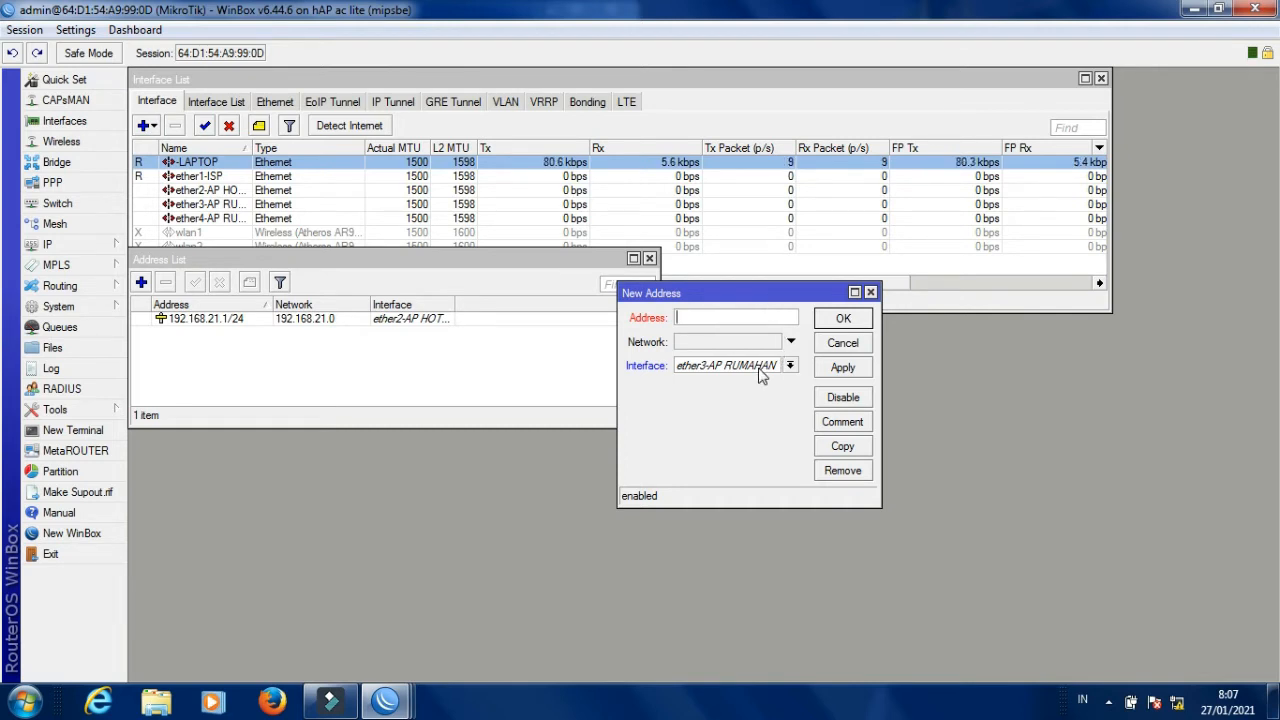
type("92")
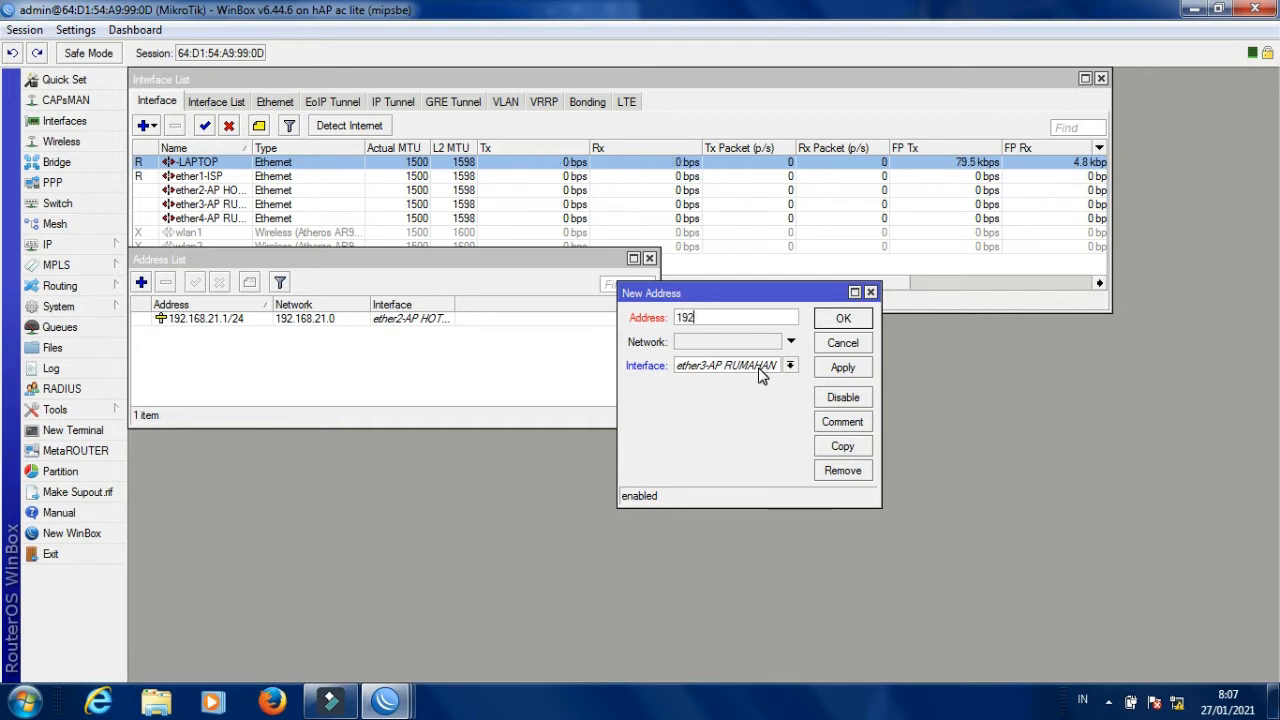
type(".168.22.1/24")
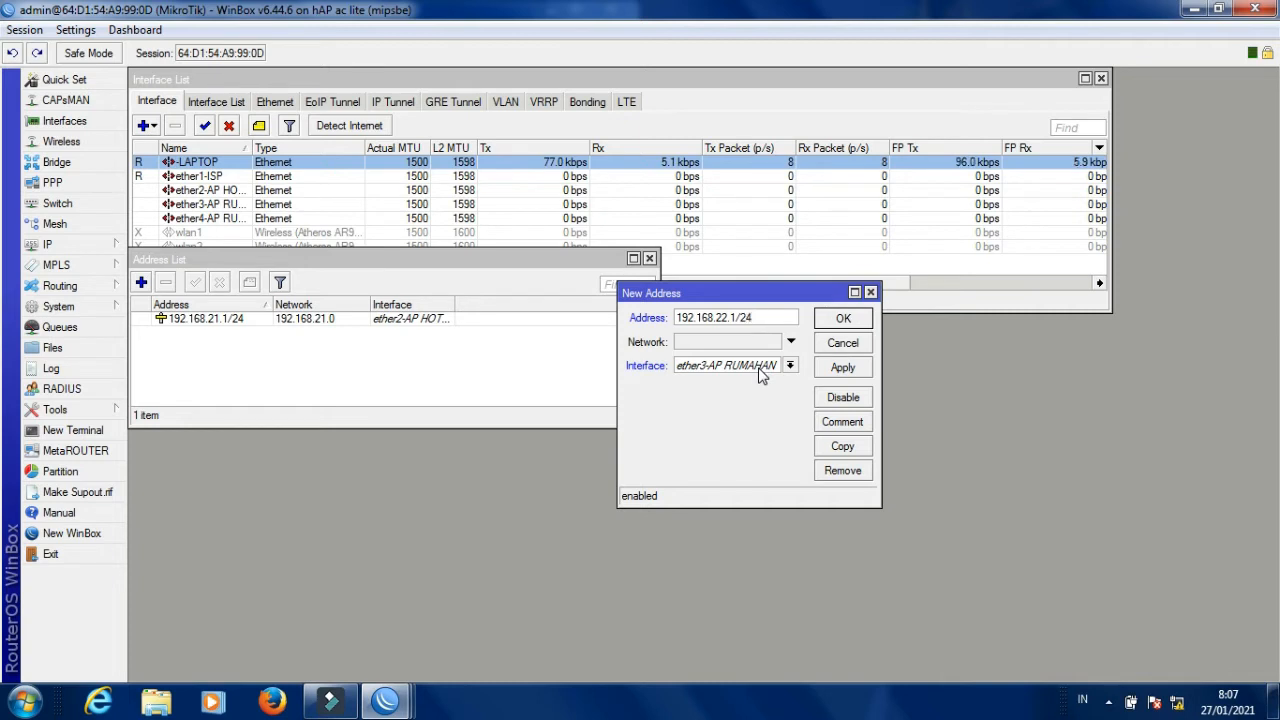
left_click(842, 367)
left_click(843, 318)
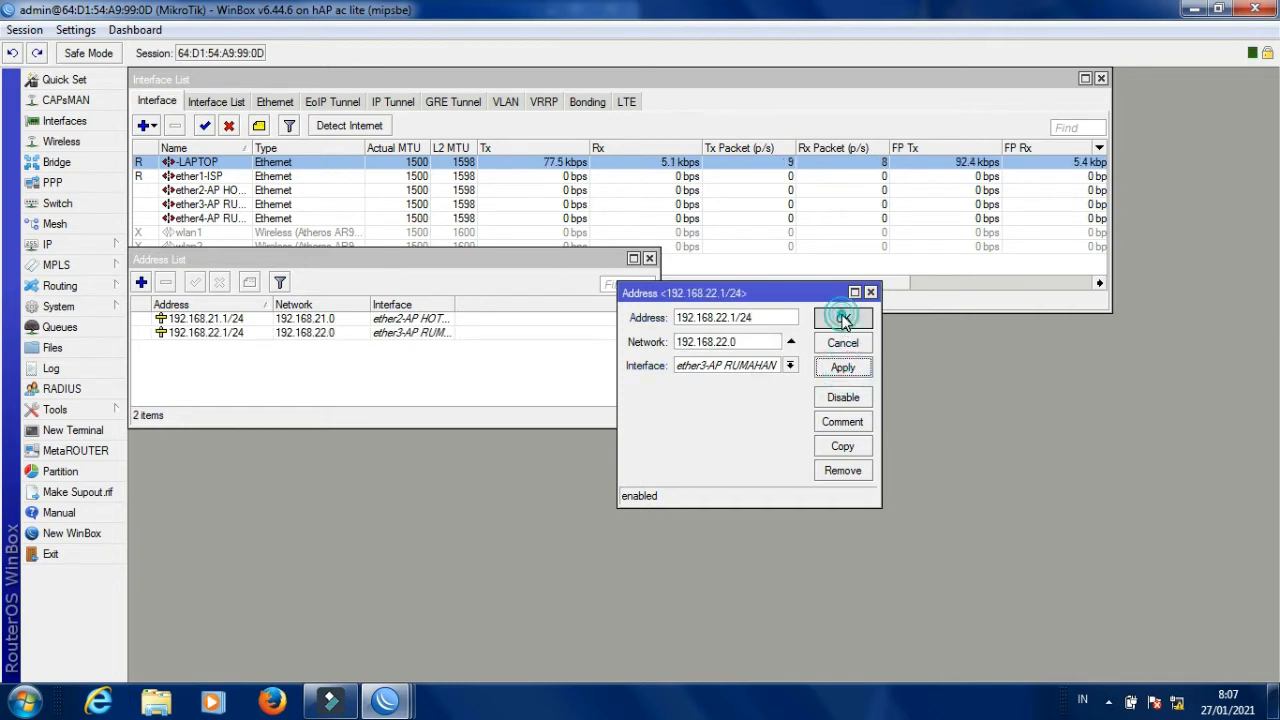
Add a third IP address entry and set its interface to ether4-AP RUMAHAN.
left_click(142, 282)
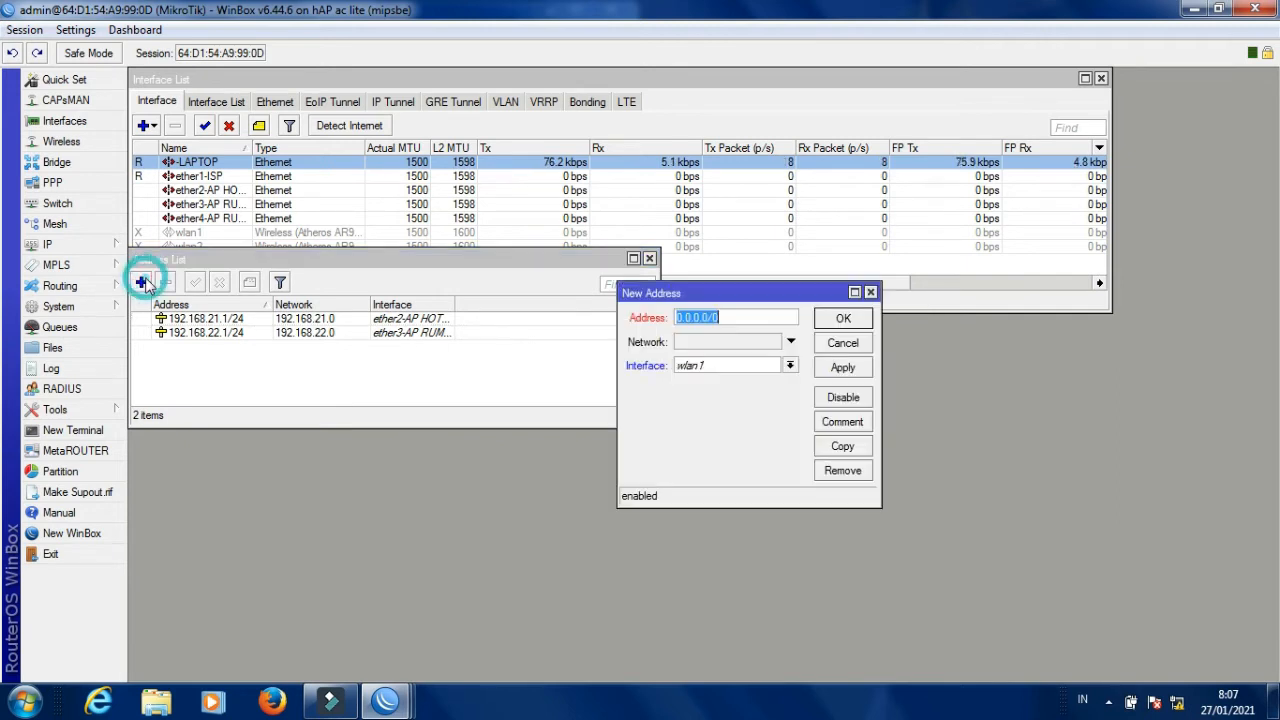
left_click(745, 366)
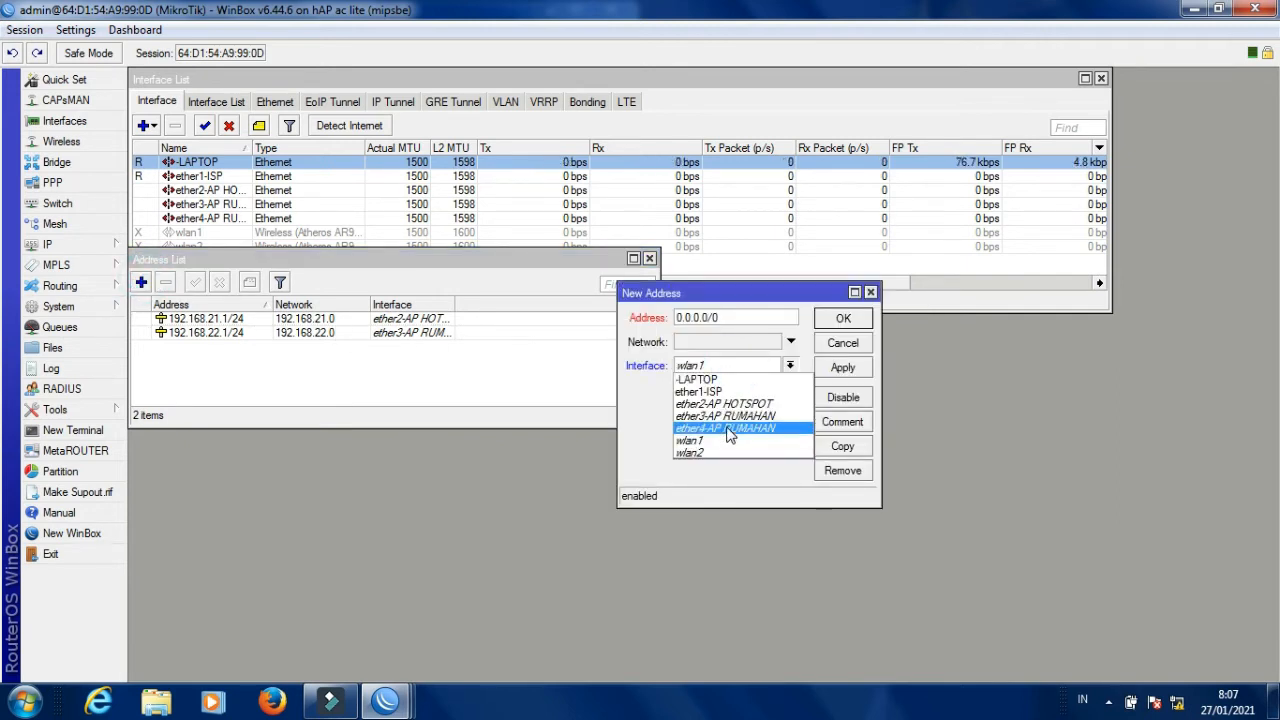
left_click(729, 429)
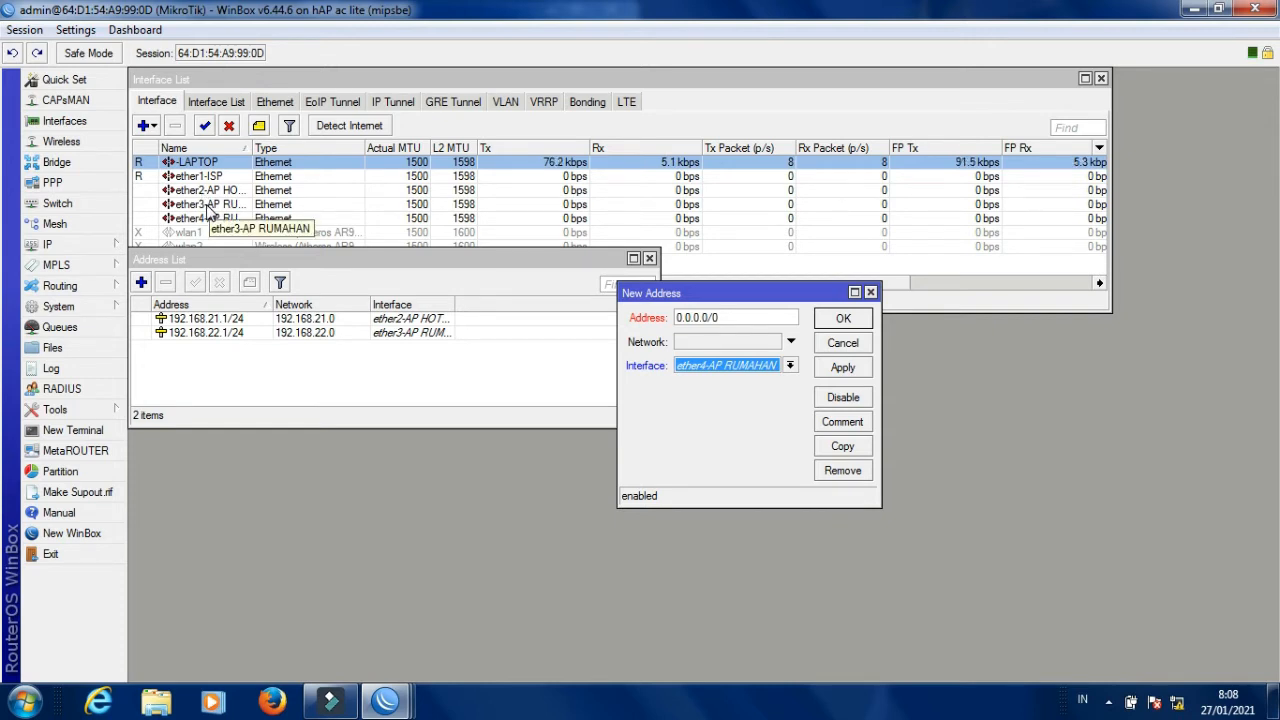
Rename the -LAPTOP interface to ether5-LAPTOP and apply the change.
double_click(203, 167)
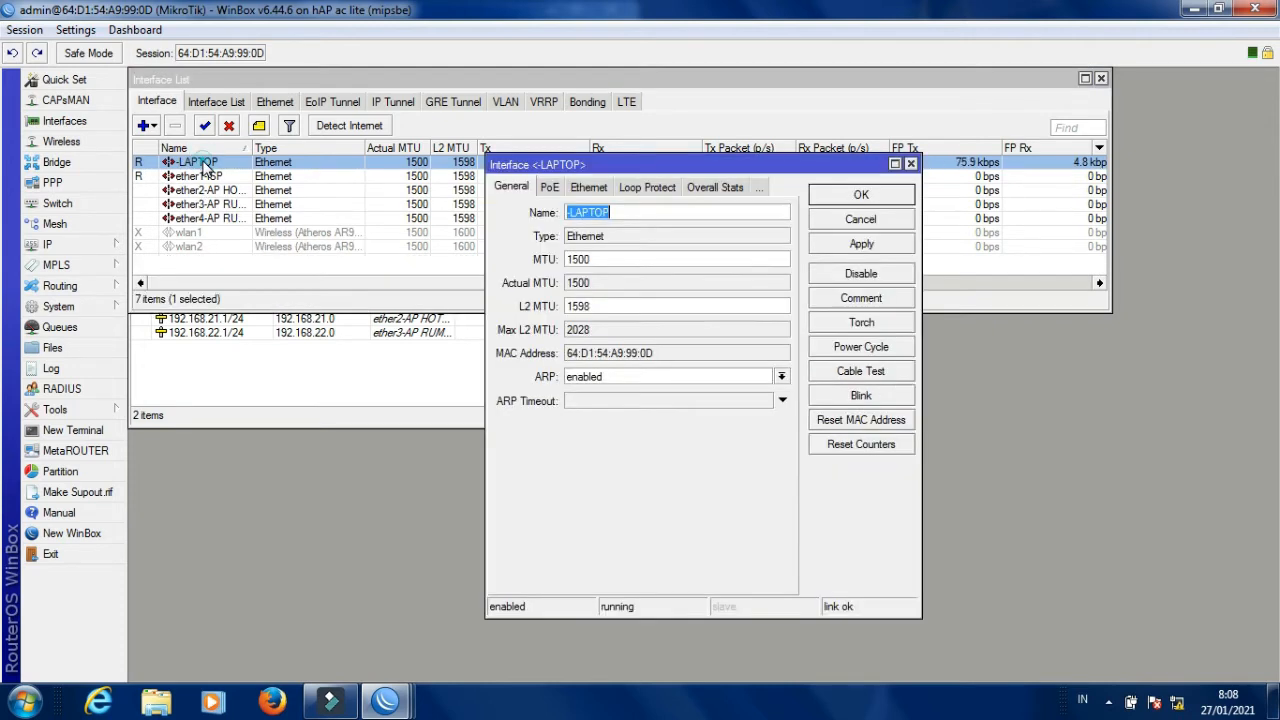
left_click(627, 208)
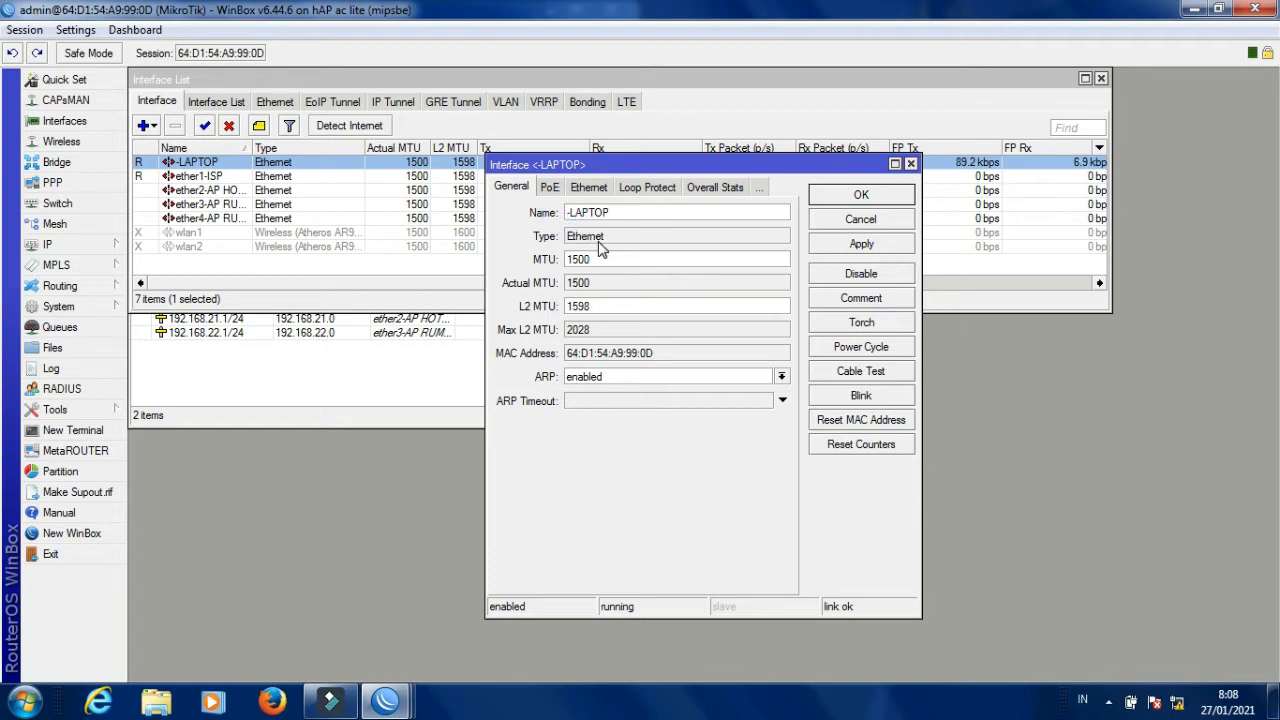
type("ether5")
left_click(845, 244)
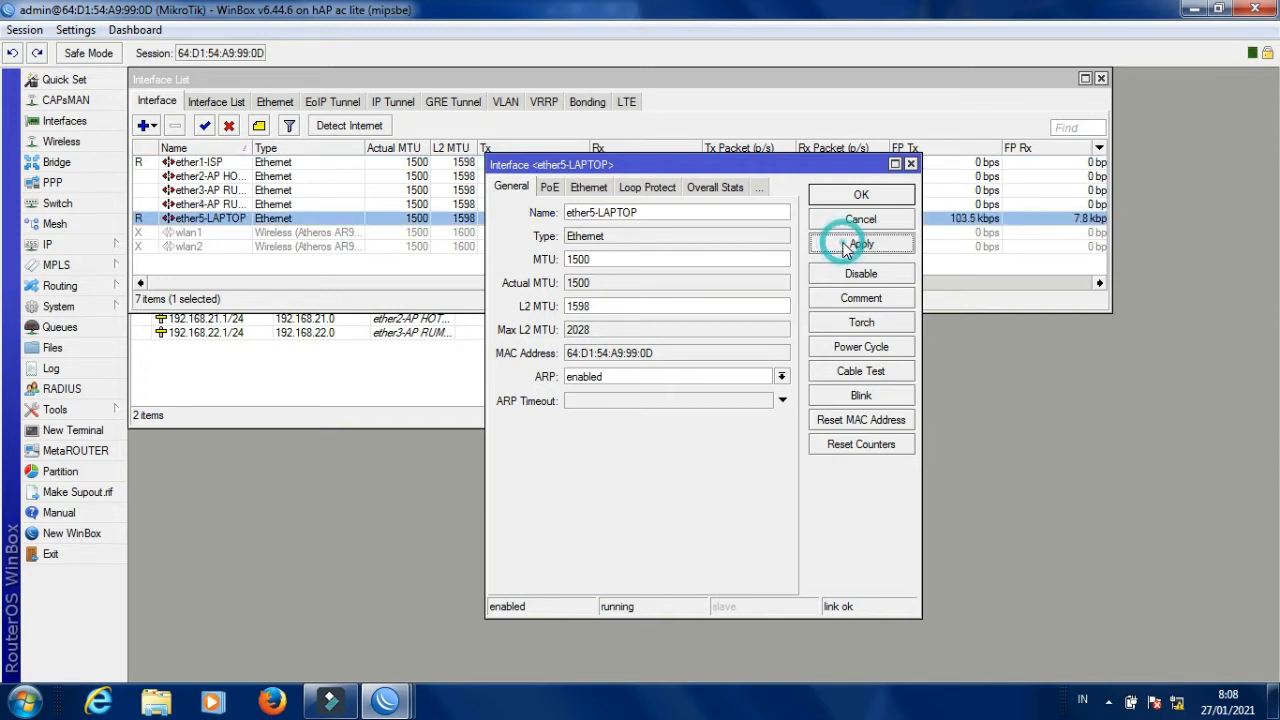
left_click(860, 196)
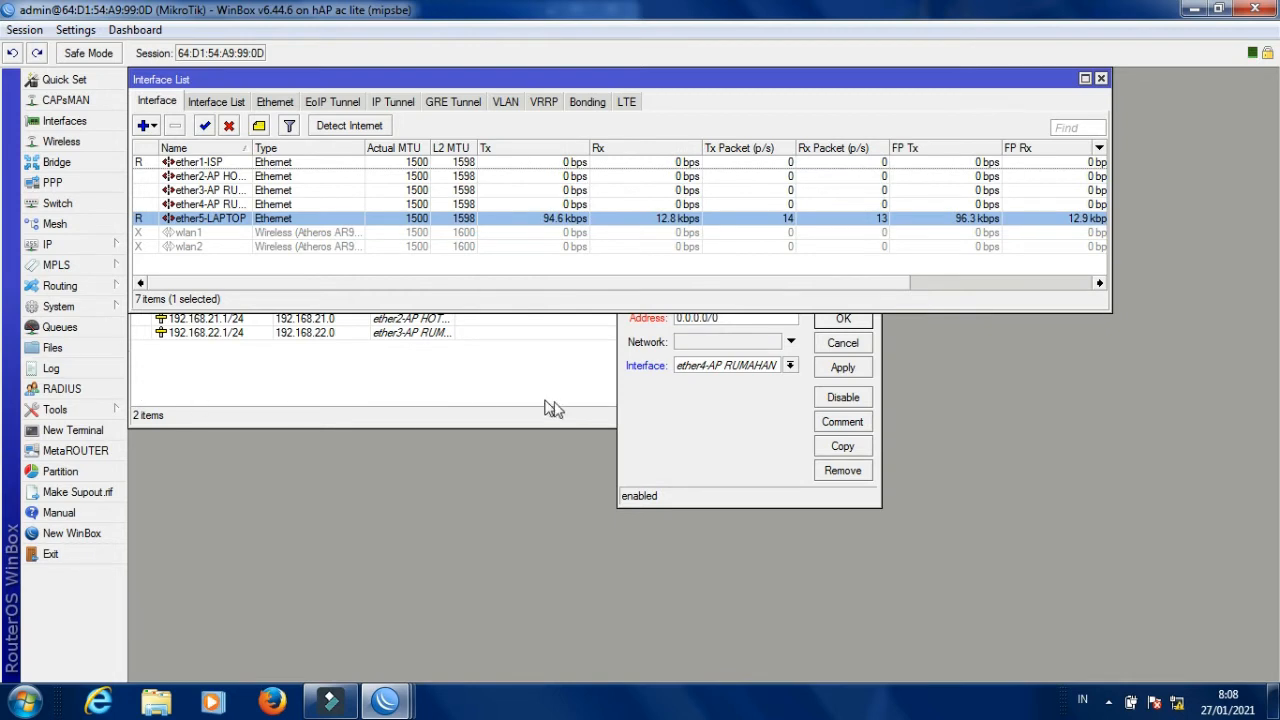
Give the pending ether4-AP RUMAHAN entry the address 192.168.23.1/24 and save it.
left_click(712, 421)
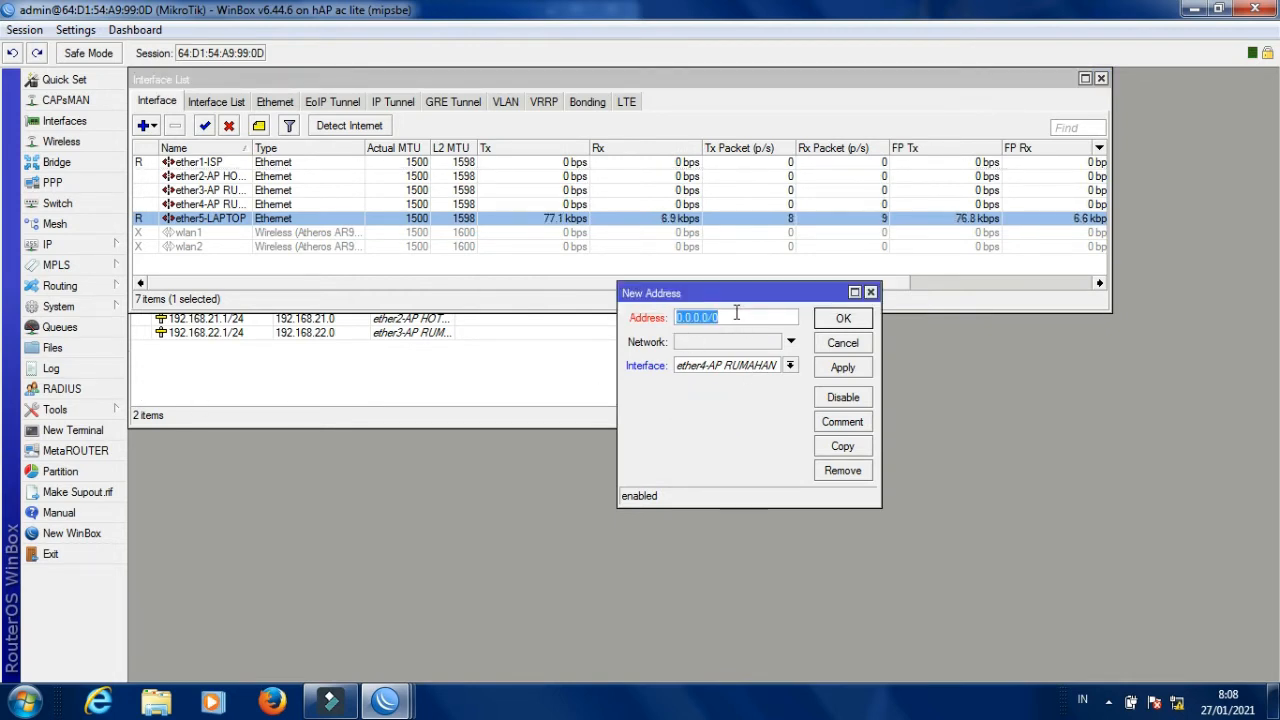
key("BackSpace")
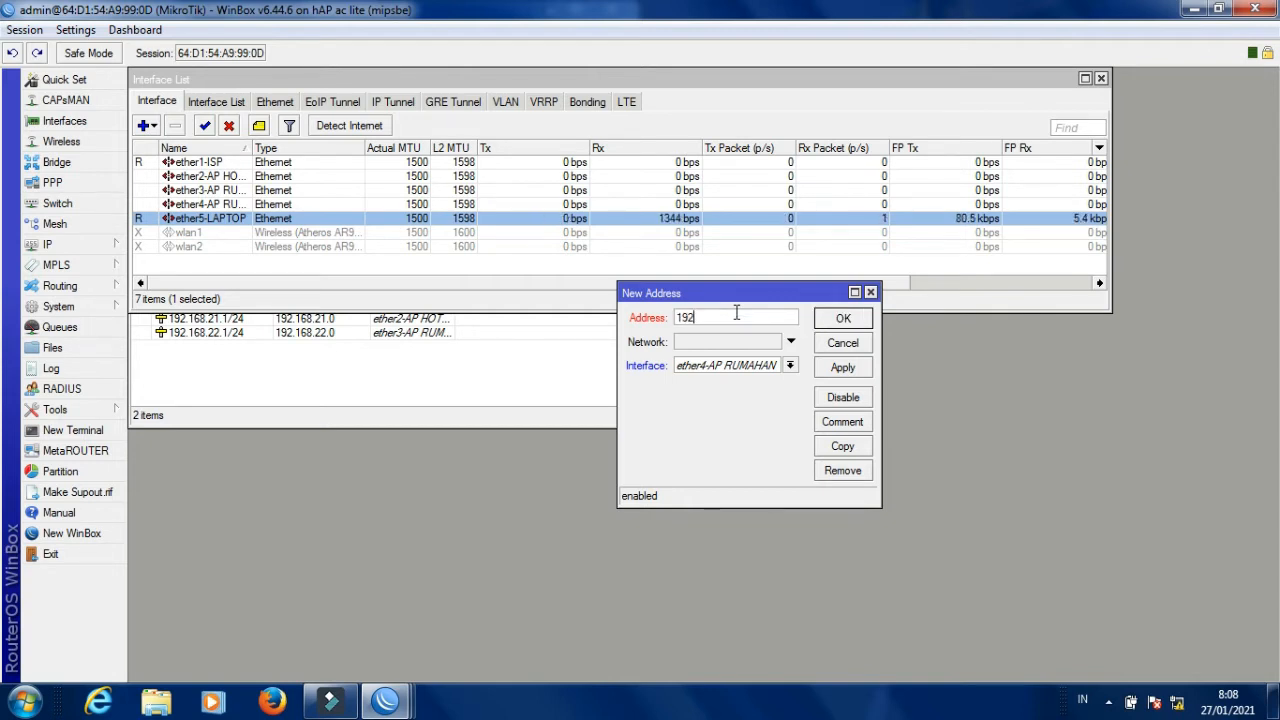
type(".168.23")
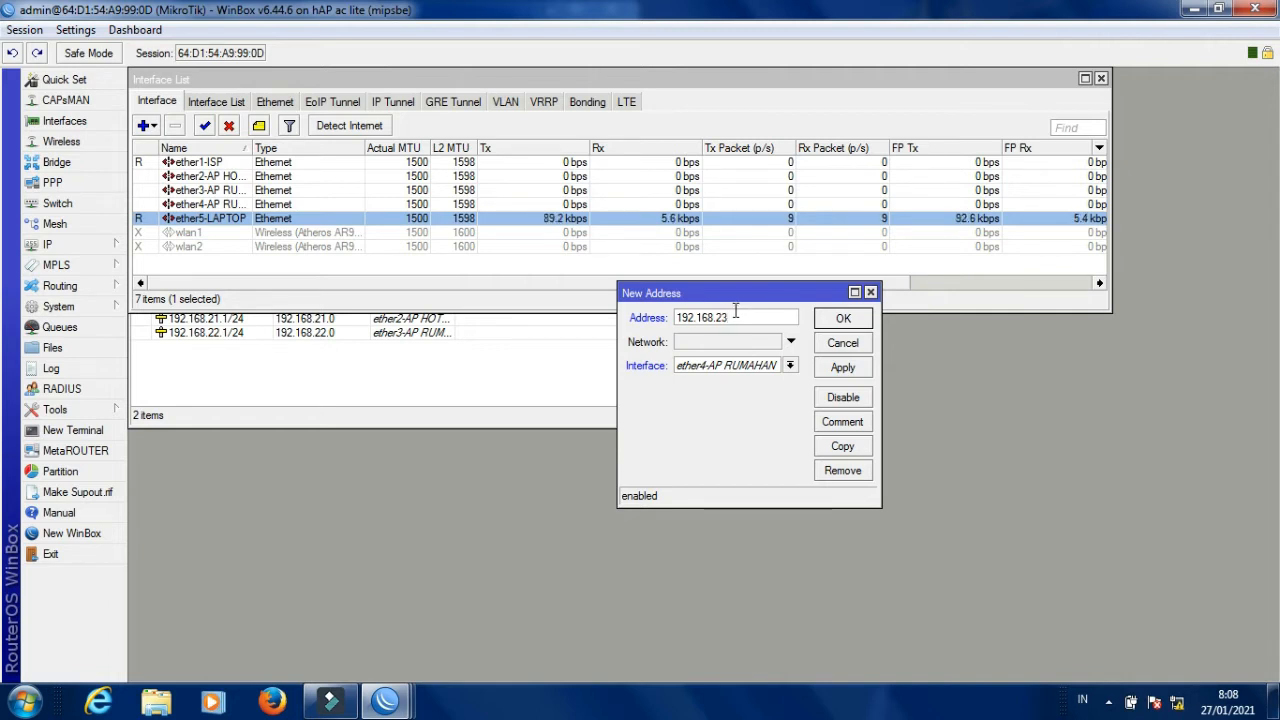
type(".1/24")
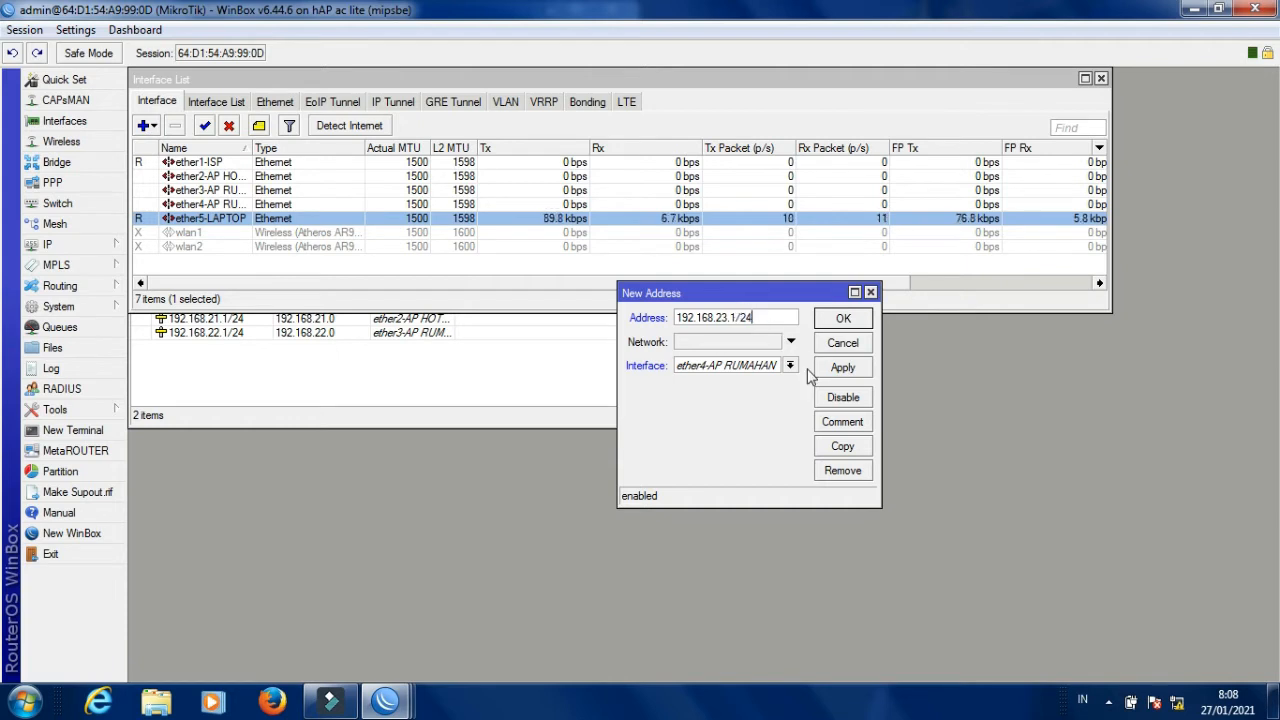
left_click(843, 368)
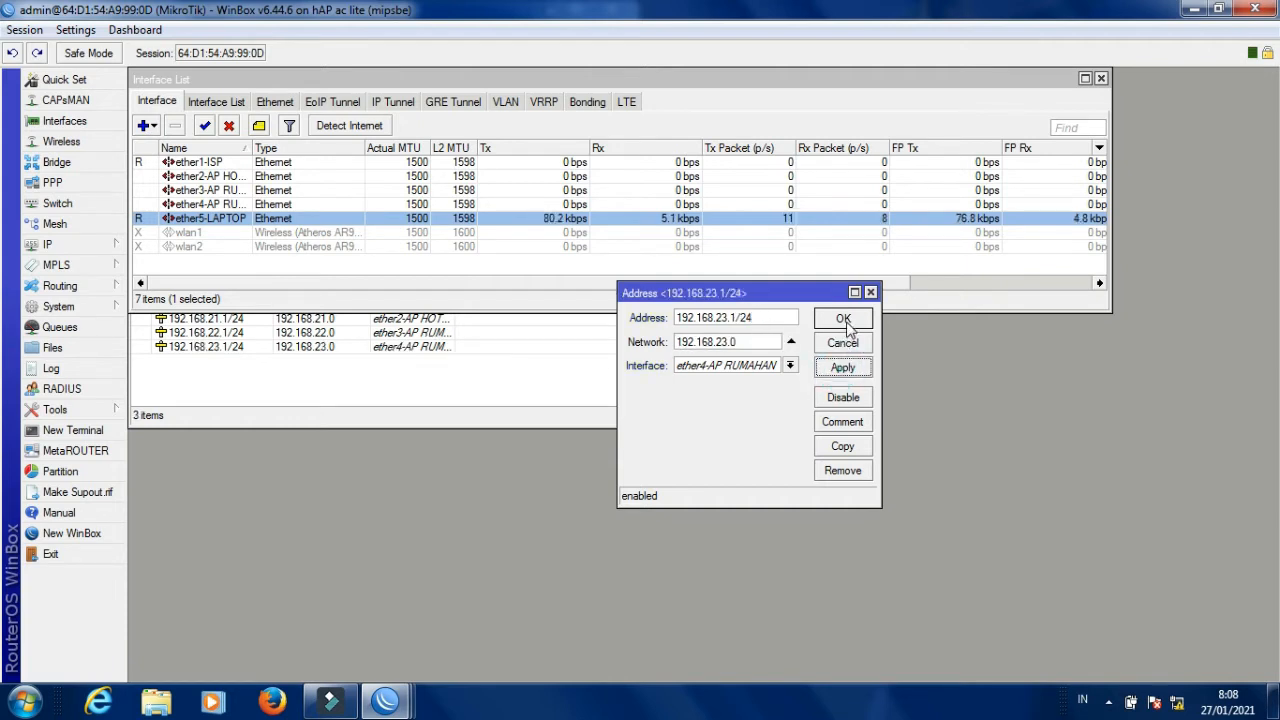
left_click(843, 318)
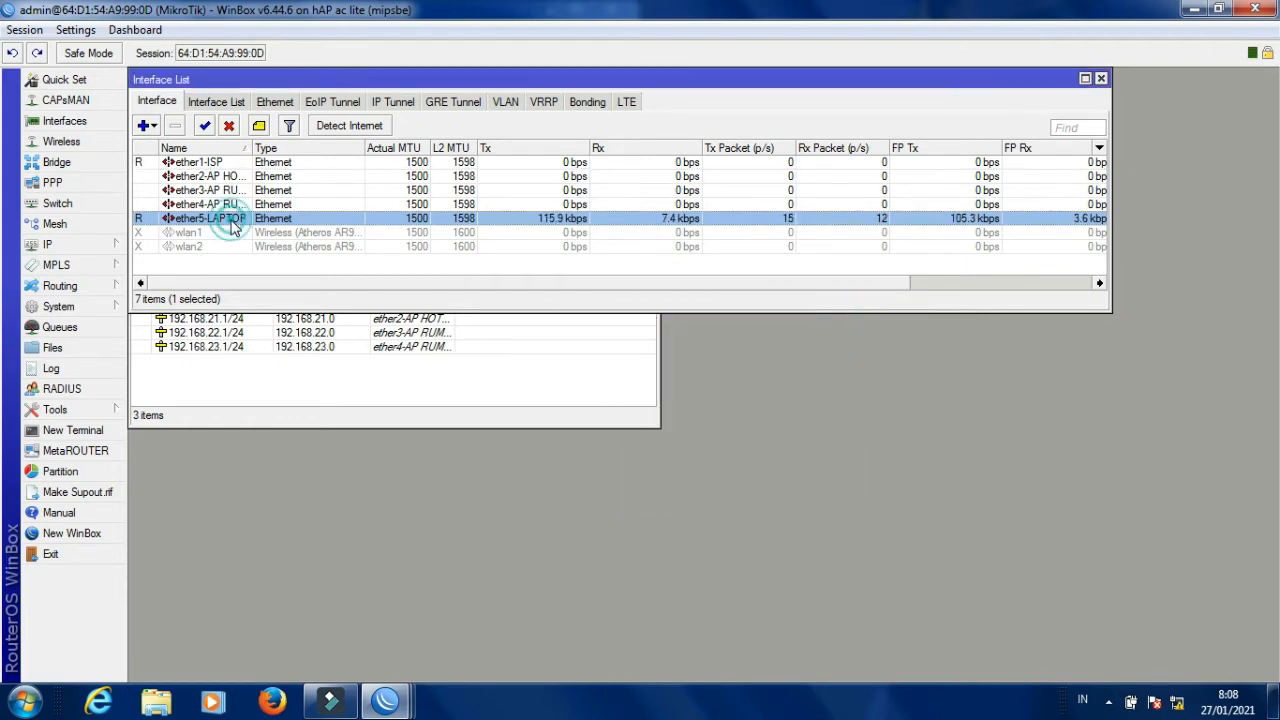
Add the address 192.168.24.1/24 on interface ether5-LAPTOP.
left_click(518, 371)
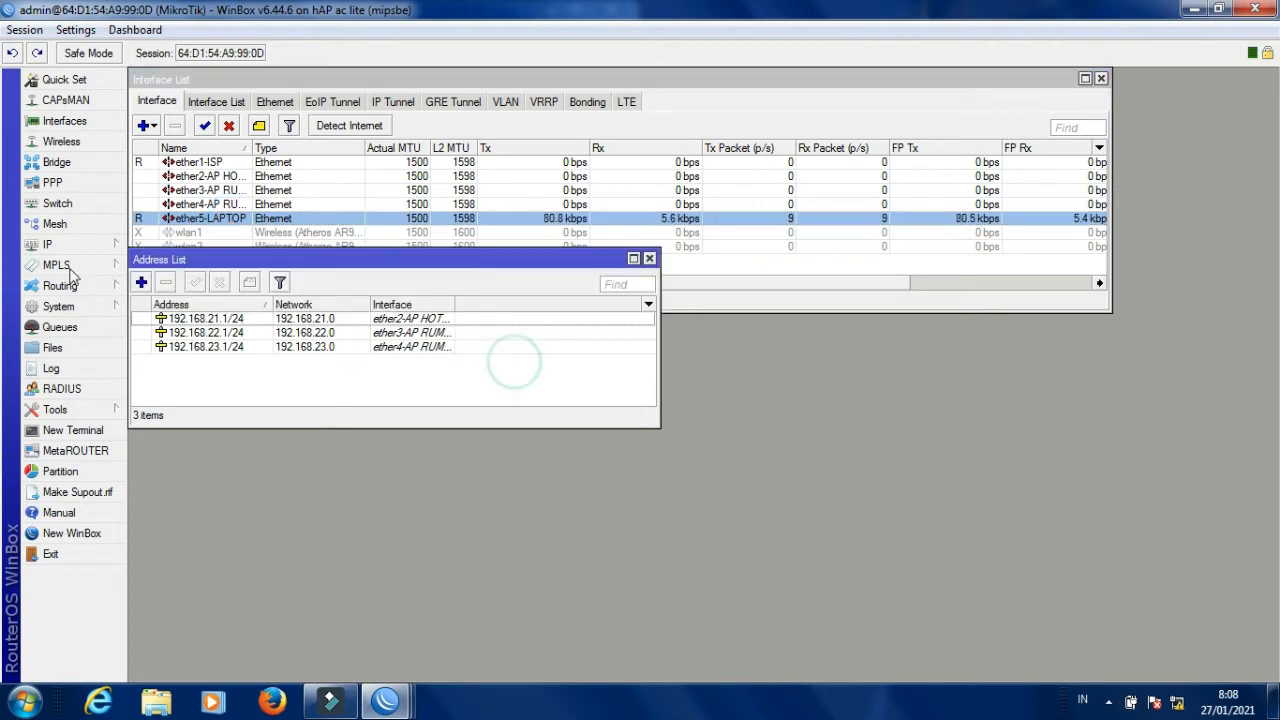
left_click(141, 283)
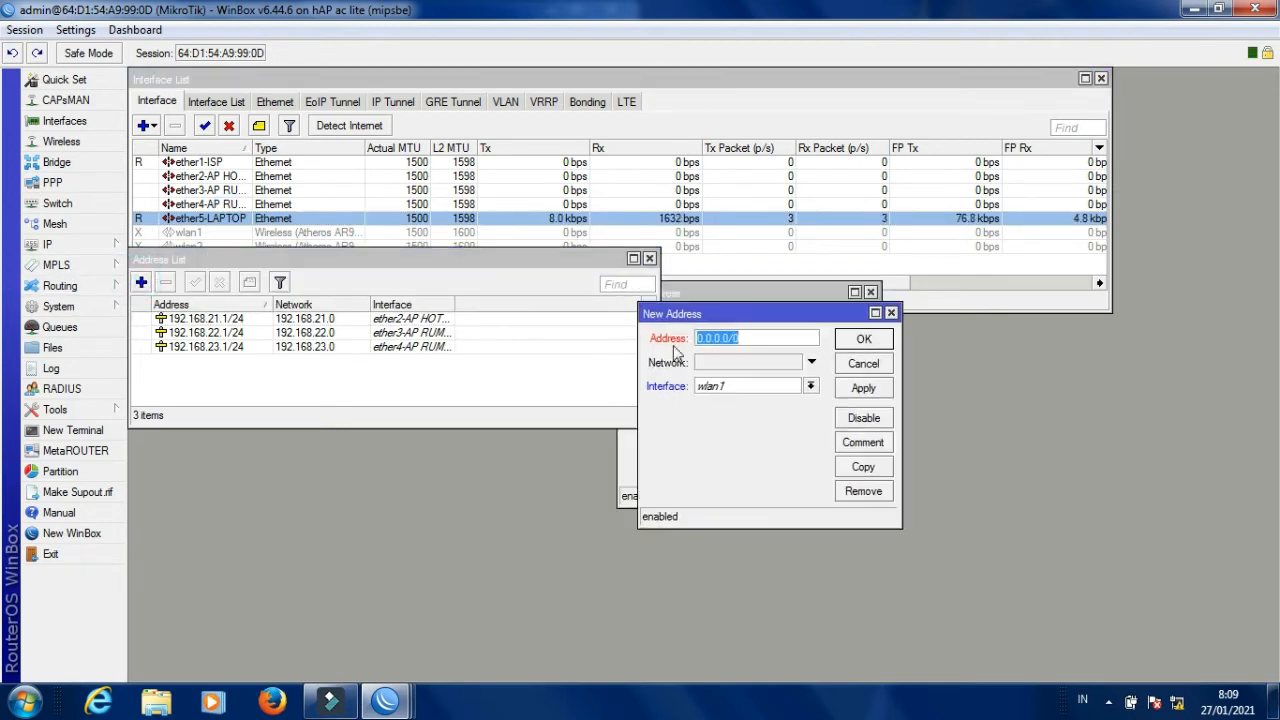
left_click(748, 390)
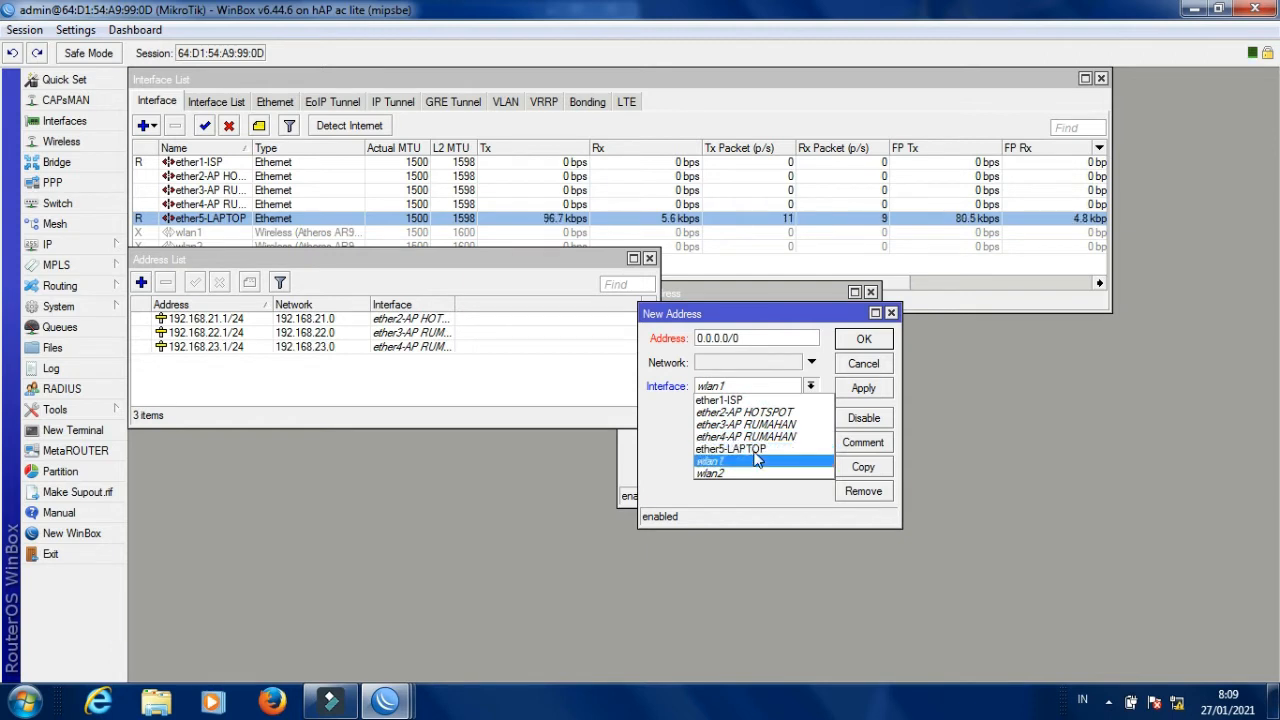
left_click(753, 450)
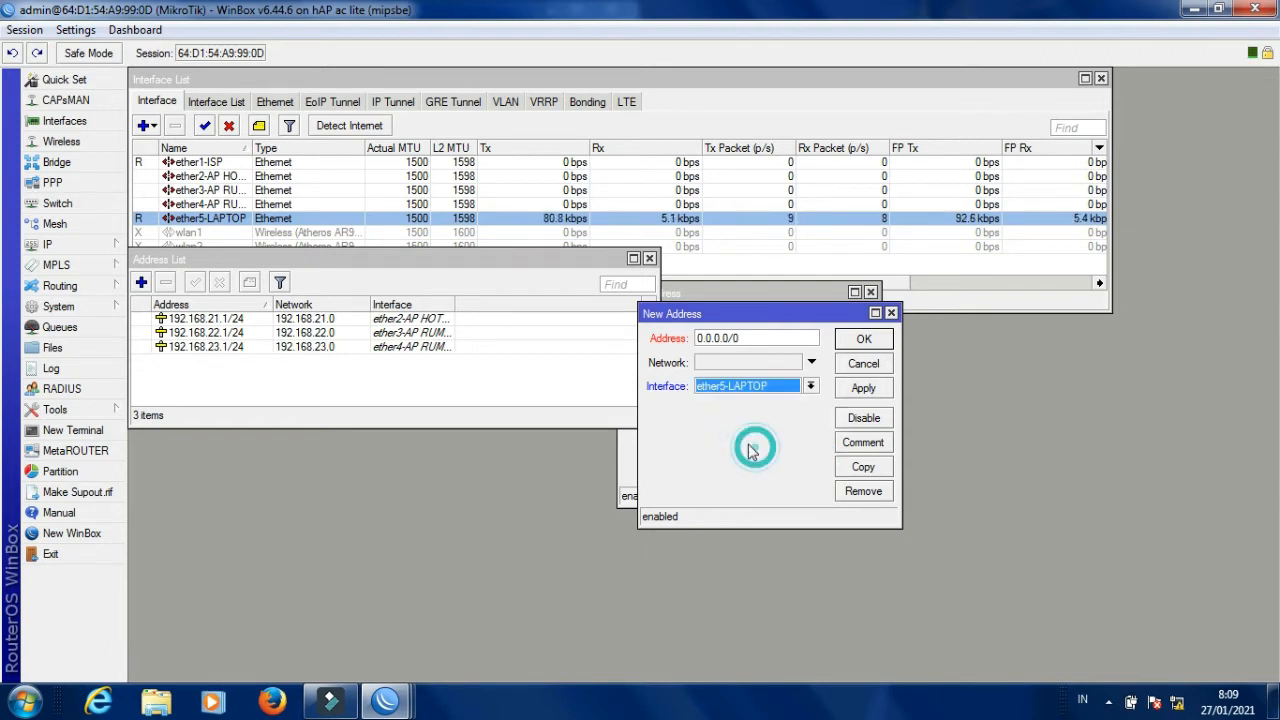
left_click(743, 338)
key("BackSpace")
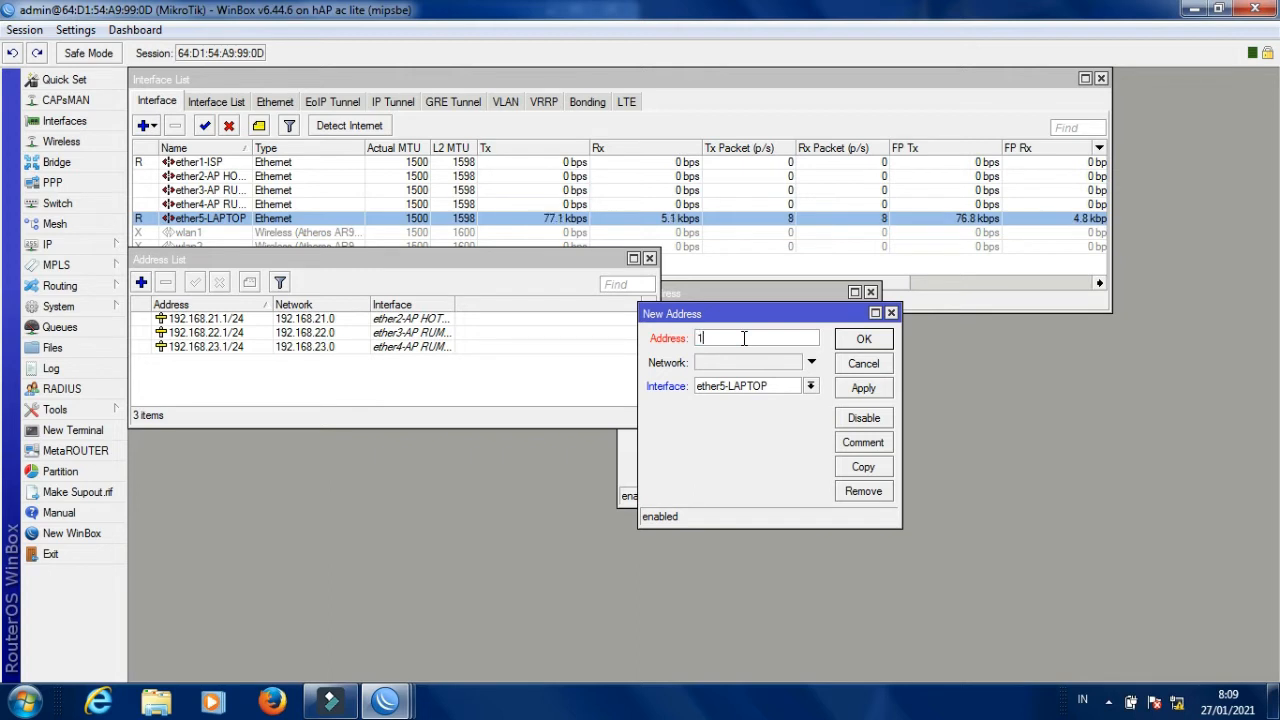
type("192.168.")
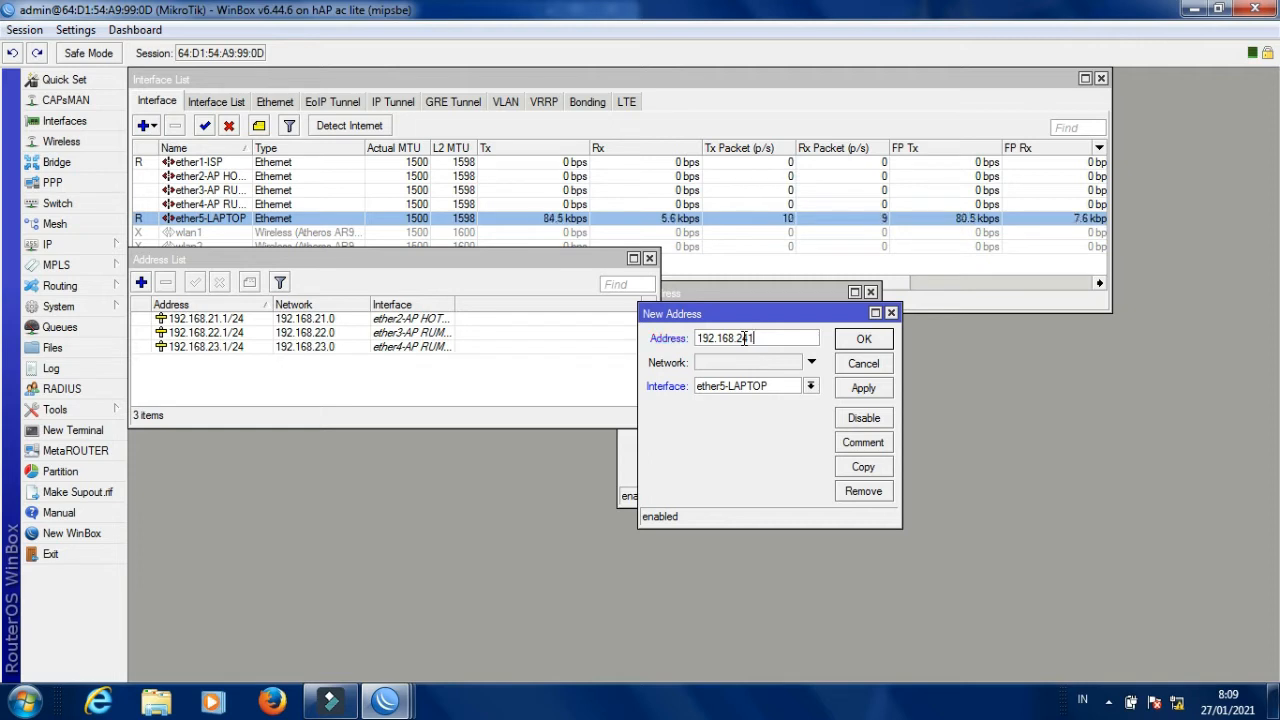
type("24")
left_click(750, 338)
type(".1/24")
left_click(860, 388)
left_click(862, 338)
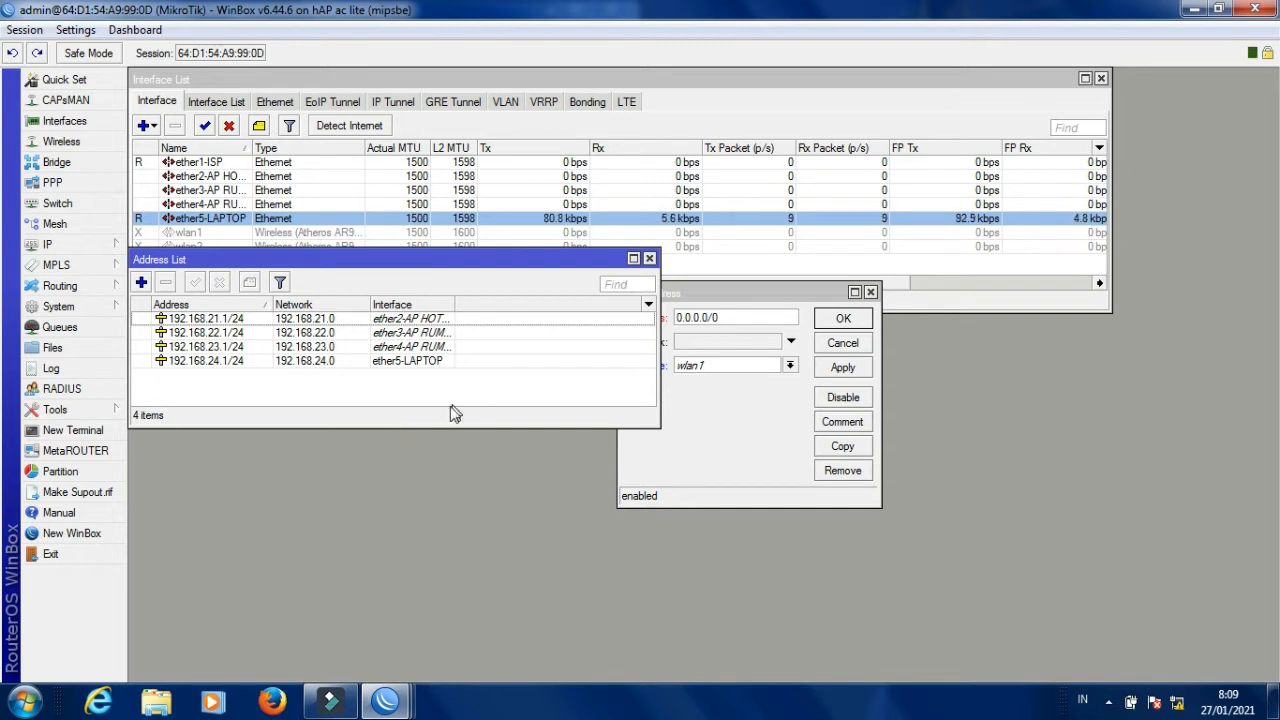
Shrink the address list window and discard the leftover blank New Address dialog.
left_click_drag(341, 428, 342, 404)
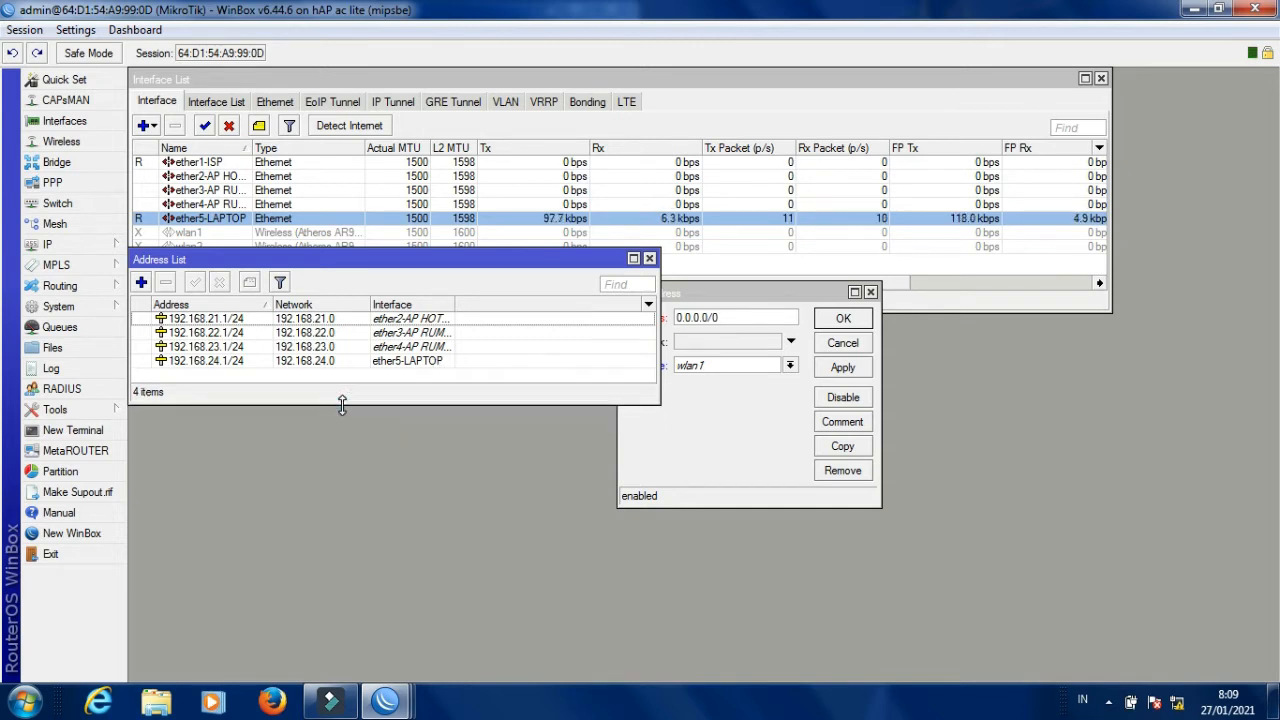
left_click(718, 438)
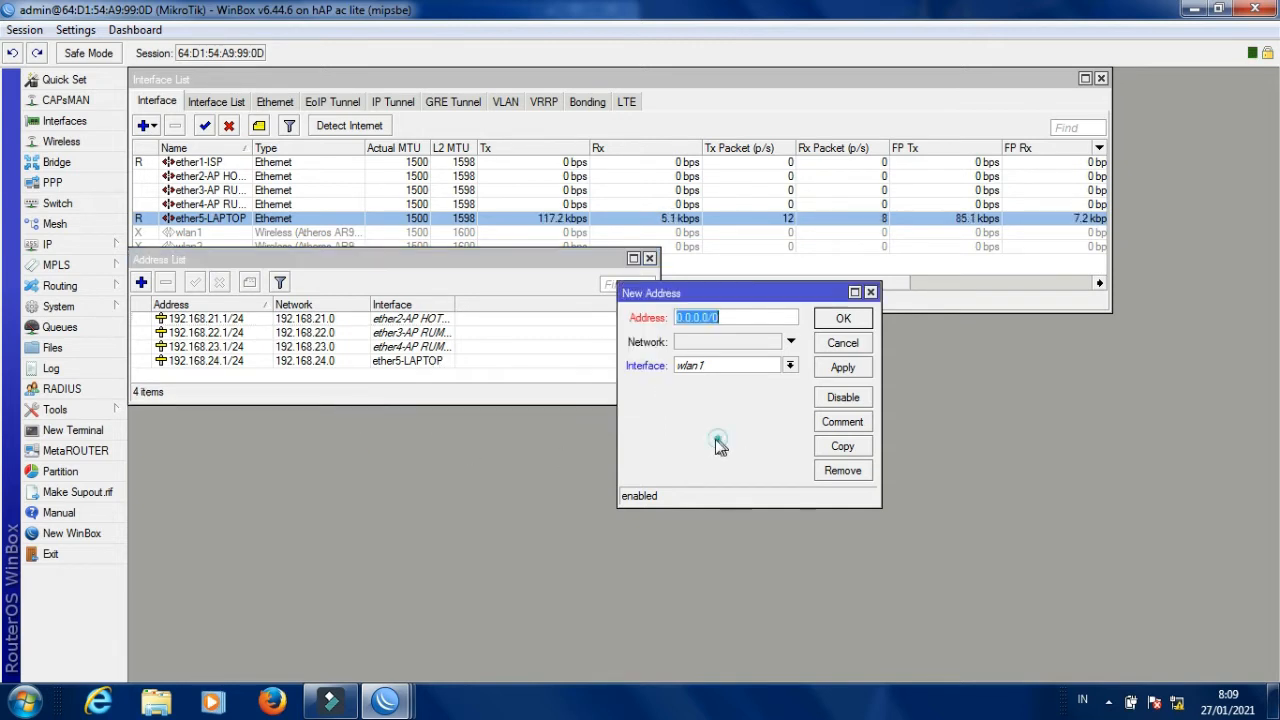
left_click(871, 291)
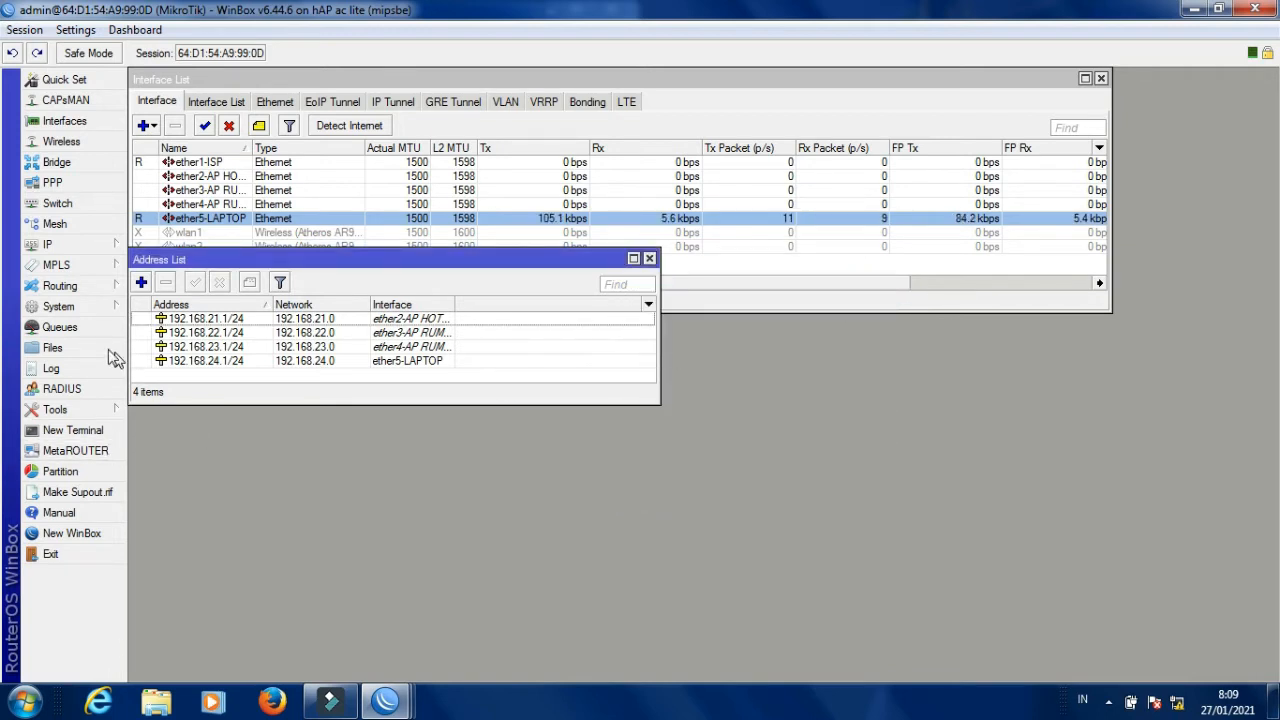
Add a DHCP client on ether1-ISP, which obtains 192.168.0.100/24.
left_click(64, 245)
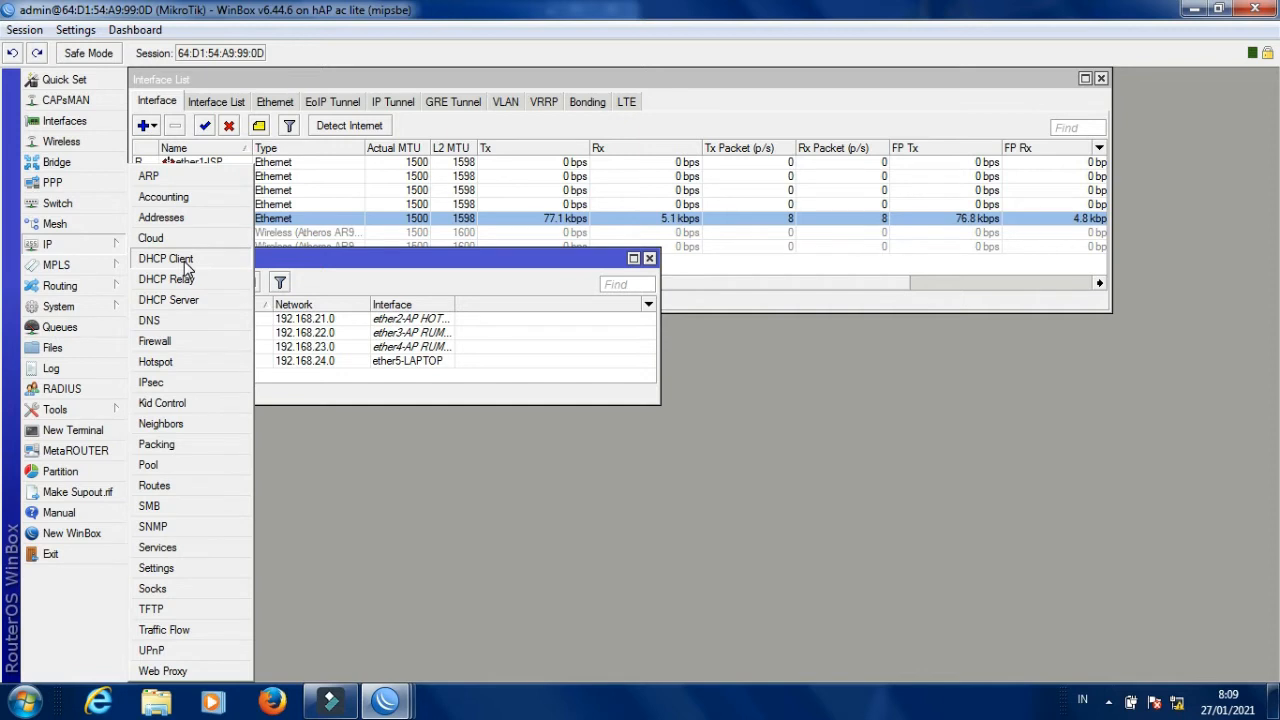
left_click(168, 259)
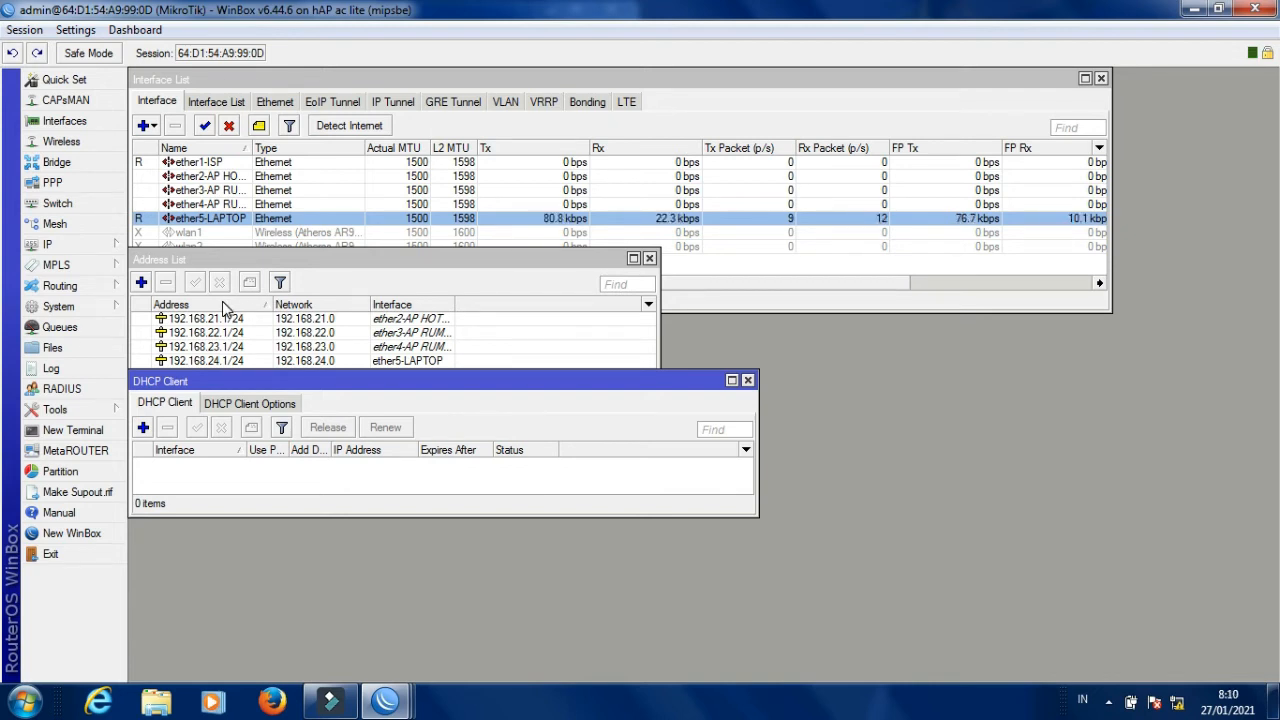
left_click(143, 428)
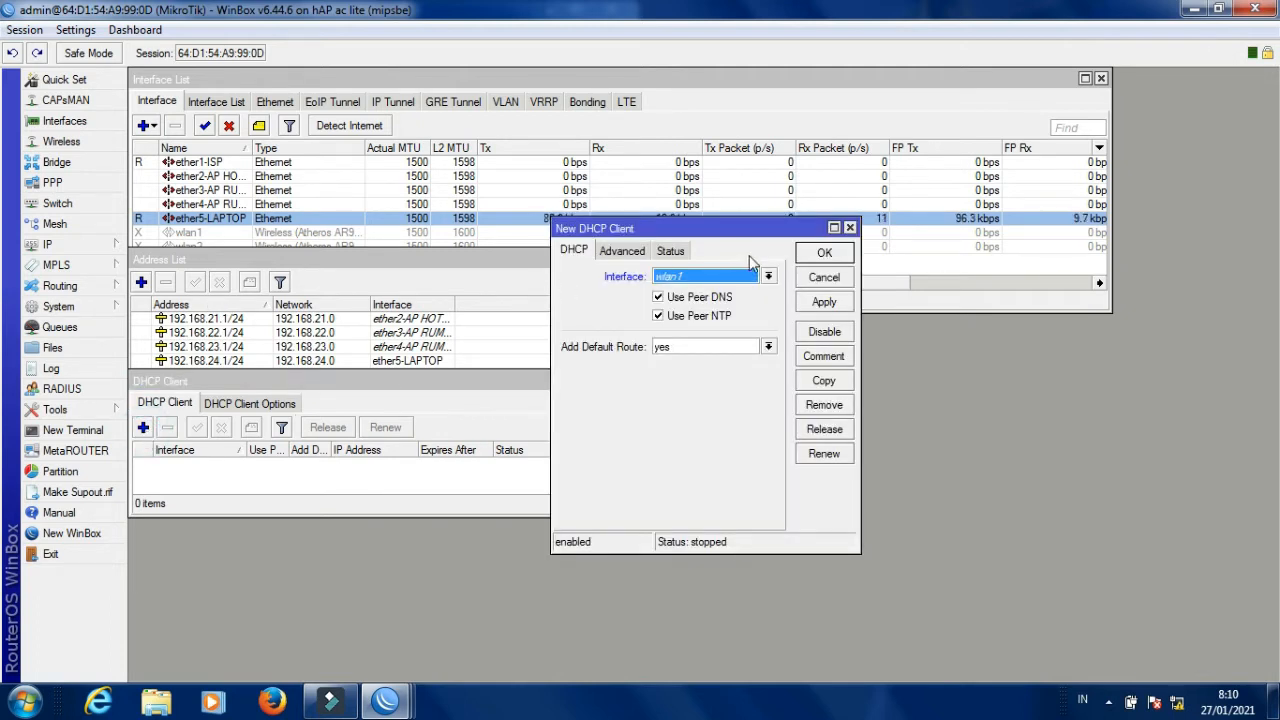
left_click(730, 276)
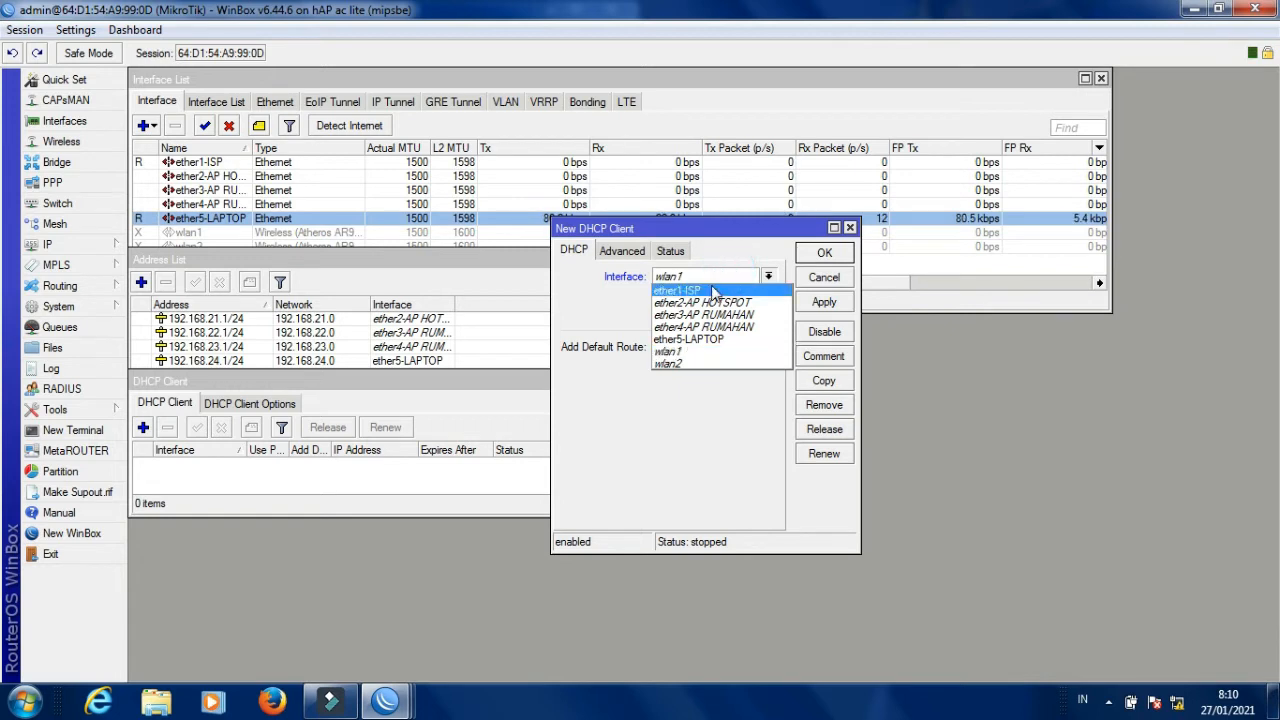
left_click(712, 290)
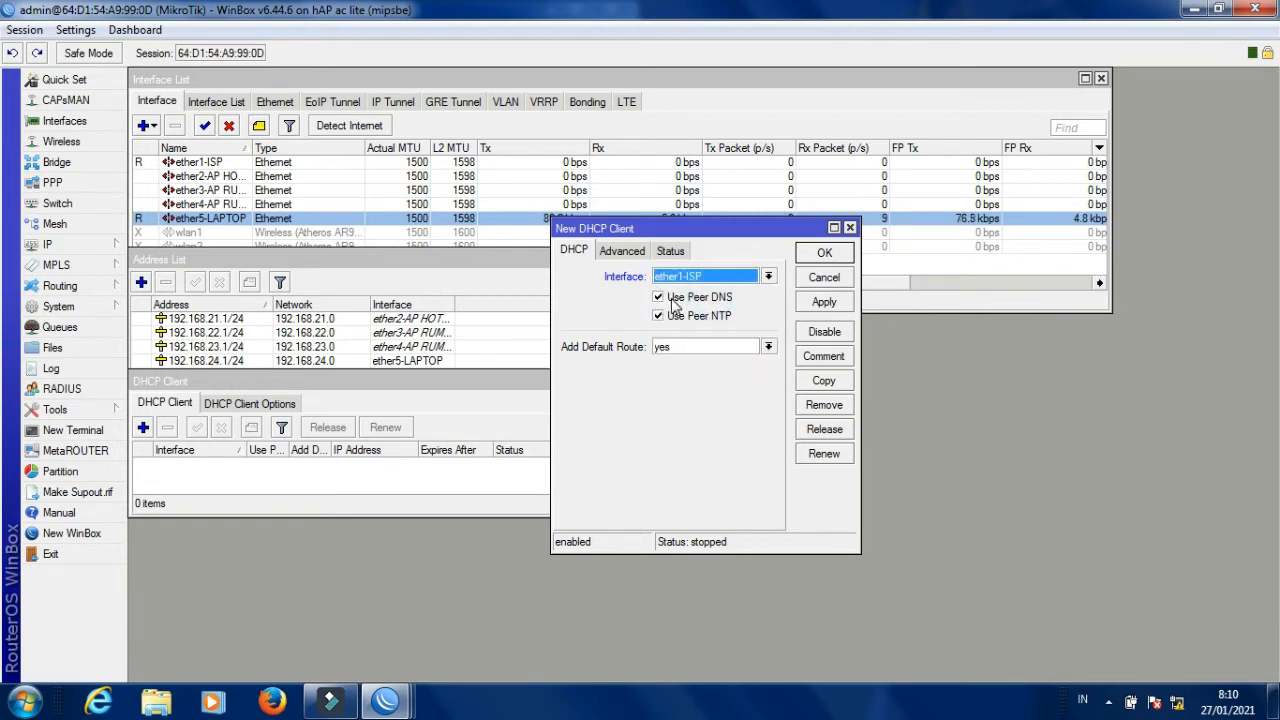
left_click(820, 303)
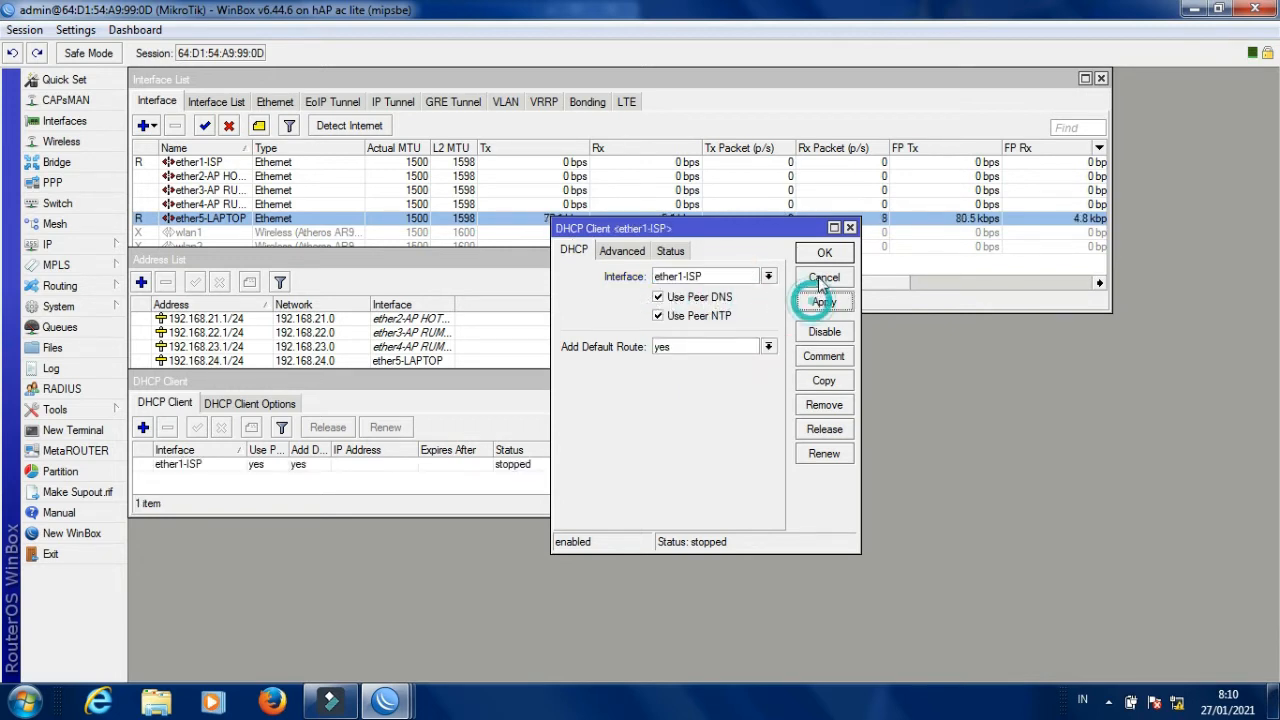
left_click(824, 253)
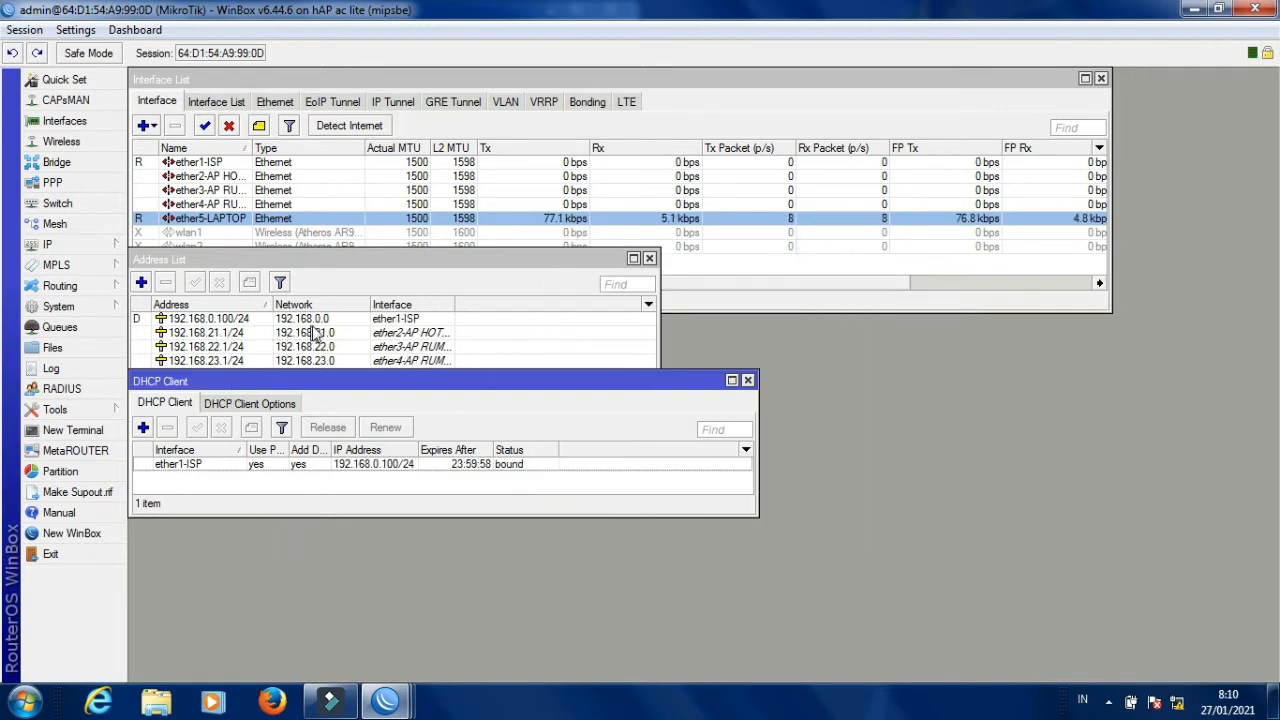
left_click_drag(396, 385, 396, 345)
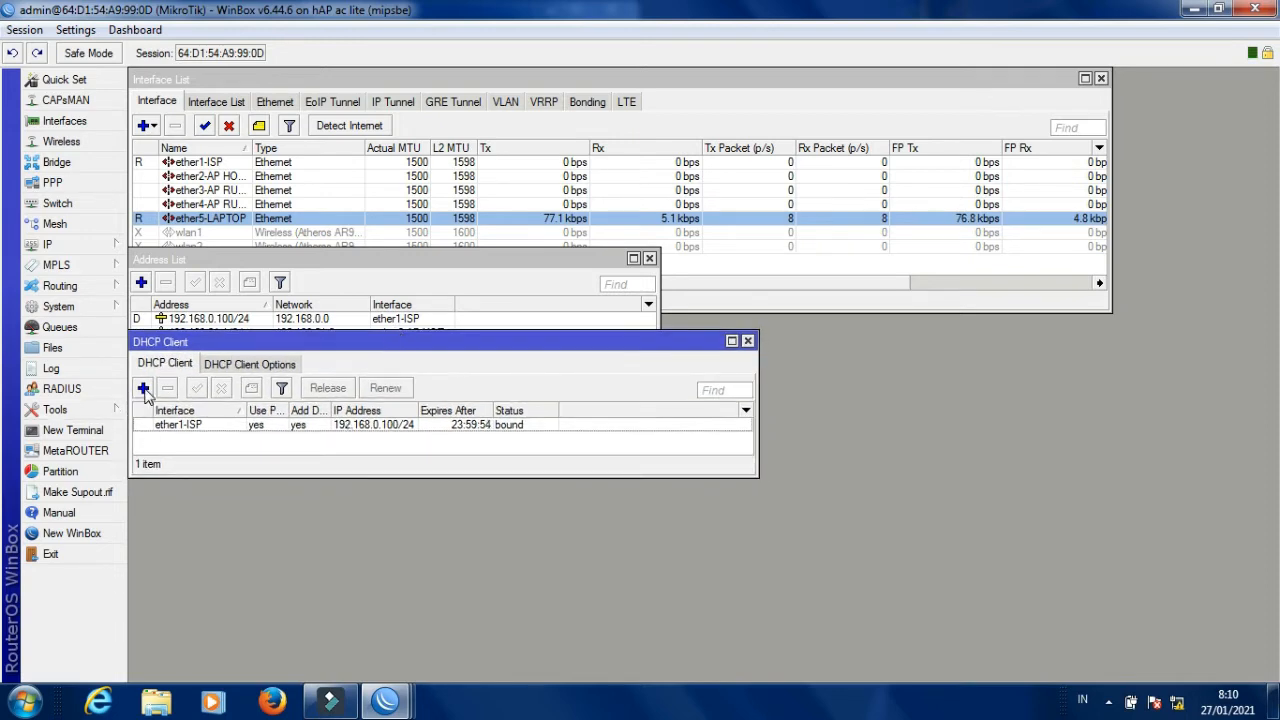
Open the empty IP > DHCP Server list and launch DHCP Setup.
left_click(72, 245)
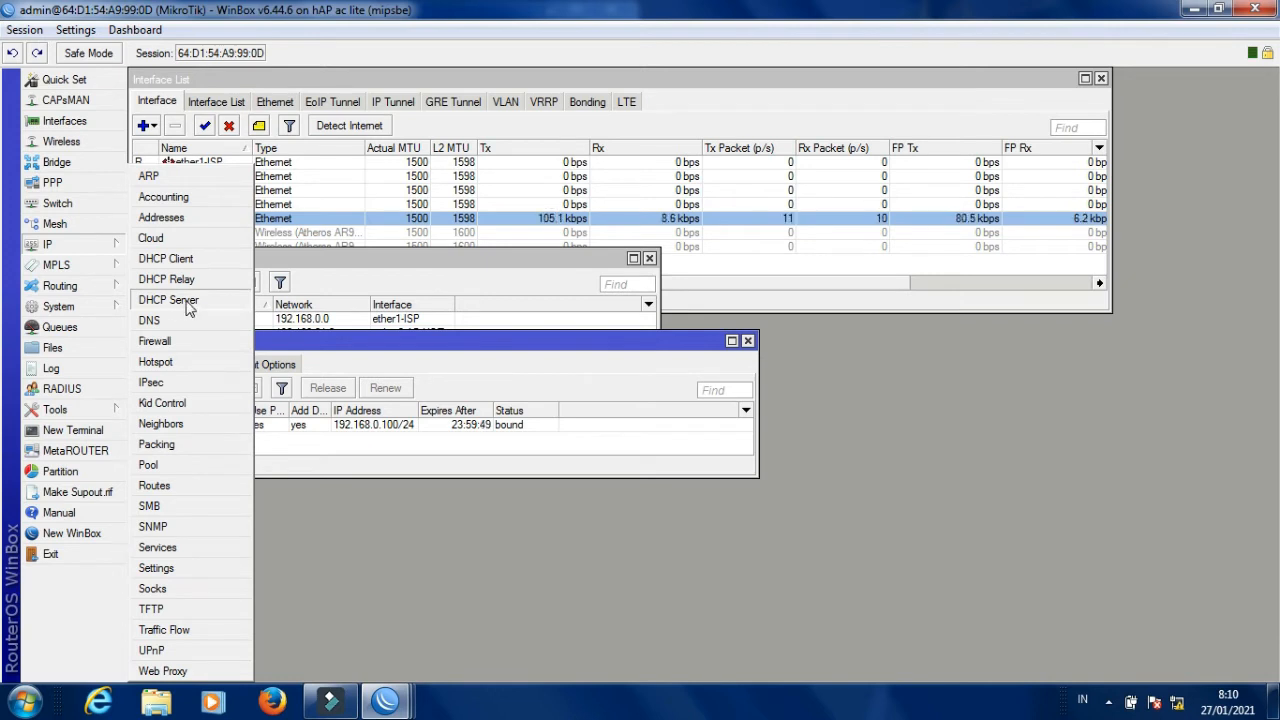
left_click(188, 303)
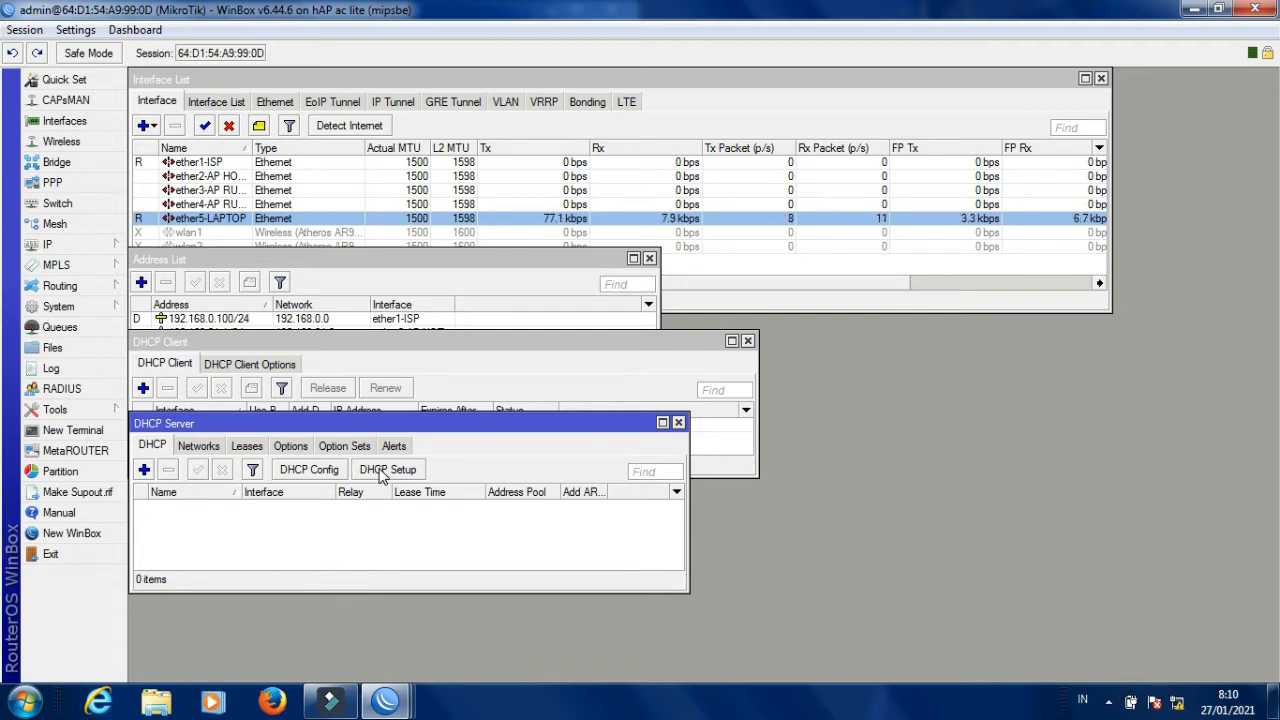
left_click(385, 470)
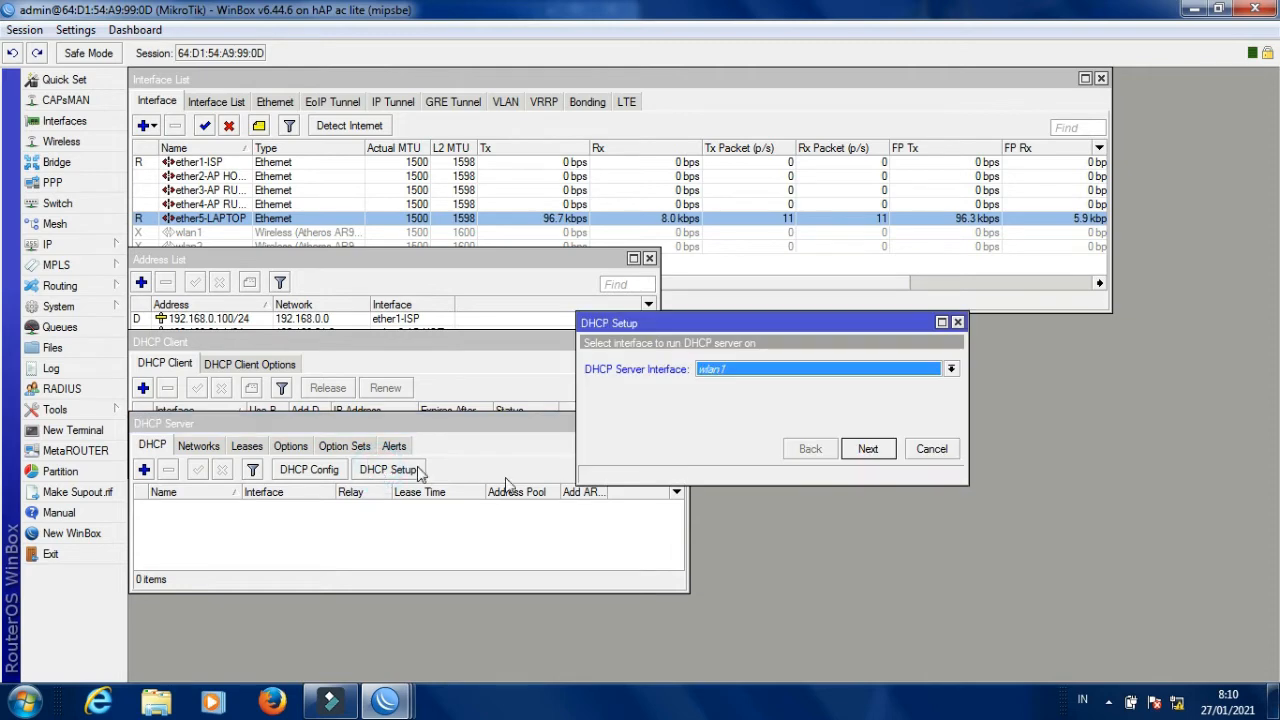
Choose ether2-AP HOTSPOT in DHCP Setup, then cancel and restart the wizard.
left_click(785, 373)
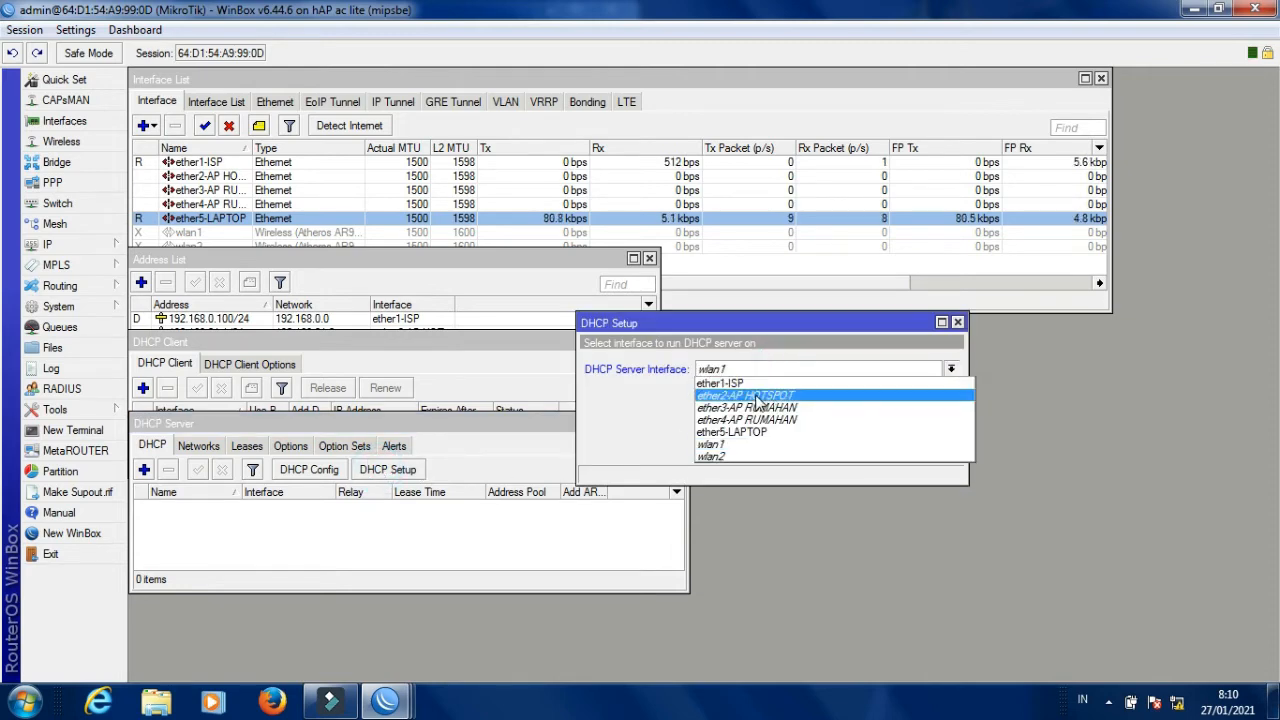
left_click(763, 397)
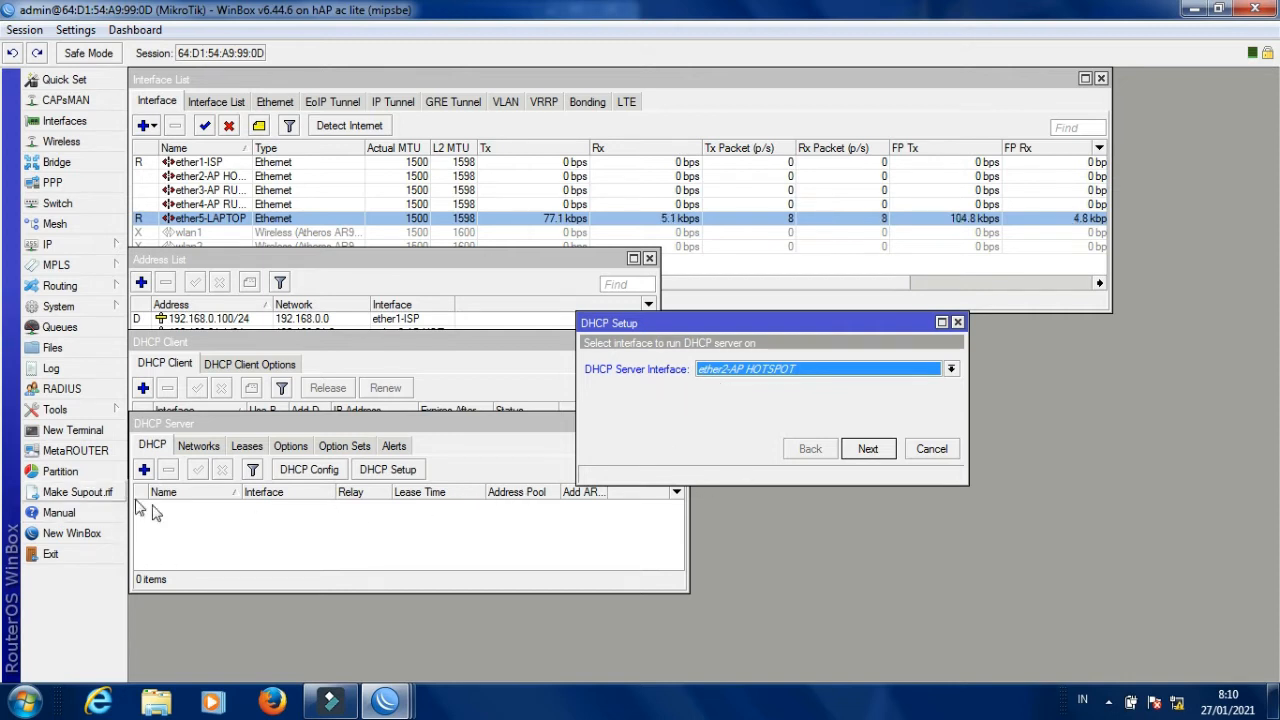
left_click(931, 449)
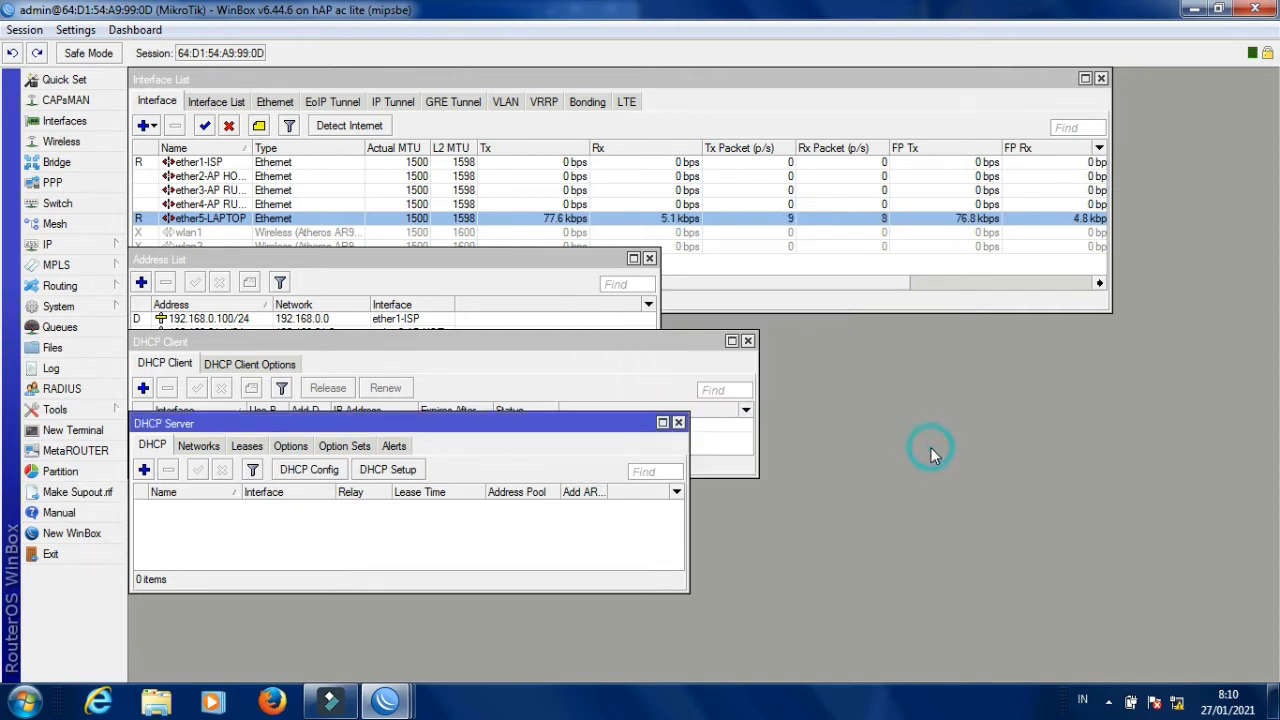
left_click(388, 470)
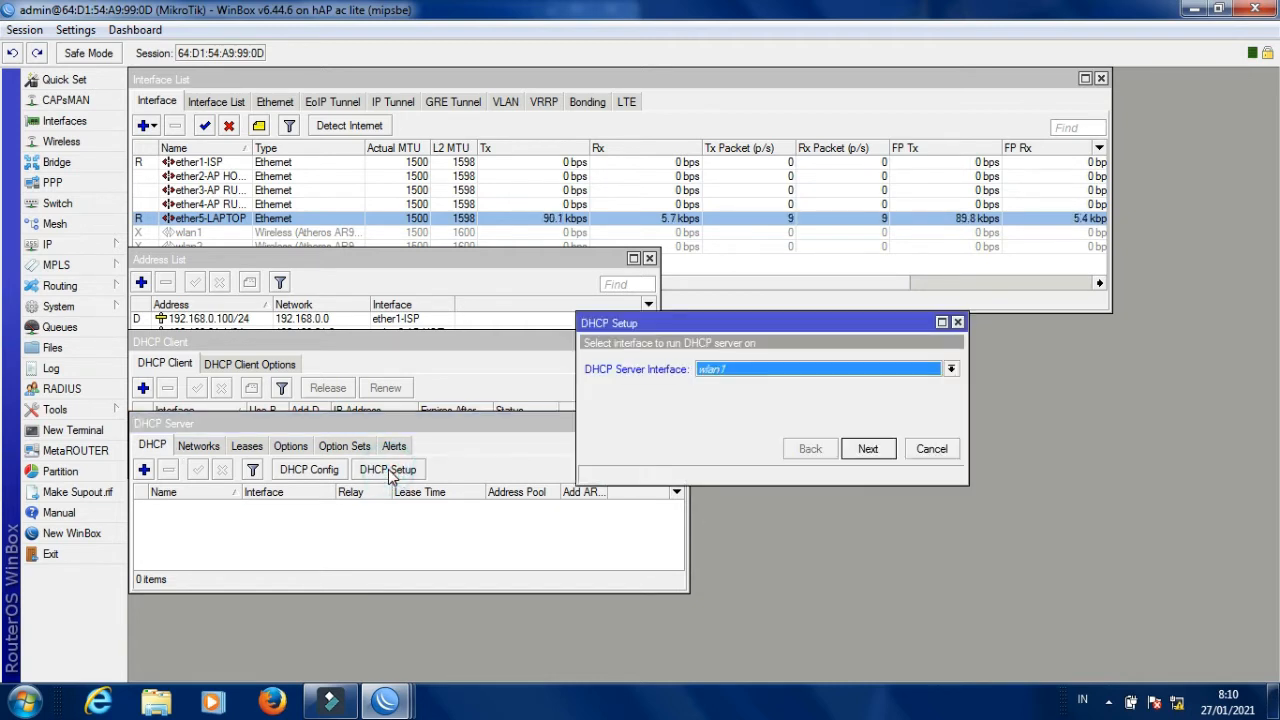
Select ether2-AP HOTSPOT, accept the 192.168.21.0/24 defaults, and add a second DNS entry.
left_click(767, 372)
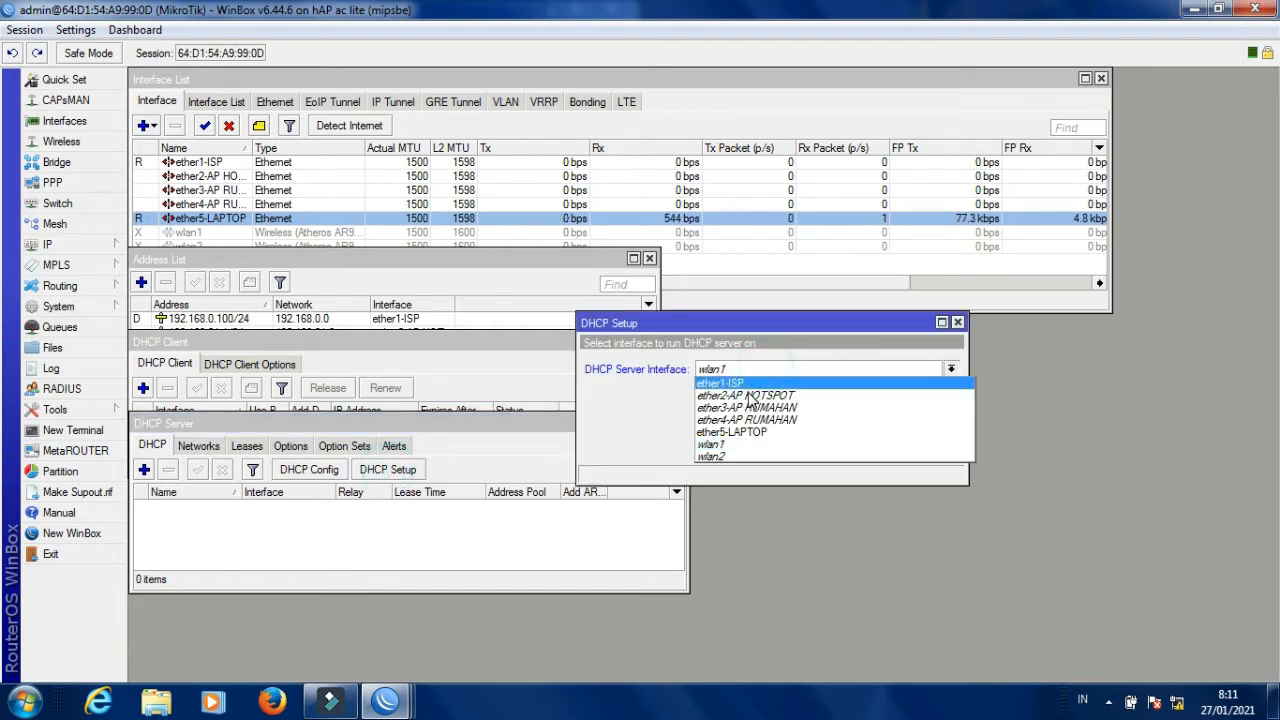
left_click(747, 396)
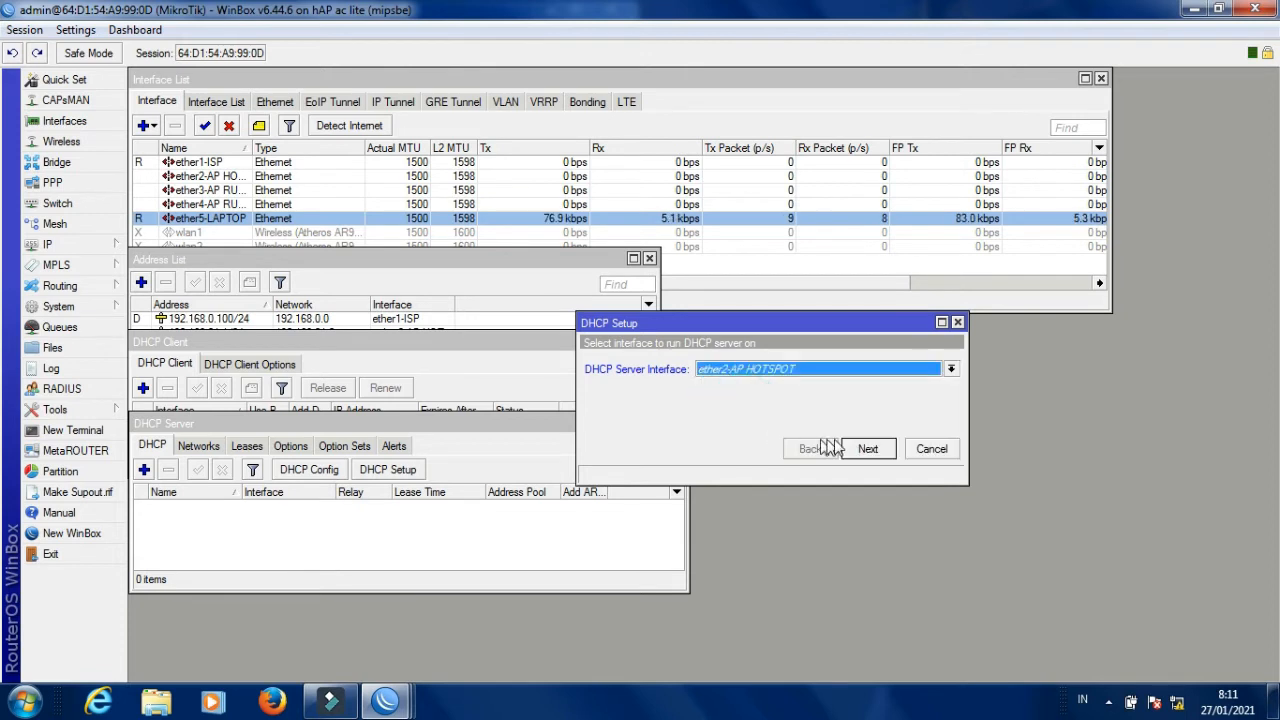
left_click(867, 449)
left_click(867, 449)
left_click(867, 449)
left_click(867, 449)
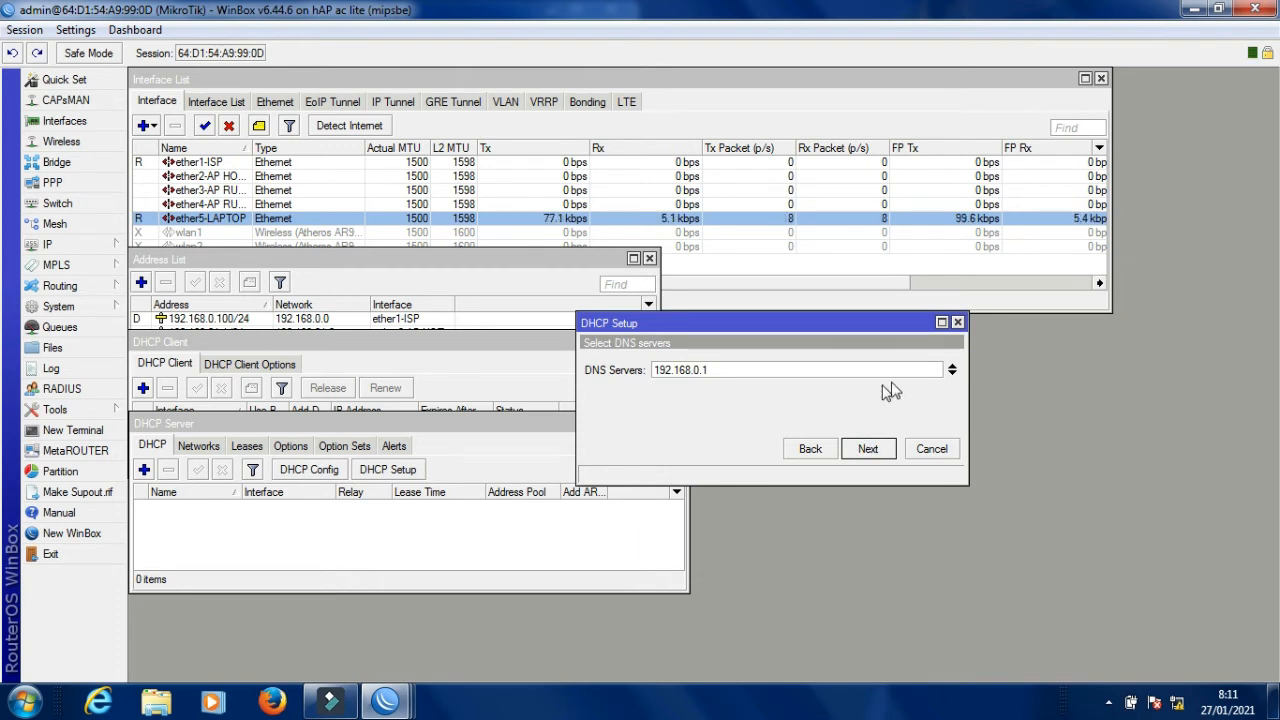
left_click(952, 374)
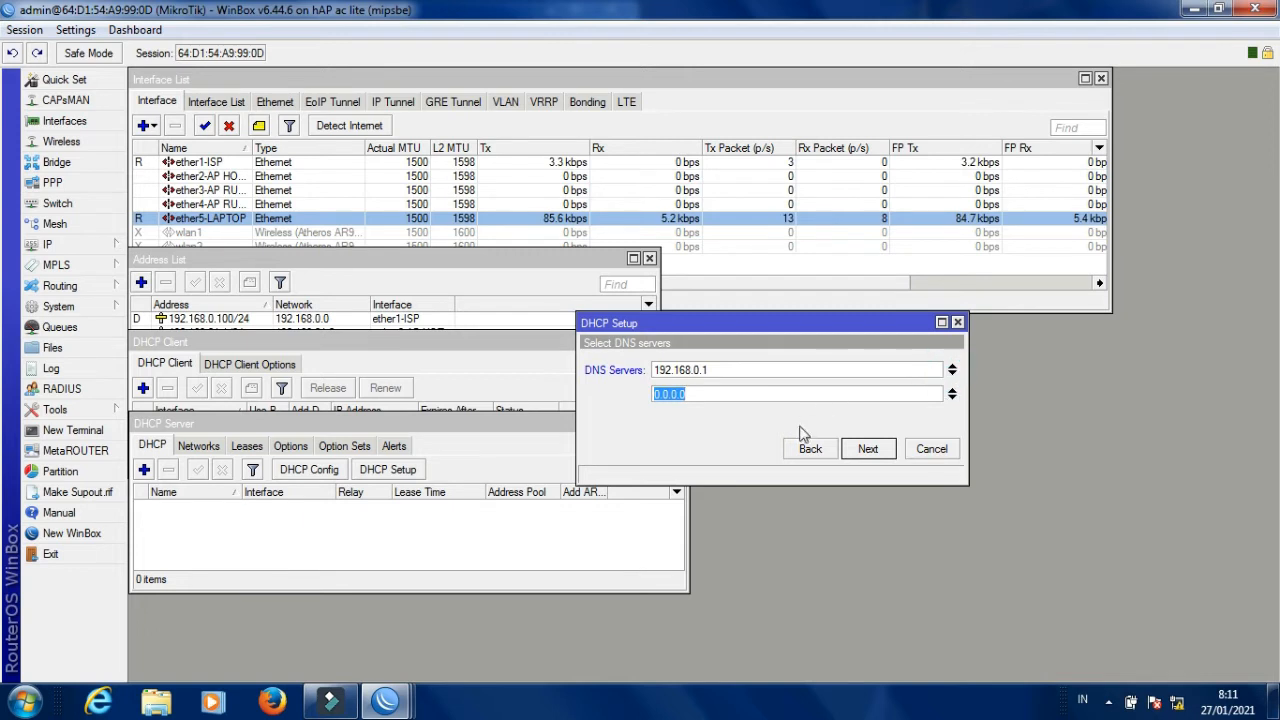
Add DNS servers 8.8.8.8 and 8.8.4.4 after 192.168.0.1 and advance to lease time.
key("BackSpace")
type("8.8.8.8")
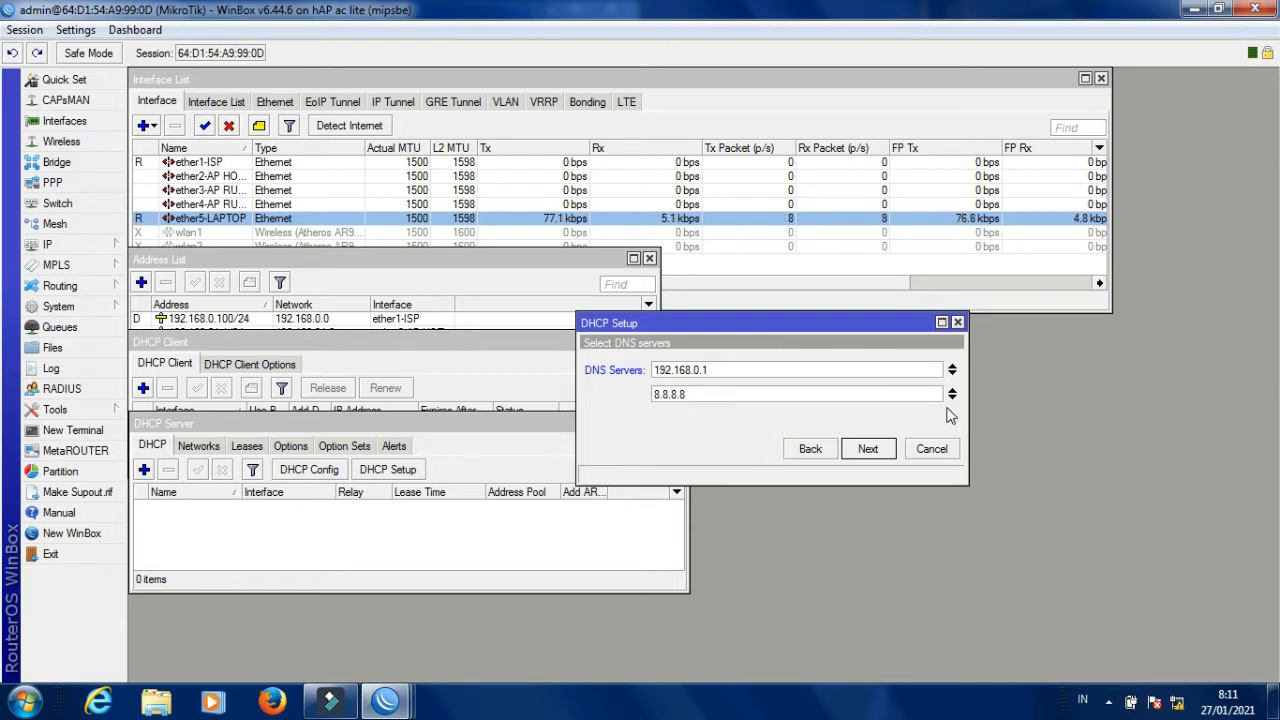
left_click(951, 396)
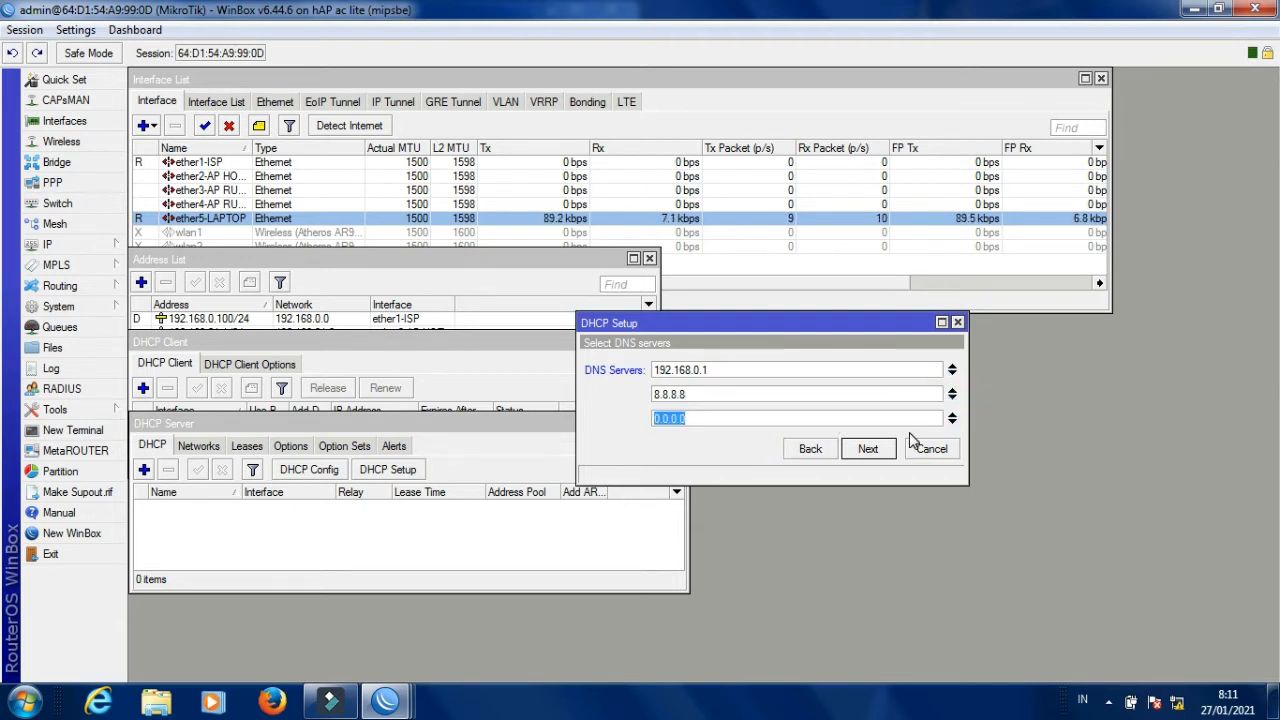
type("8.8.4.4")
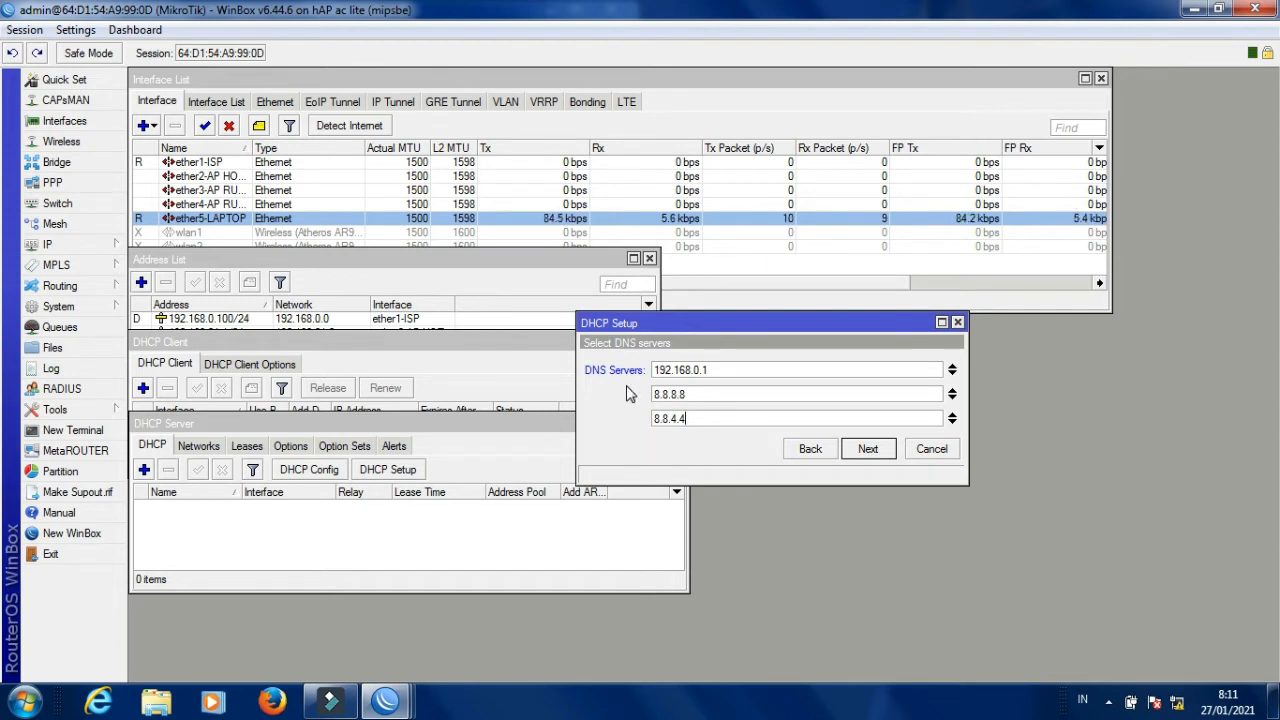
key("Return")
left_click(662, 369)
left_click(660, 369)
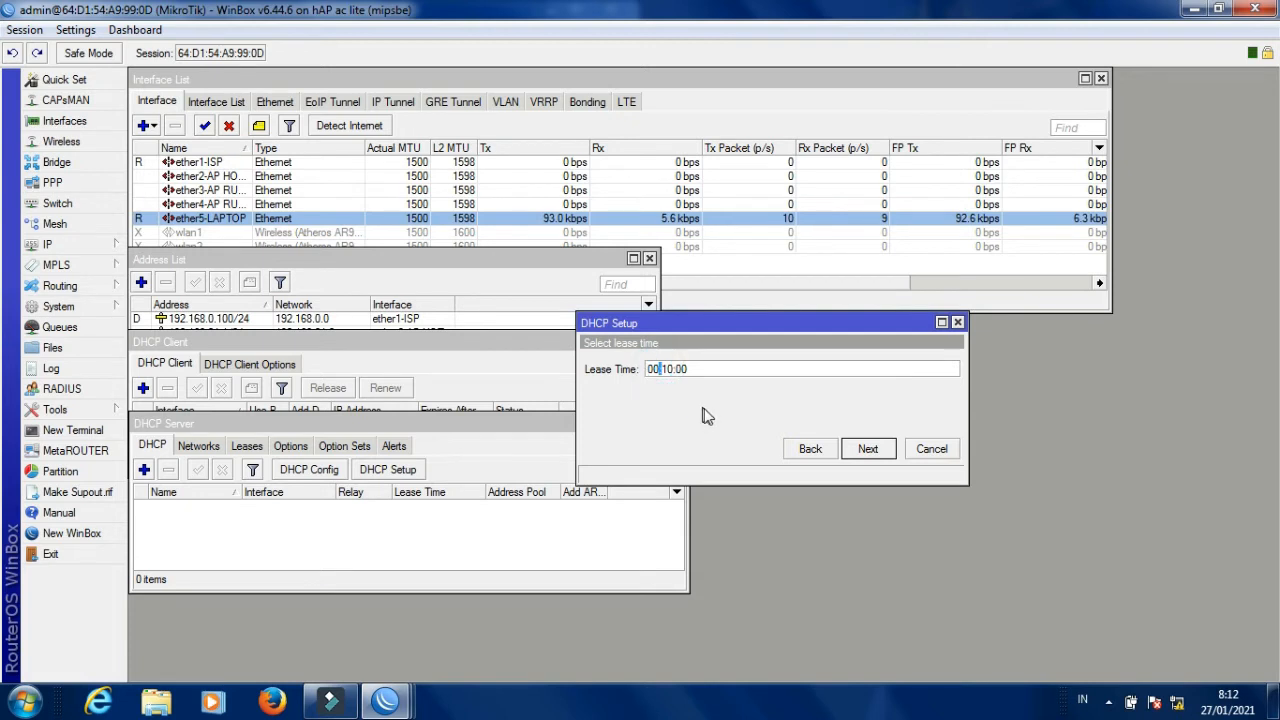
Change the lease time to 19:10:00 and finish the wizard, creating server dhcp1.
key("BackSpace")
key("BackSpace")
key("BackSpace")
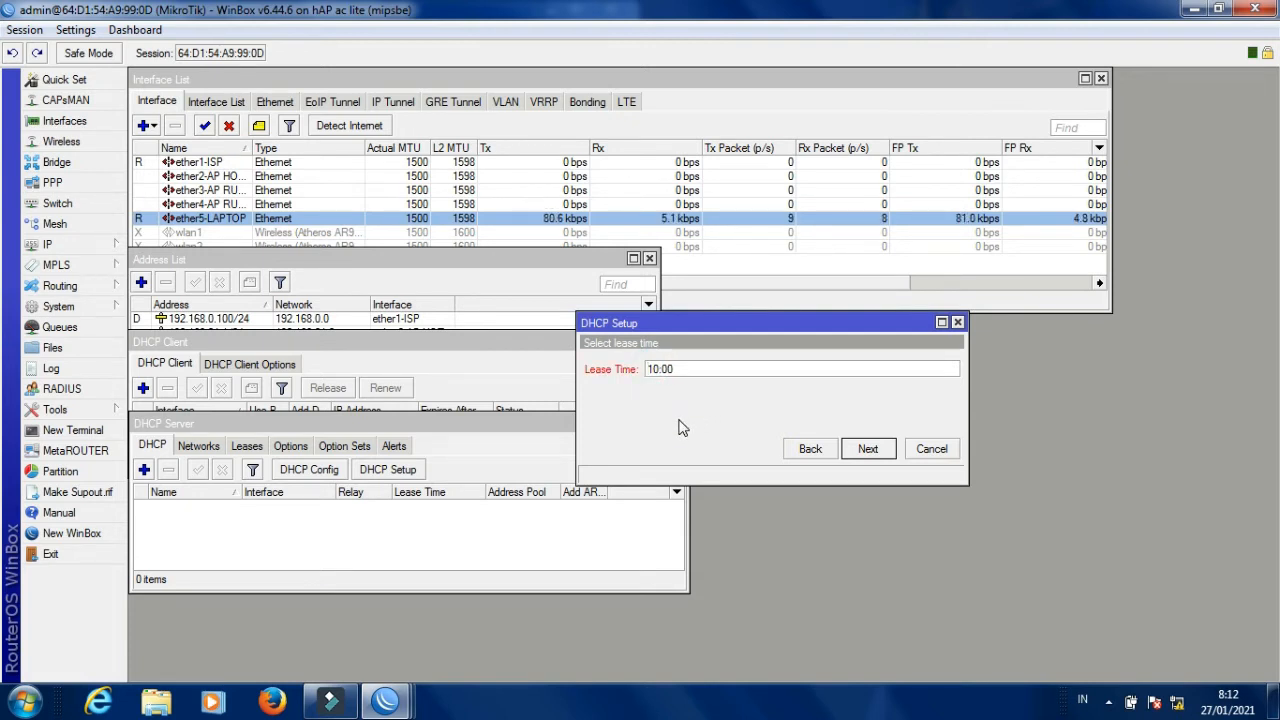
type("19")
type(">")
key("BackSpace")
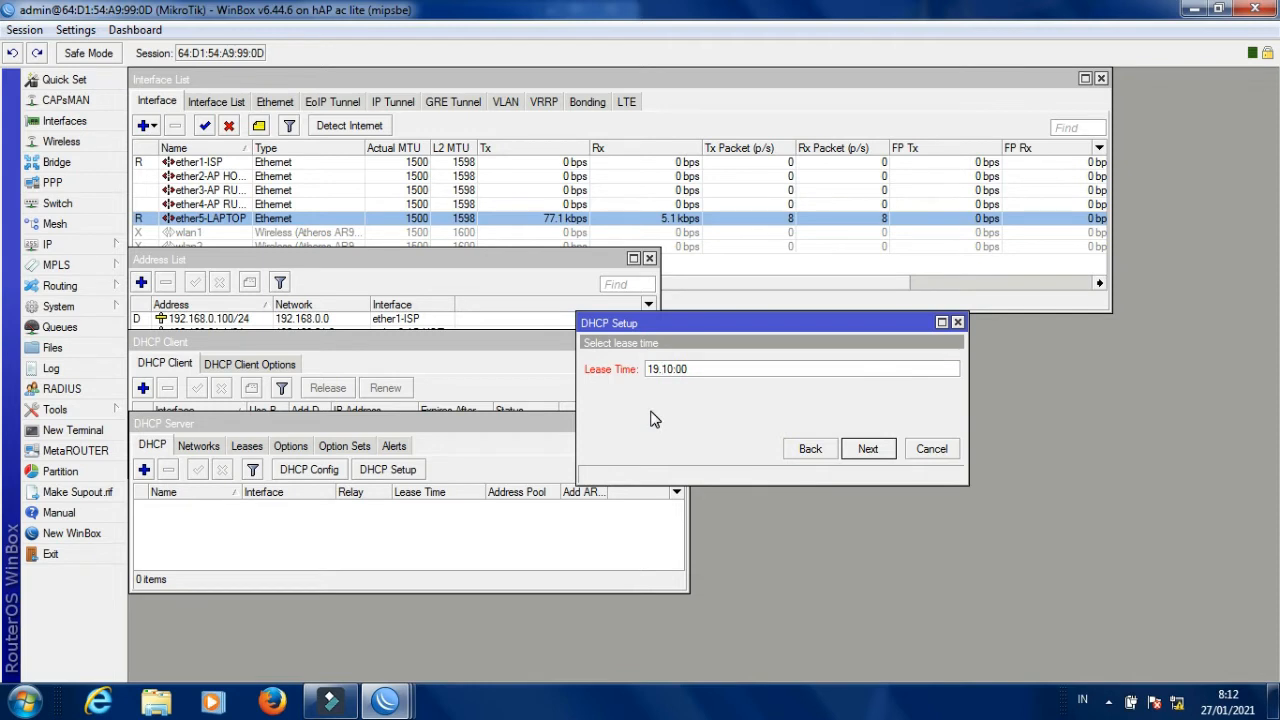
key("BackSpace")
type(":")
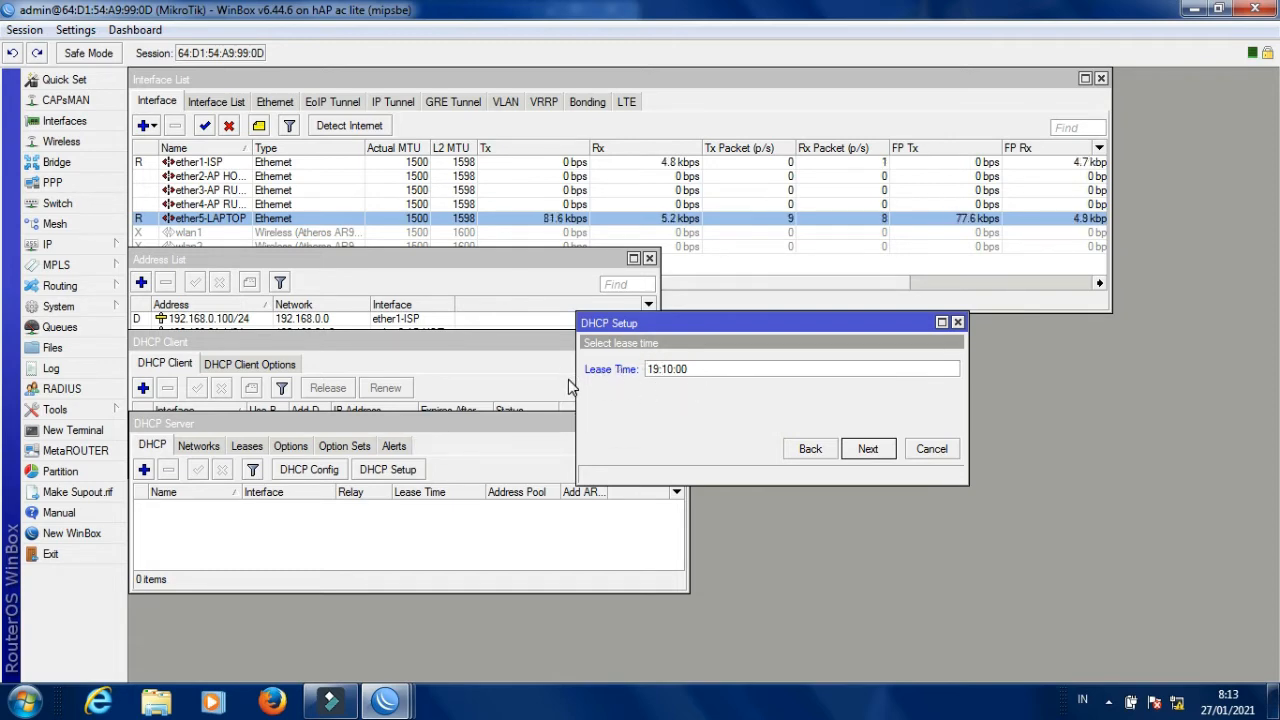
left_click(868, 449)
left_click(691, 371)
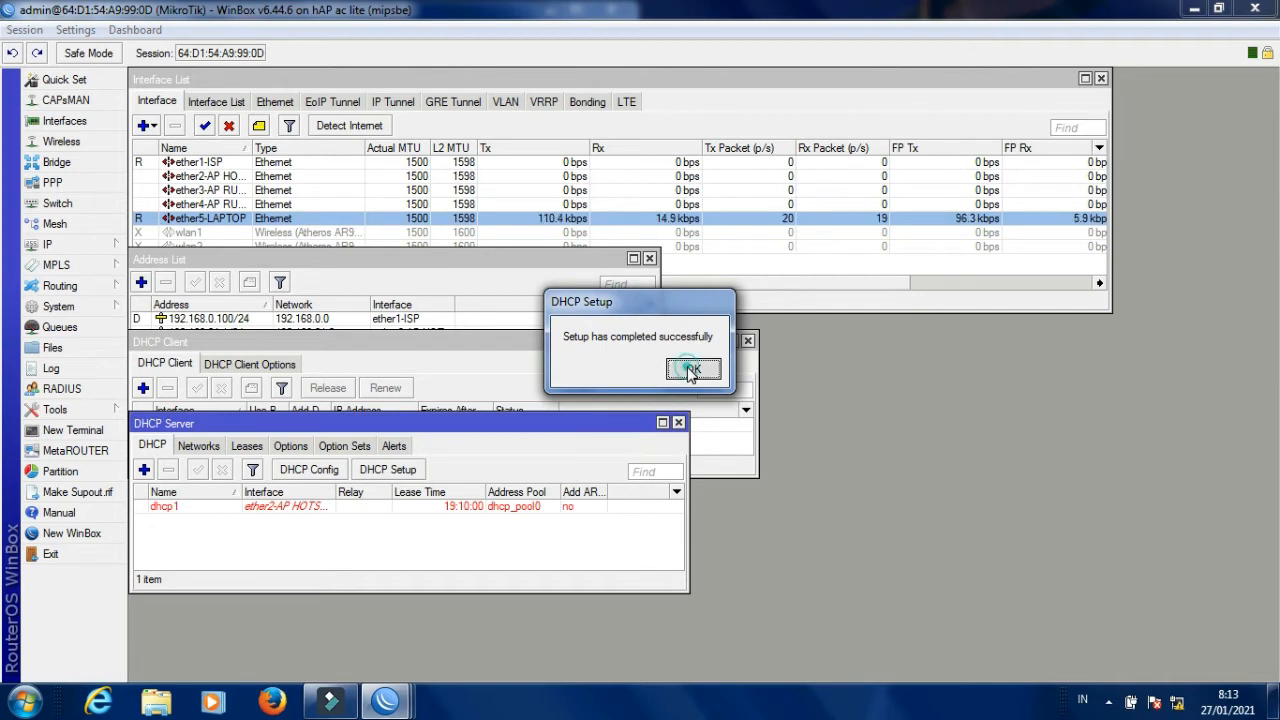
Run DHCP Setup for ether3-AP RUMAHAN with default settings, creating dhcp2.
left_click(385, 470)
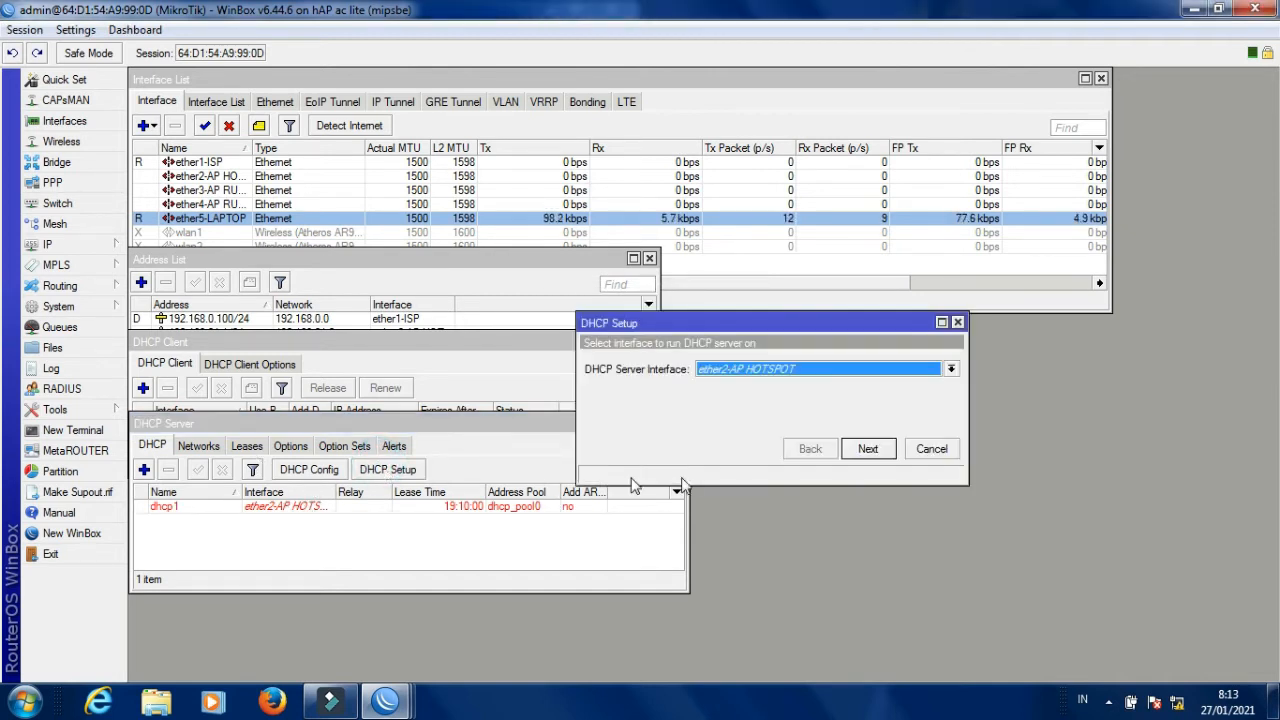
left_click(845, 370)
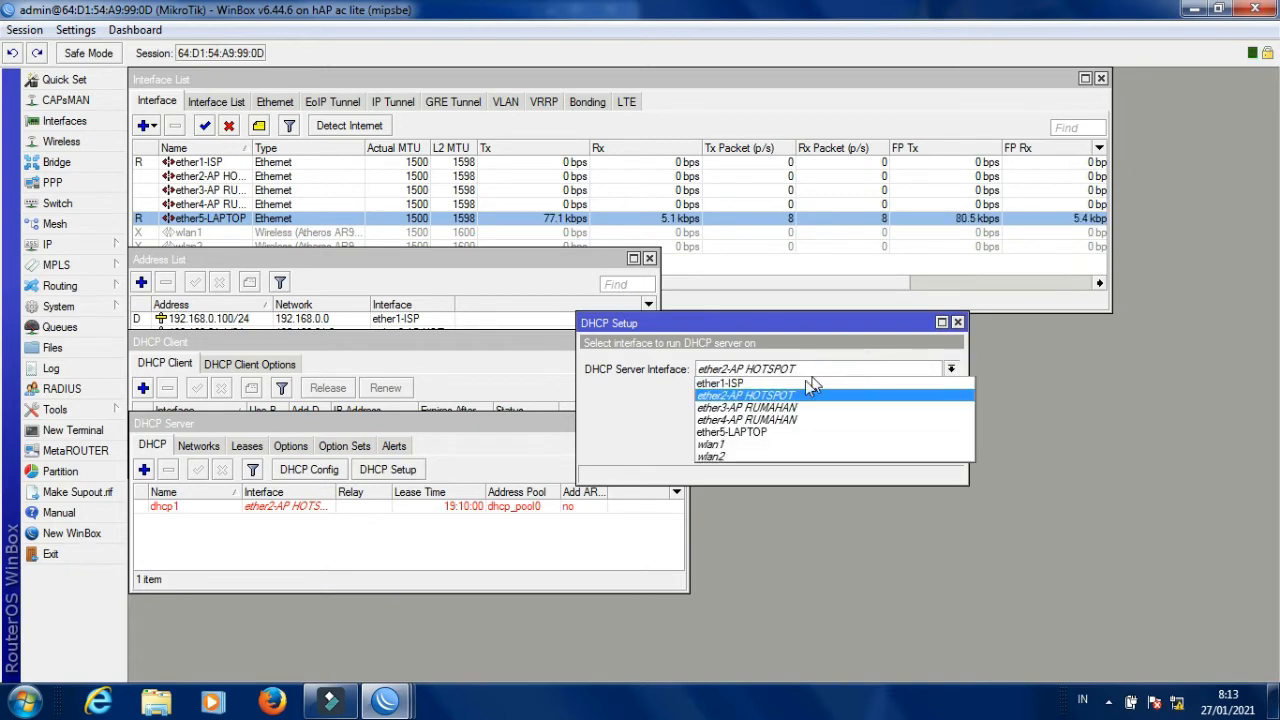
left_click(780, 410)
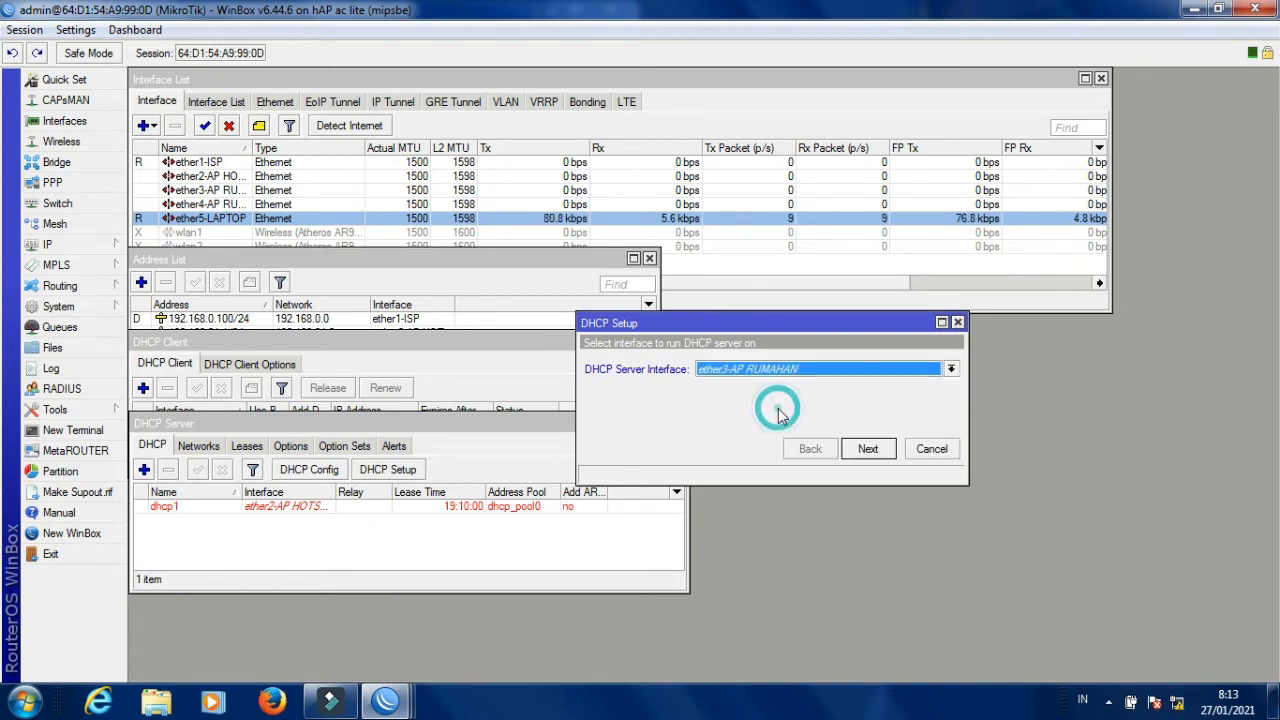
left_click(867, 449)
left_click(867, 449)
left_click(867, 449)
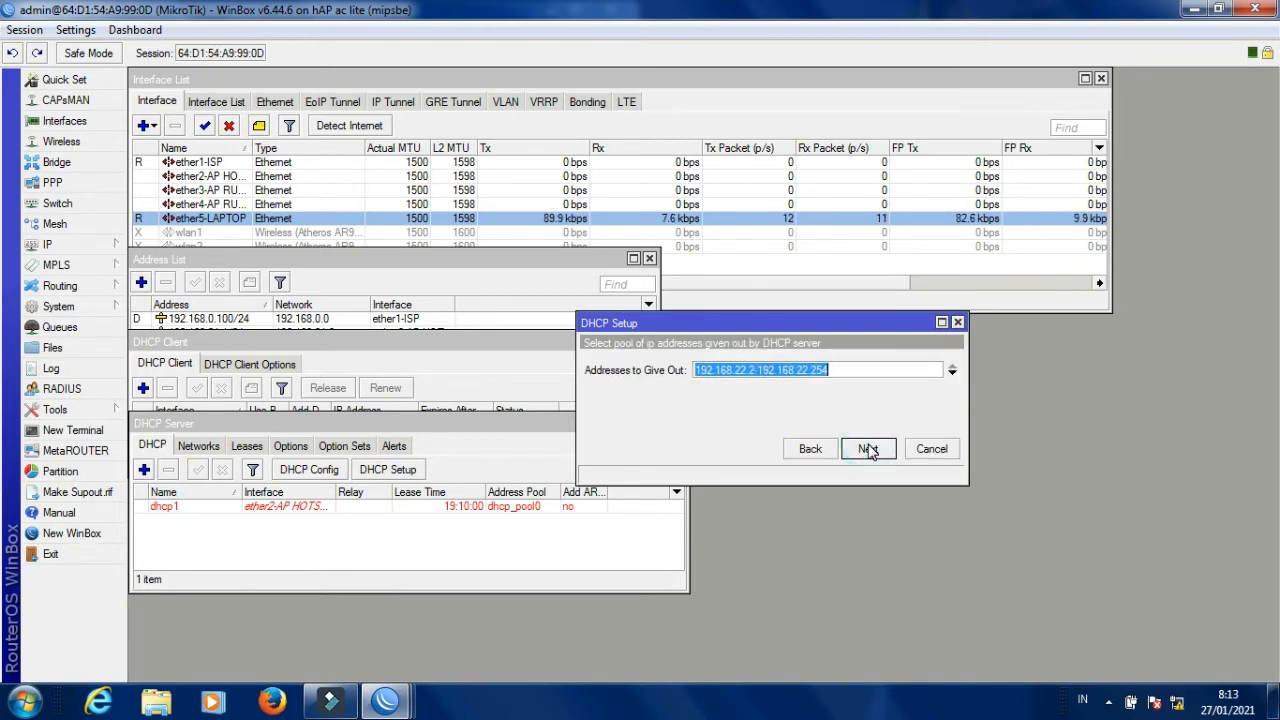
left_click(867, 449)
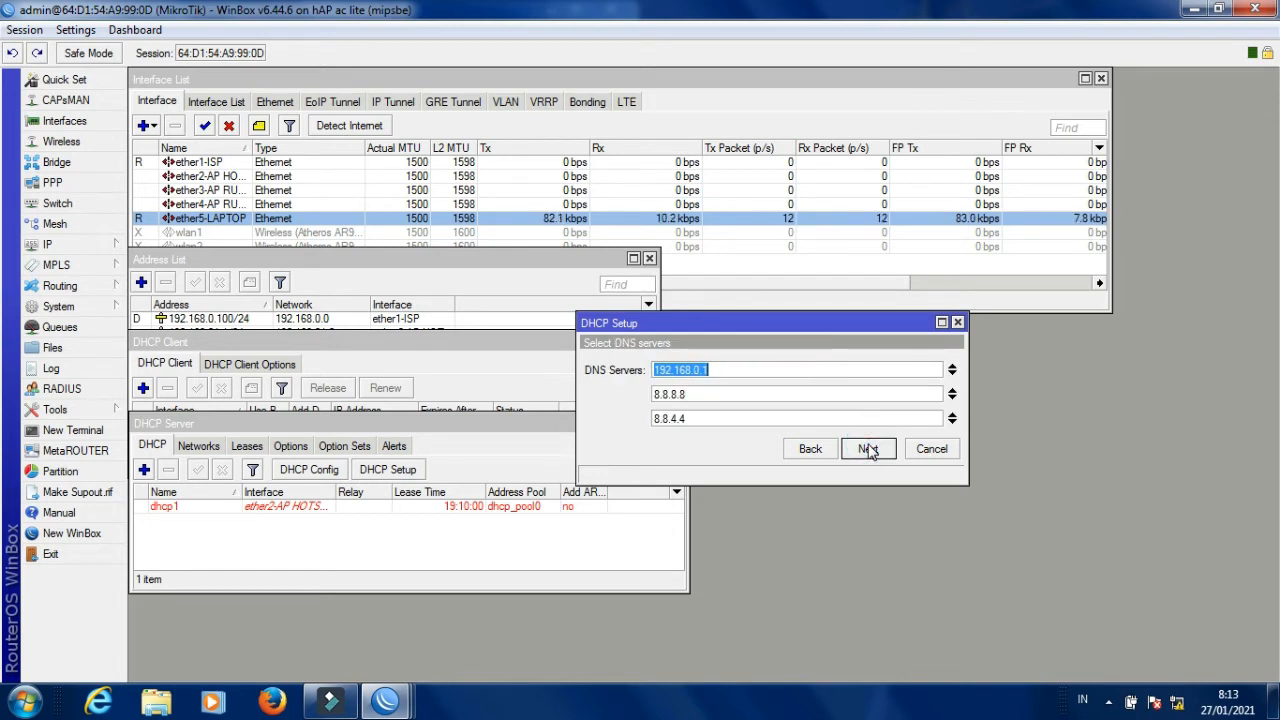
left_click(867, 449)
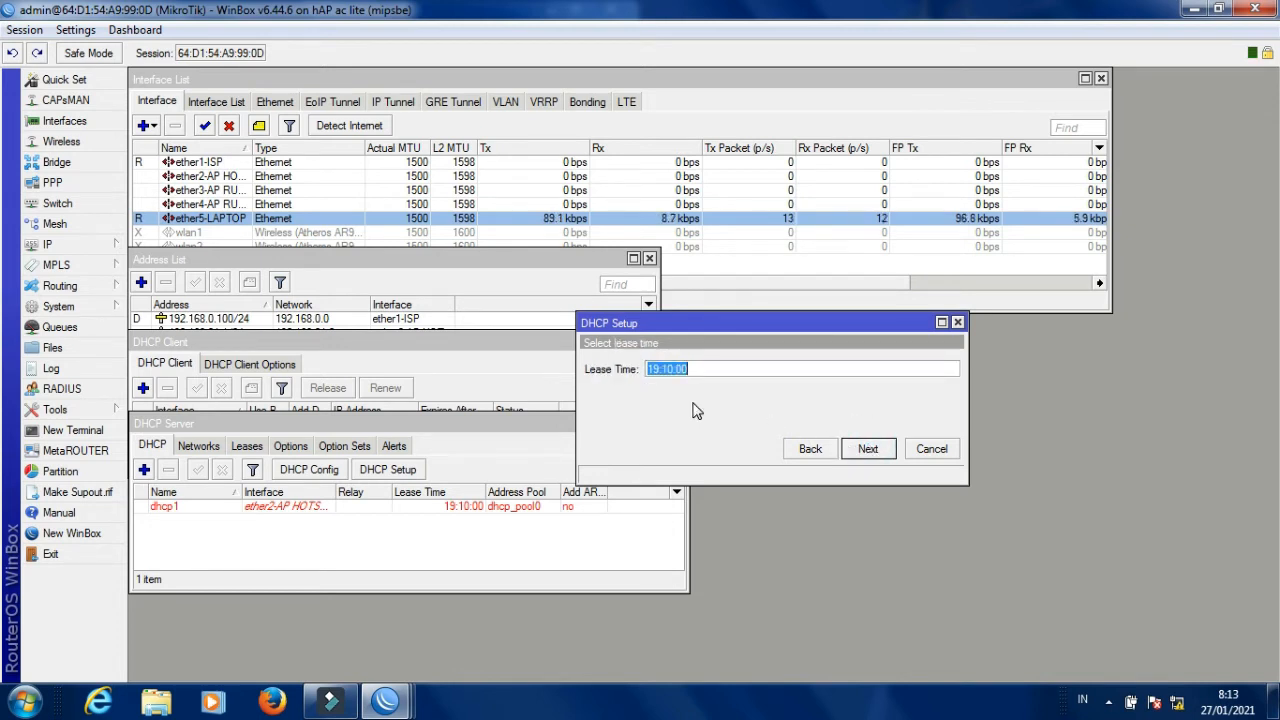
left_click(866, 449)
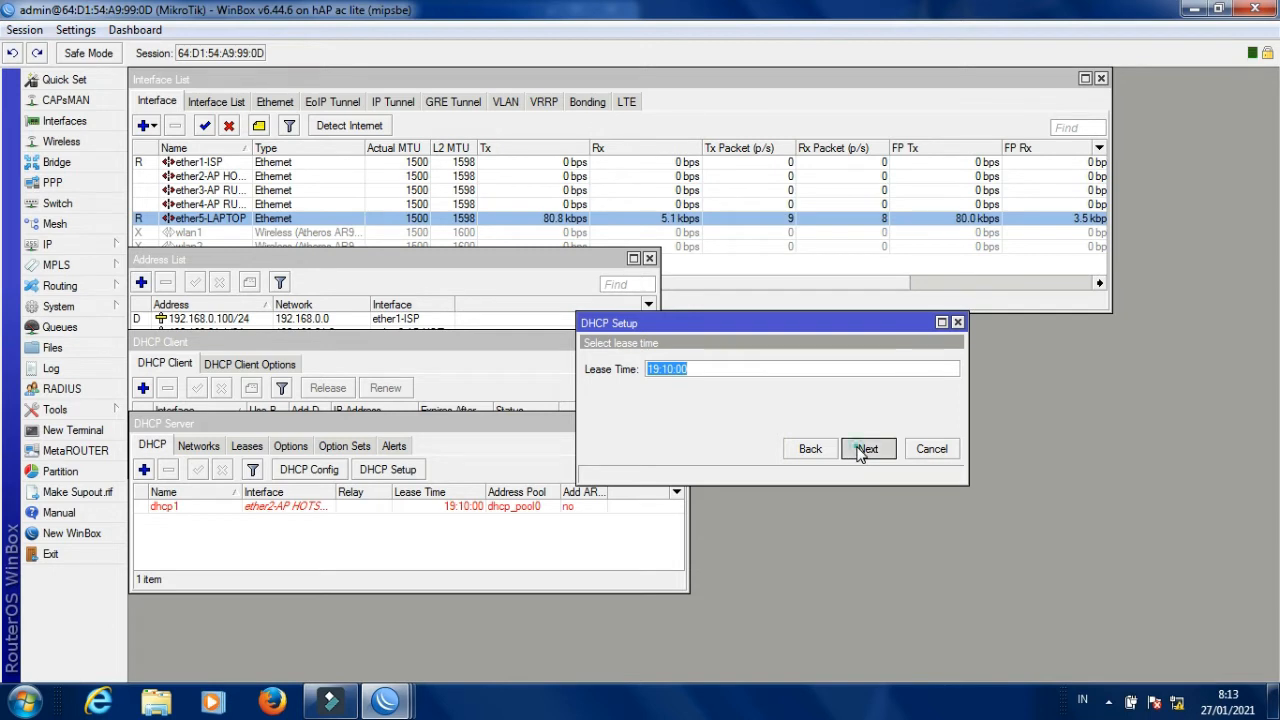
left_click(692, 370)
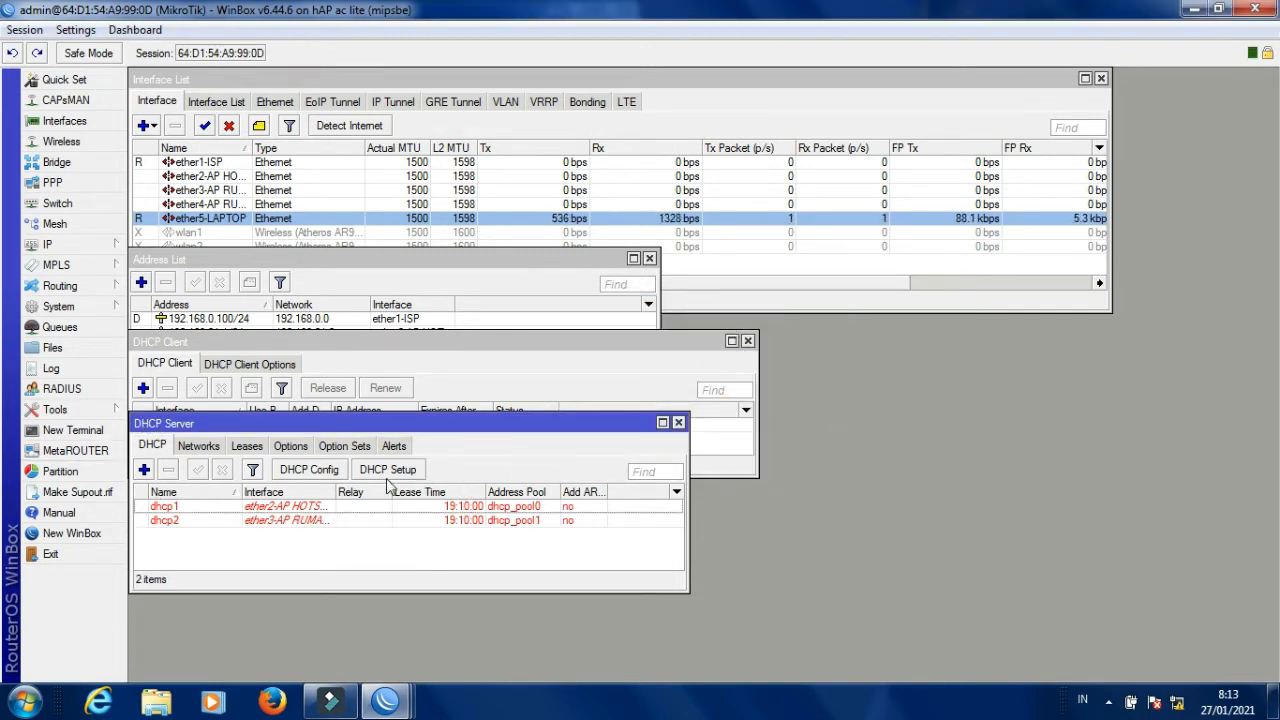
Run DHCP Setup for ether4-AP RUMAHAN with default settings, creating dhcp3.
left_click(392, 469)
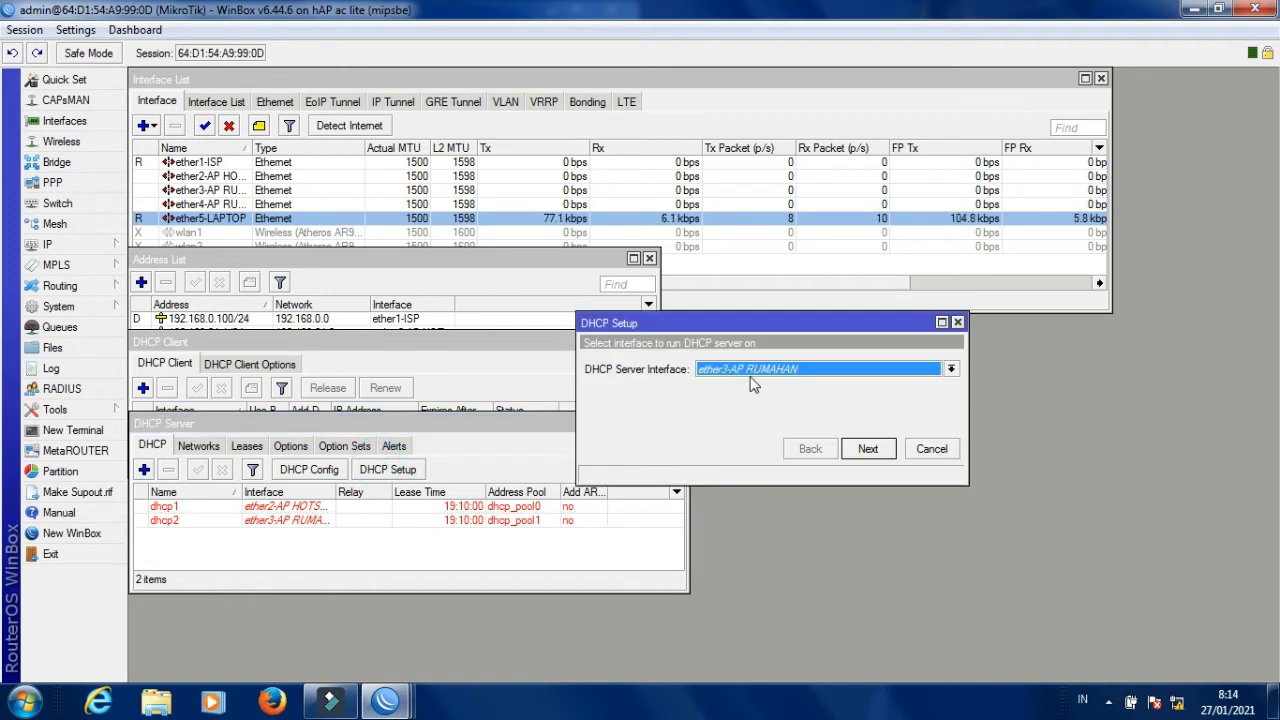
left_click(816, 374)
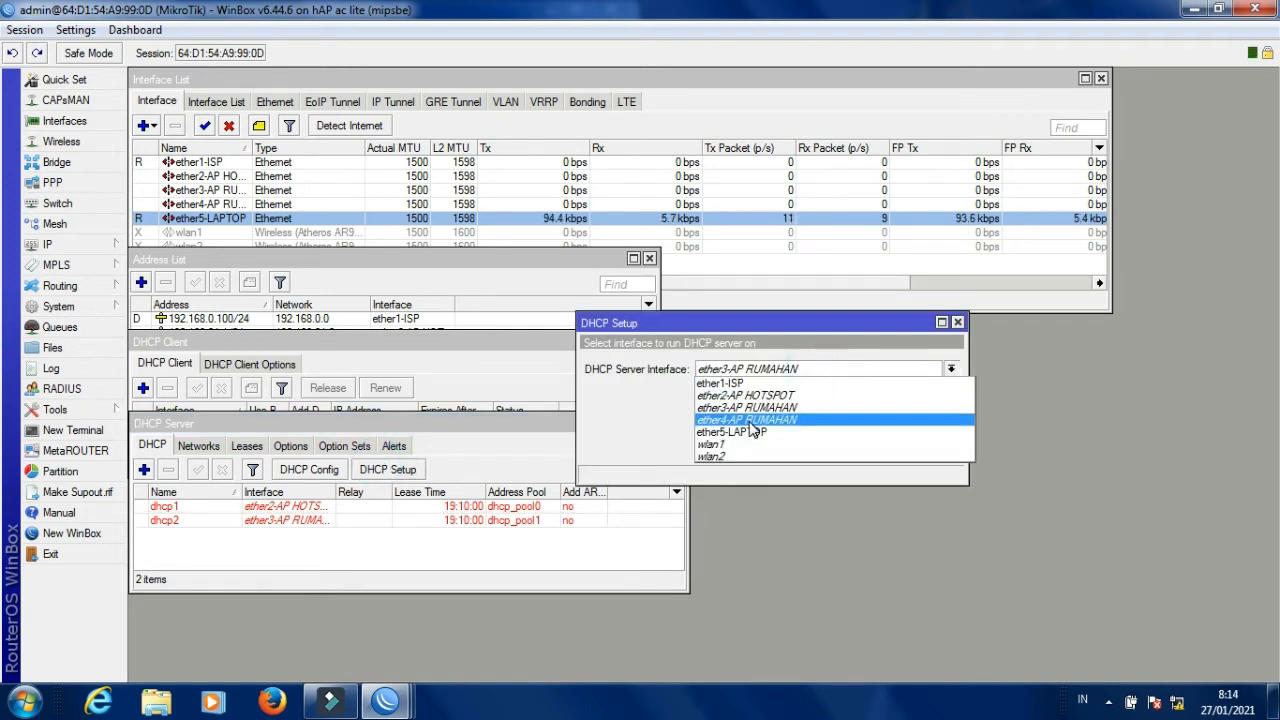
left_click(750, 420)
left_click(852, 449)
left_click(848, 450)
left_click(848, 452)
left_click(848, 452)
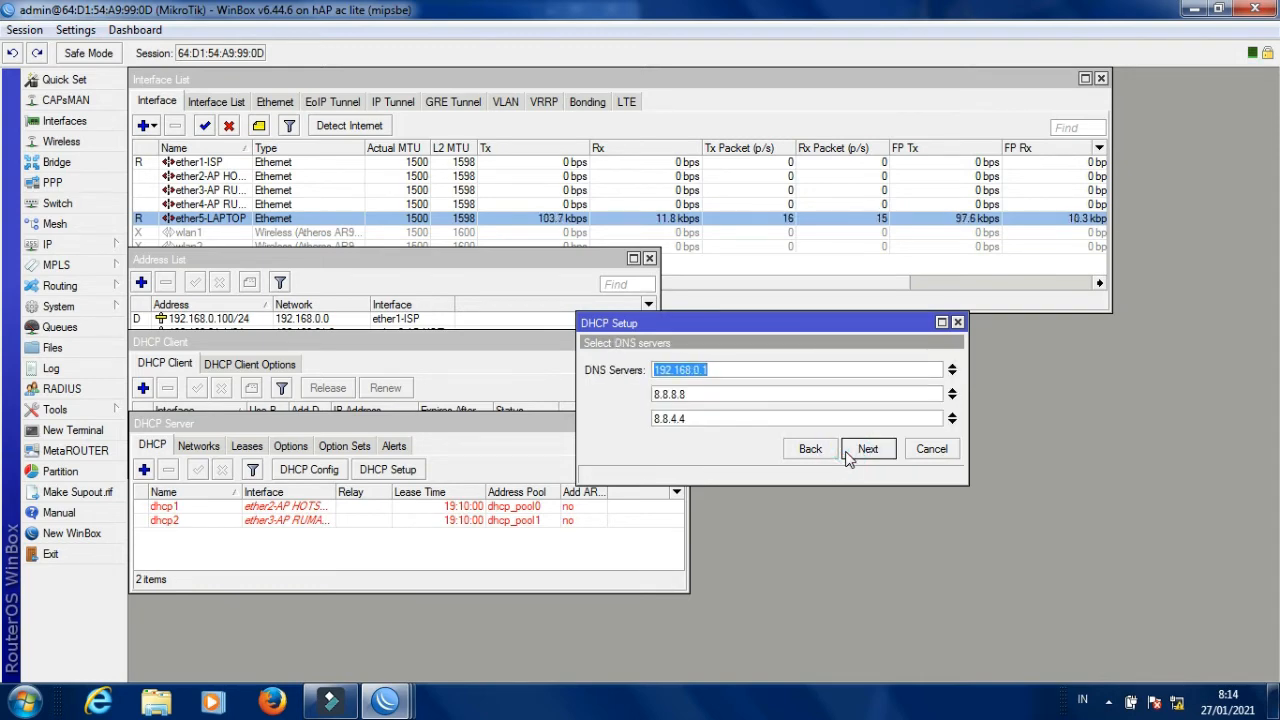
left_click(848, 452)
left_click(848, 452)
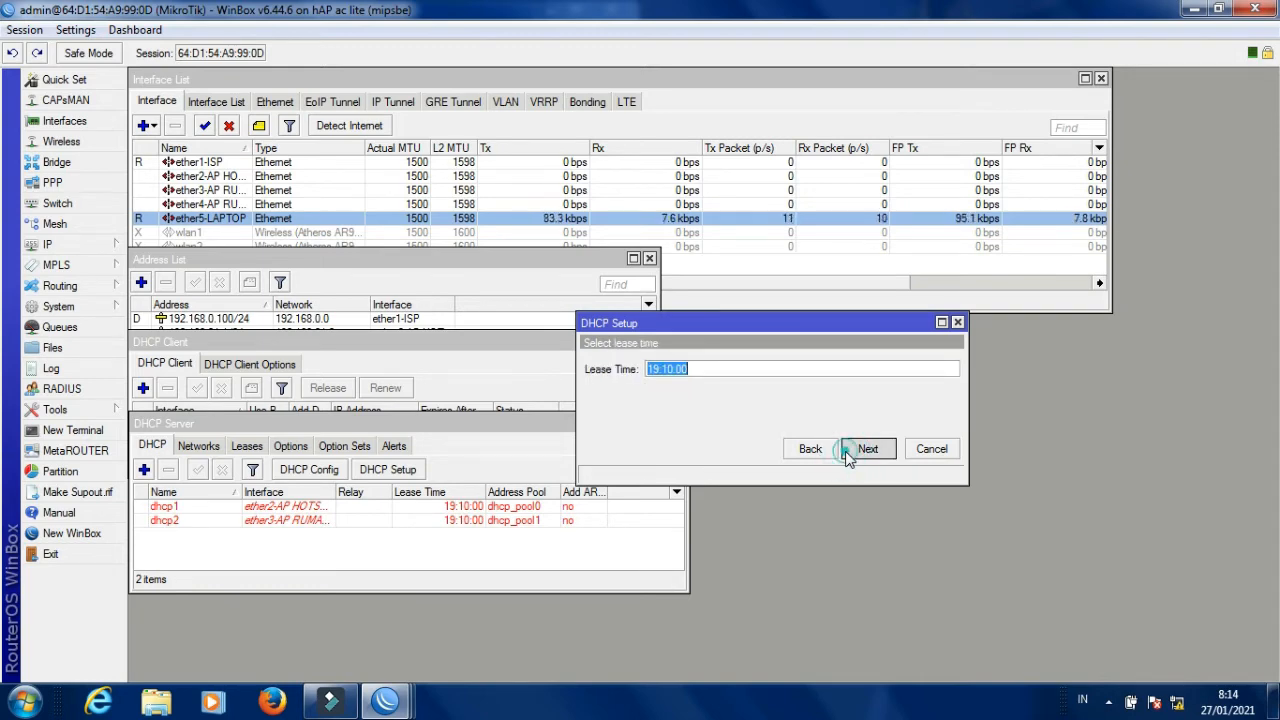
left_click(693, 370)
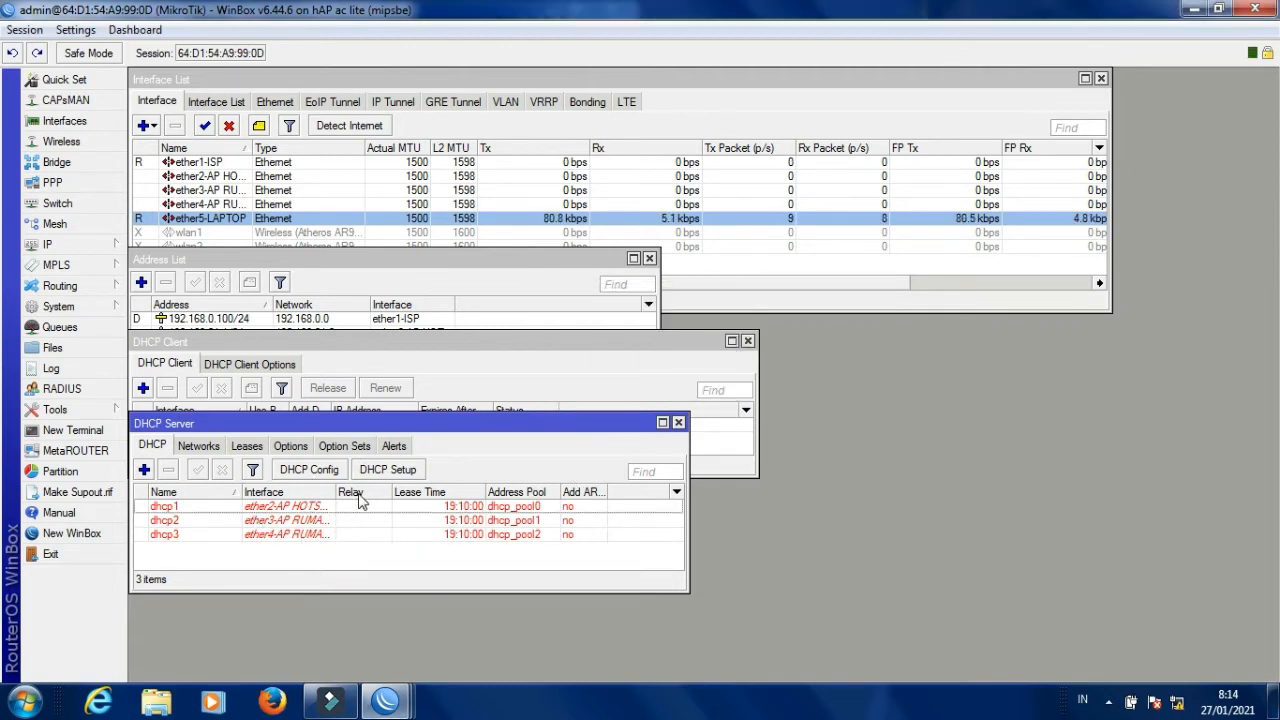
Run DHCP Setup on ether5-LAPTOP, accepting the 192.168.24.0/24 network, gateway, range and DNS defaults.
left_click(388, 469)
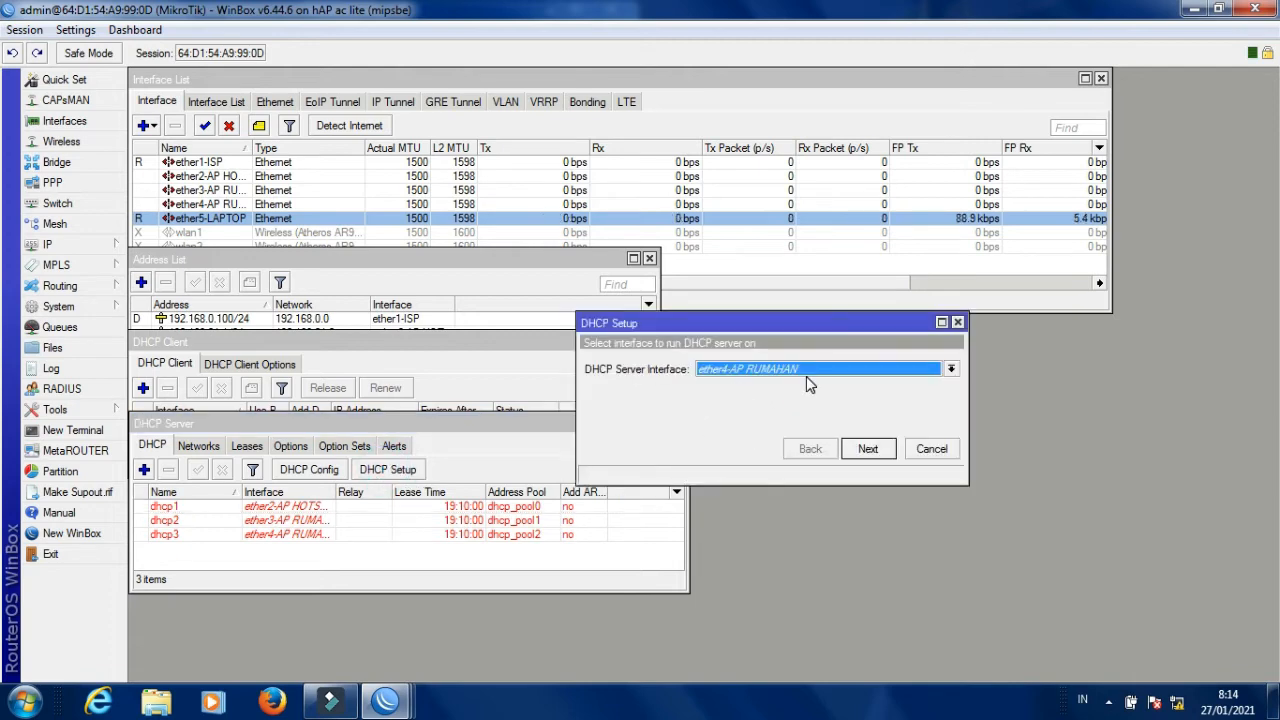
left_click(818, 372)
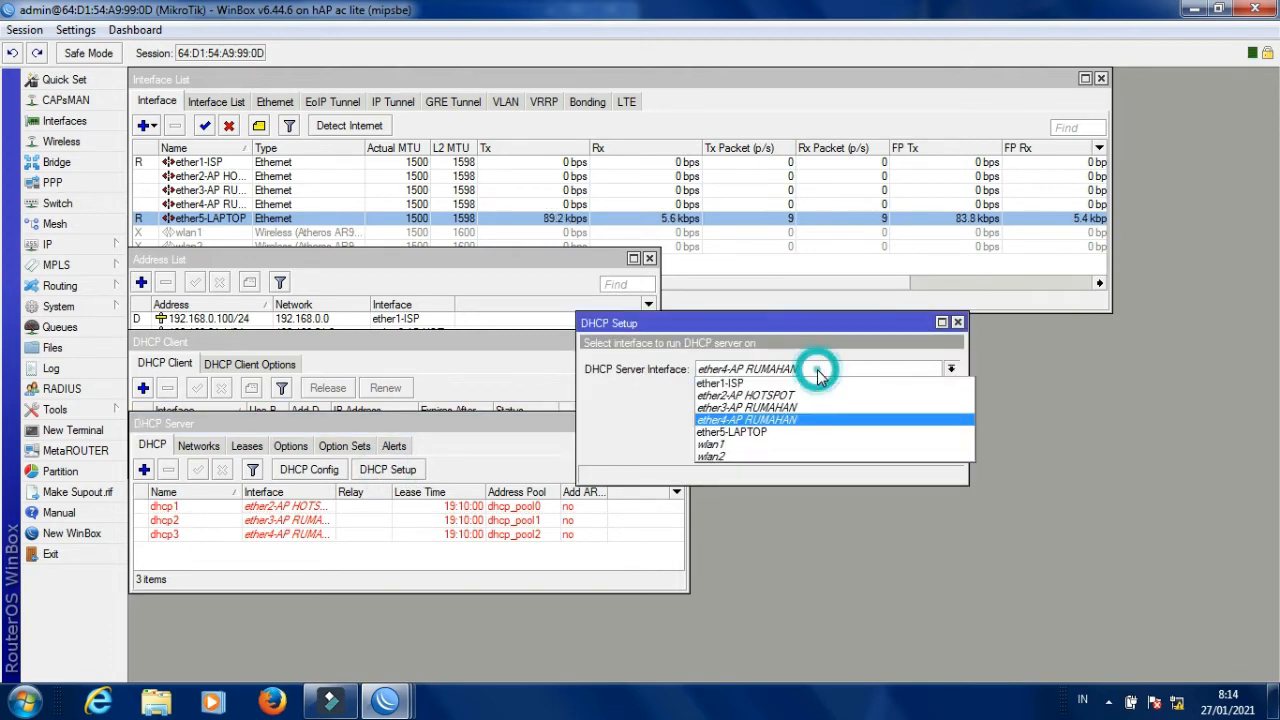
left_click(751, 432)
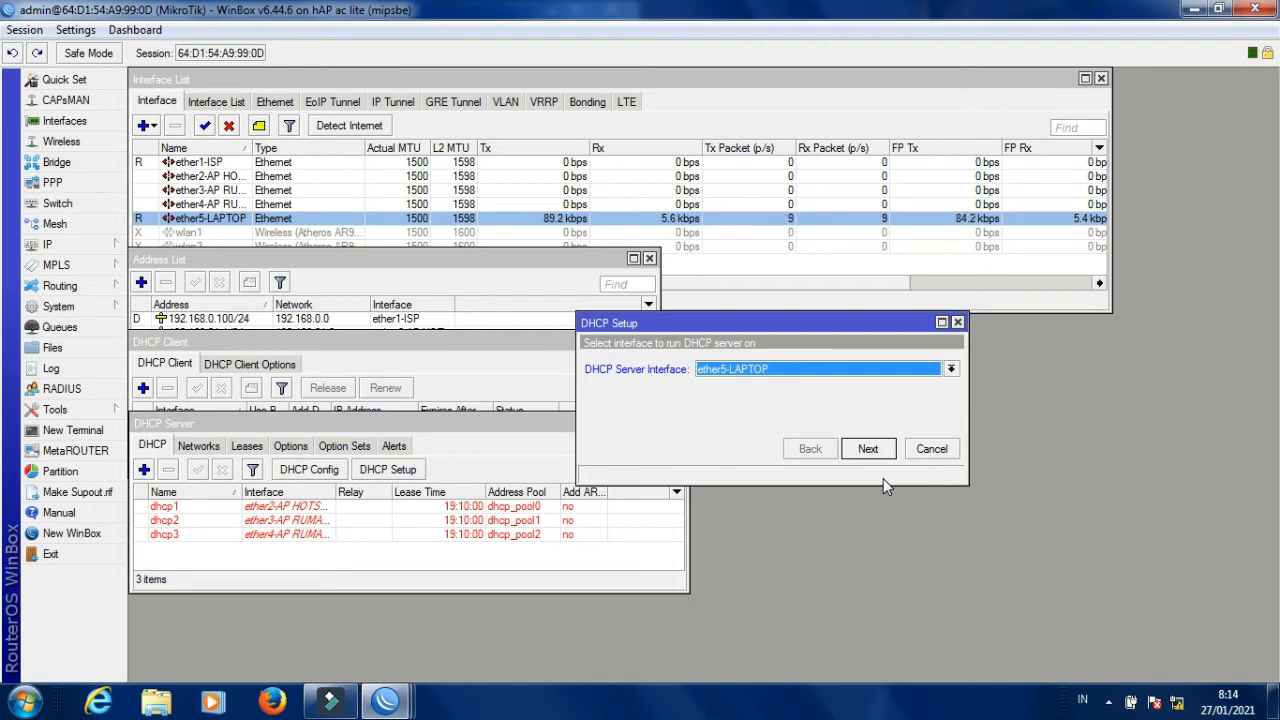
left_click(868, 450)
left_click(868, 449)
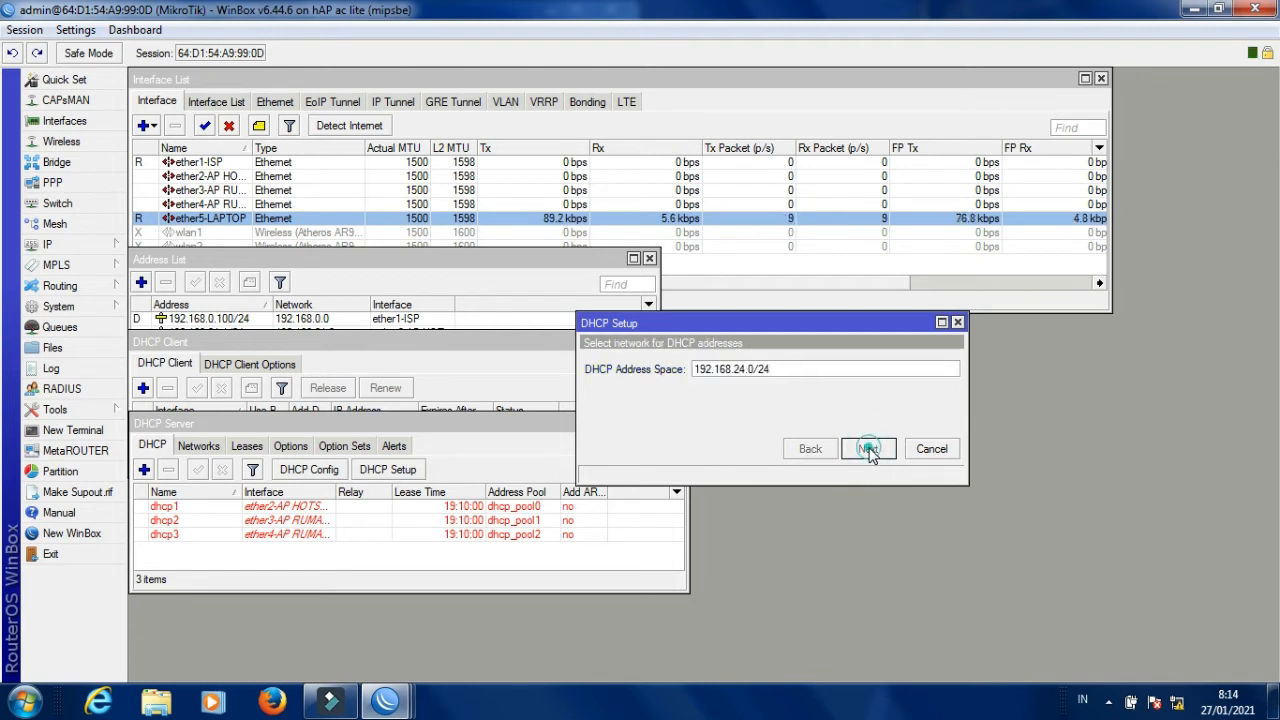
left_click(868, 449)
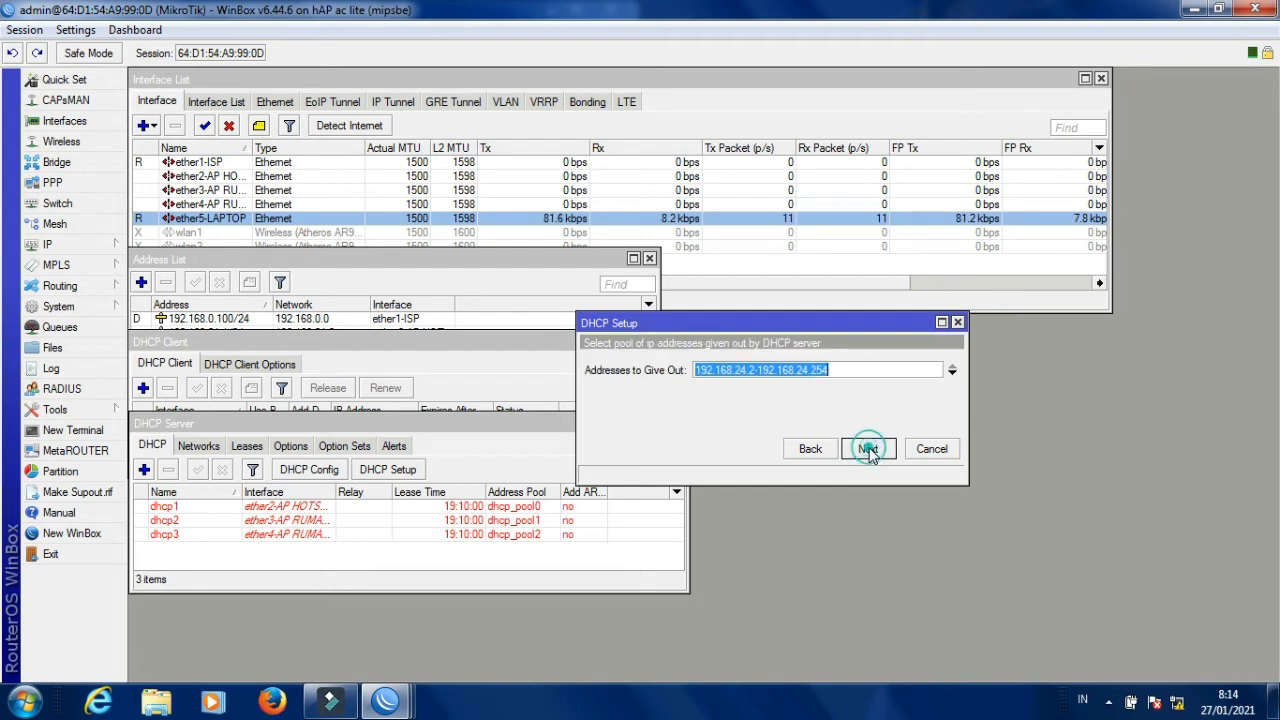
left_click(868, 449)
left_click(868, 449)
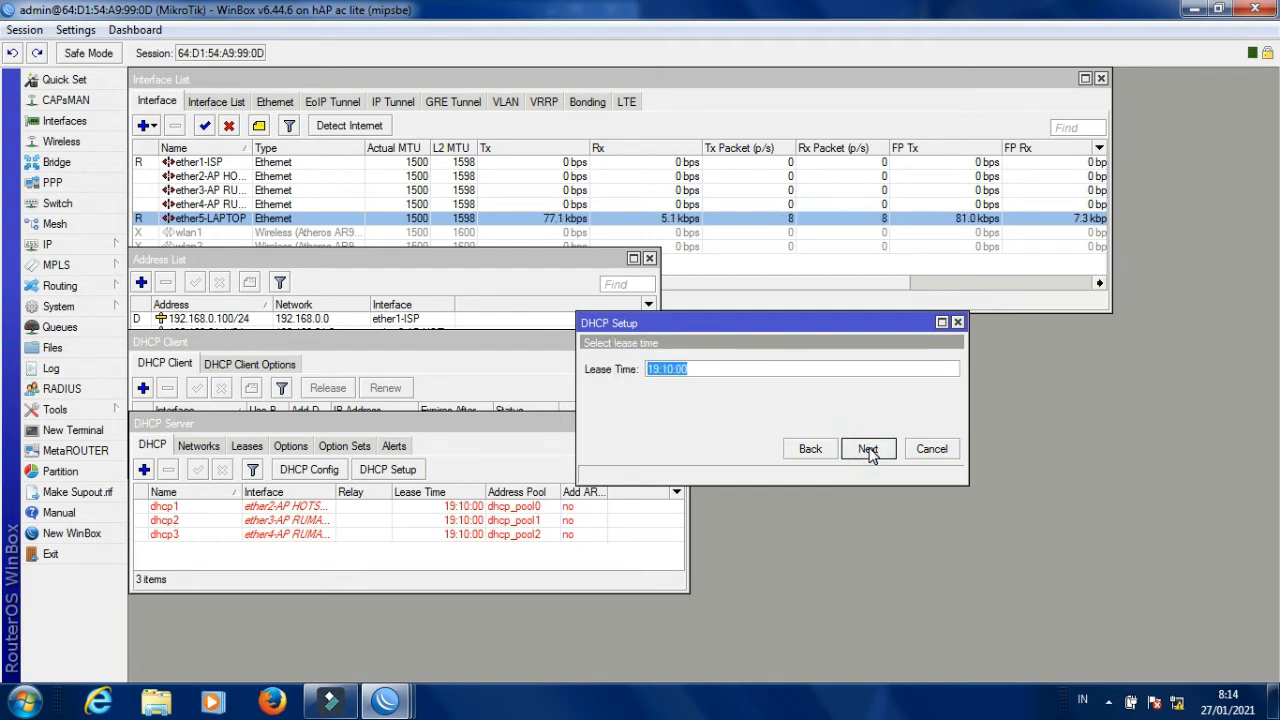
left_click(868, 449)
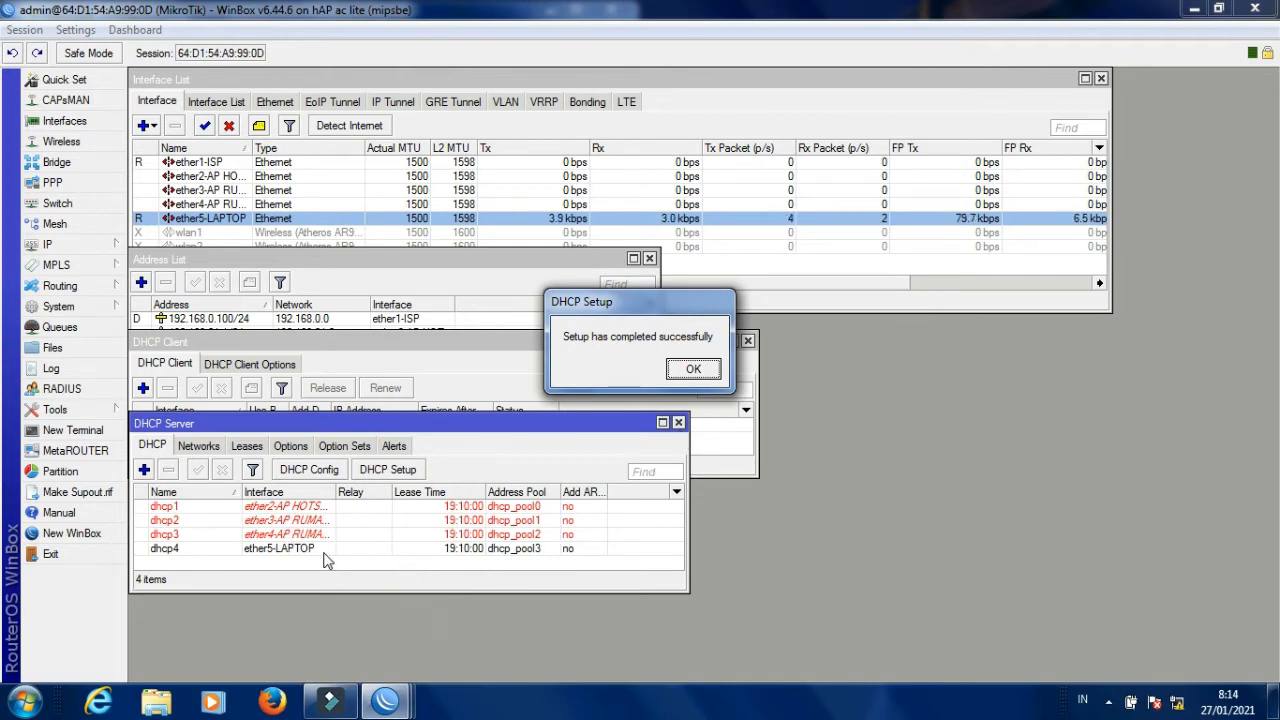
left_click(690, 369)
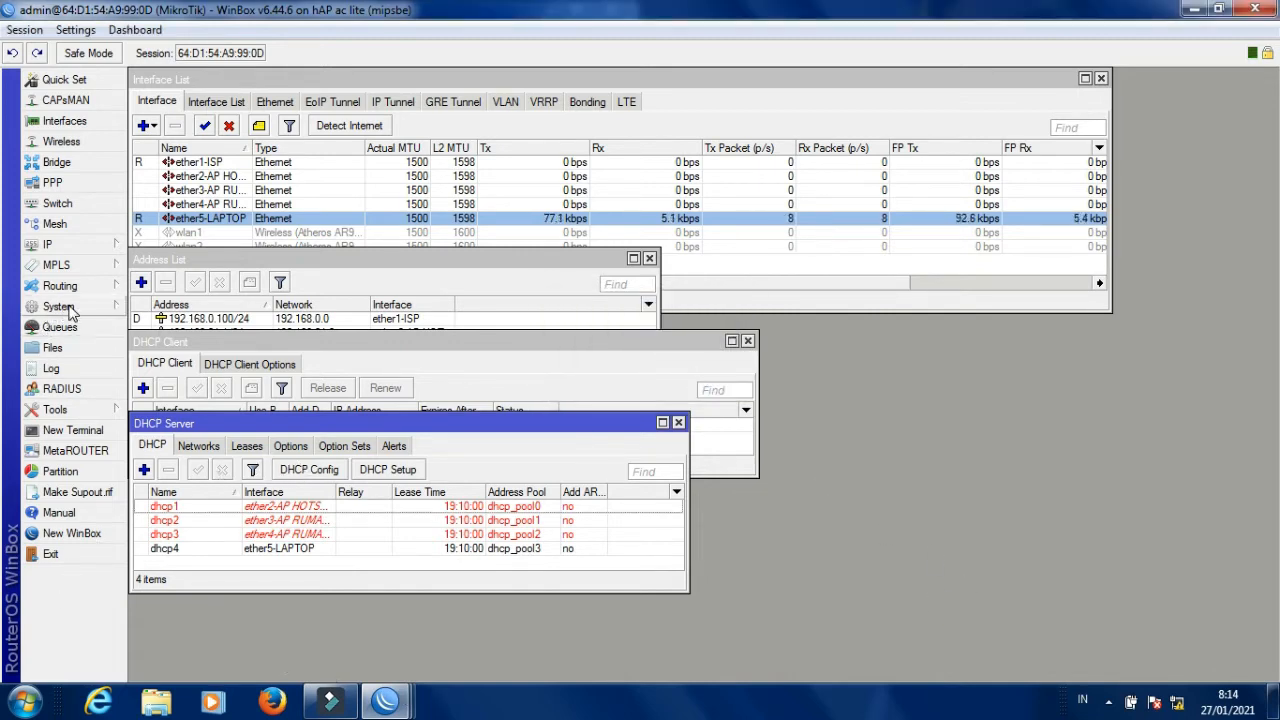
In IP > DNS, add servers 8.8.8.8 and 8.8.4.4, allow remote requests and save.
left_click(78, 245)
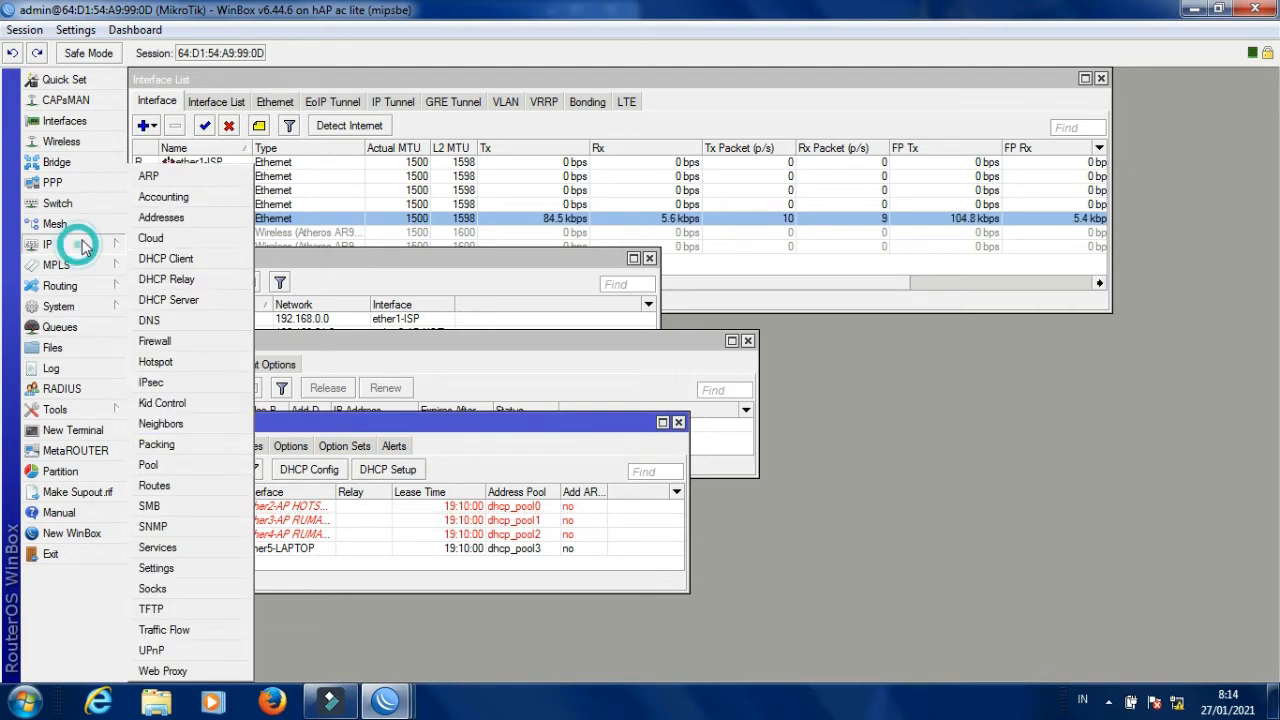
left_click(177, 317)
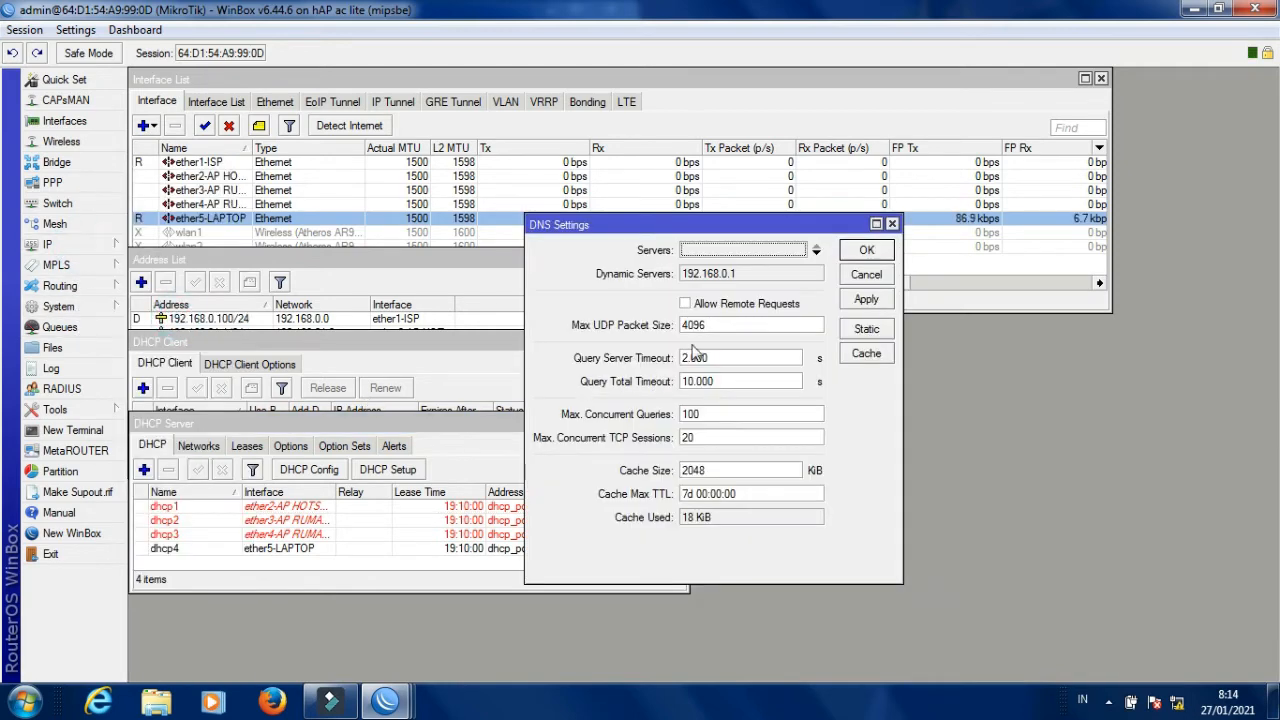
left_click(816, 252)
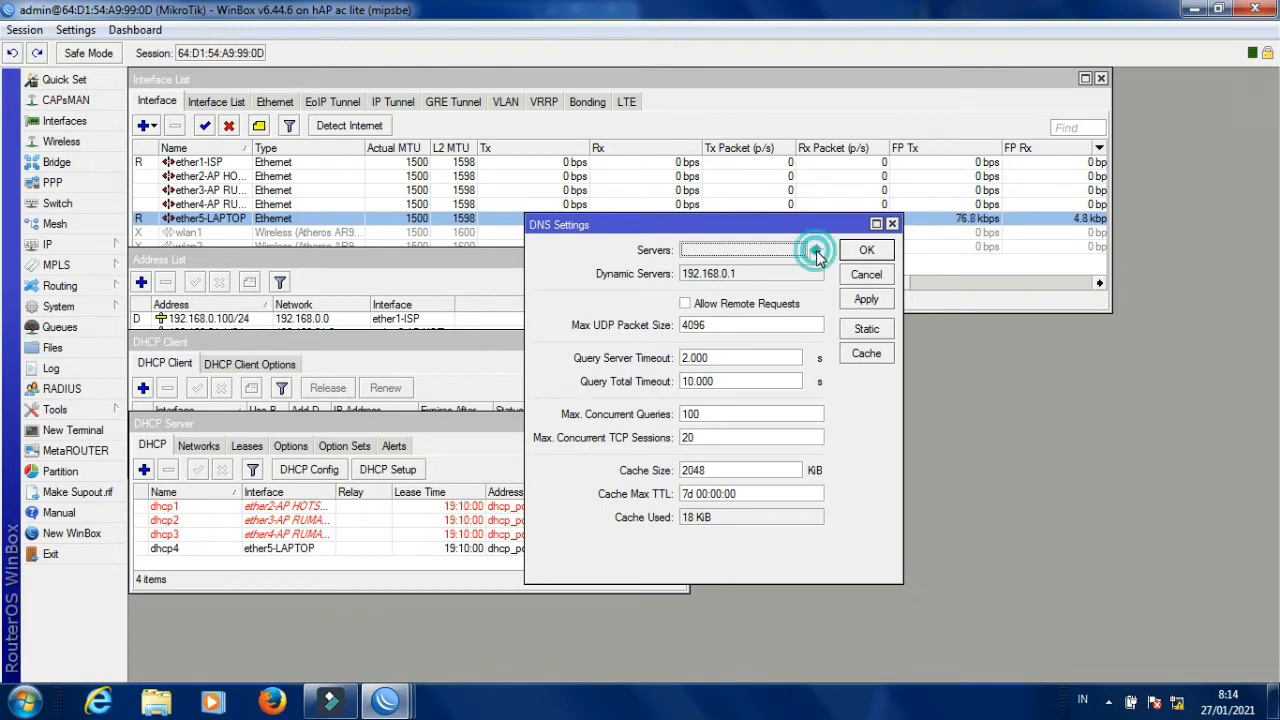
key("BackSpace")
type("8.8.8")
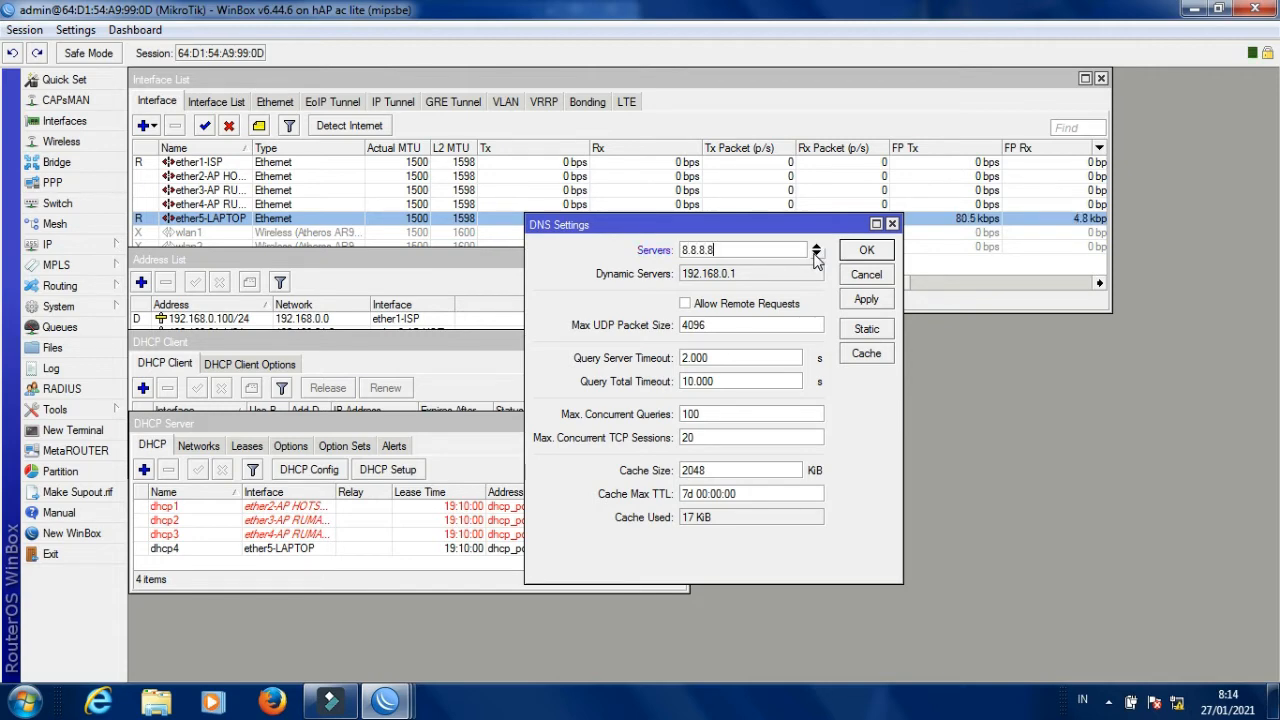
type(".8")
left_click(815, 252)
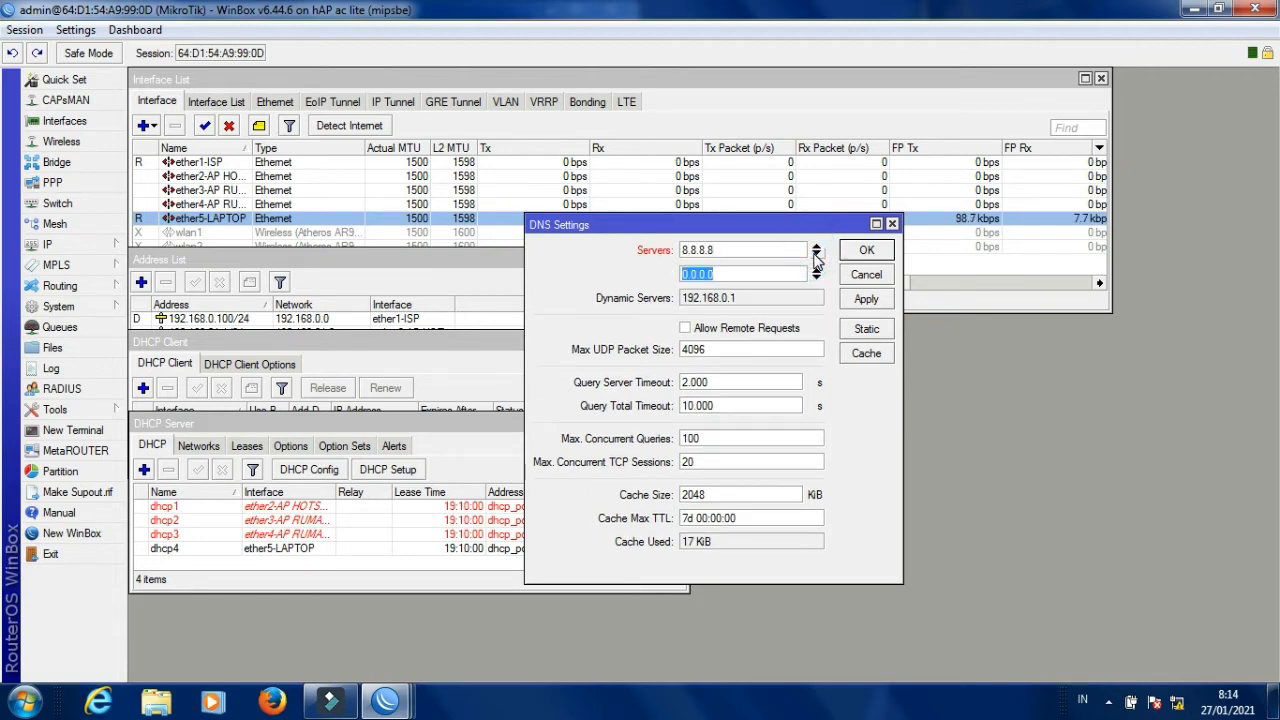
type("8")
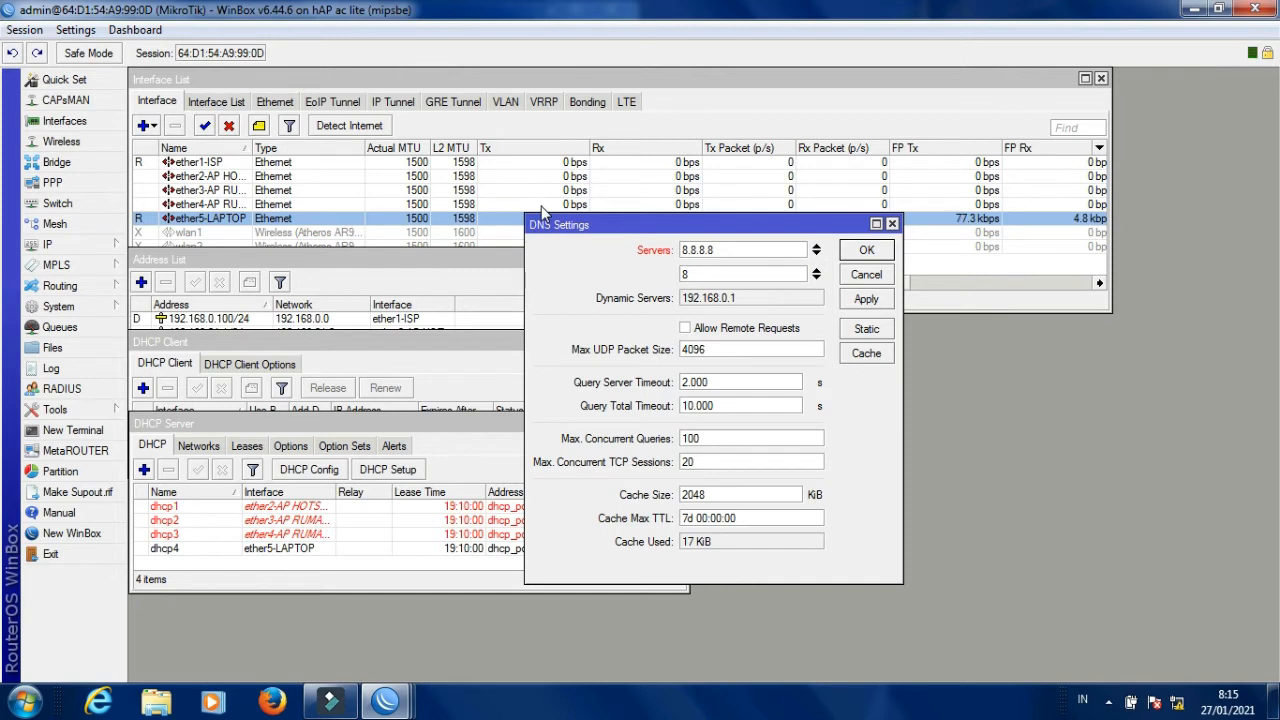
type(".8.4.4")
left_click(685, 333)
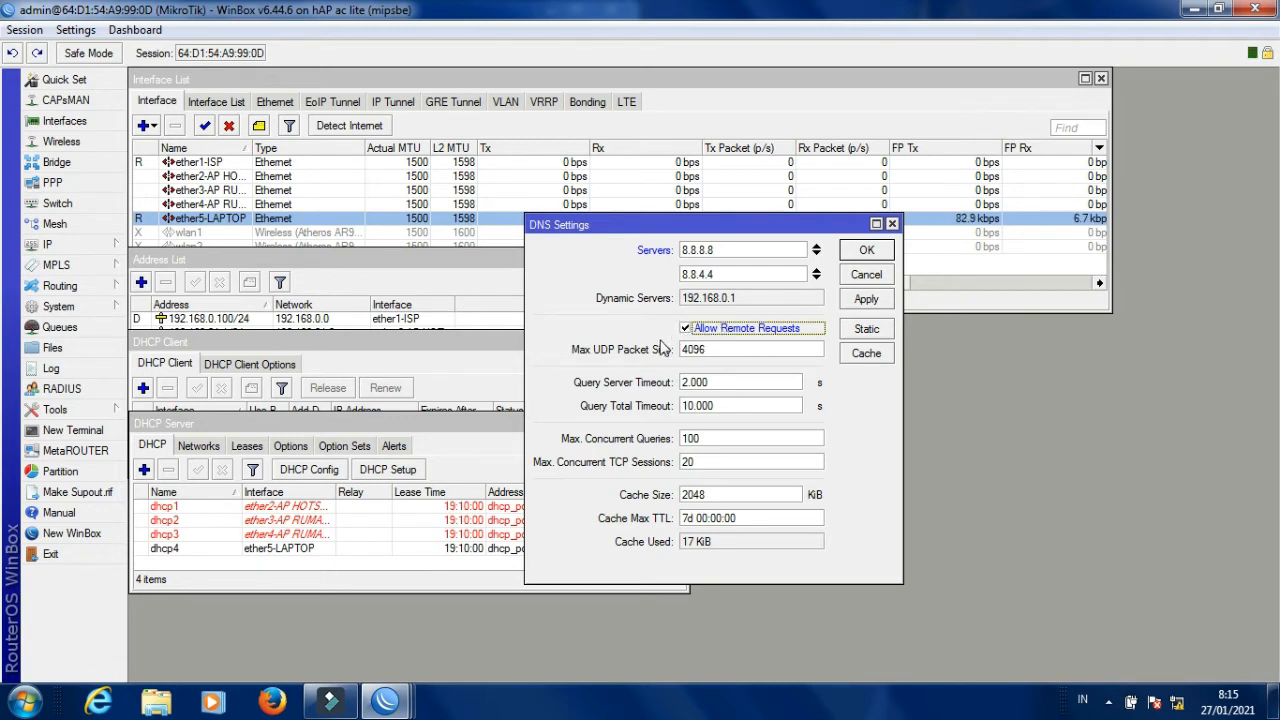
left_click(866, 301)
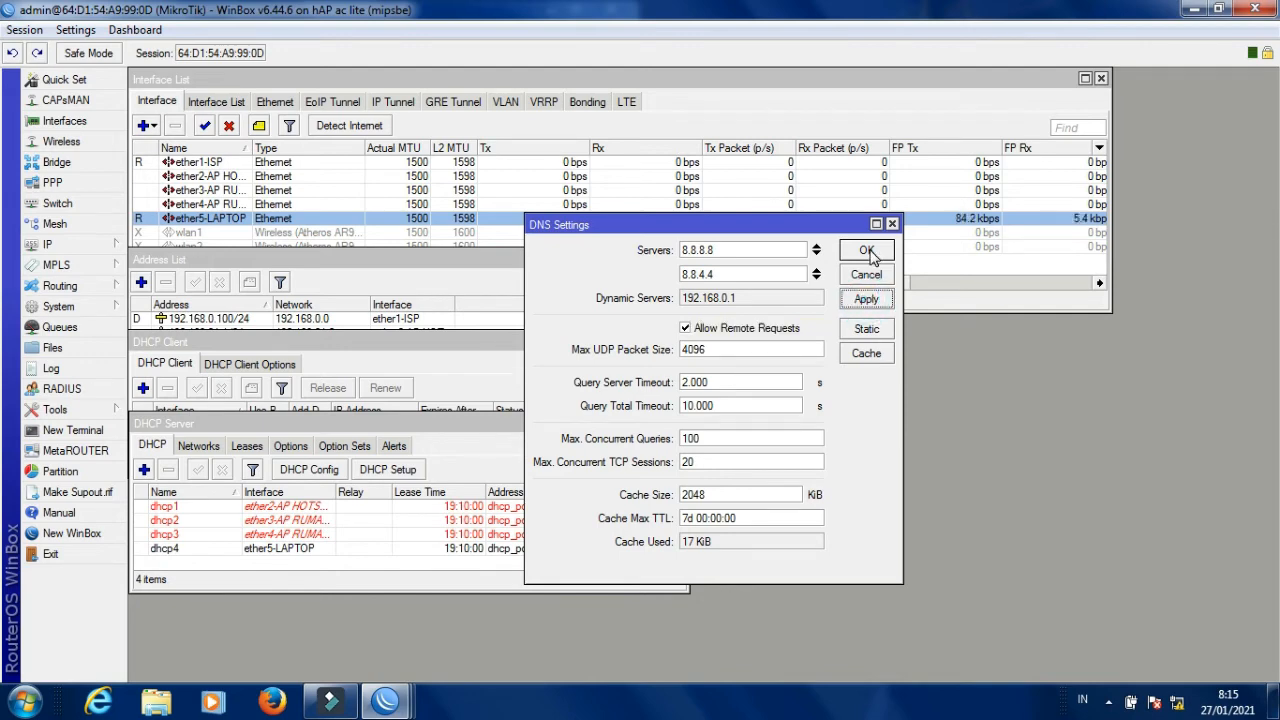
left_click(866, 250)
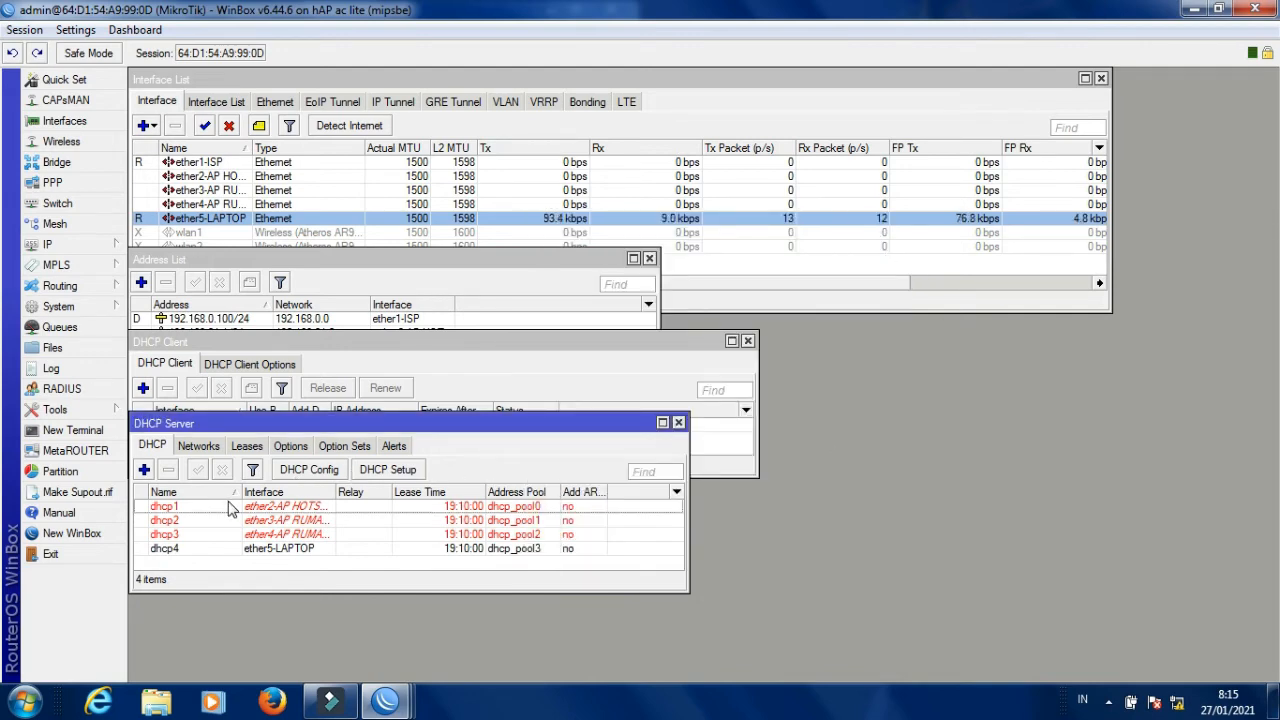
Create a new srcnat NAT rule with out-interface ether1-ISP.
left_click(75, 246)
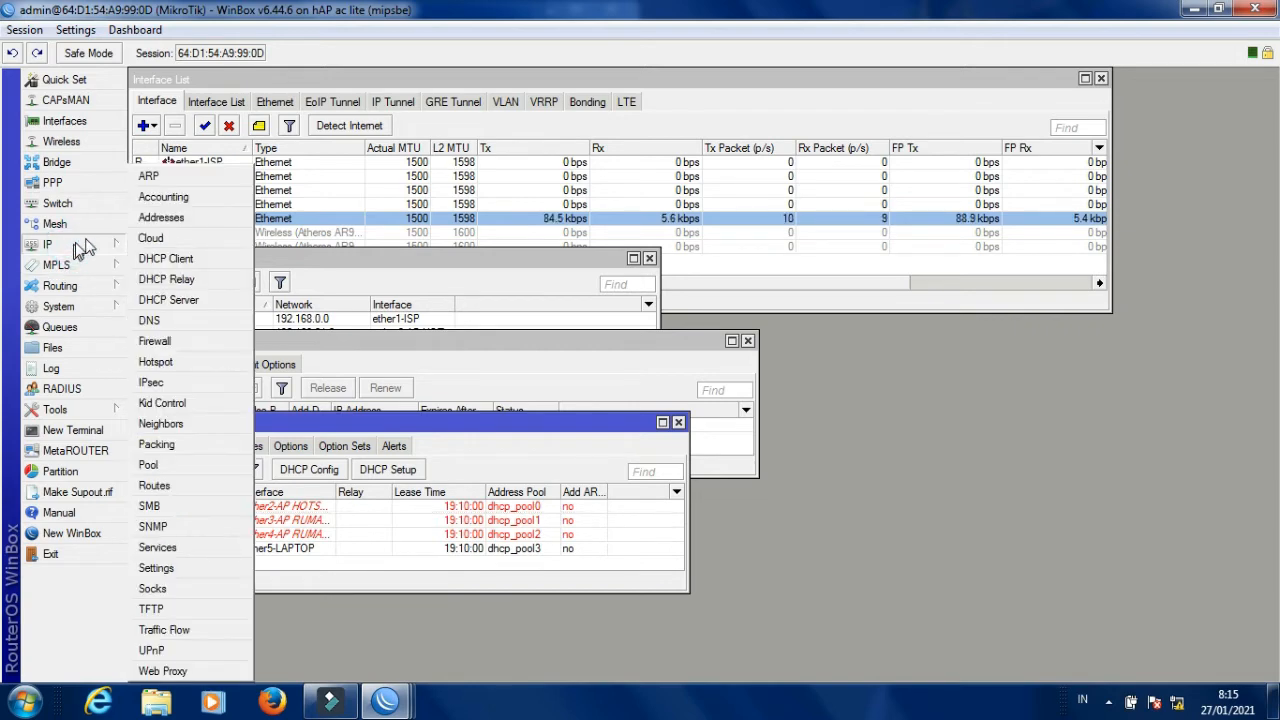
left_click(155, 342)
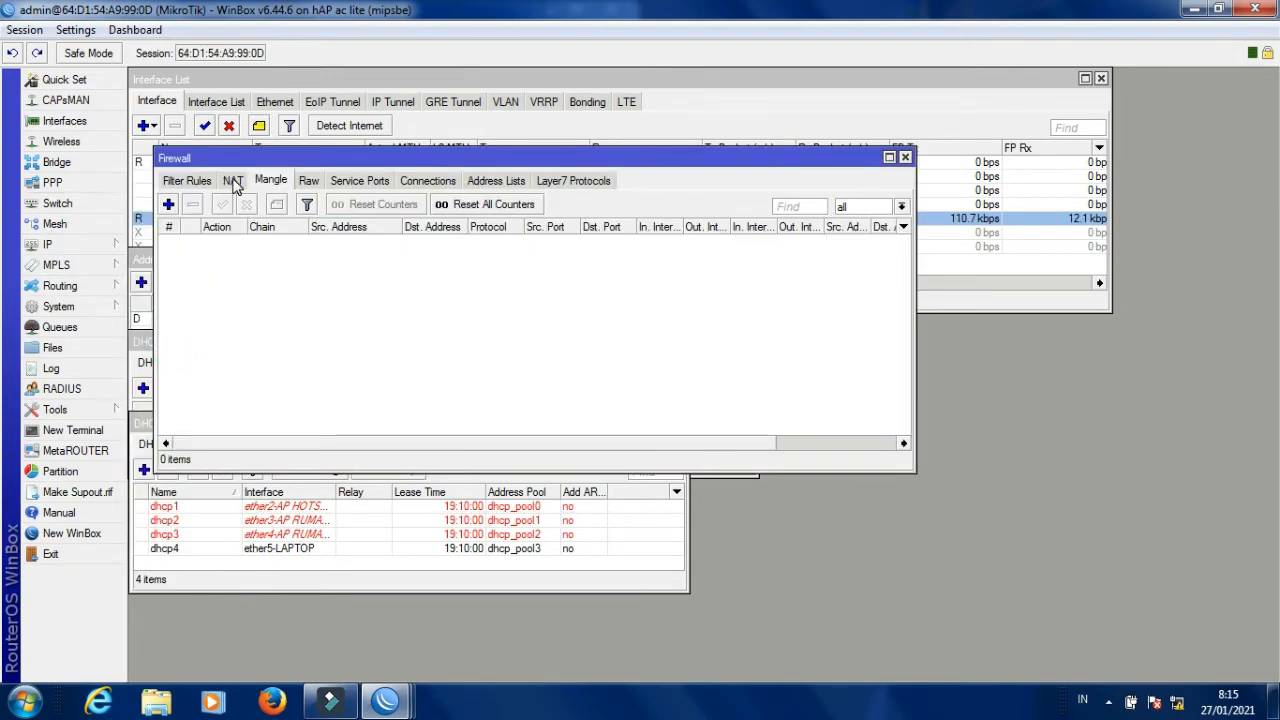
left_click(233, 182)
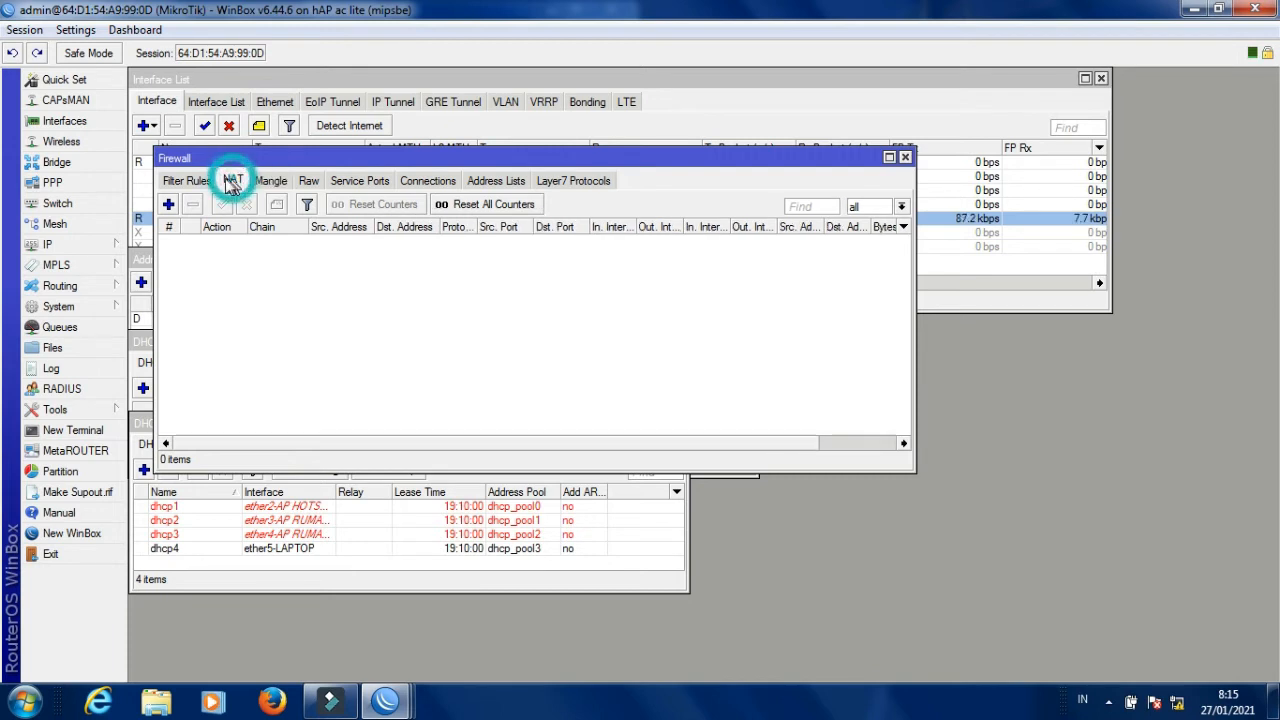
left_click(169, 204)
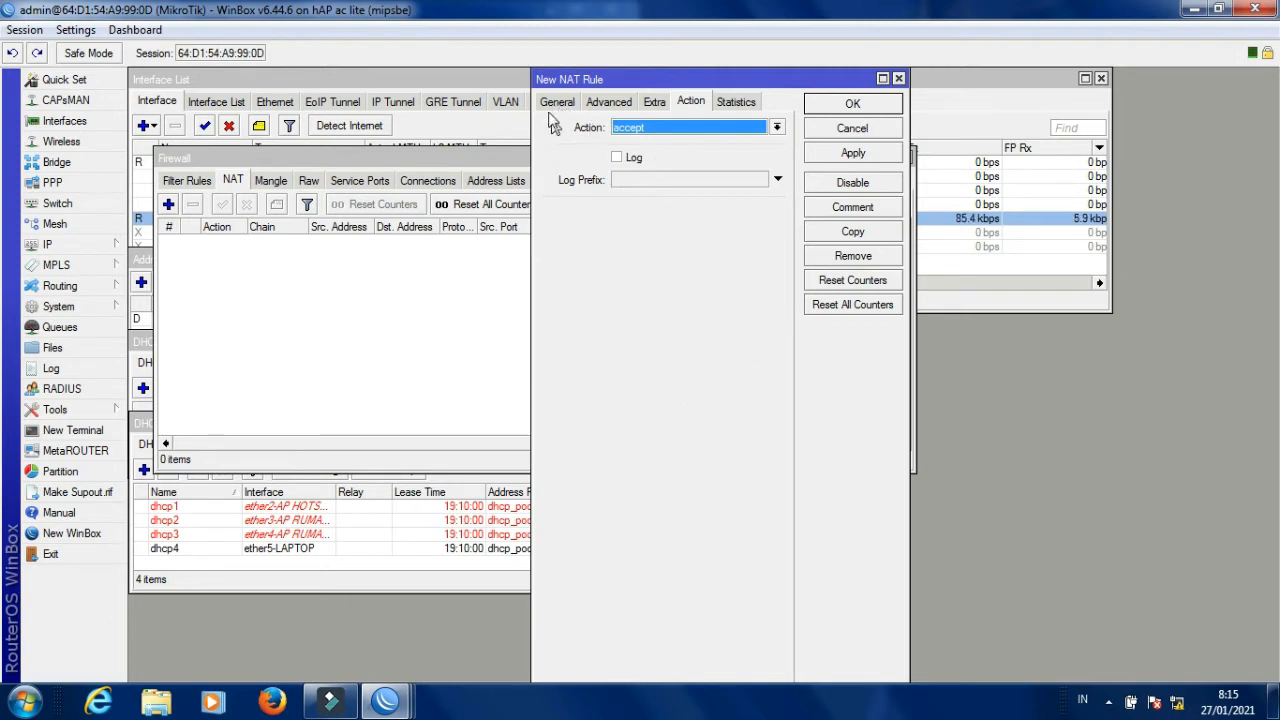
left_click(555, 104)
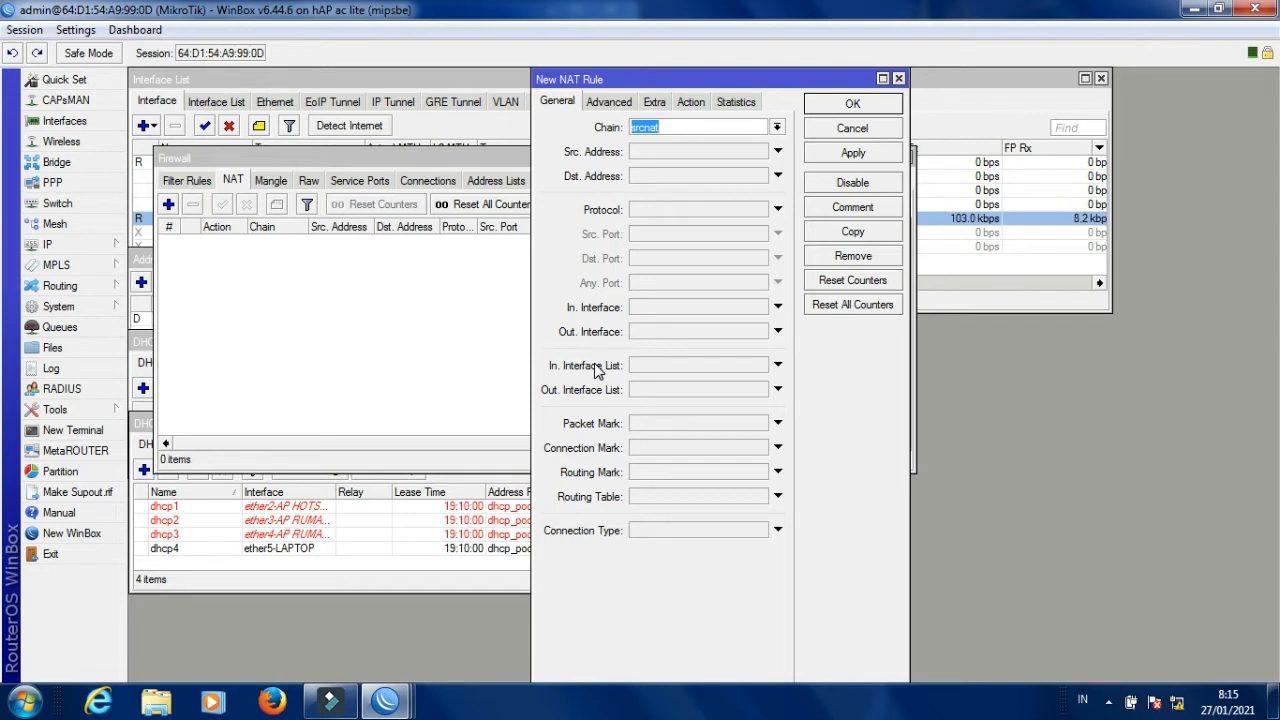
left_click(684, 332)
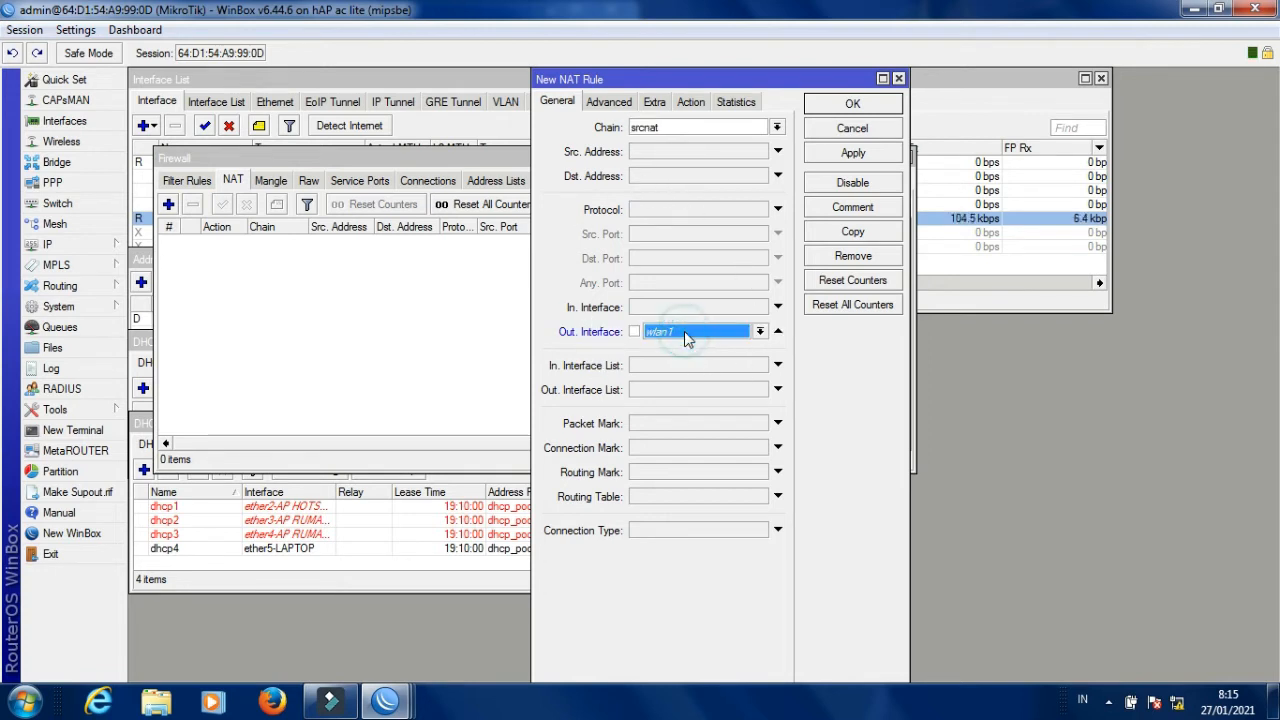
left_click(759, 332)
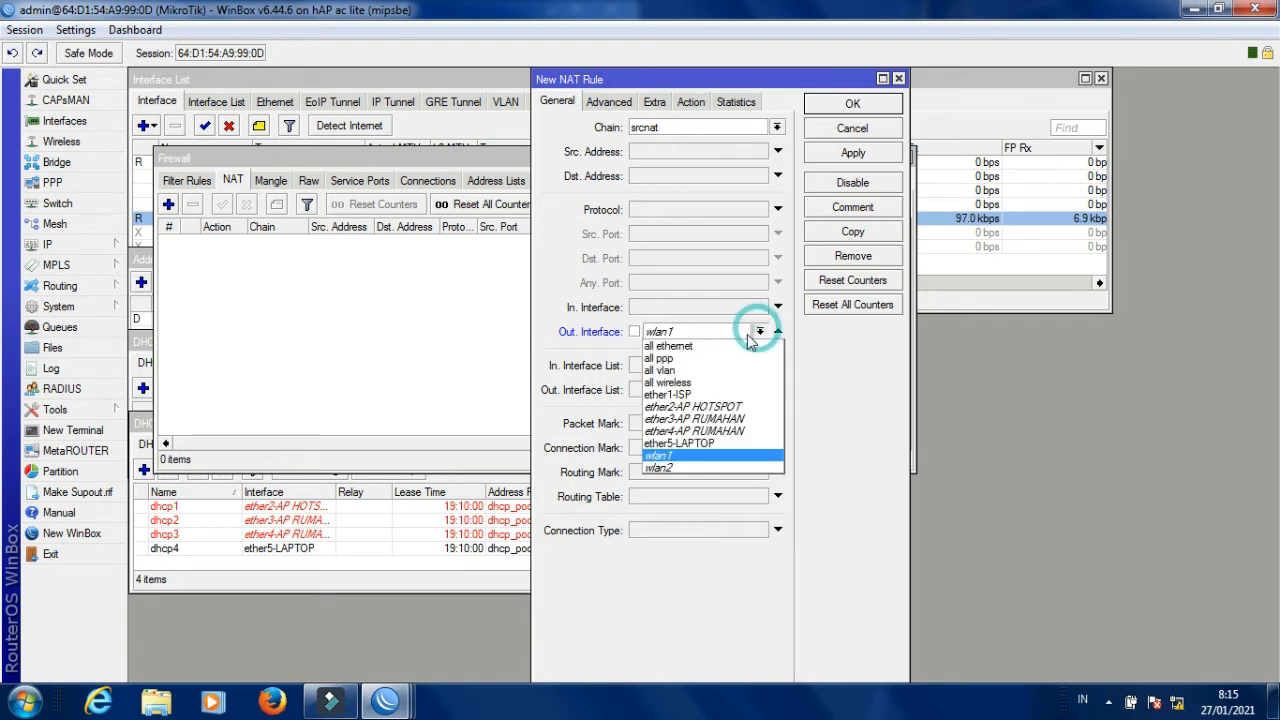
left_click(690, 394)
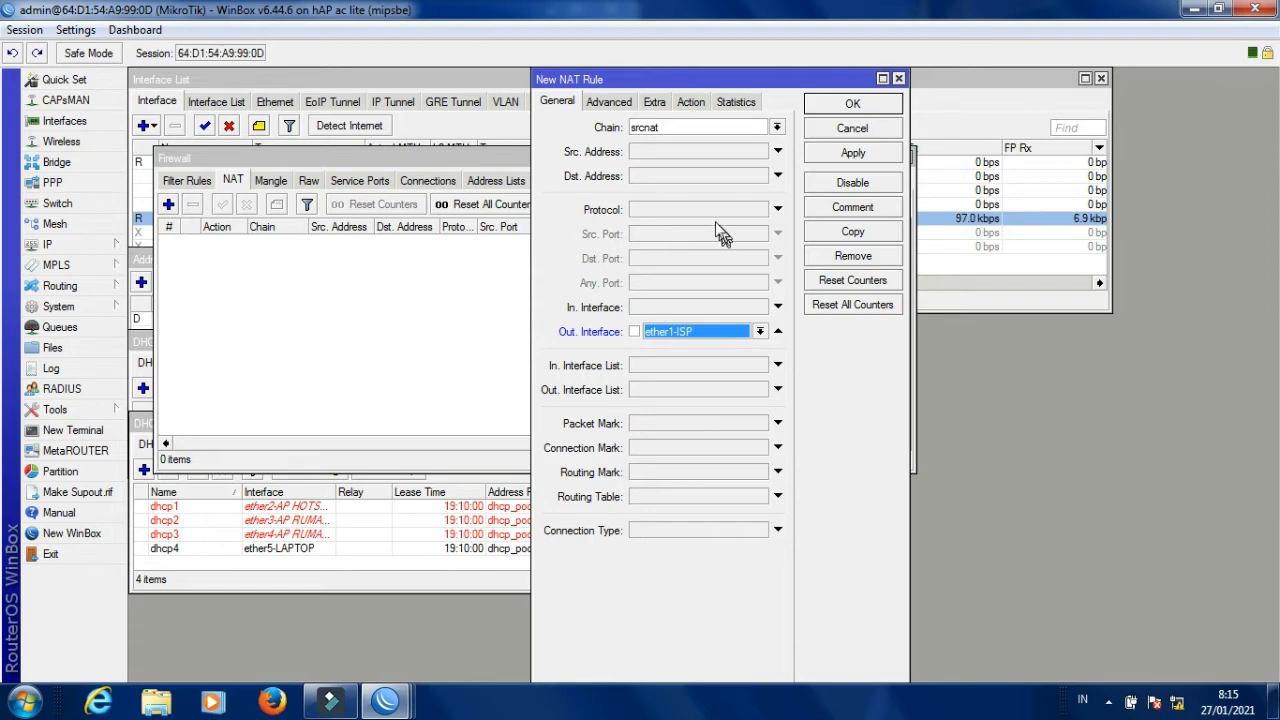
Set the NAT rule's action to masquerade and apply it.
left_click(691, 104)
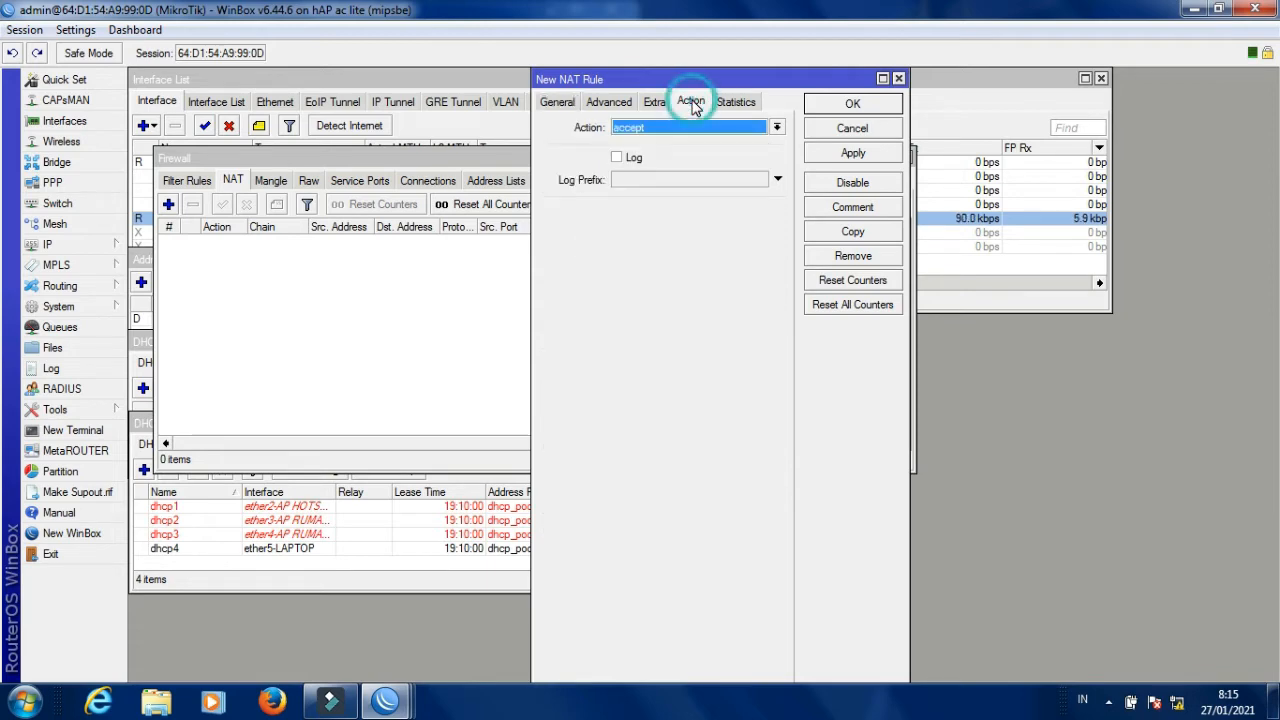
left_click(656, 131)
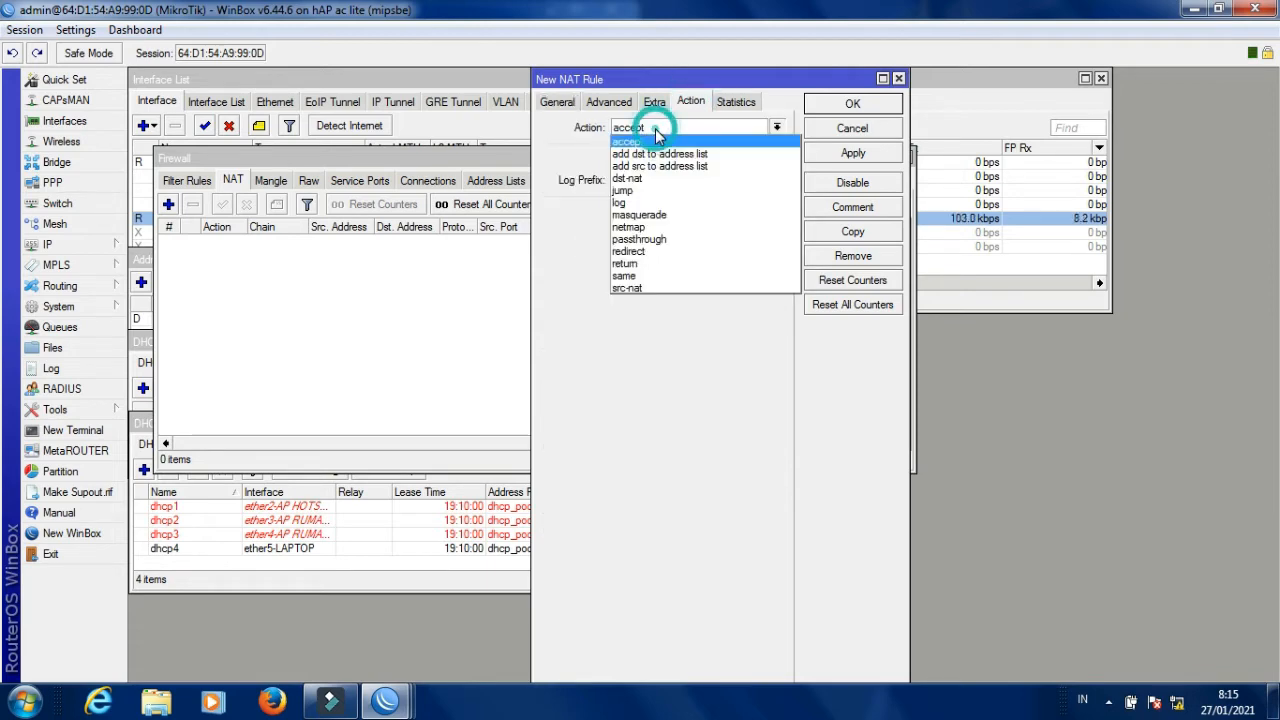
left_click(659, 214)
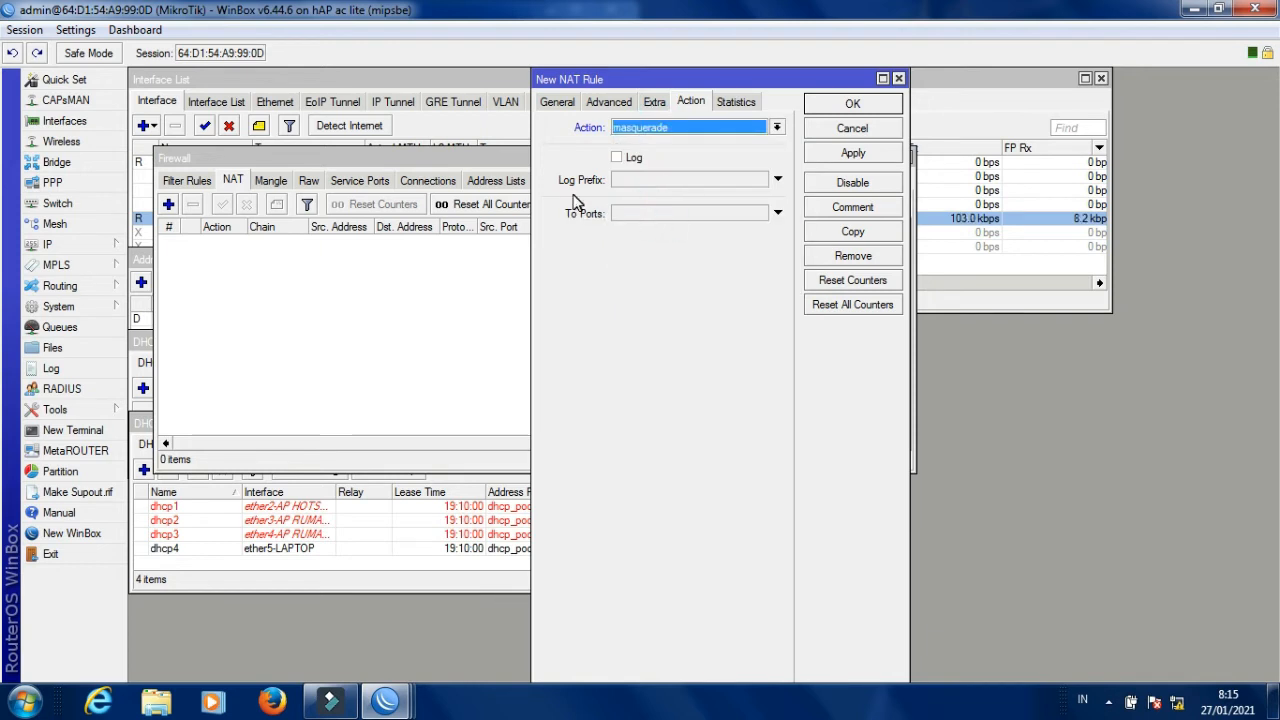
left_click(852, 155)
Close the NAT rule and shrink and move the Firewall window down.
left_click(855, 104)
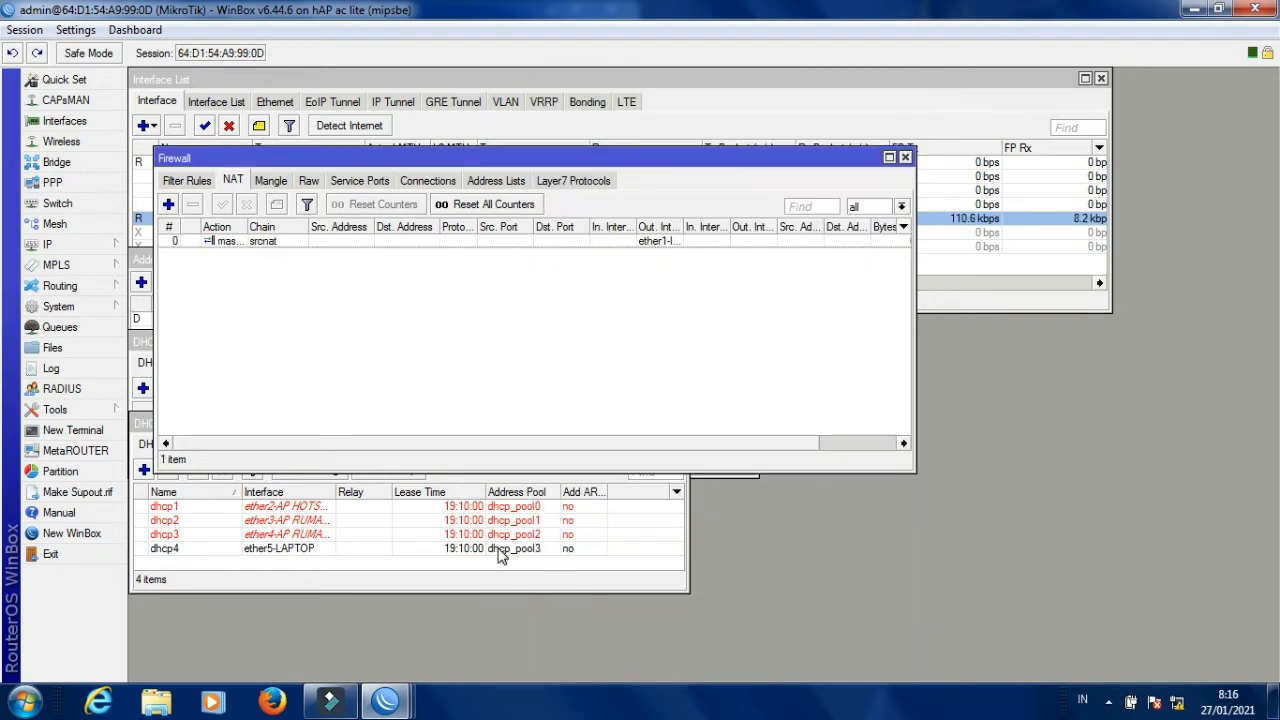
left_click_drag(496, 470, 470, 304)
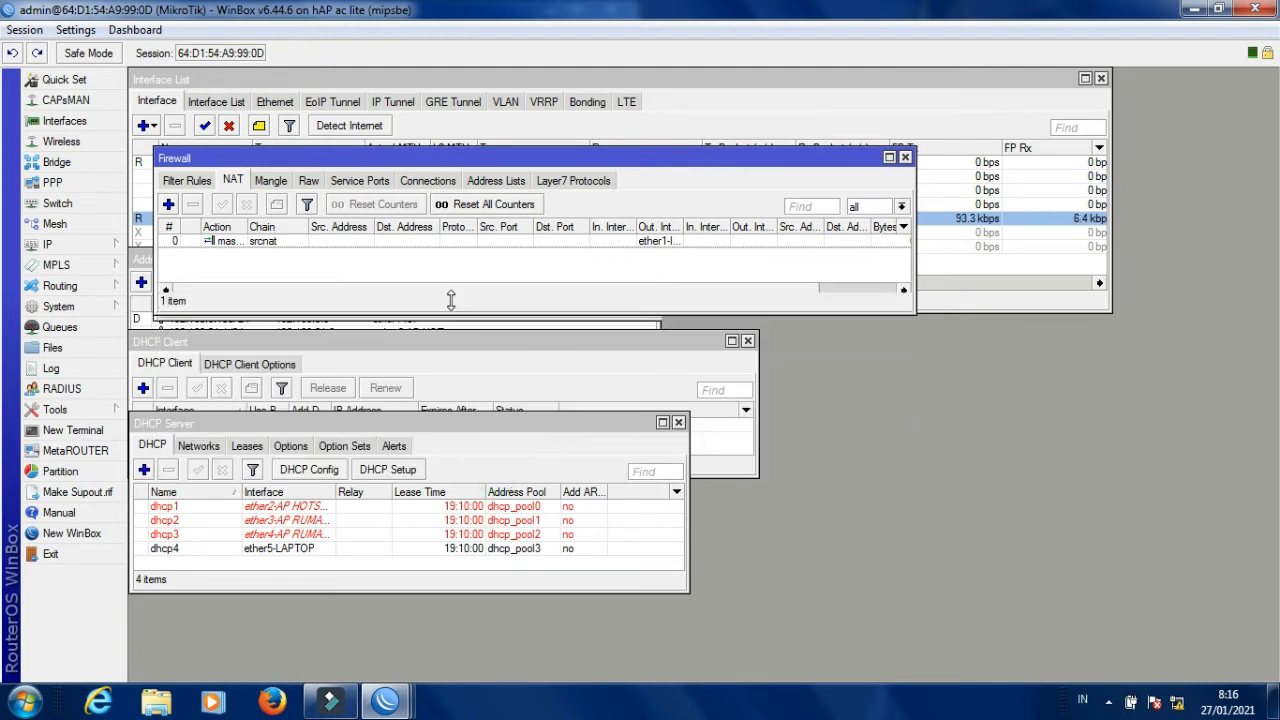
left_click_drag(478, 158, 455, 456)
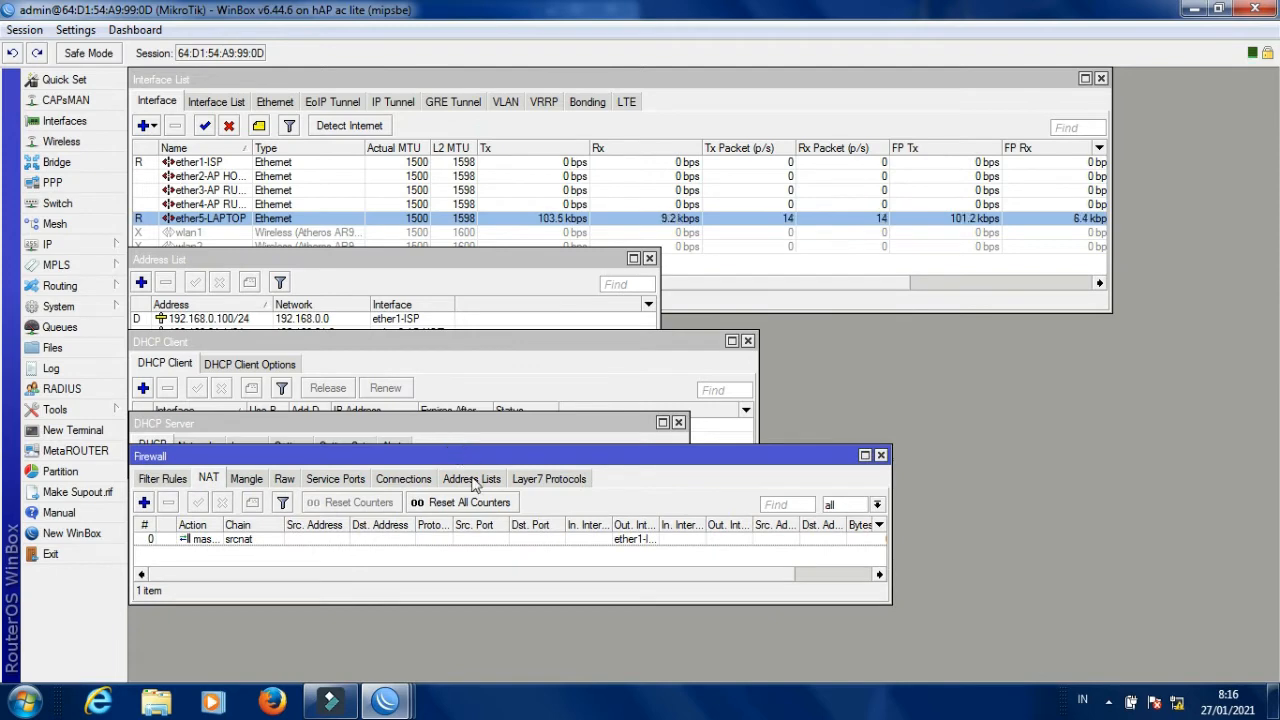
Open IP > Hotspot on the Servers list and launch Hotspot Setup.
left_click(70, 245)
left_click(183, 365)
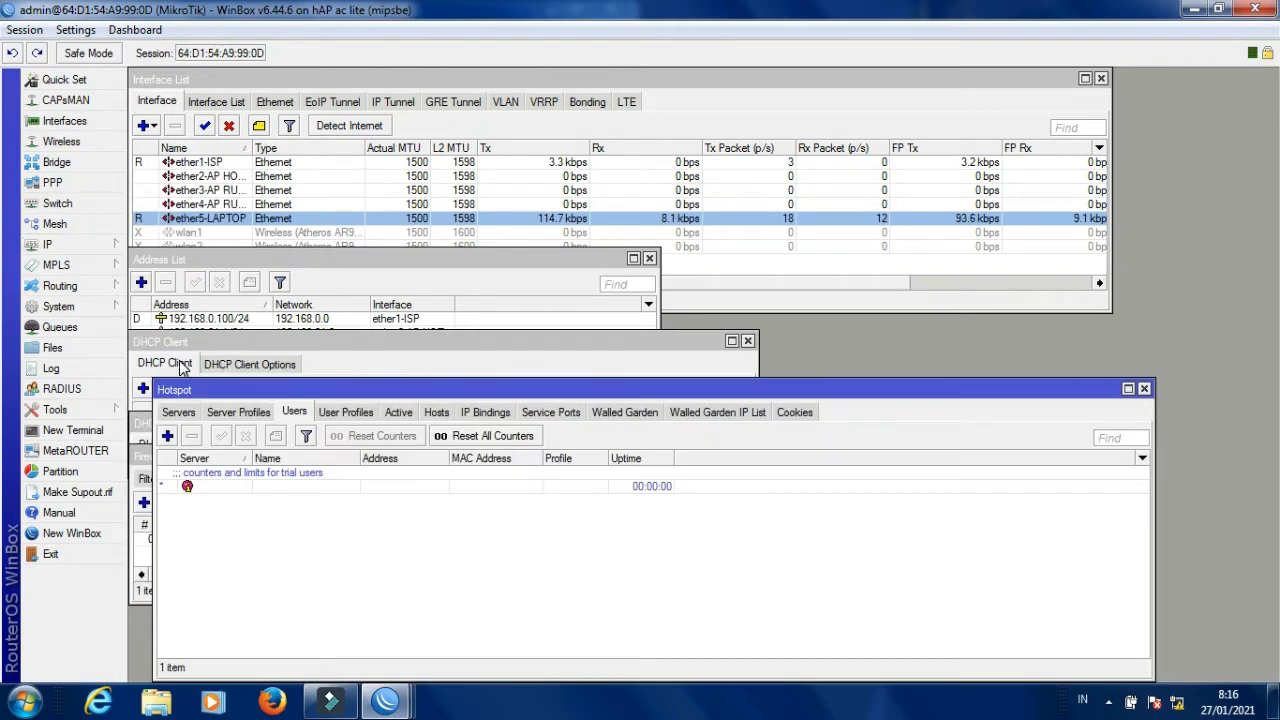
left_click_drag(487, 391, 474, 327)
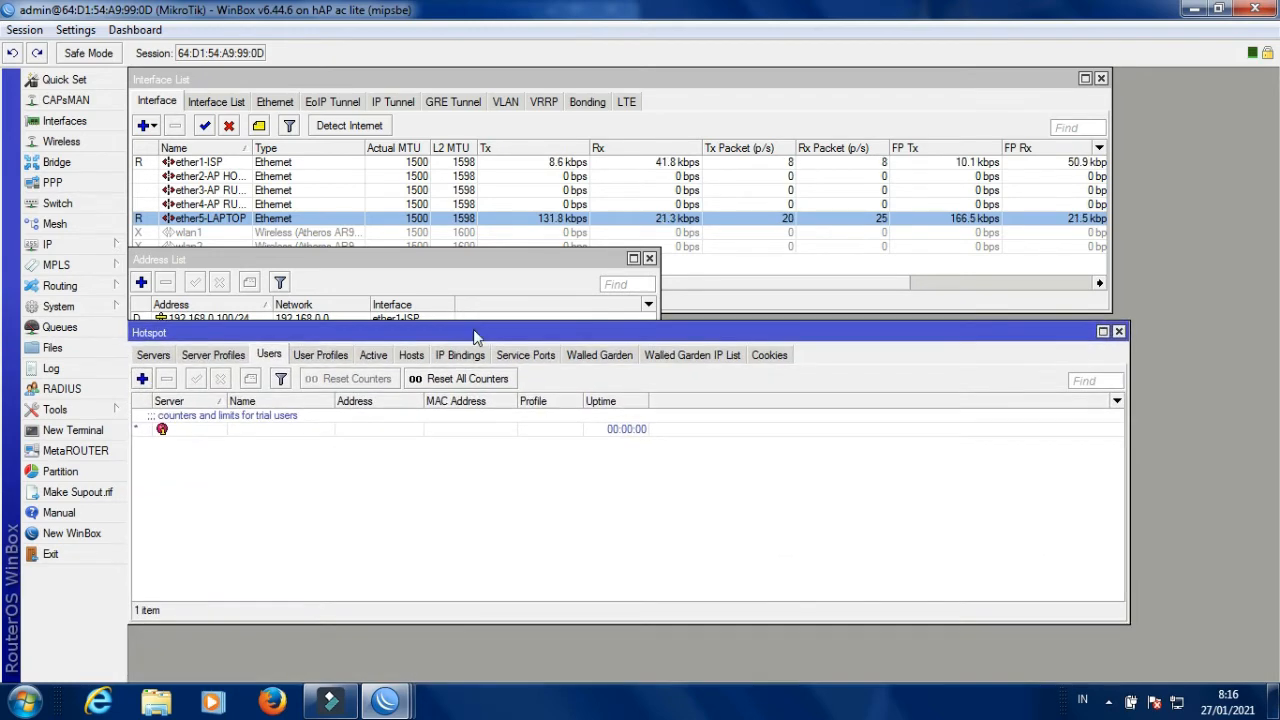
left_click(155, 356)
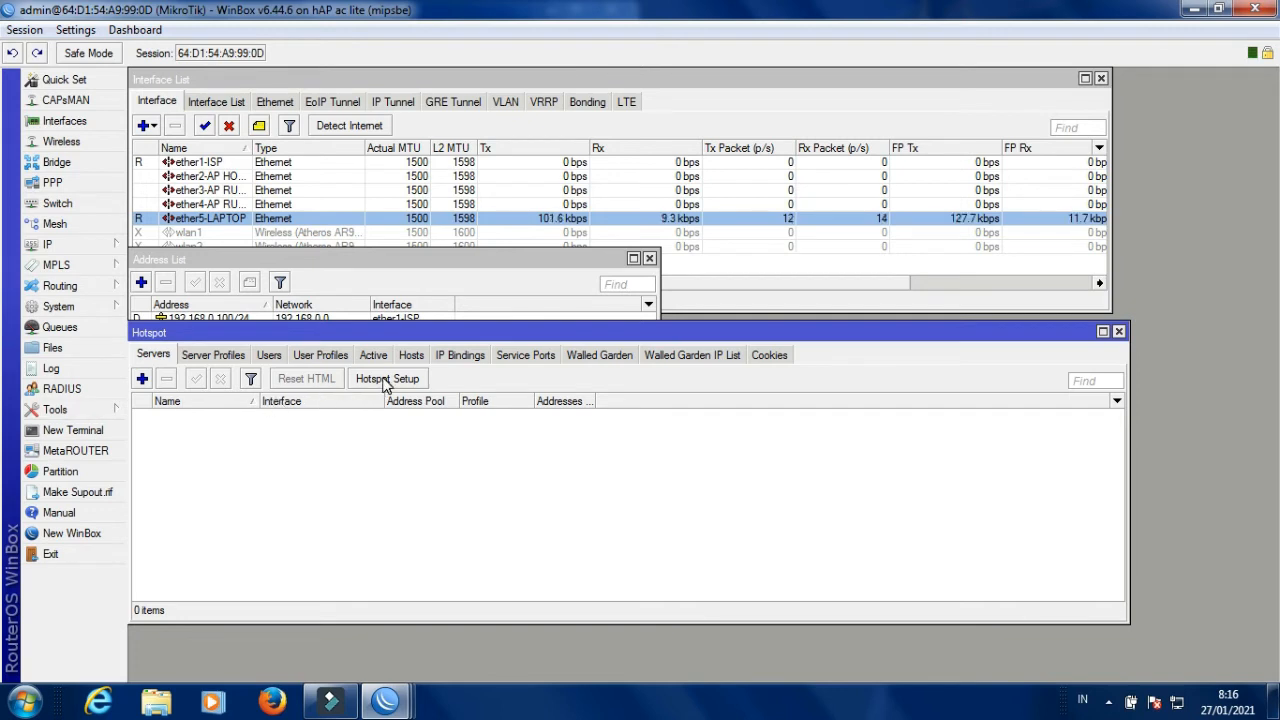
left_click(385, 379)
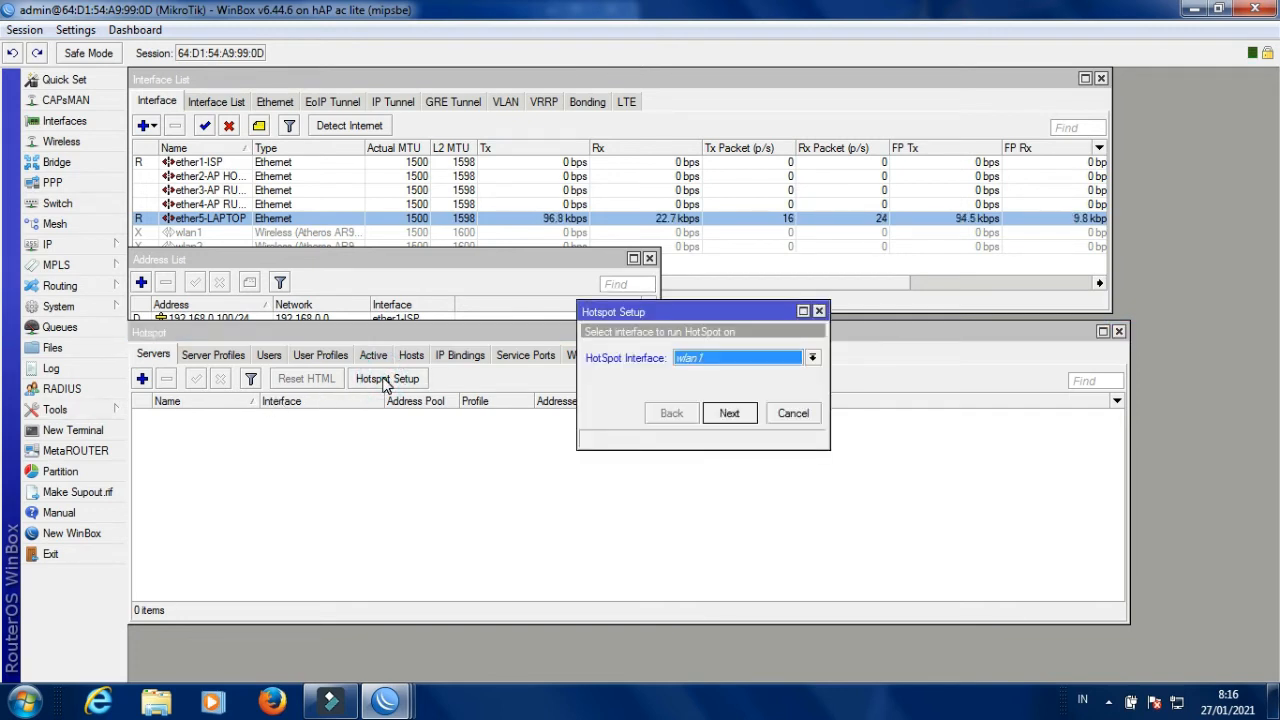
Set up a hotspot on ether2-AP HOTSPOT with 192.168.21.1/24, default pool, no certificate, DNS 8.8.8.8/8.8.4.4.
left_click(728, 357)
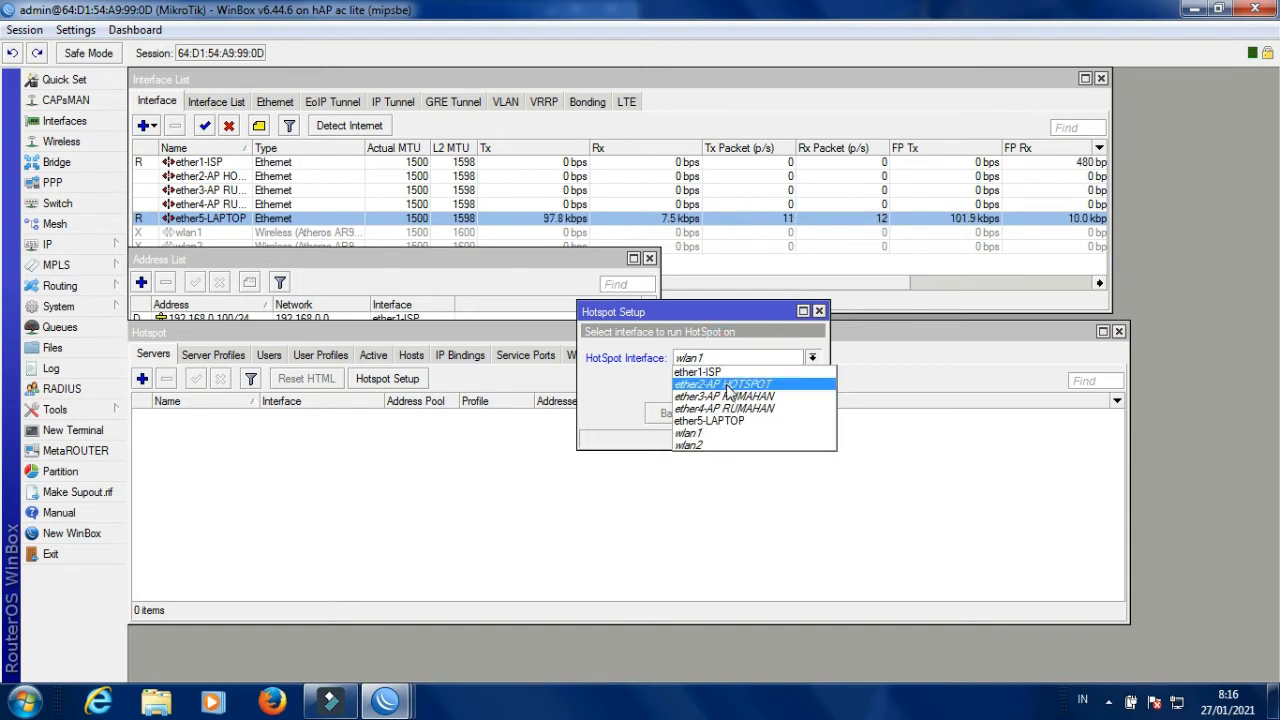
left_click(727, 385)
left_click(731, 413)
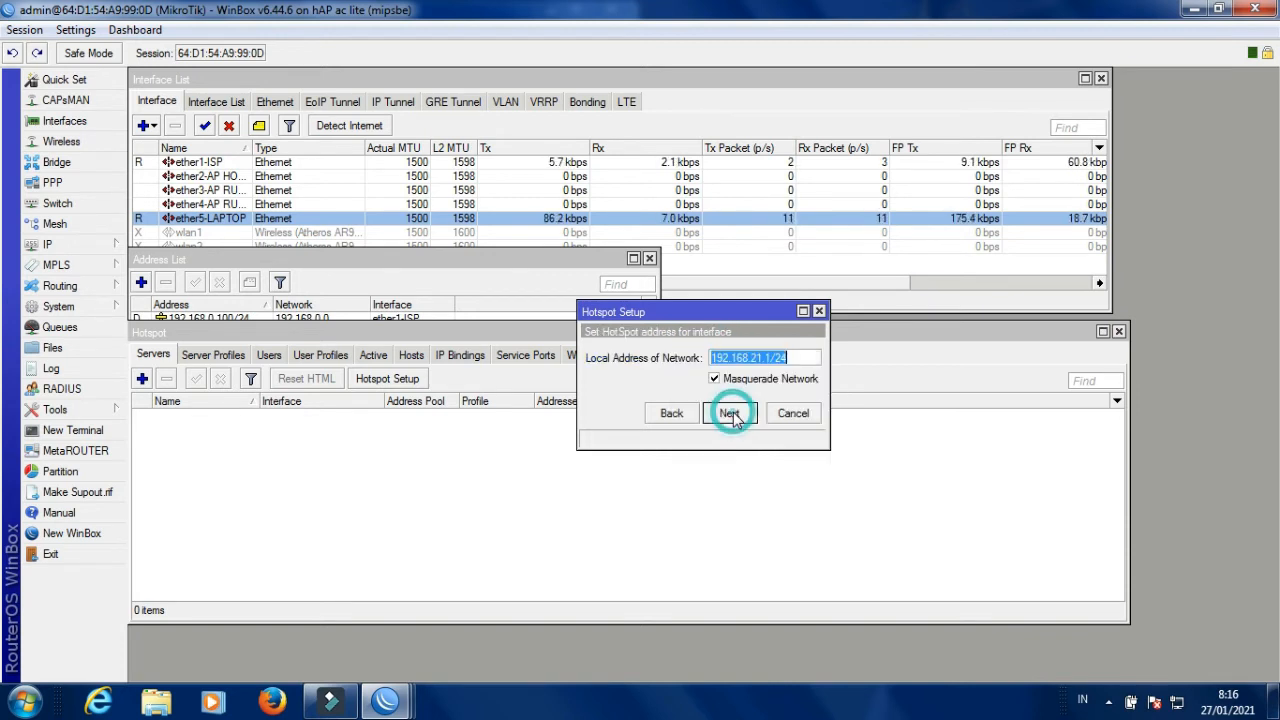
left_click(731, 413)
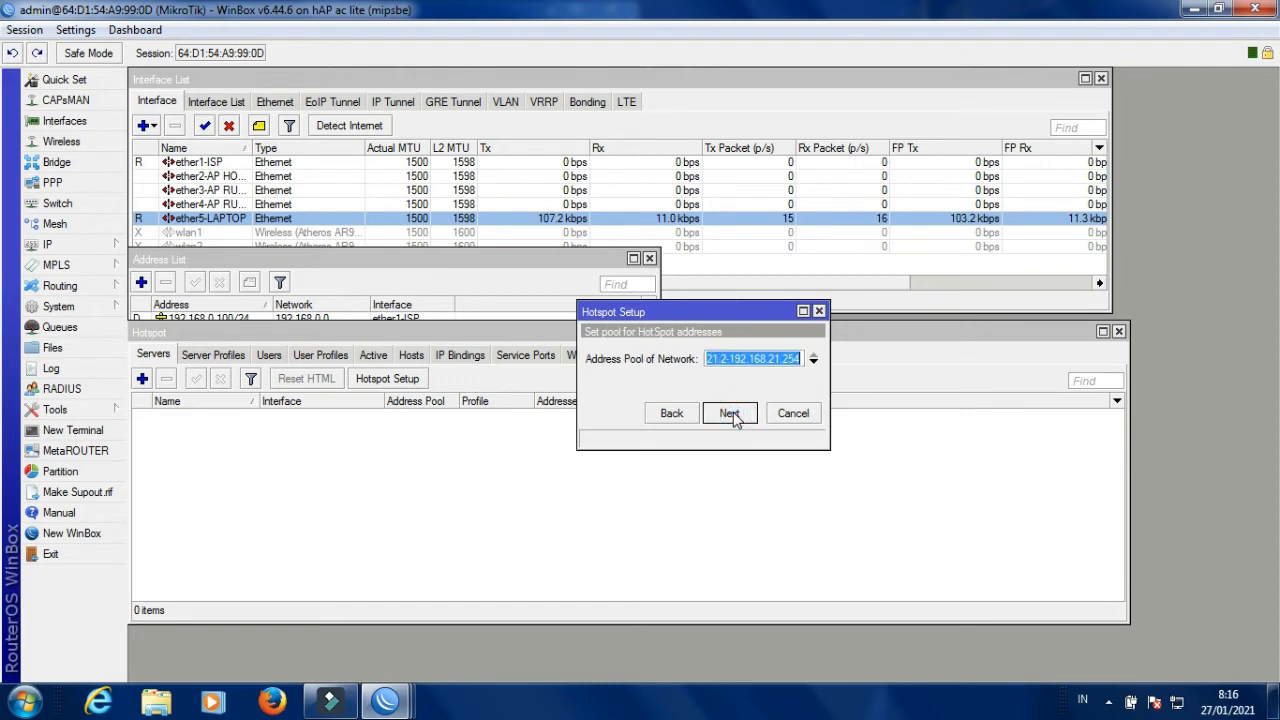
left_click(731, 413)
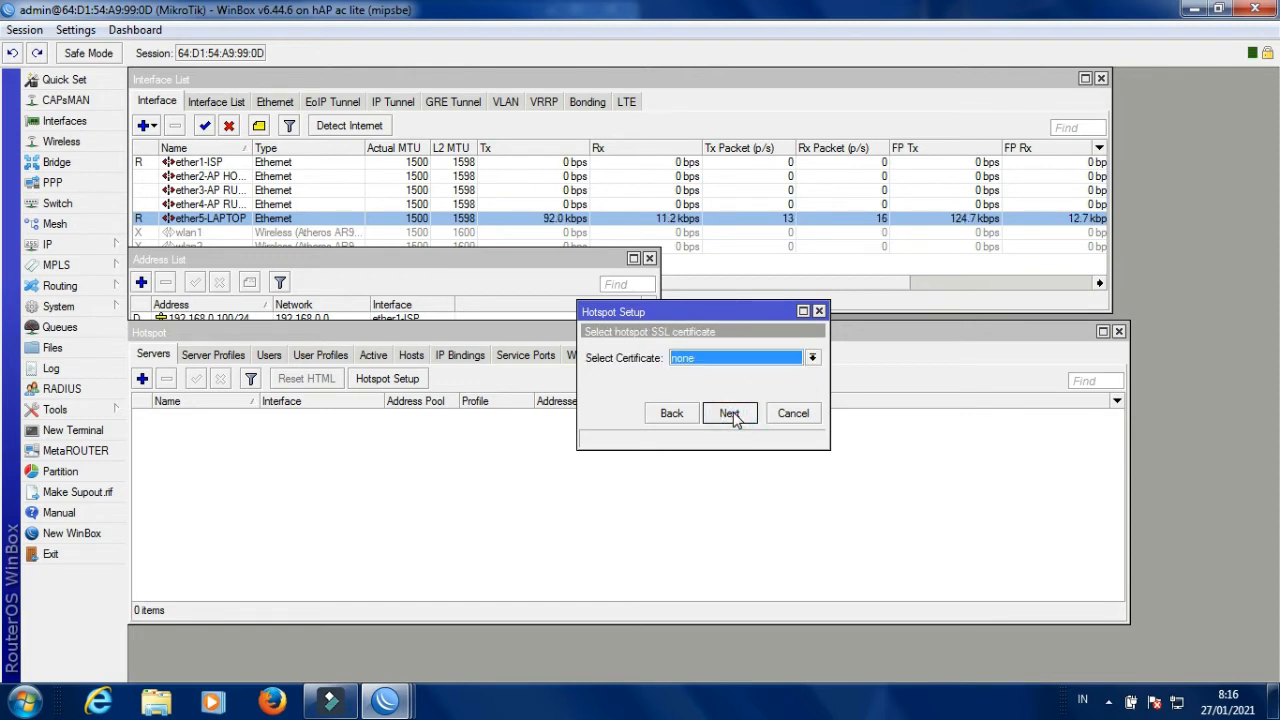
left_click(731, 413)
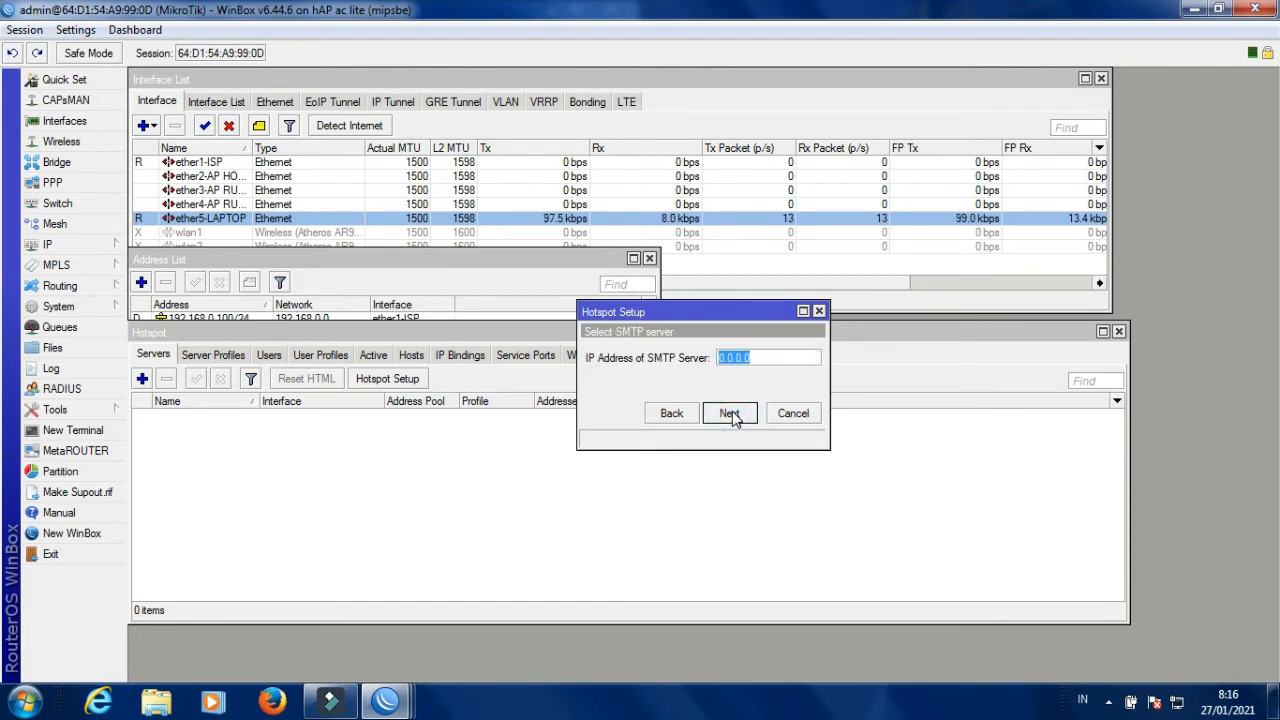
left_click(731, 414)
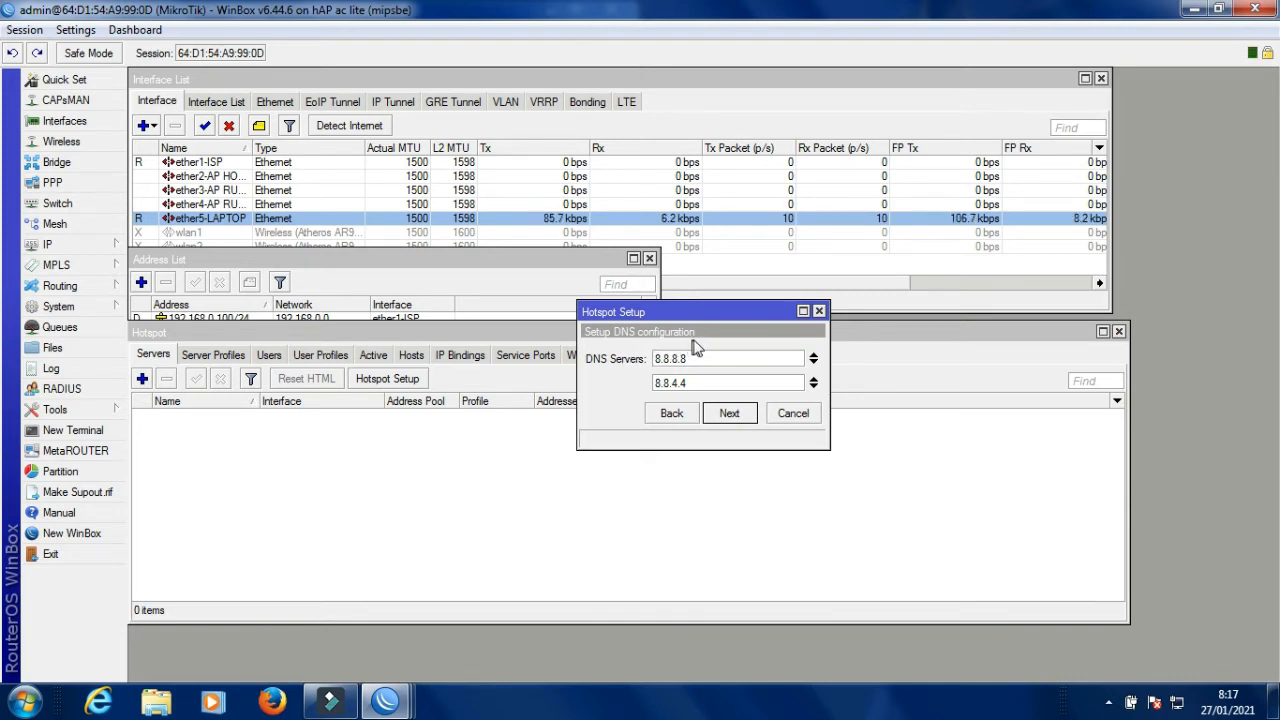
left_click(729, 413)
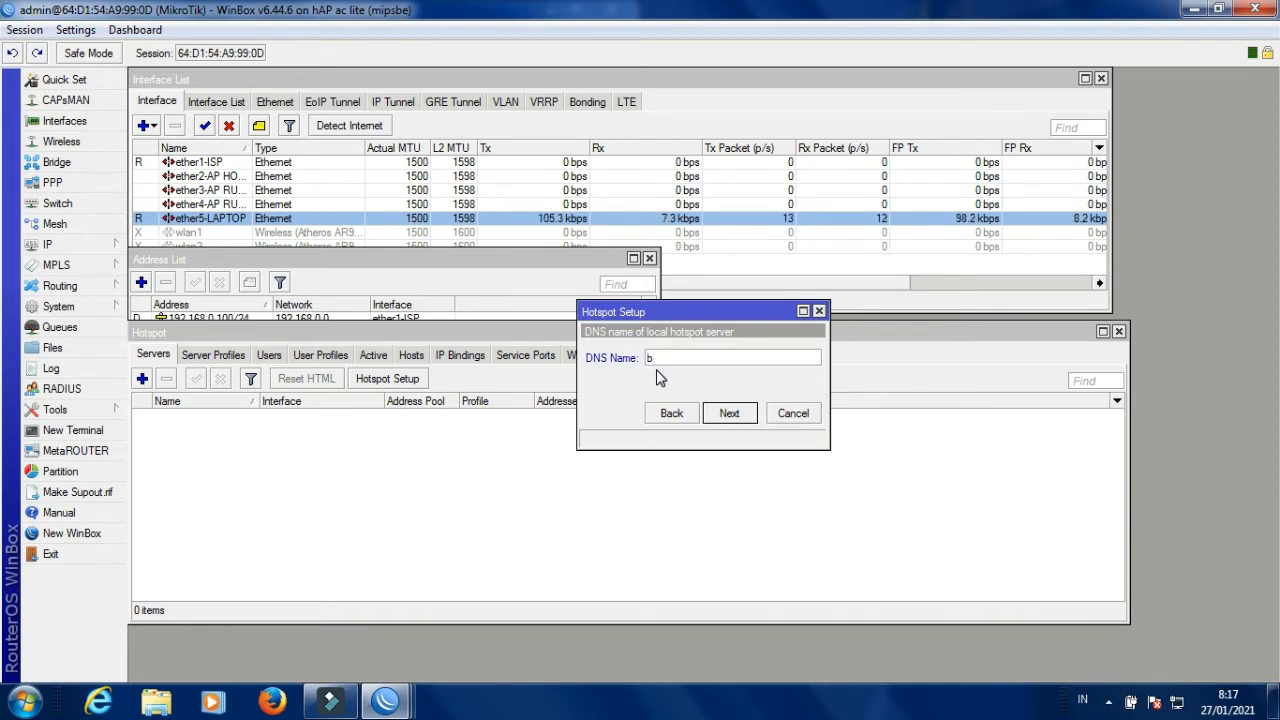
Finish hotspot1 with DNS name bintang.net and a password for local user admin.
type("n")
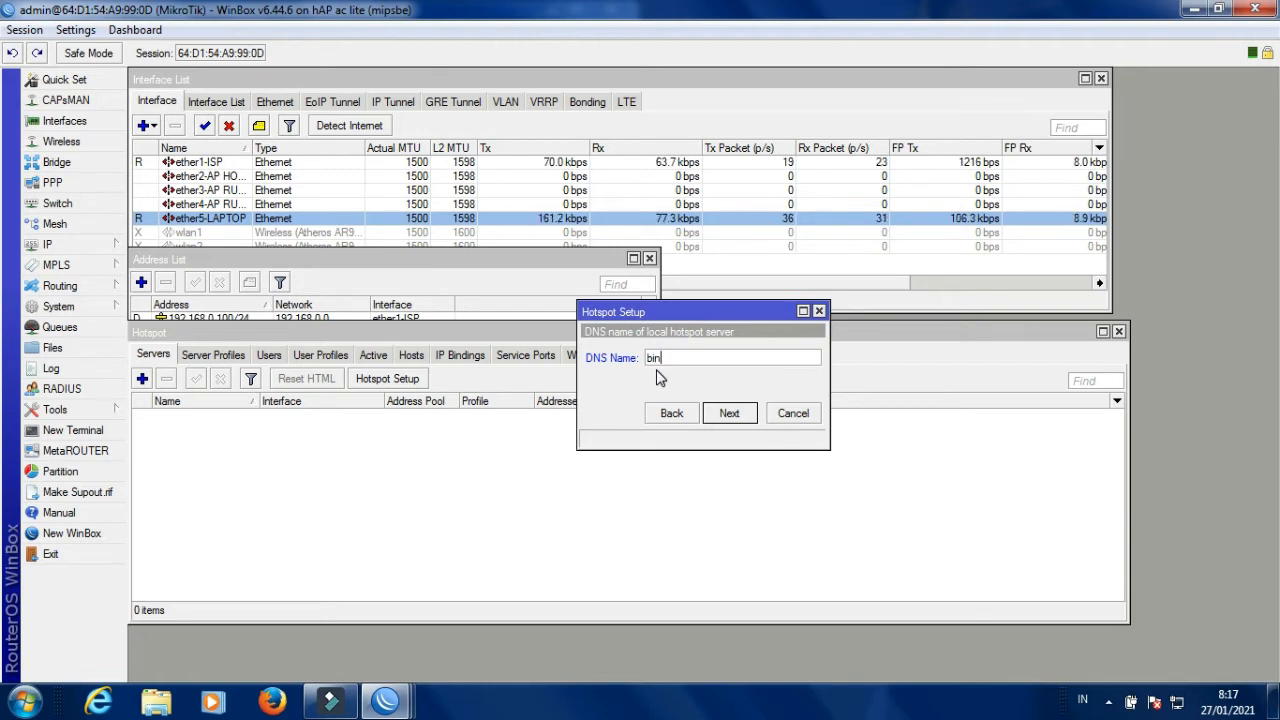
type("tang")
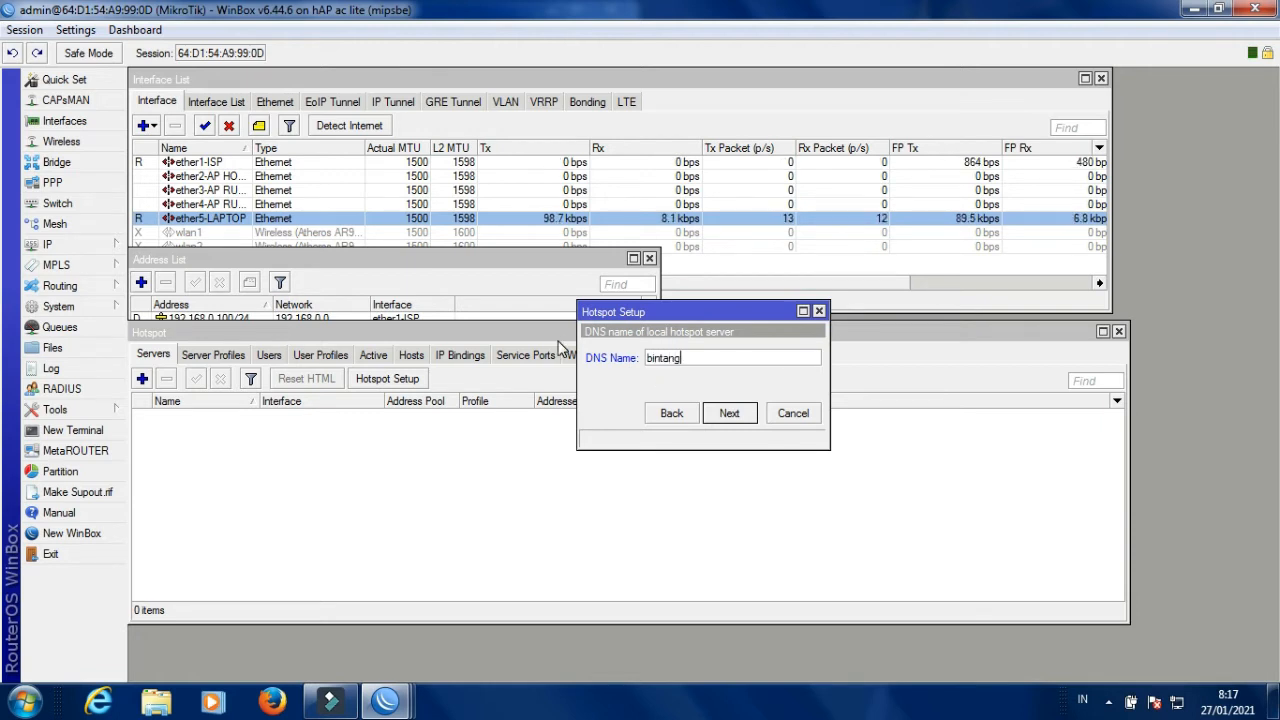
type(".net")
left_click(726, 415)
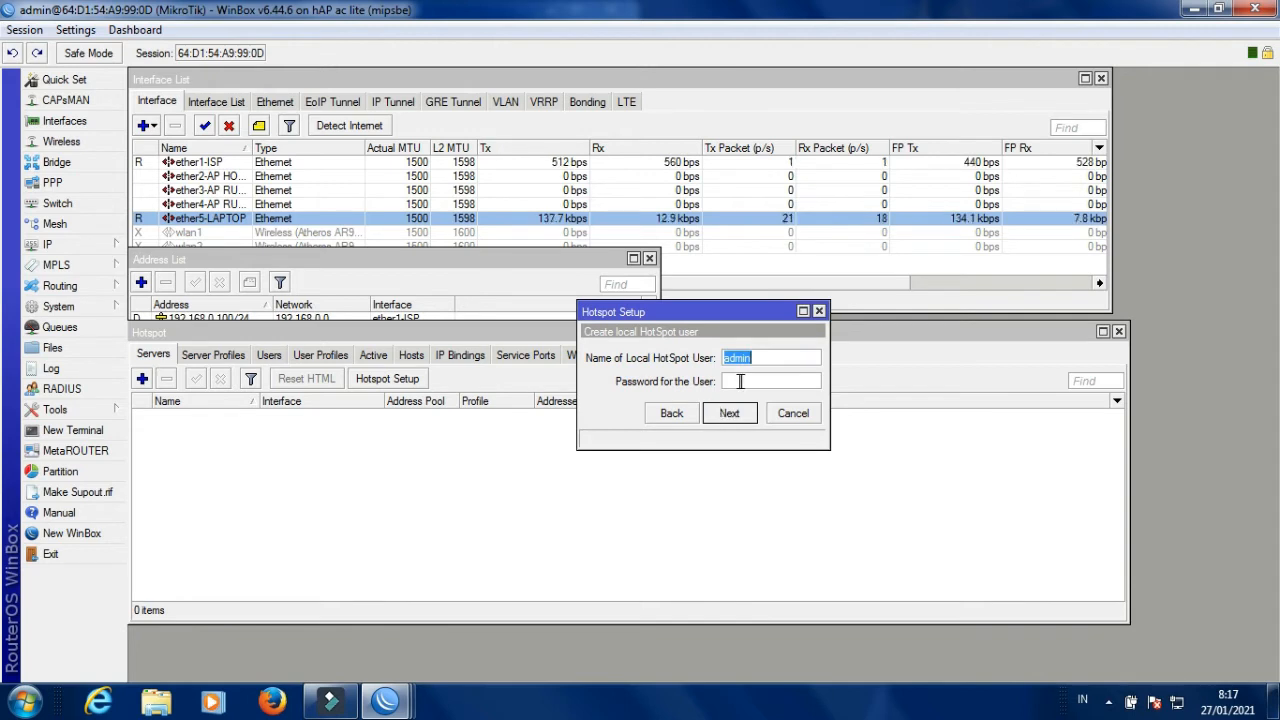
left_click(745, 381)
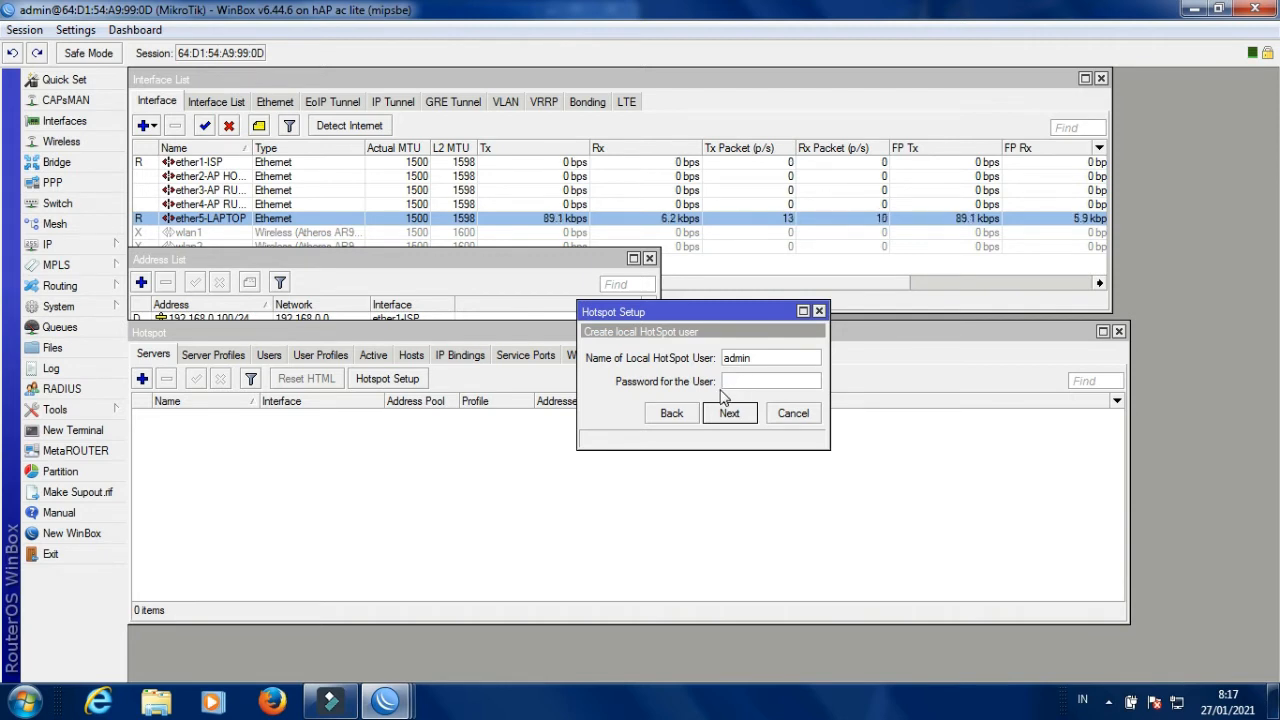
type("123")
left_click(729, 418)
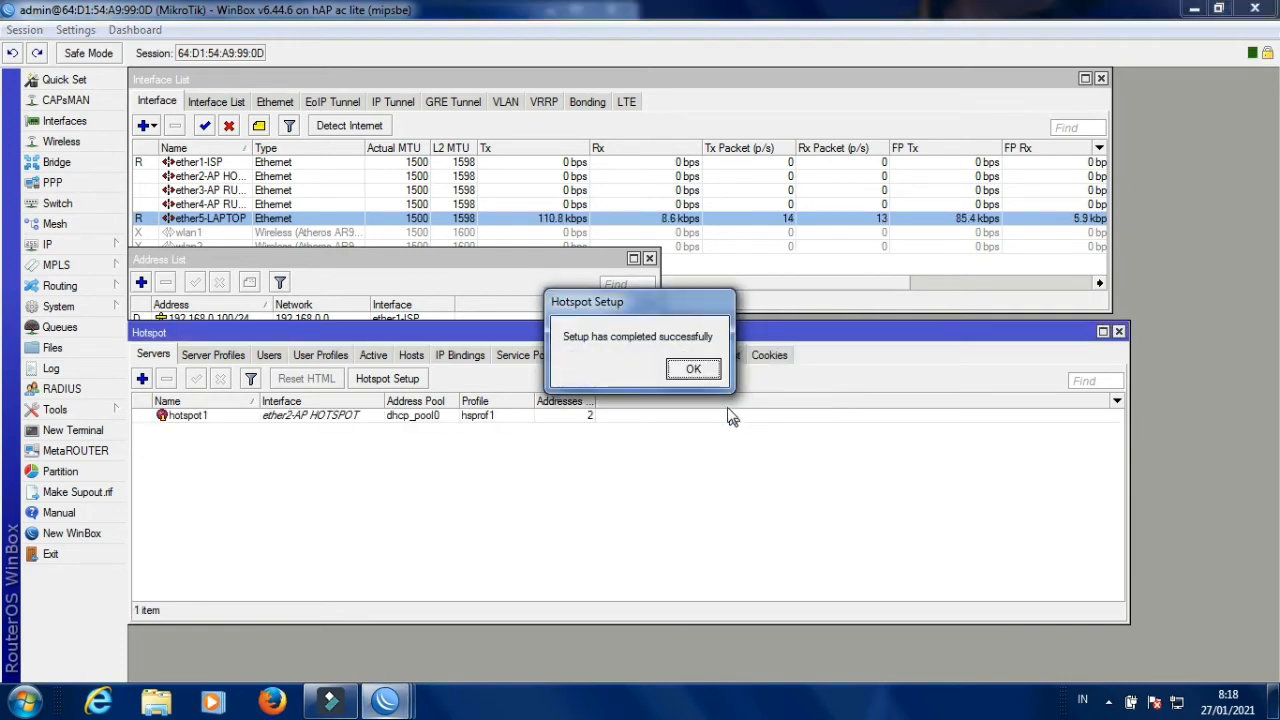
left_click(688, 370)
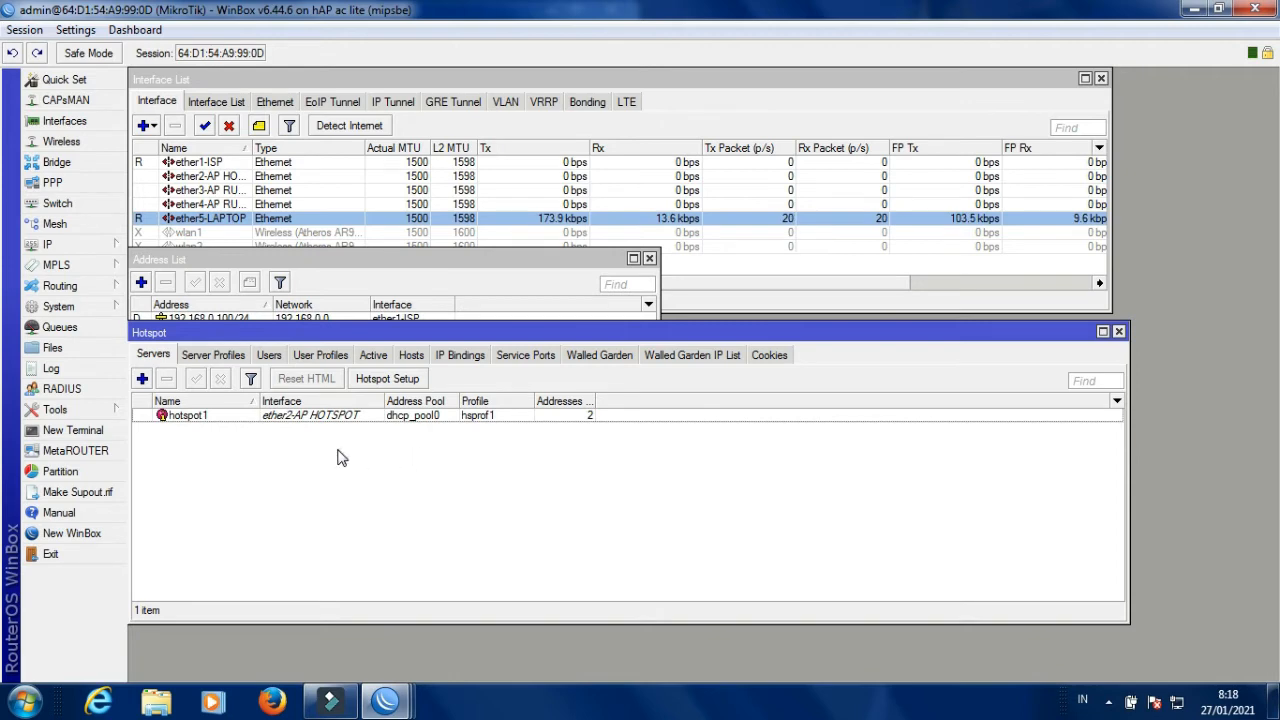
left_click(386, 379)
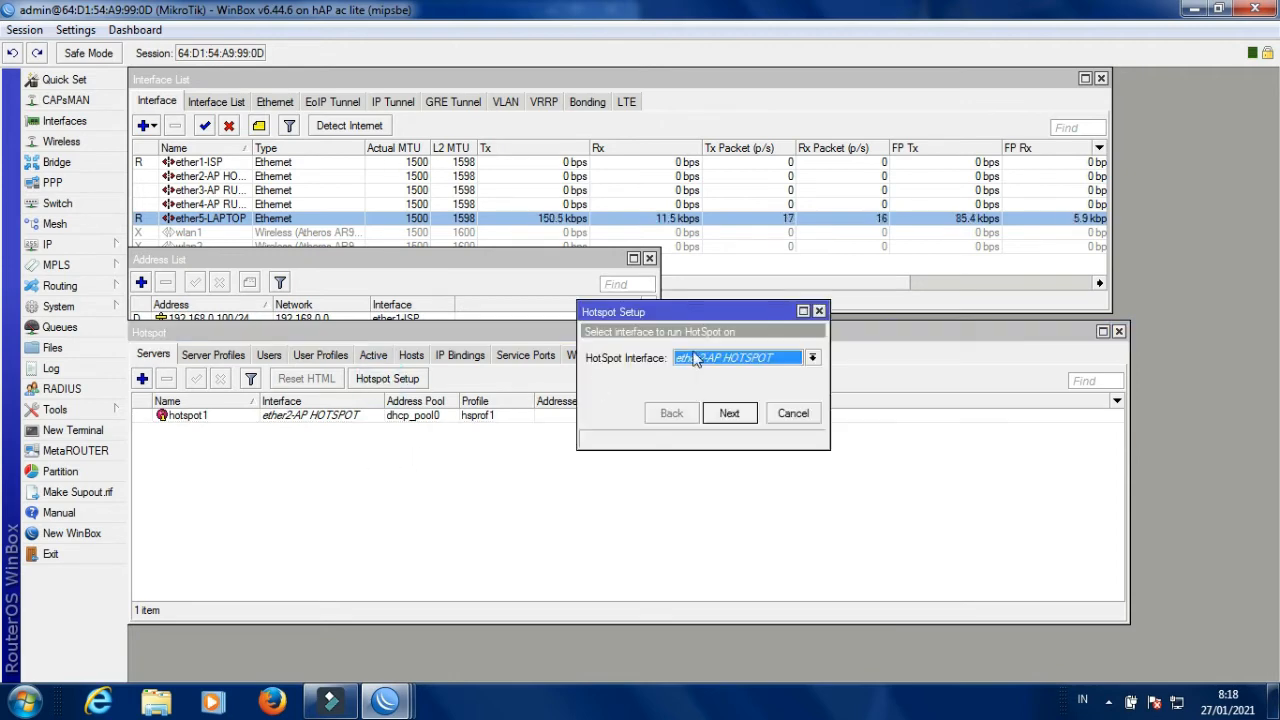
Run the wizard on ether3-AP RUMAHAN with 192.168.22.1/24, default pool, no certificate, DNS 8.8.8.8/8.8.4.4.
left_click(812, 358)
left_click(740, 400)
left_click(729, 413)
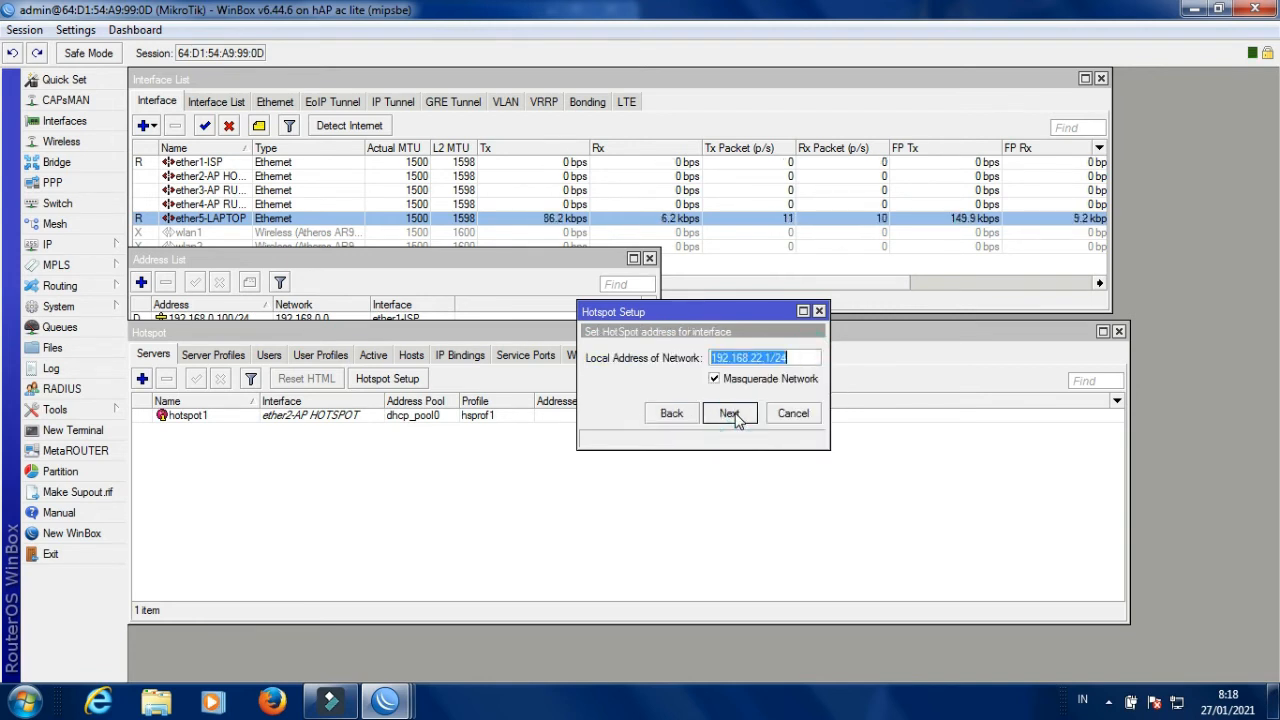
left_click(733, 415)
left_click(733, 415)
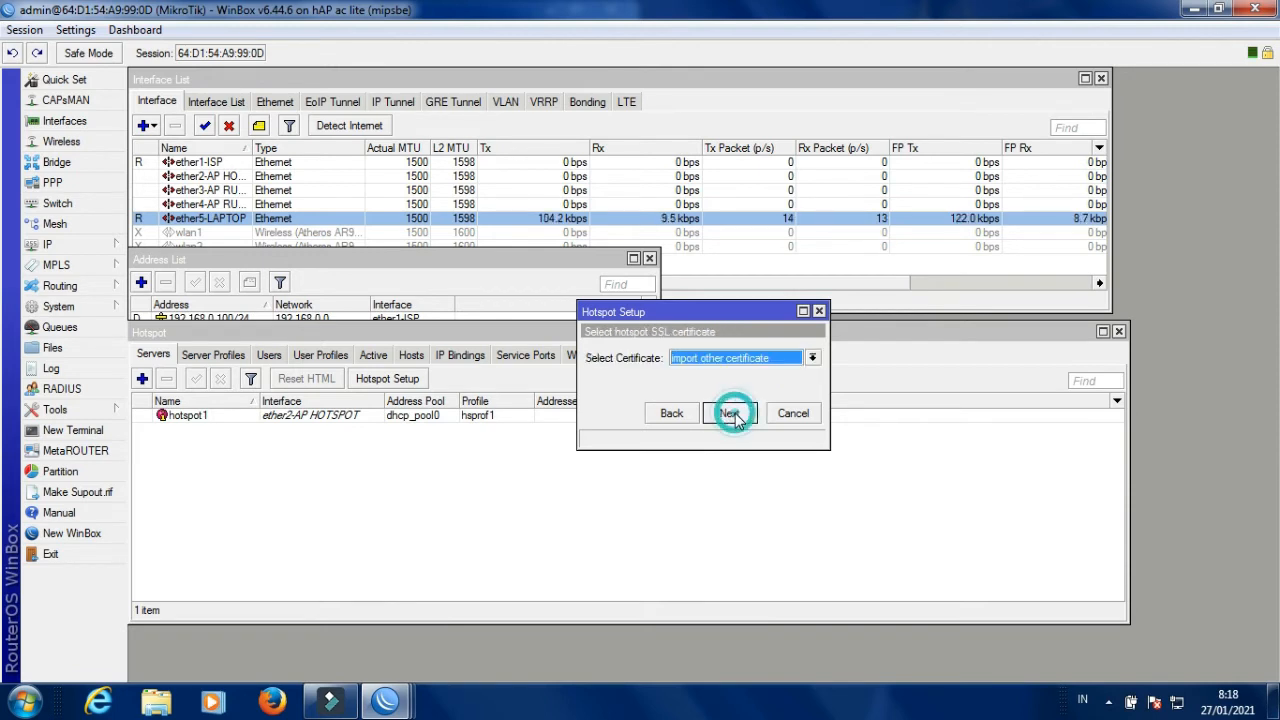
left_click(754, 358)
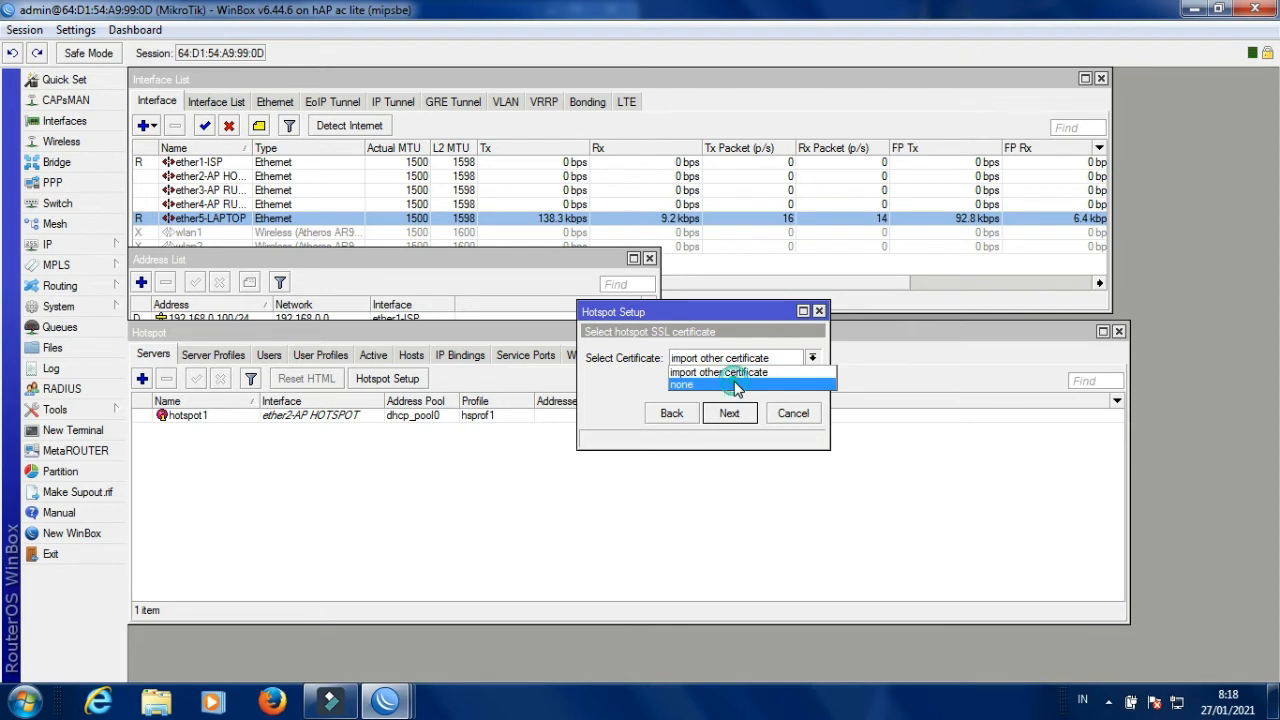
left_click(736, 386)
left_click(729, 413)
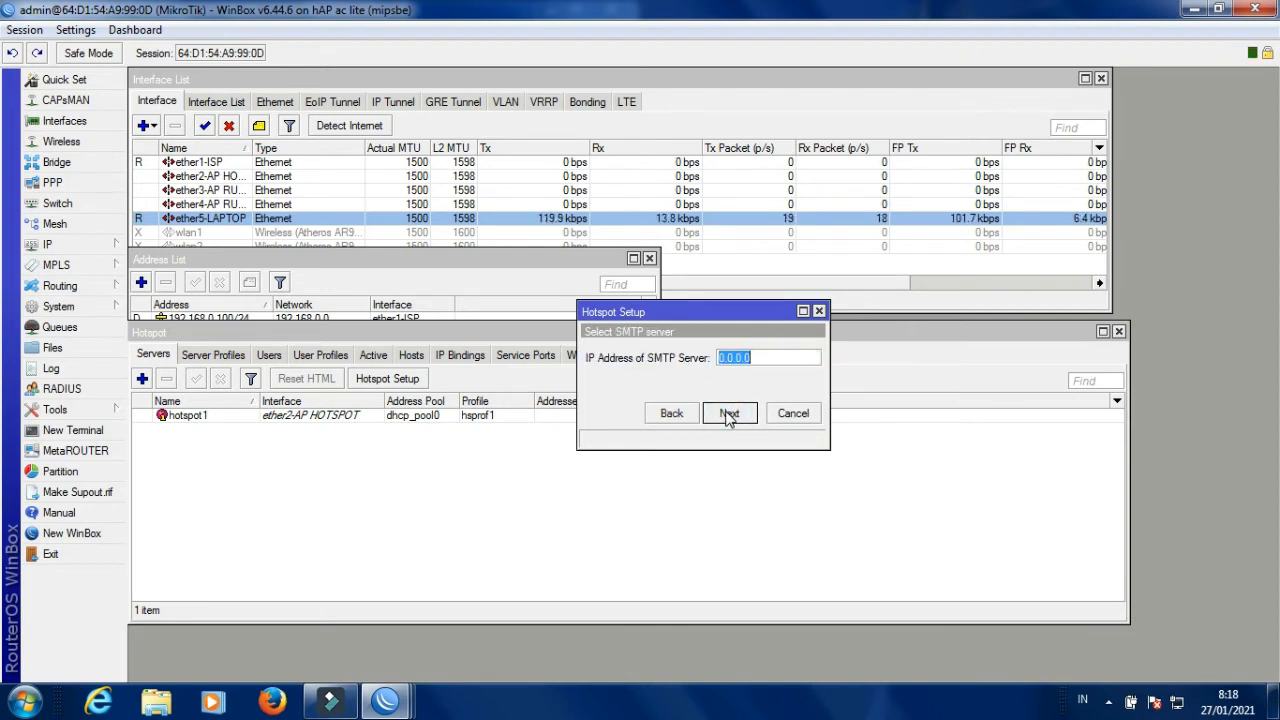
left_click(729, 413)
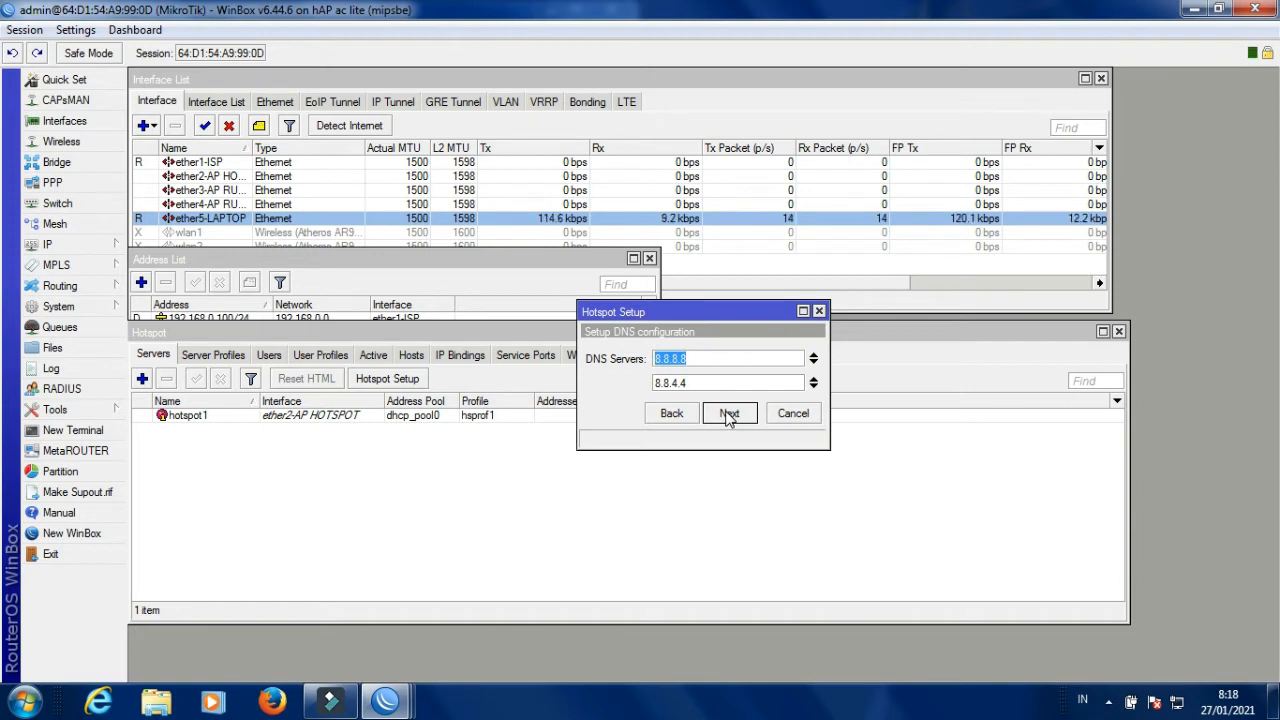
left_click(729, 413)
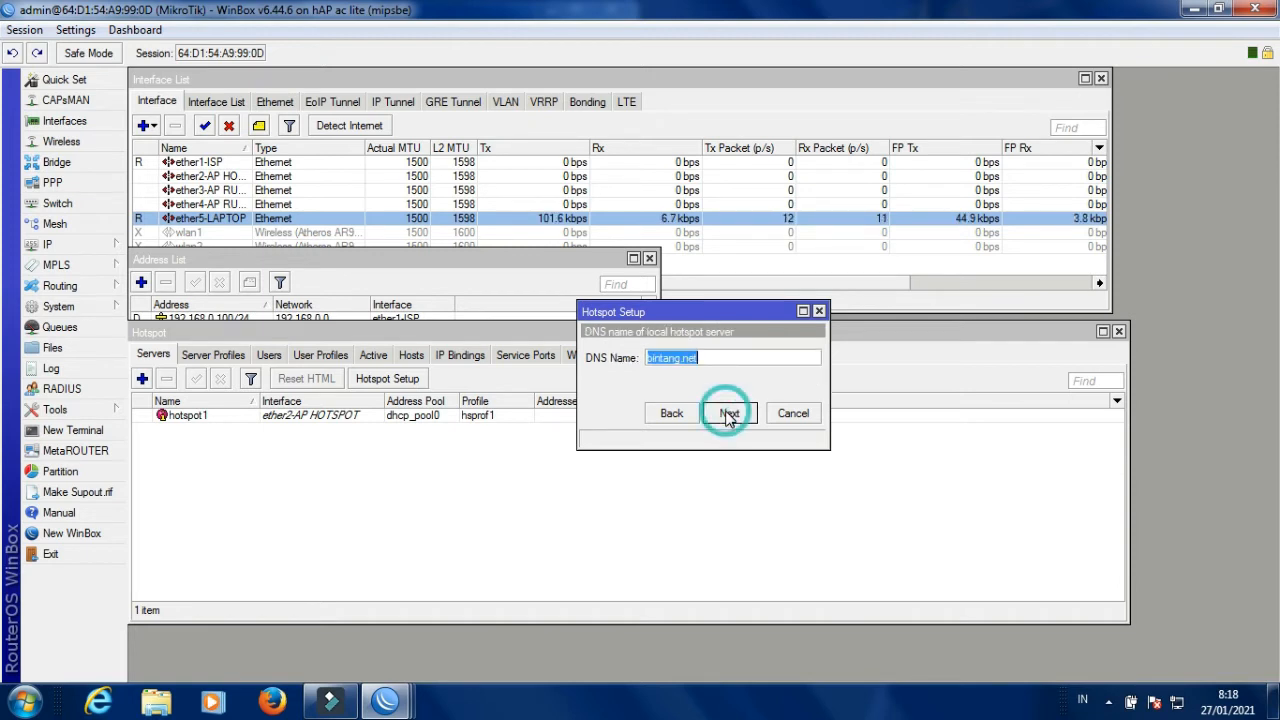
Change the DNS name from bintang.net to bulan.net and complete the ether3 hotspot.
left_click(677, 363)
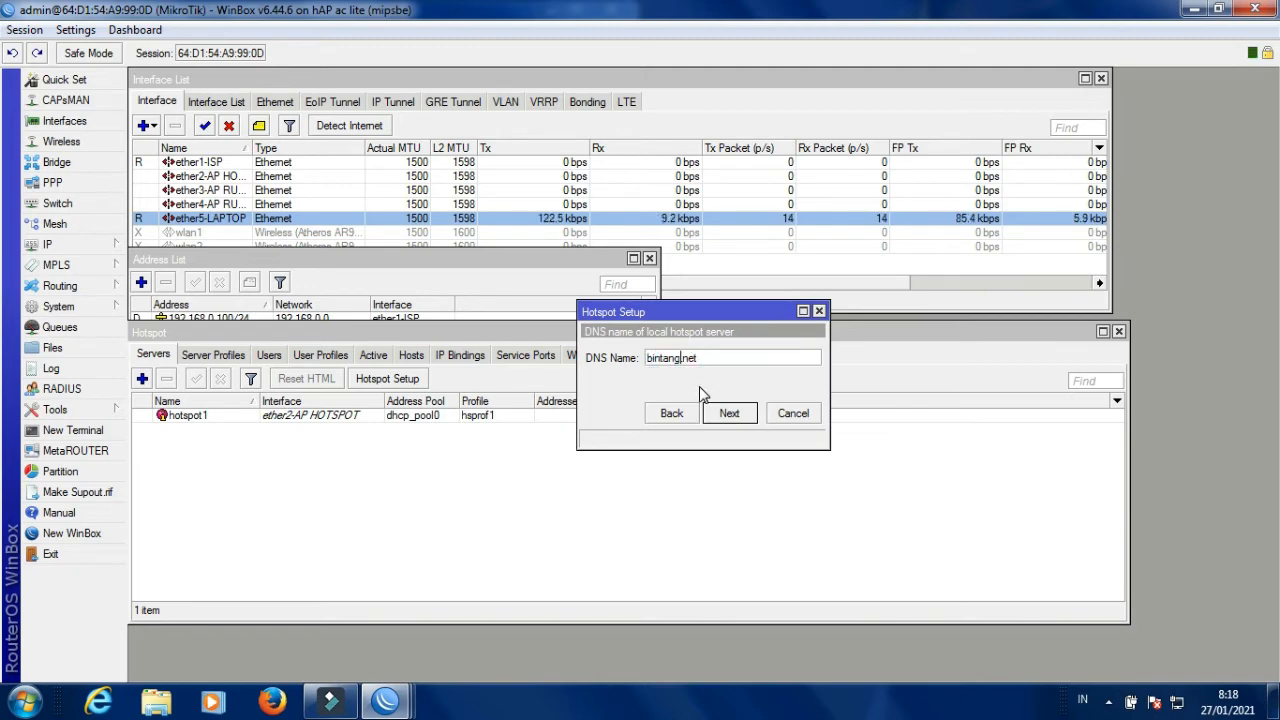
key("BackSpace")
key("BackSpace")
key("BackSpace")
key("BackSpace")
key("BackSpace")
type("bula")
left_click(739, 415)
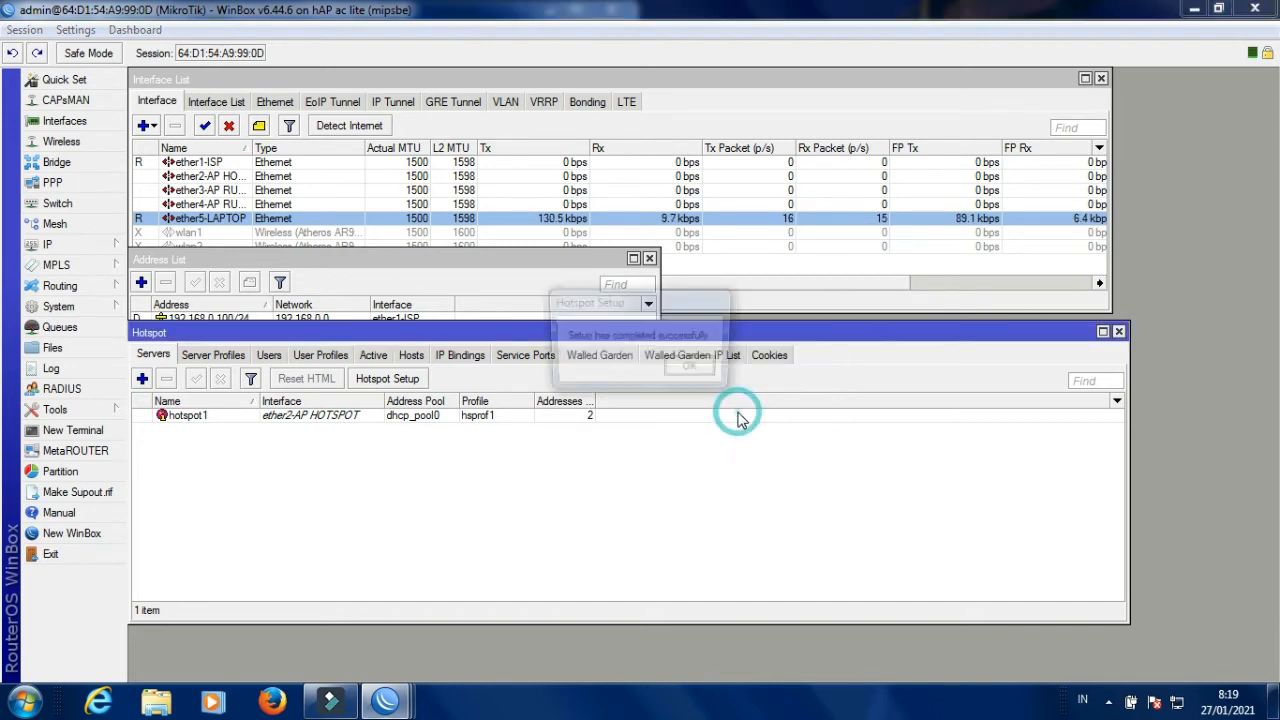
left_click(692, 372)
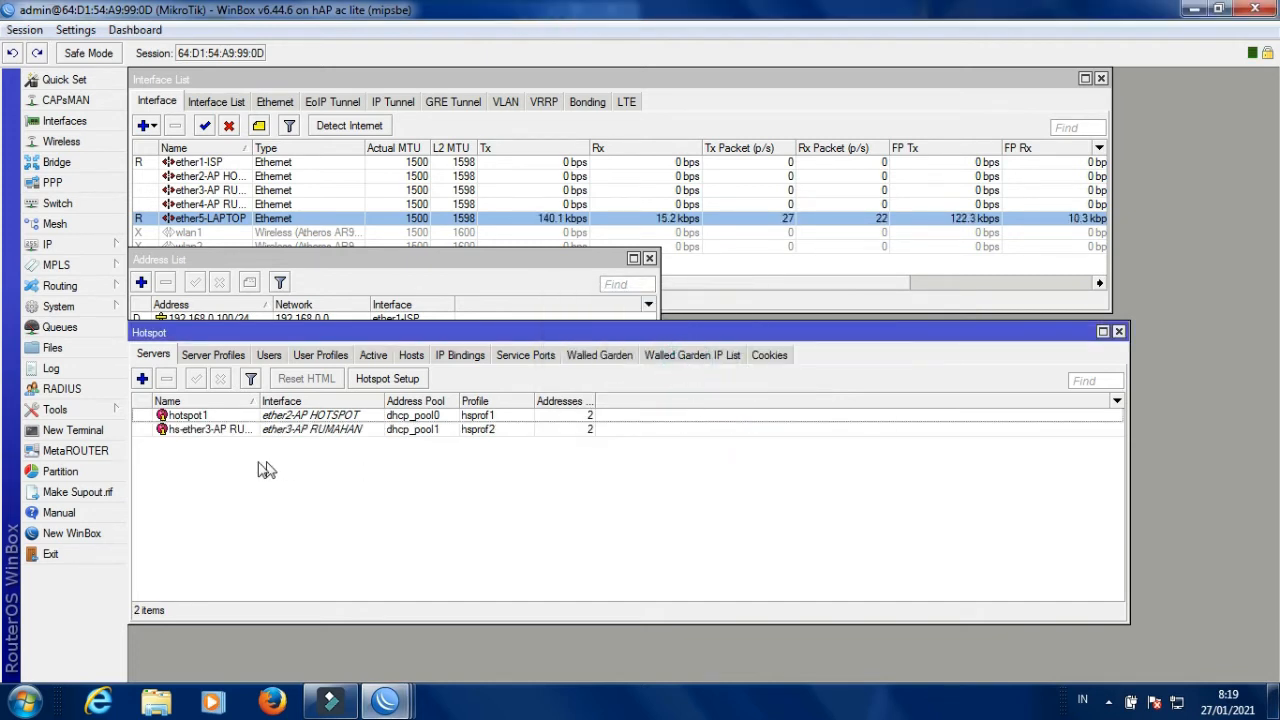
left_click(380, 378)
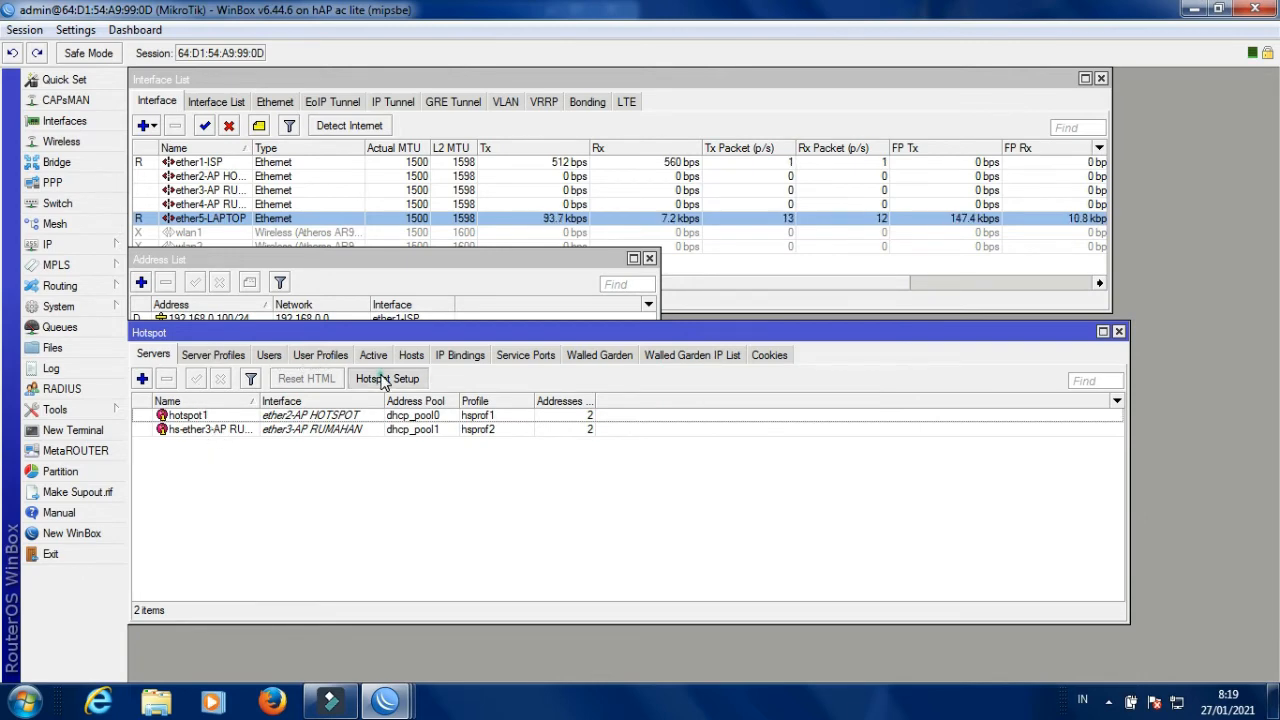
left_click(760, 362)
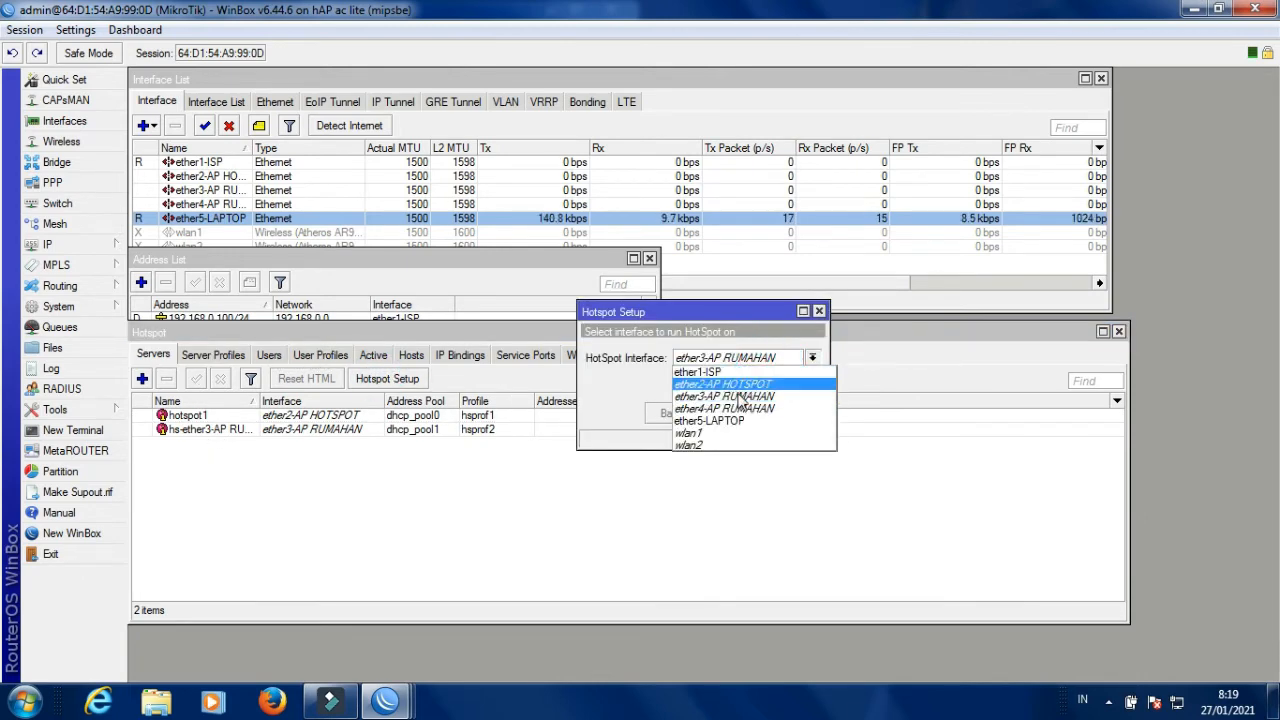
left_click(735, 409)
left_click(729, 414)
left_click(729, 414)
left_click(729, 414)
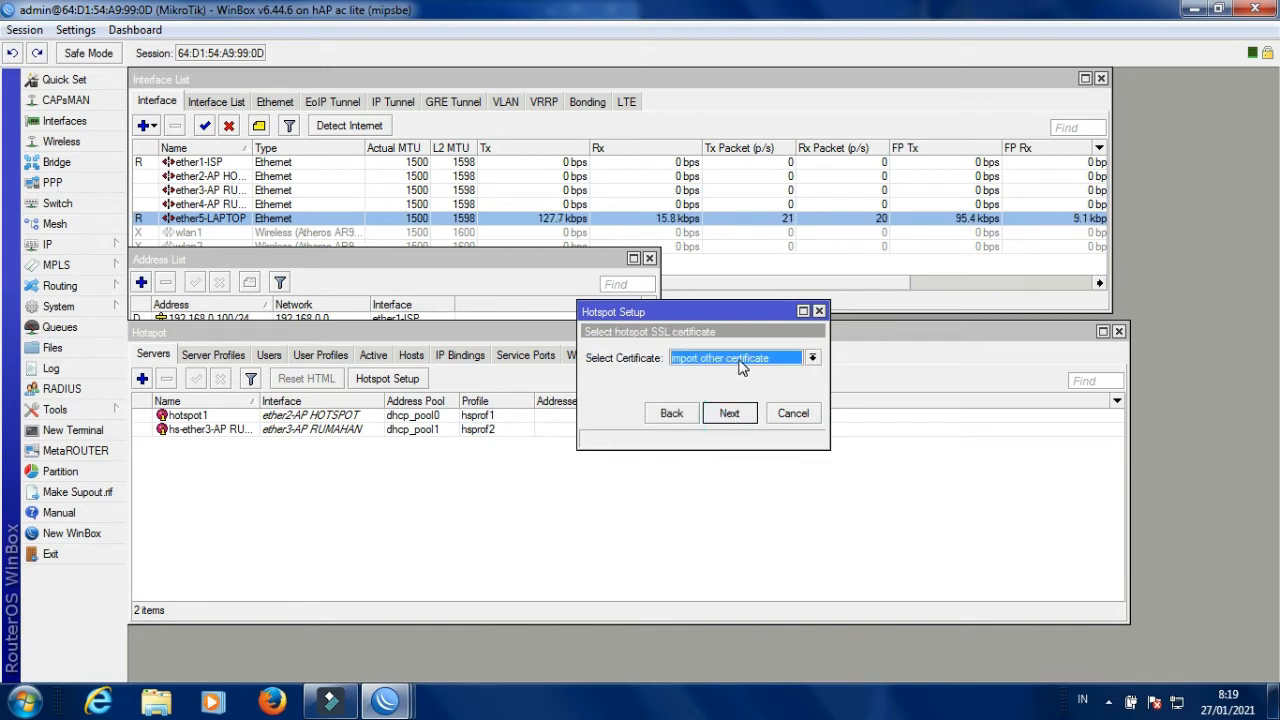
left_click(742, 360)
left_click(735, 383)
left_click(729, 414)
left_click(729, 414)
left_click(729, 414)
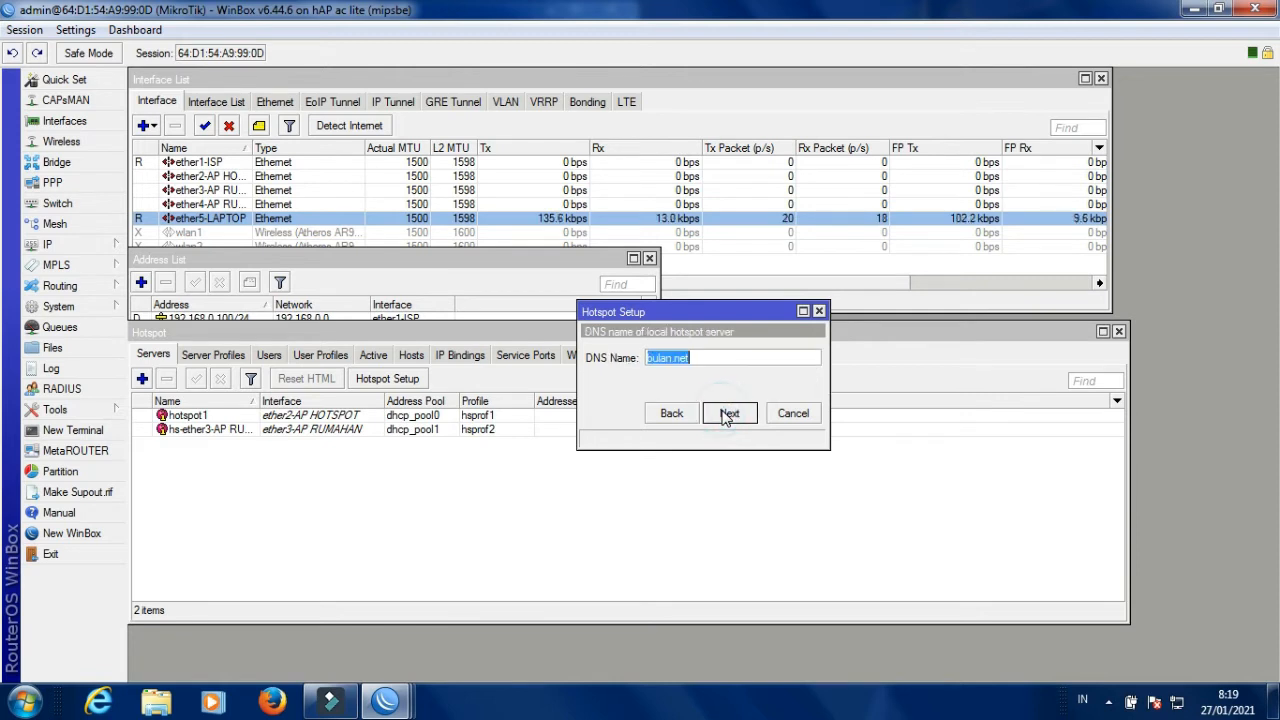
left_click(668, 358)
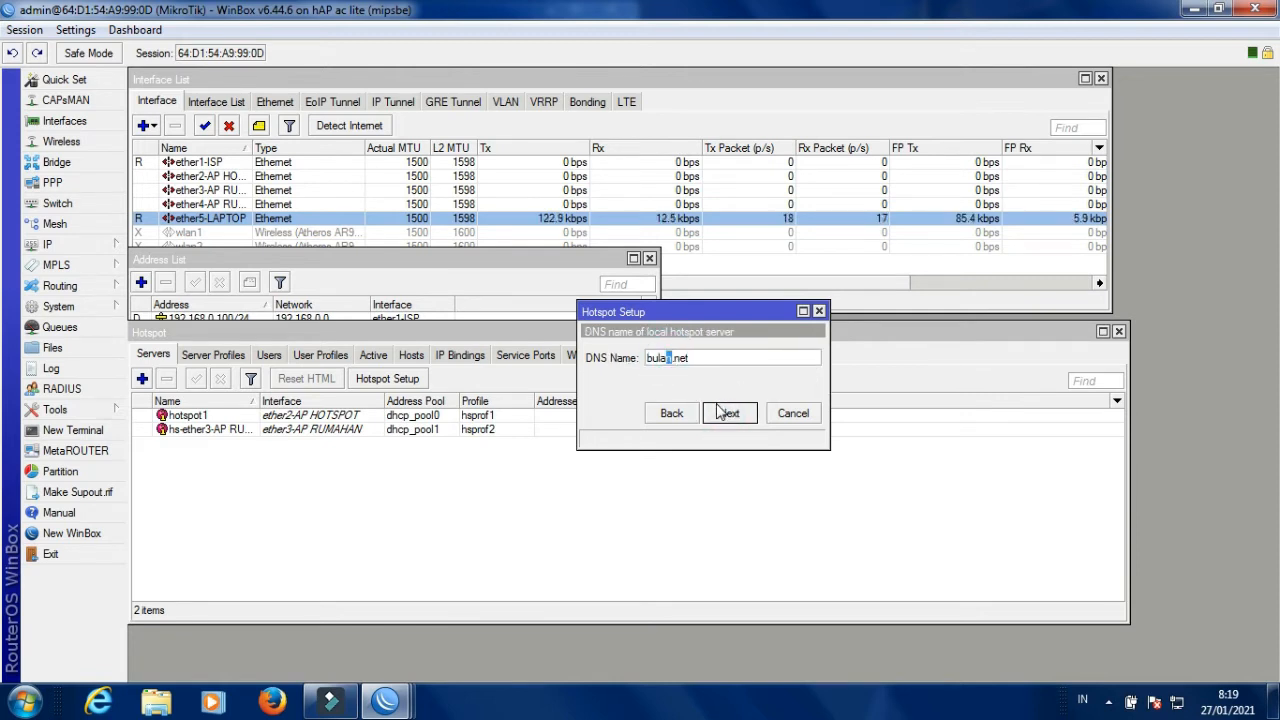
key("BackSpace")
key("BackSpace")
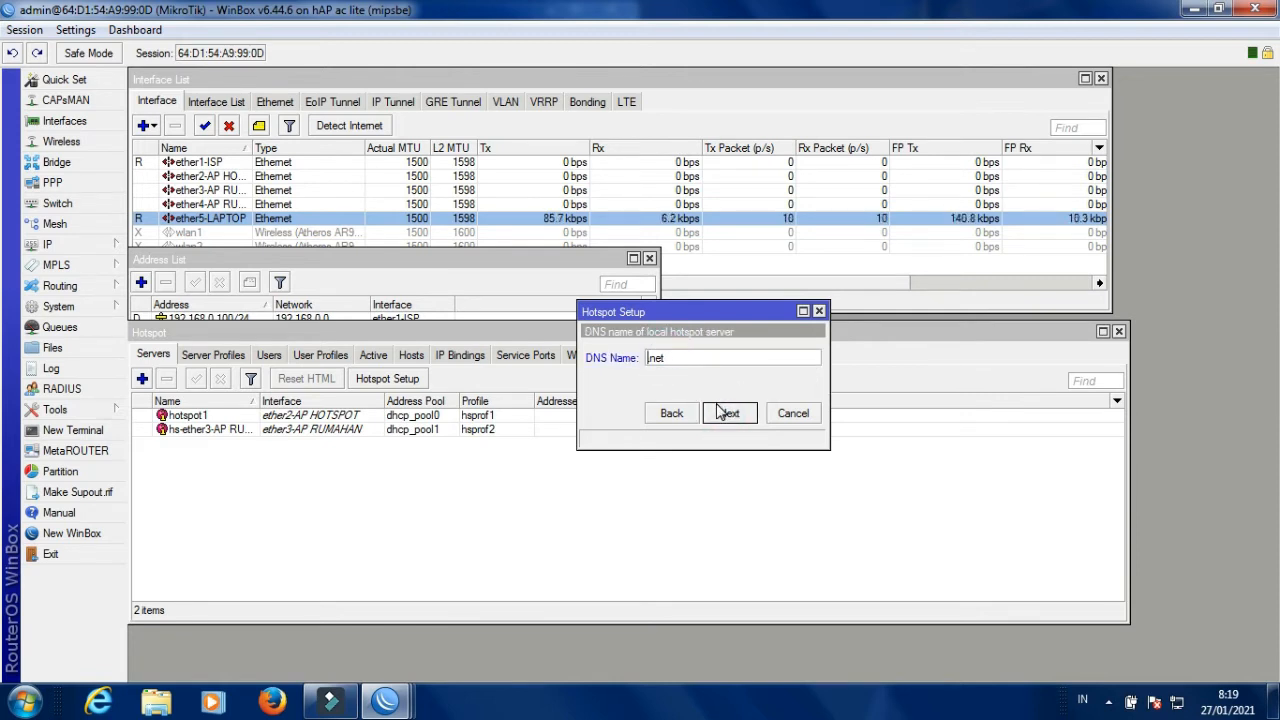
type("atahari")
left_click(728, 414)
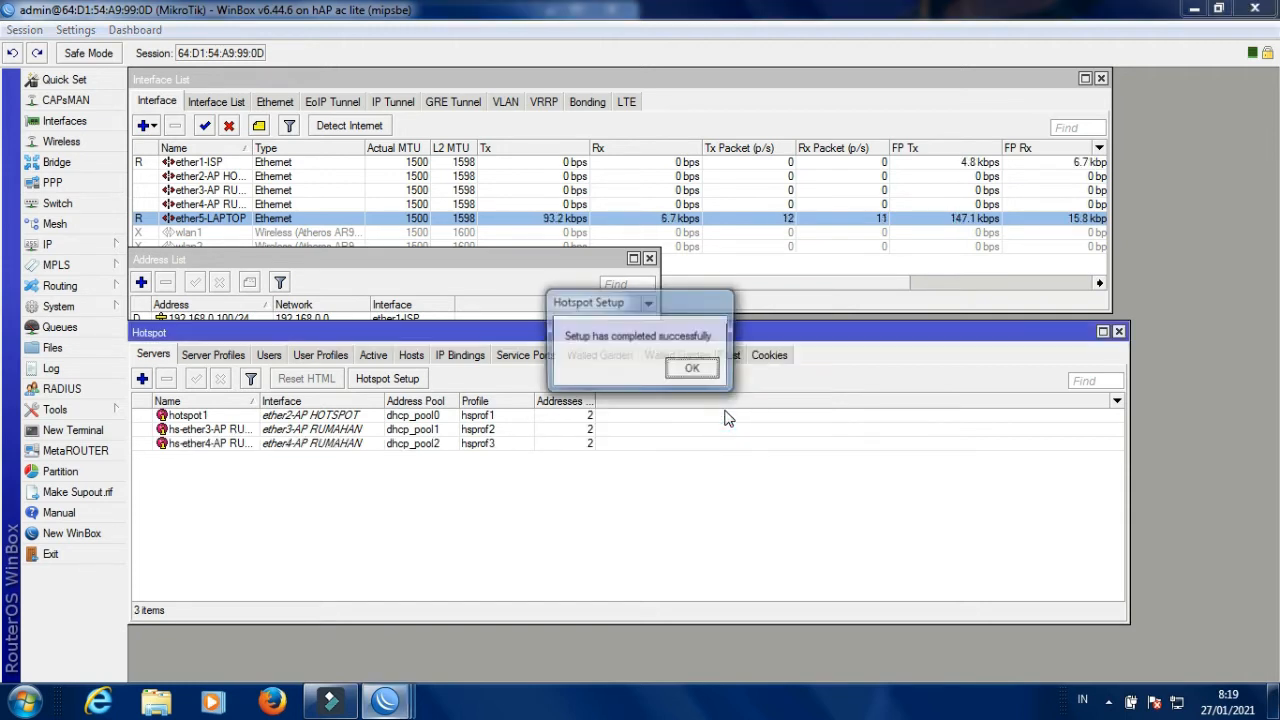
left_click(693, 370)
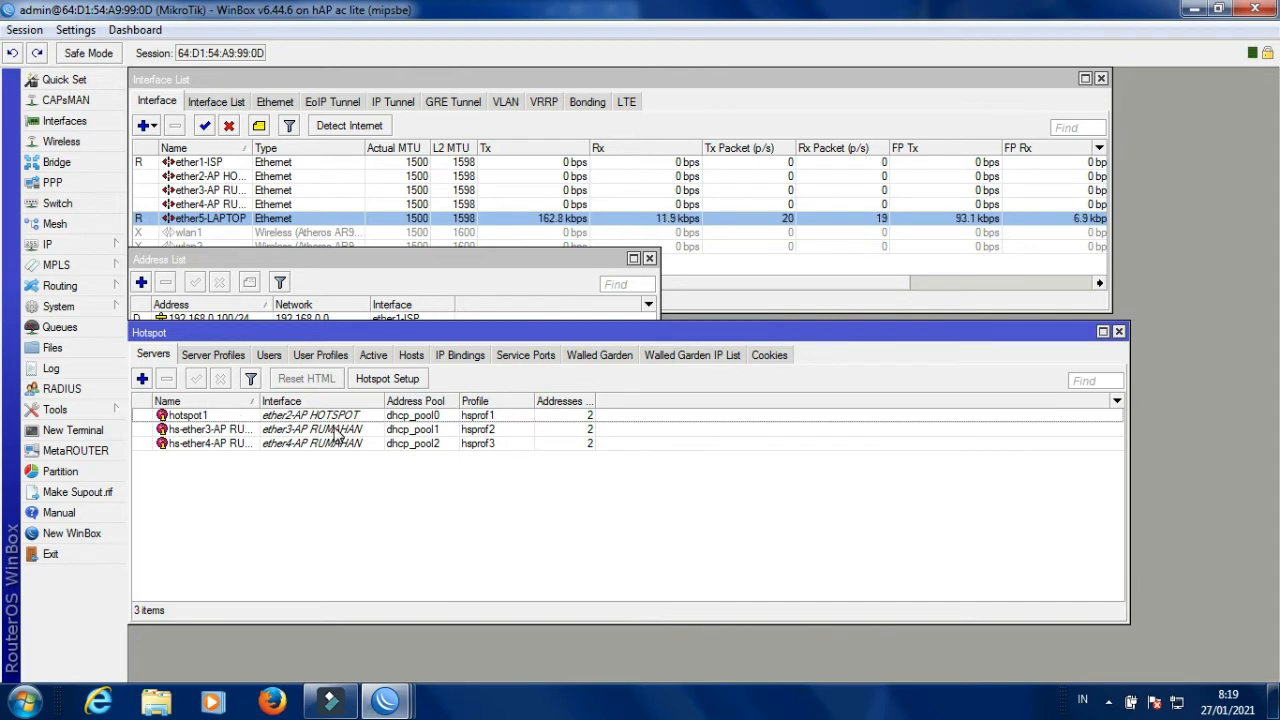
Cancel a new hotspot wizard, then browse the Hotspot server profiles, servers and user profiles.
left_click(398, 381)
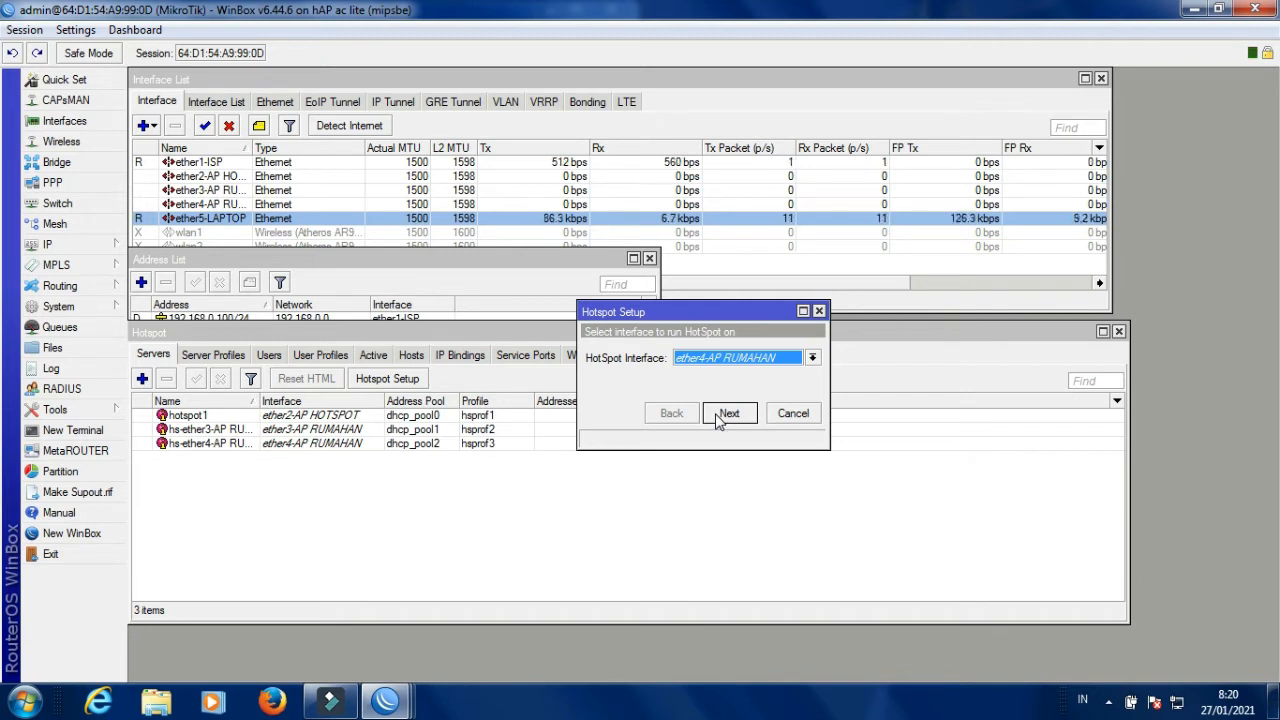
left_click(792, 415)
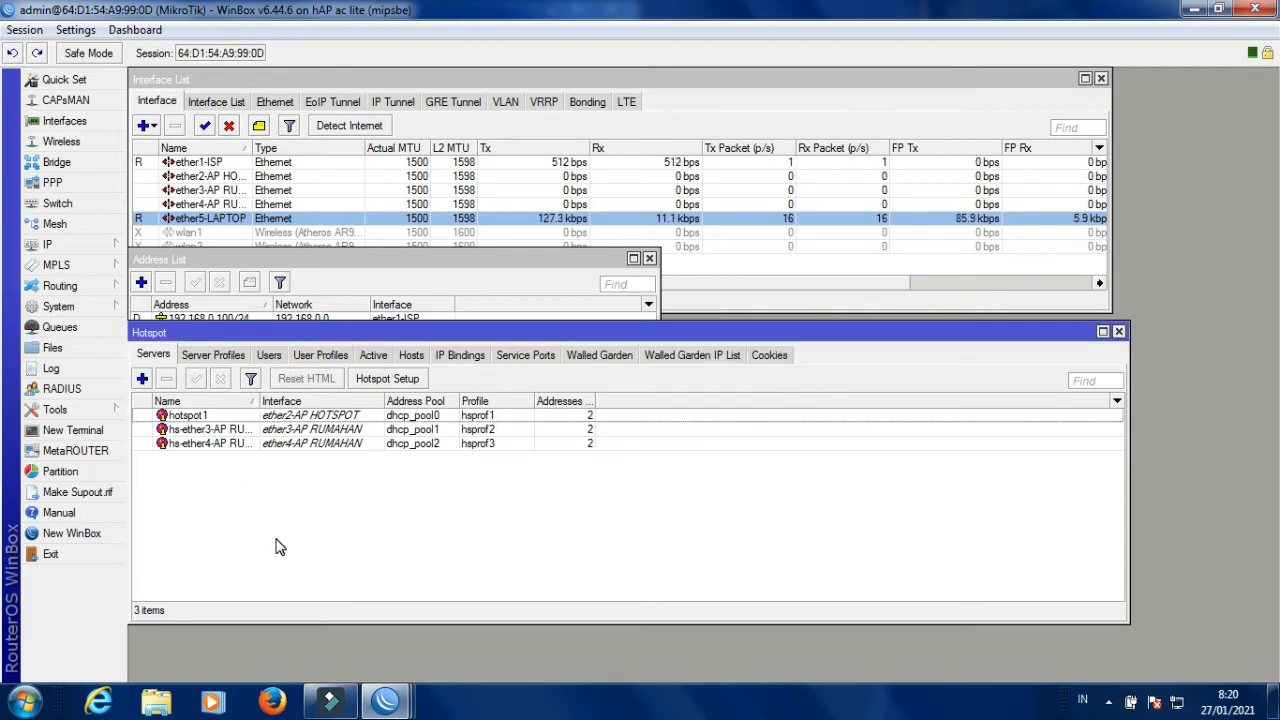
left_click(70, 246)
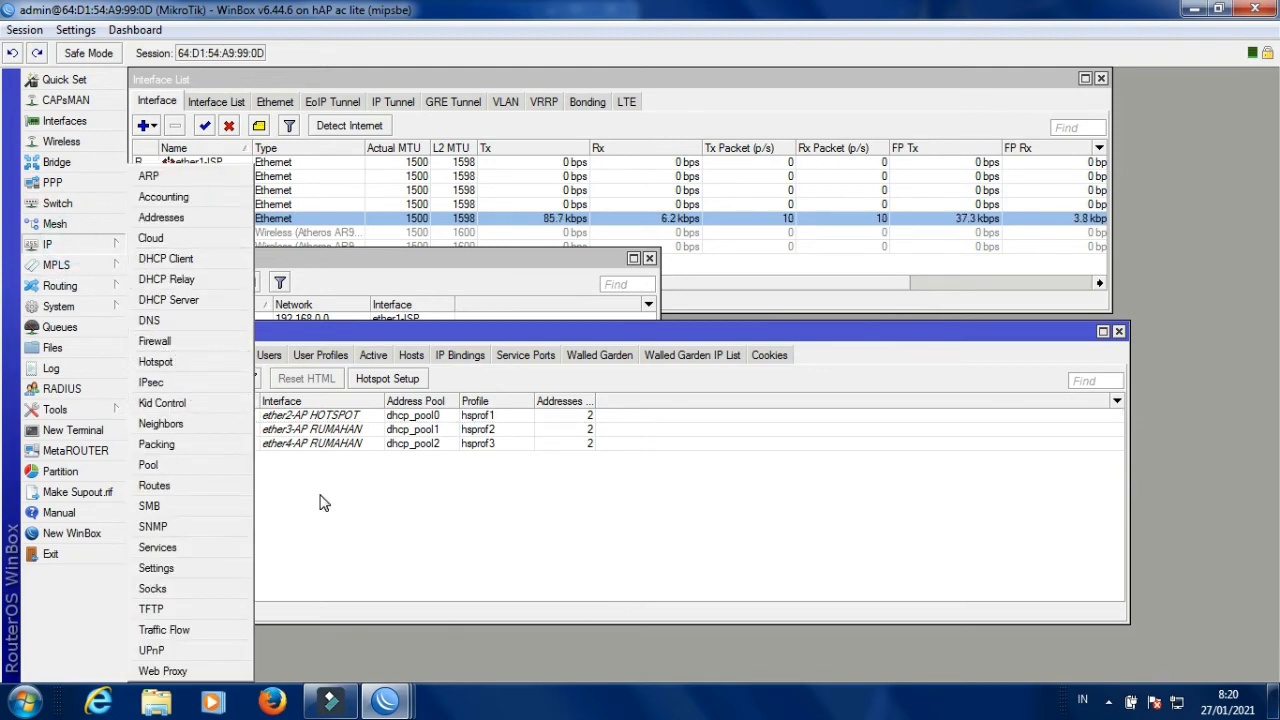
left_click(557, 532)
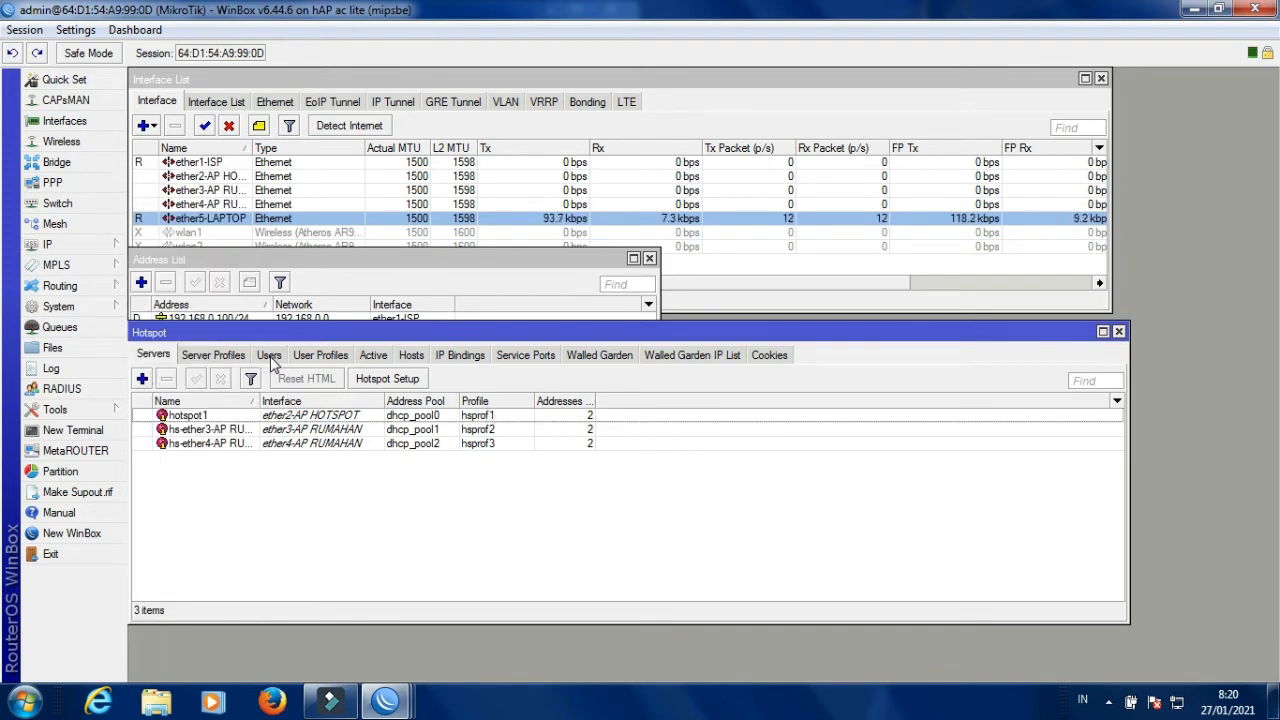
left_click(220, 358)
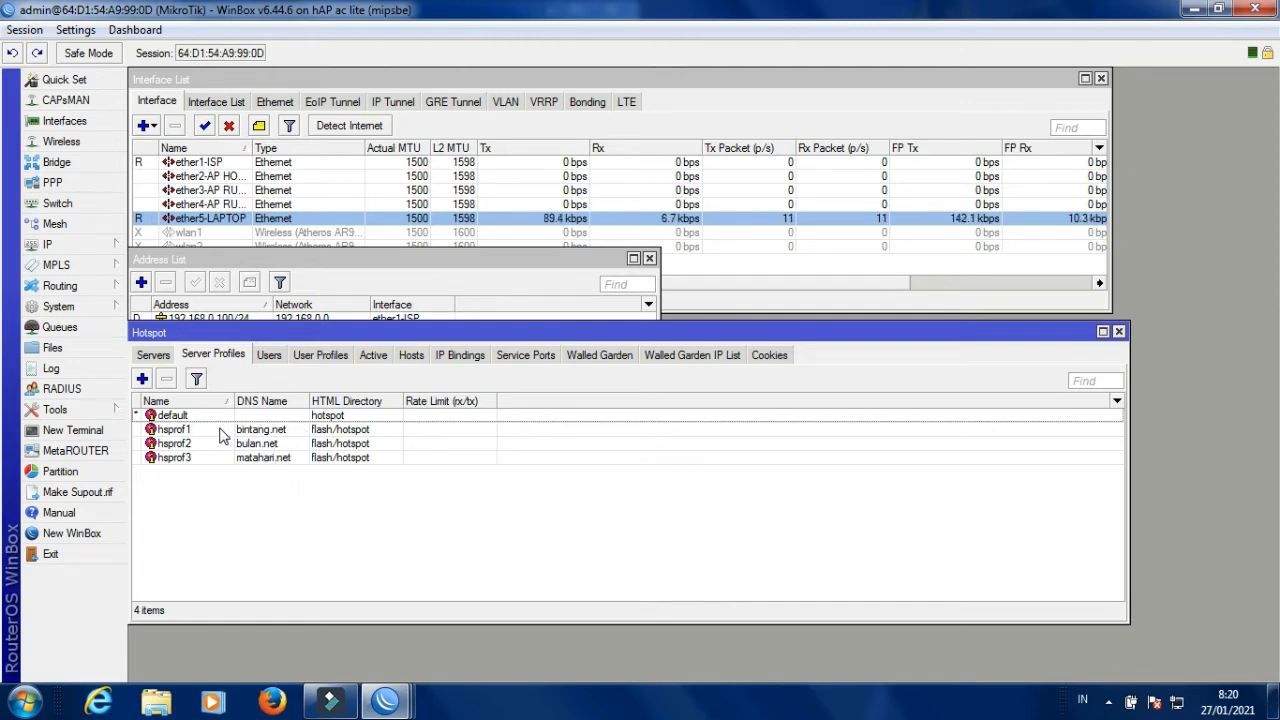
left_click(153, 354)
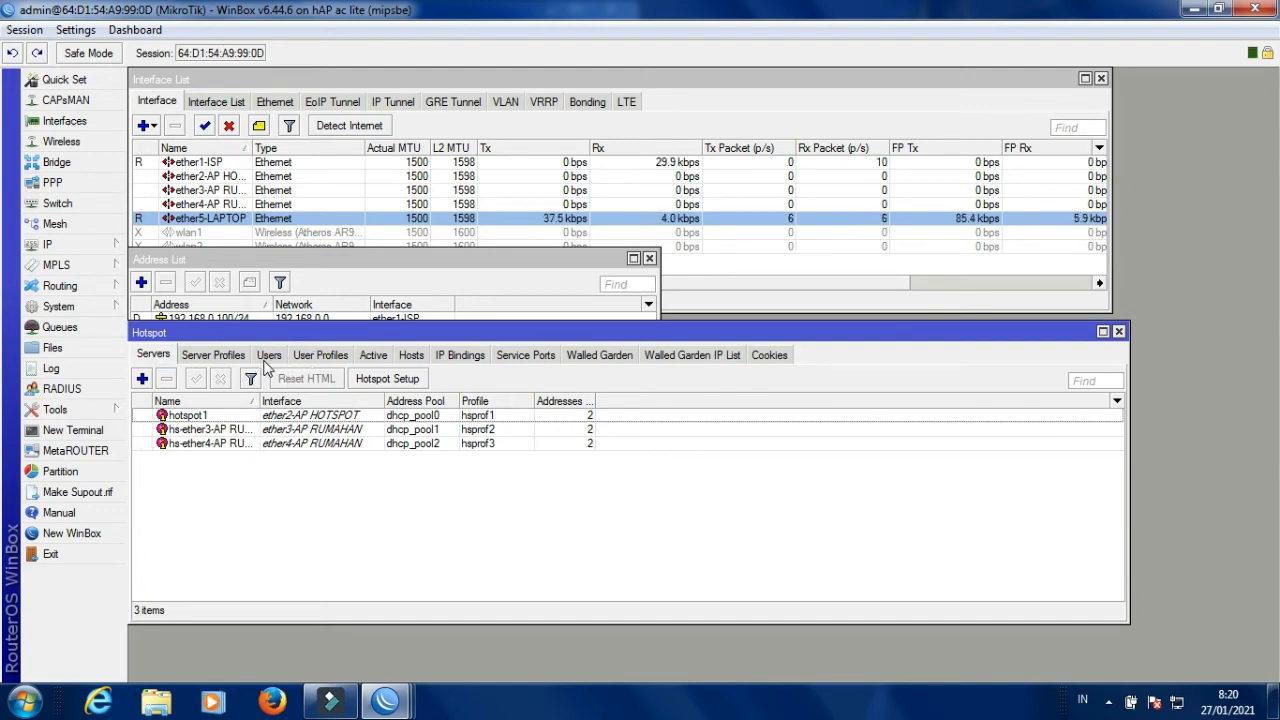
left_click(321, 357)
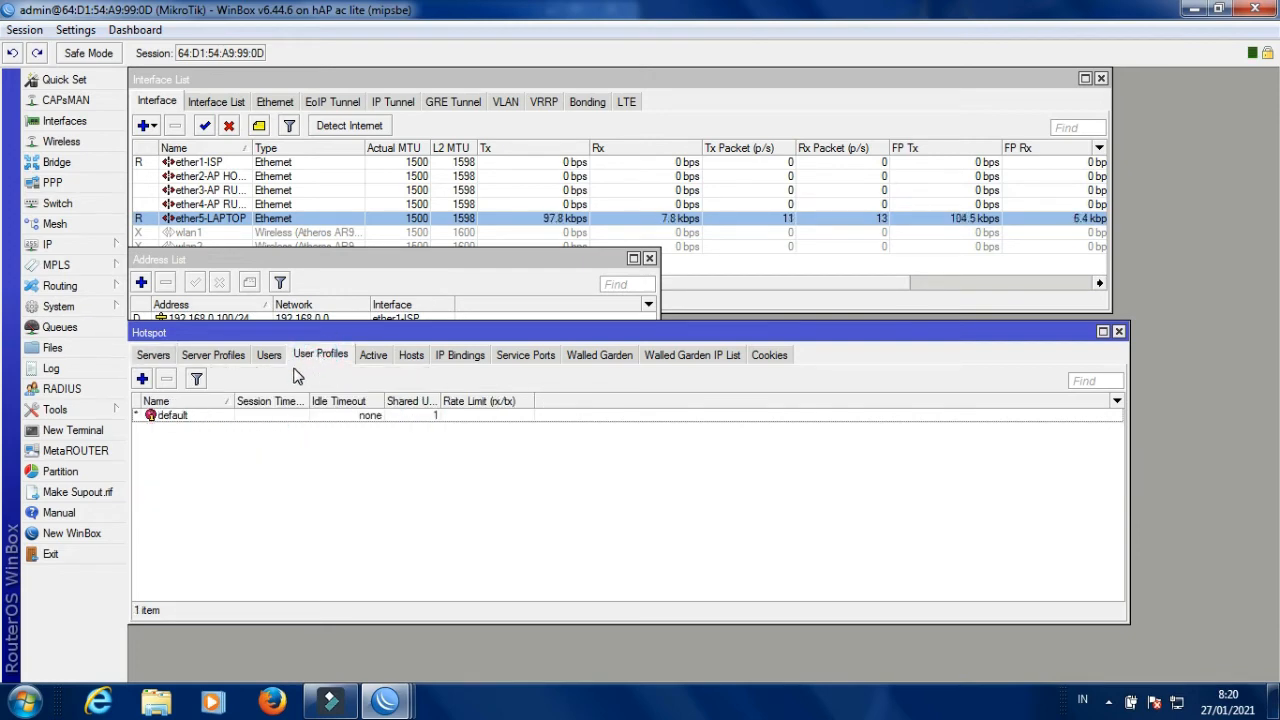
Add a hotspot user profile, renamed from uprof1 to RUMAH, using address pool dhcp_pool0.
left_click(143, 380)
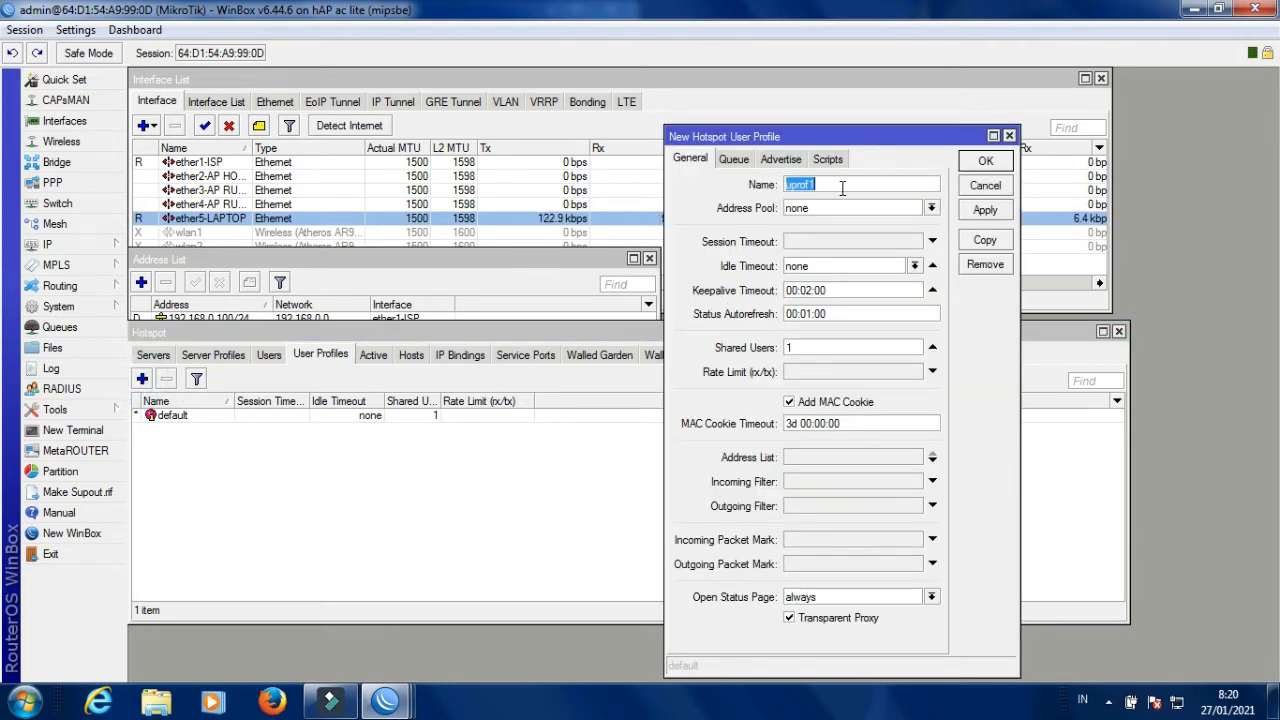
key("BackSpace")
key("BackSpace")
key("BackSpace")
type("RUMAH")
left_click(860, 210)
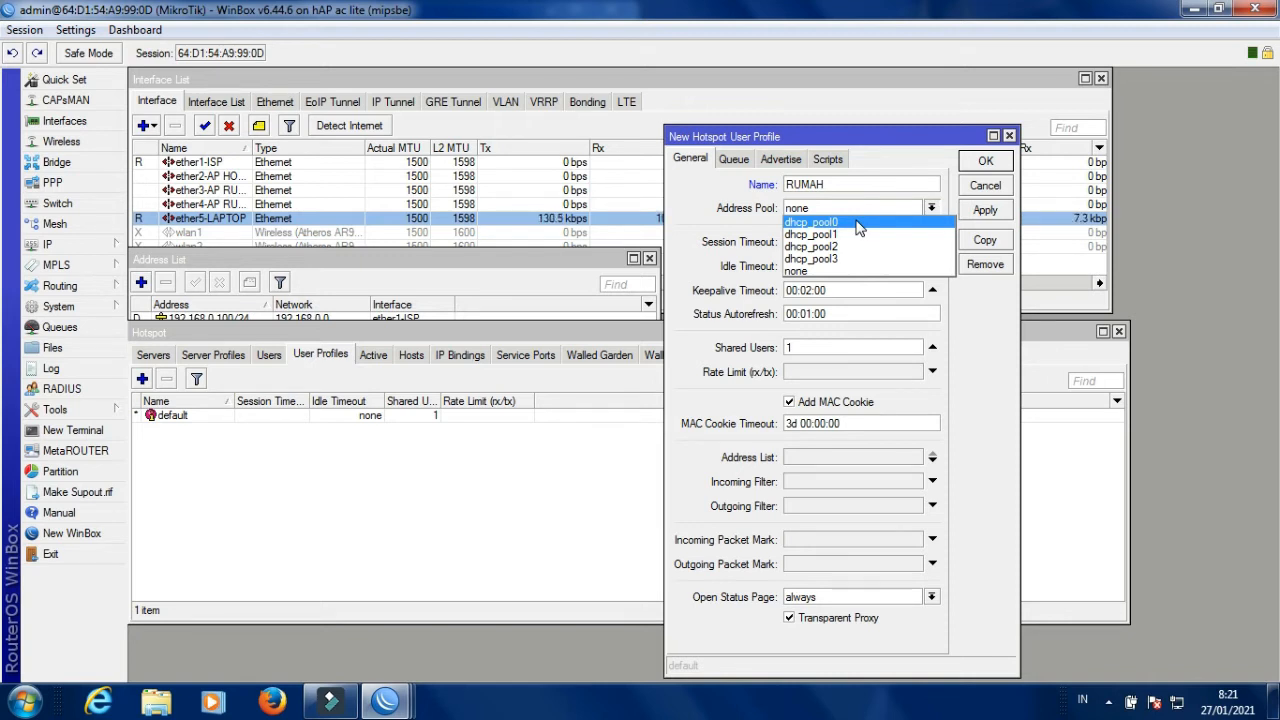
left_click(858, 222)
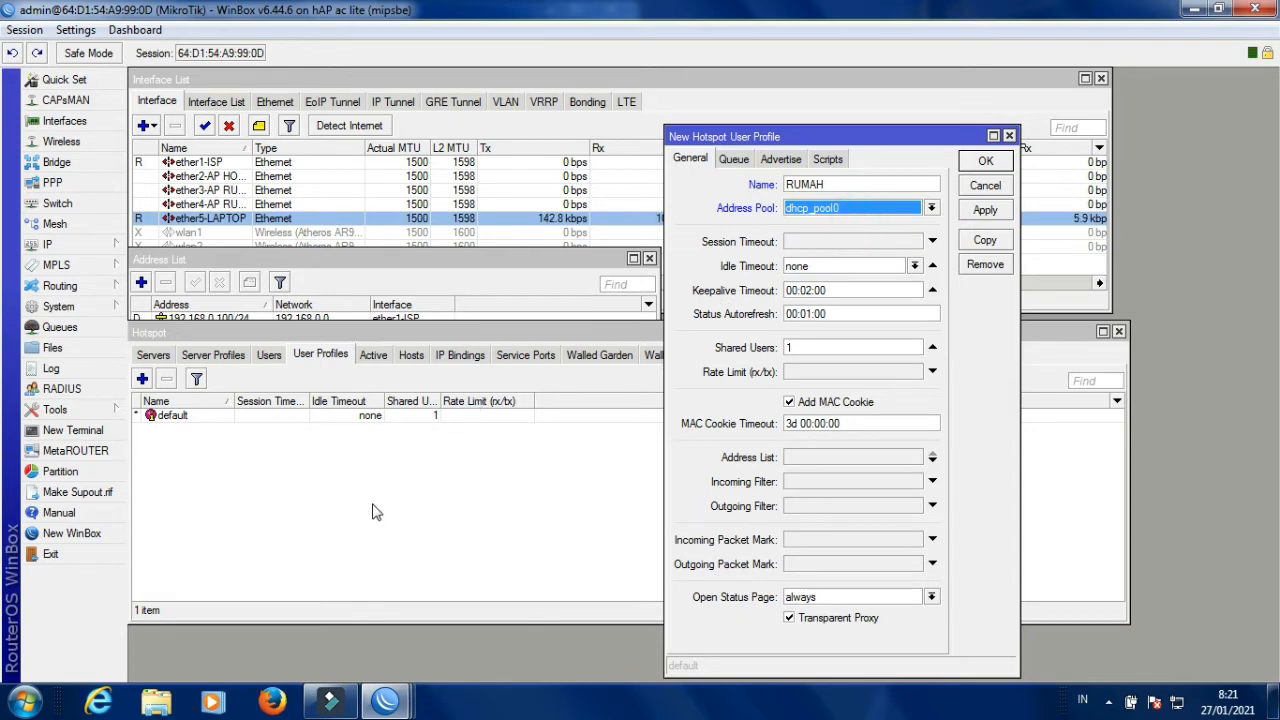
left_click_drag(355, 340, 356, 377)
Check on the Servers list that hotspot1 uses dhcp_pool0, then return to the RUMAH profile.
left_click(393, 274)
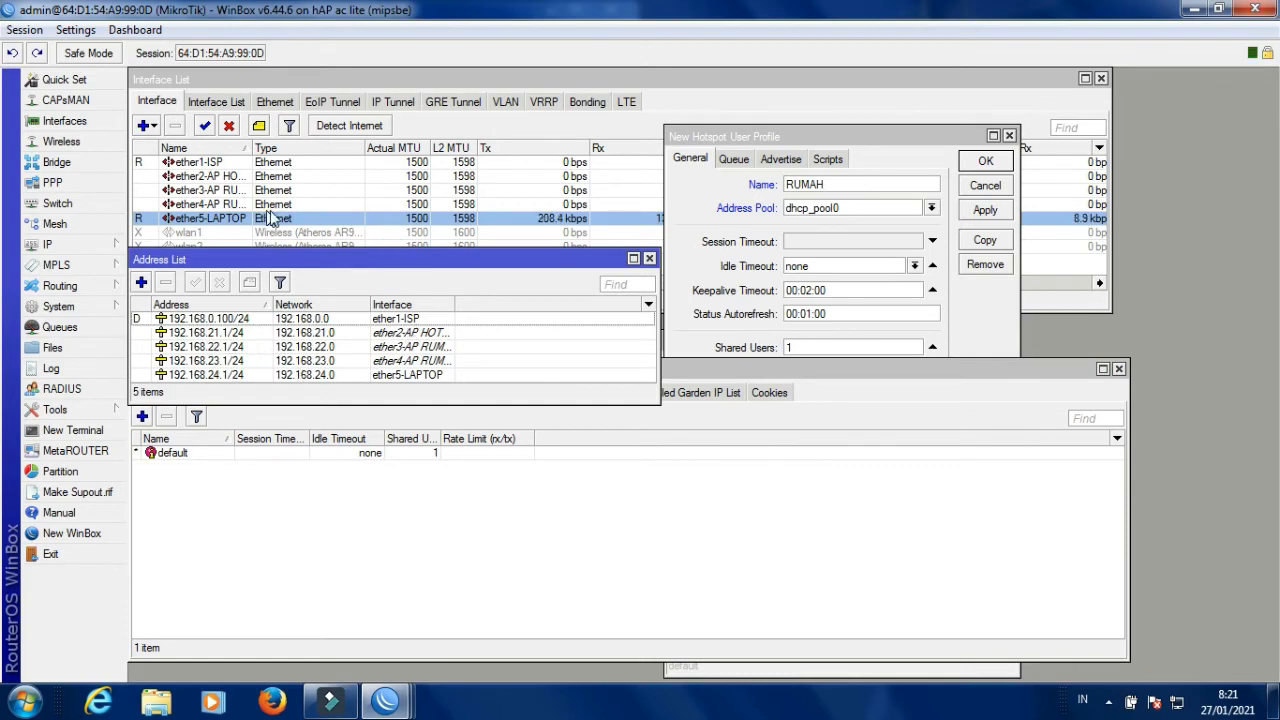
left_click(366, 503)
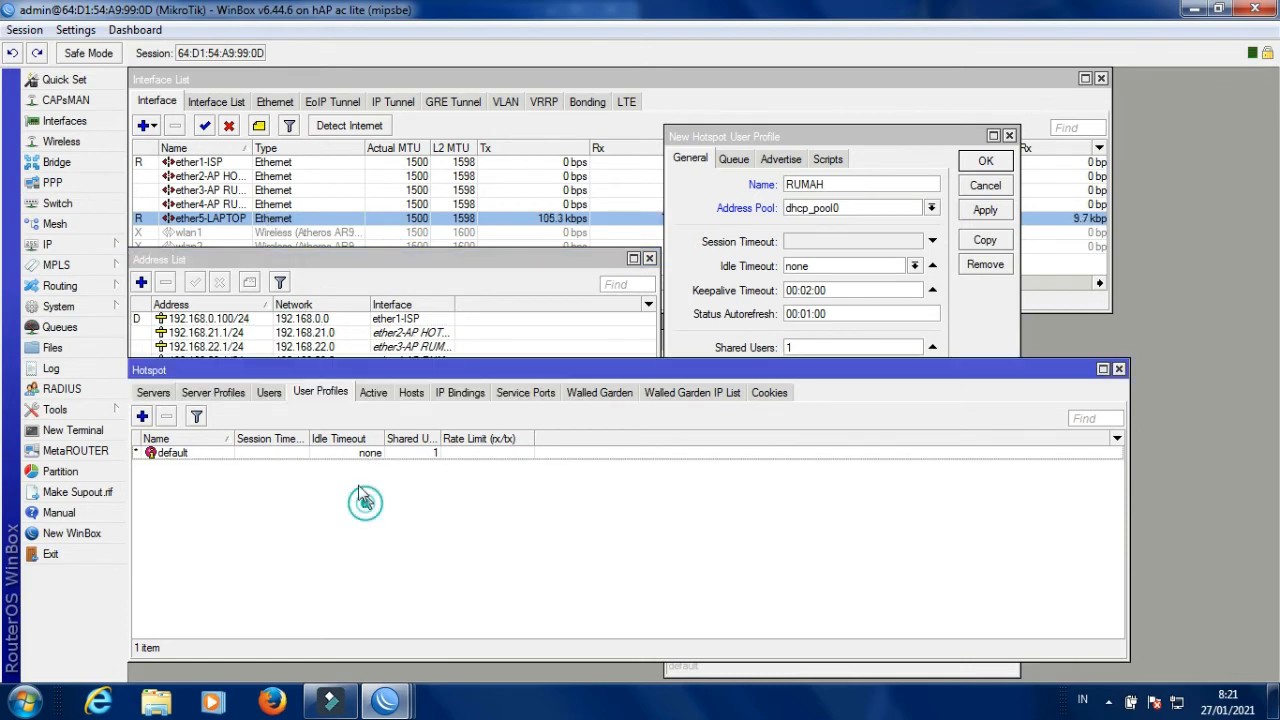
left_click(155, 392)
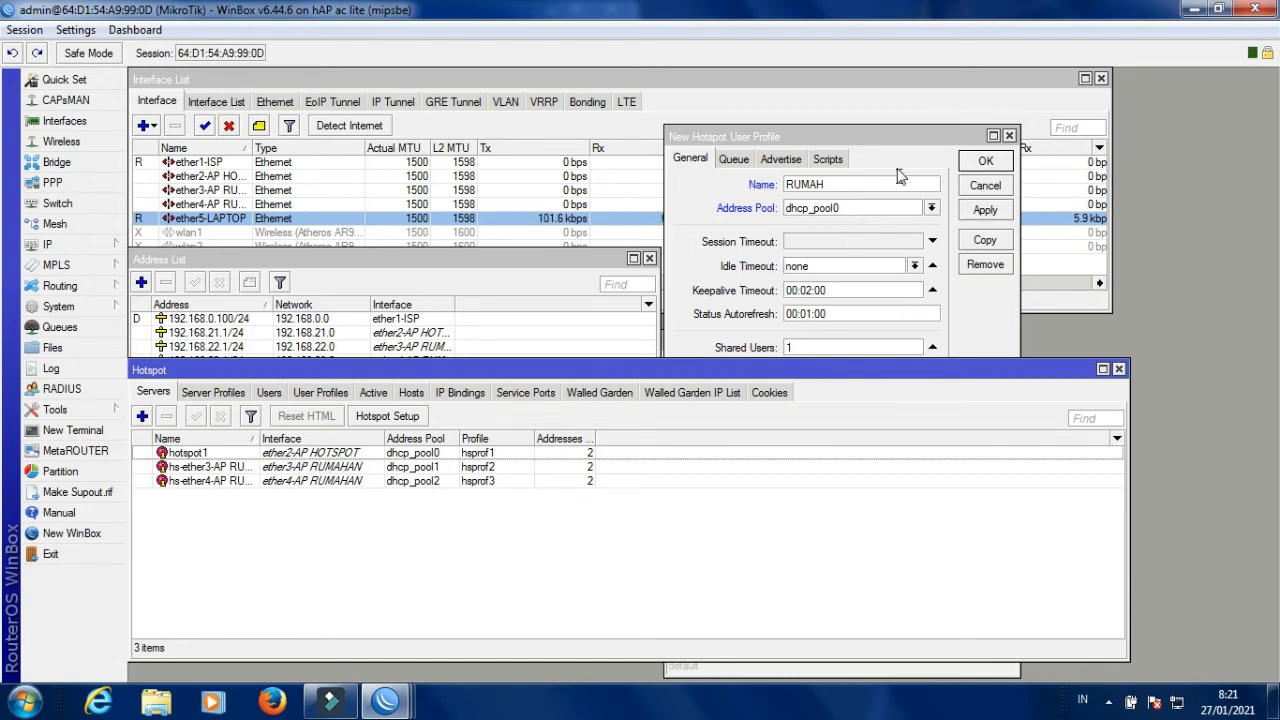
left_click(899, 133)
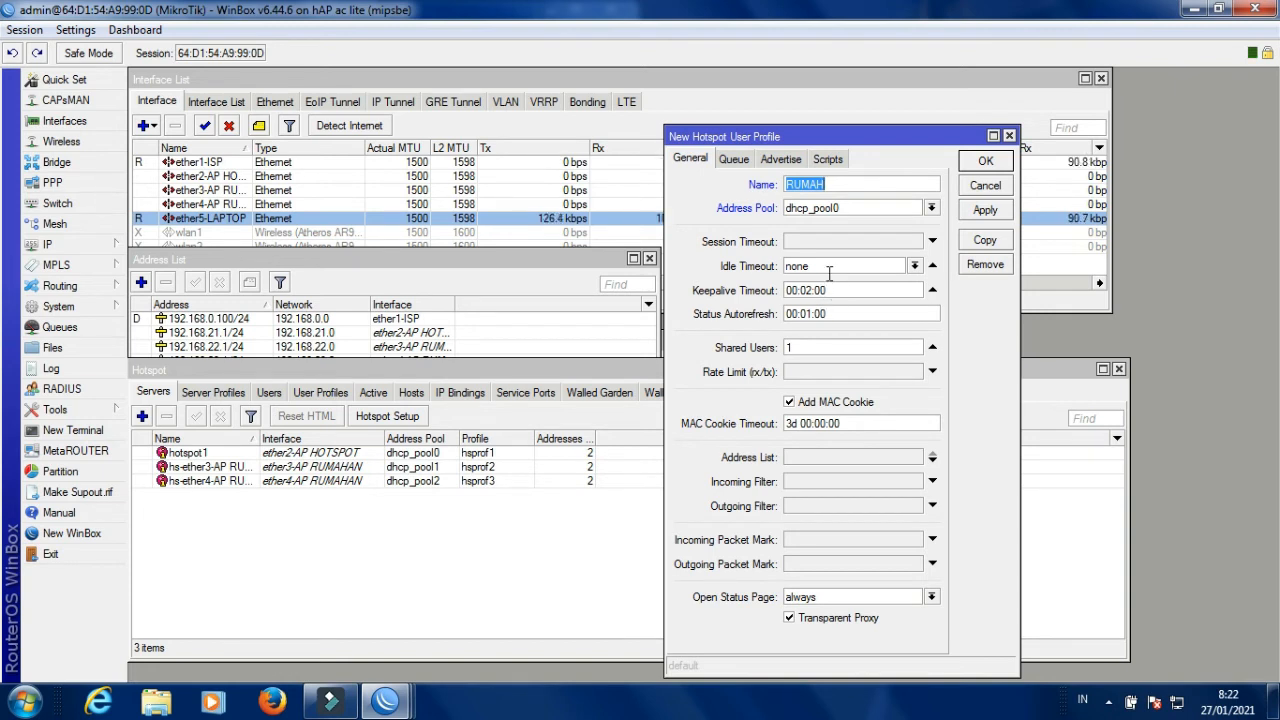
Change the RUMAH profile's Status Autorefresh from 00:01:00 to 00:00:30.
double_click(818, 313)
mouse_move(813, 313)
left_mouse_down()
mouse_move(796, 314)
mouse_move(831, 314)
left_mouse_up()
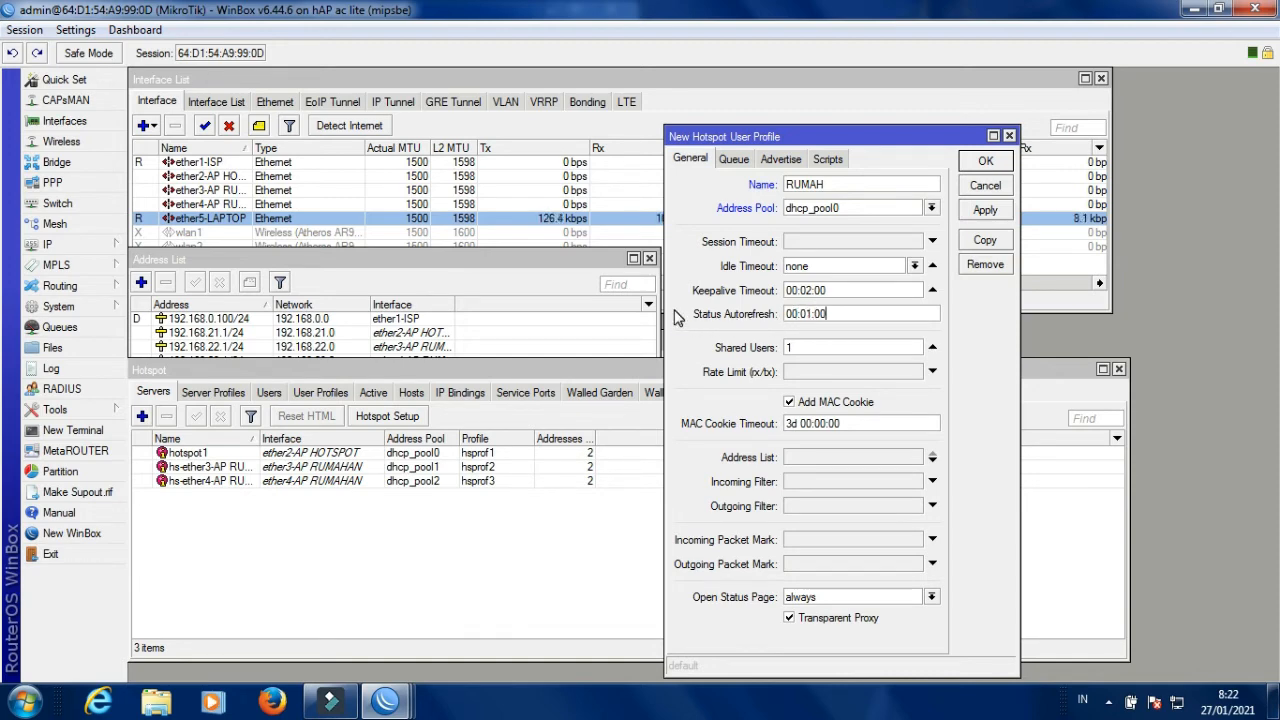
left_click(806, 314)
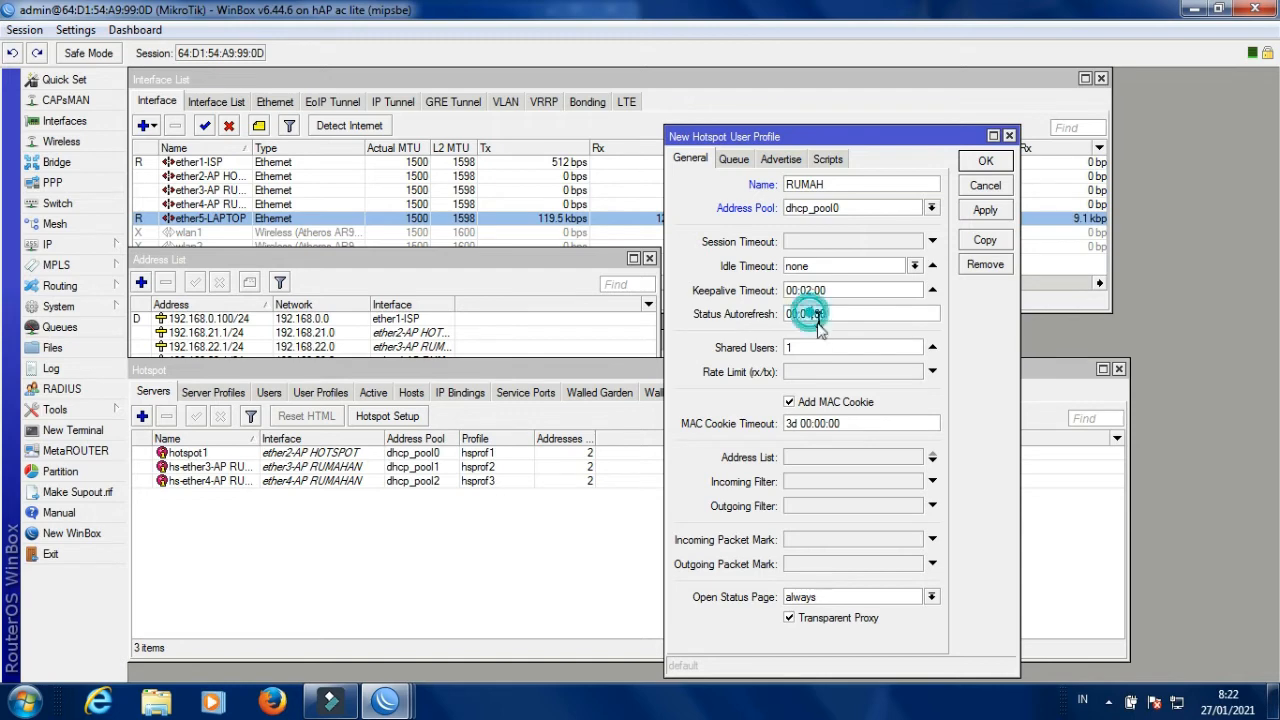
key("BackSpace")
type("0")
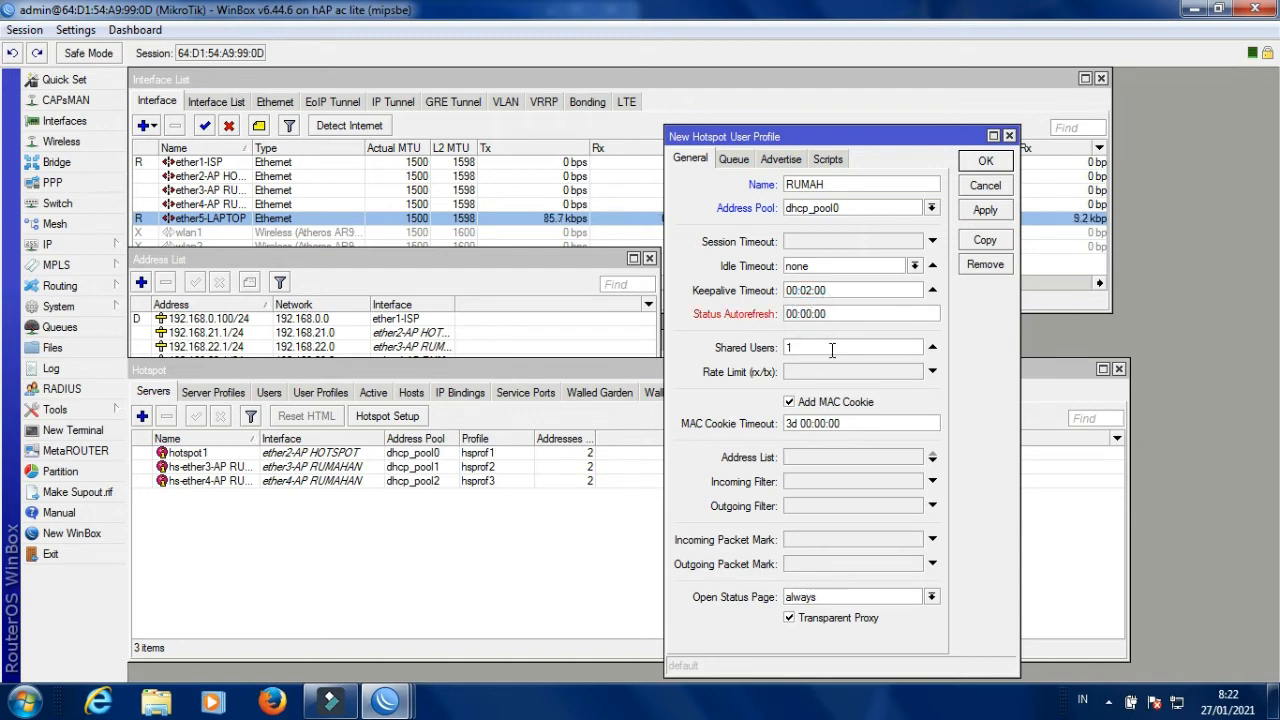
left_click(816, 313)
key("BackSpace")
type("3")
Copy the 00:00:30 value and select Idle Timeout's 'none' to replace it.
left_click_drag(830, 316, 767, 316)
key("ctrl+c")
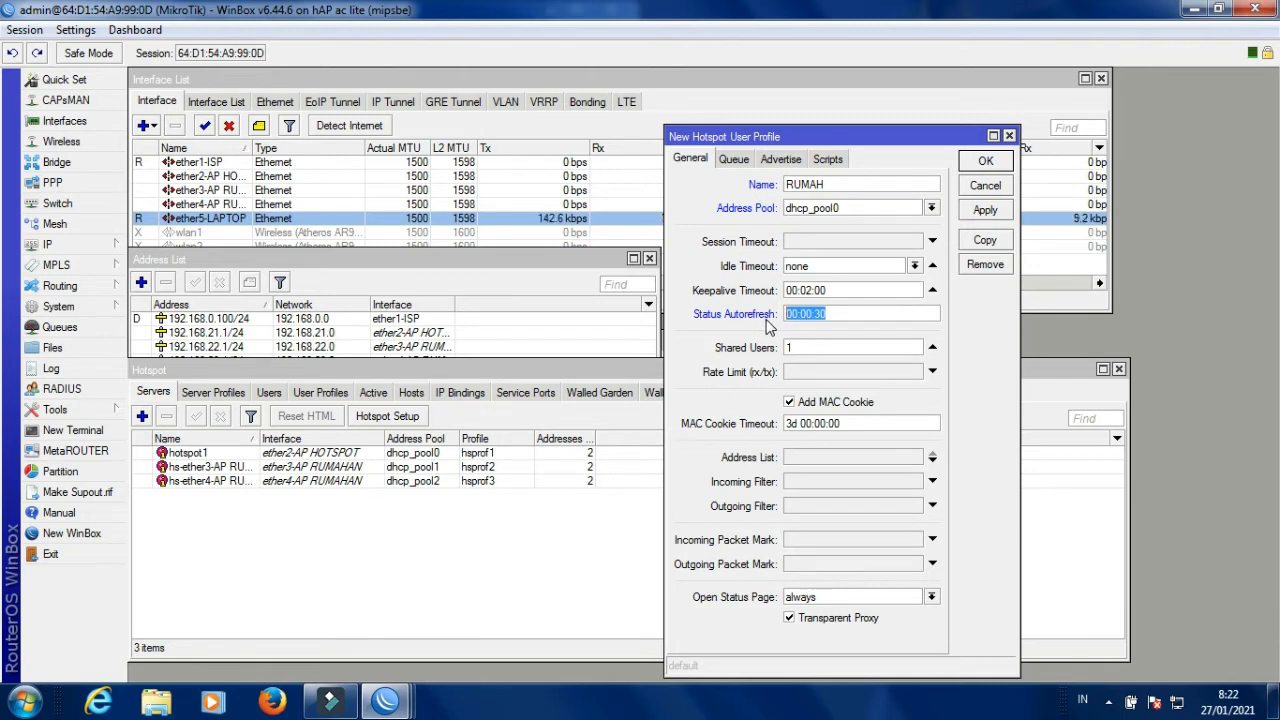
right_click(807, 312)
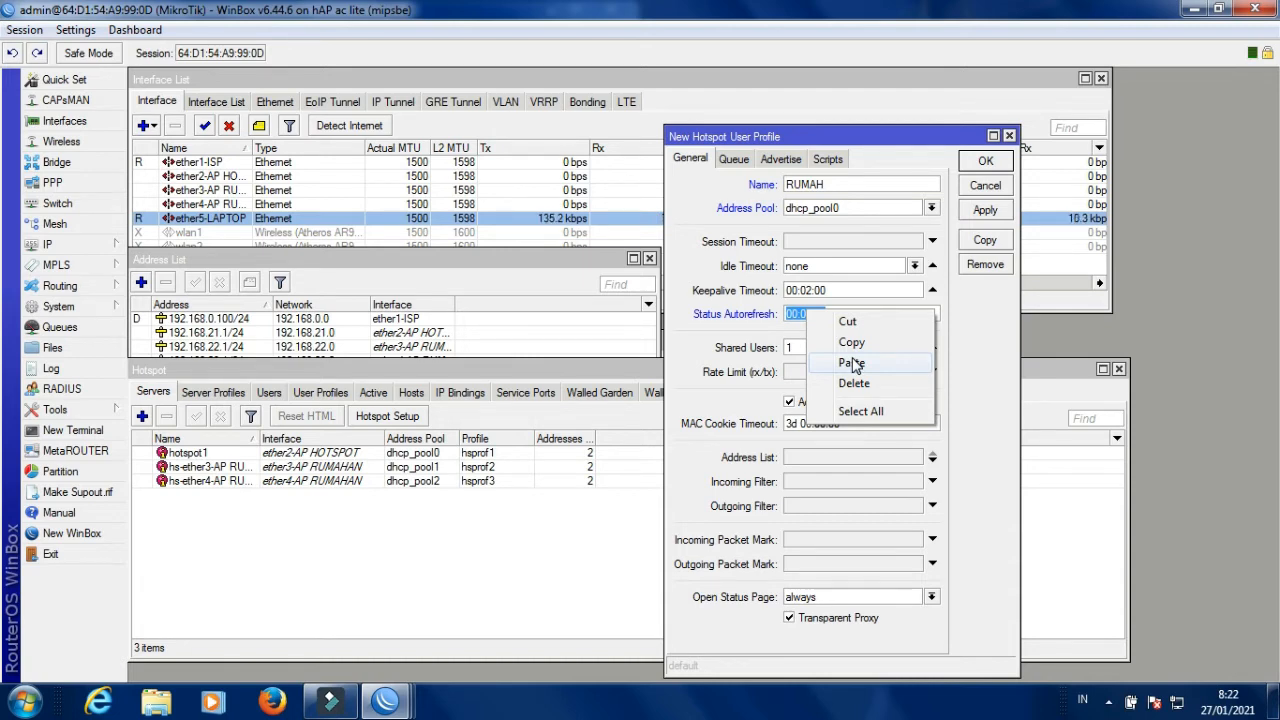
left_click(865, 343)
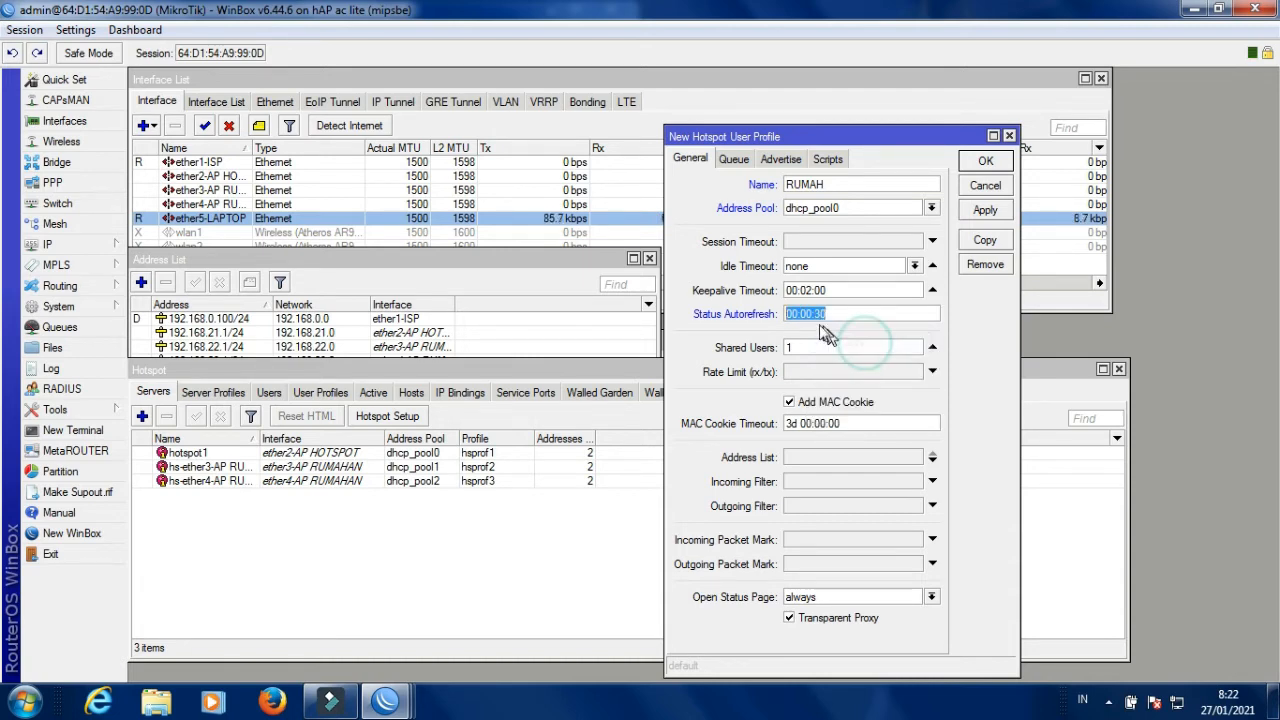
left_click(818, 266)
double_click(818, 266)
right_click(819, 266)
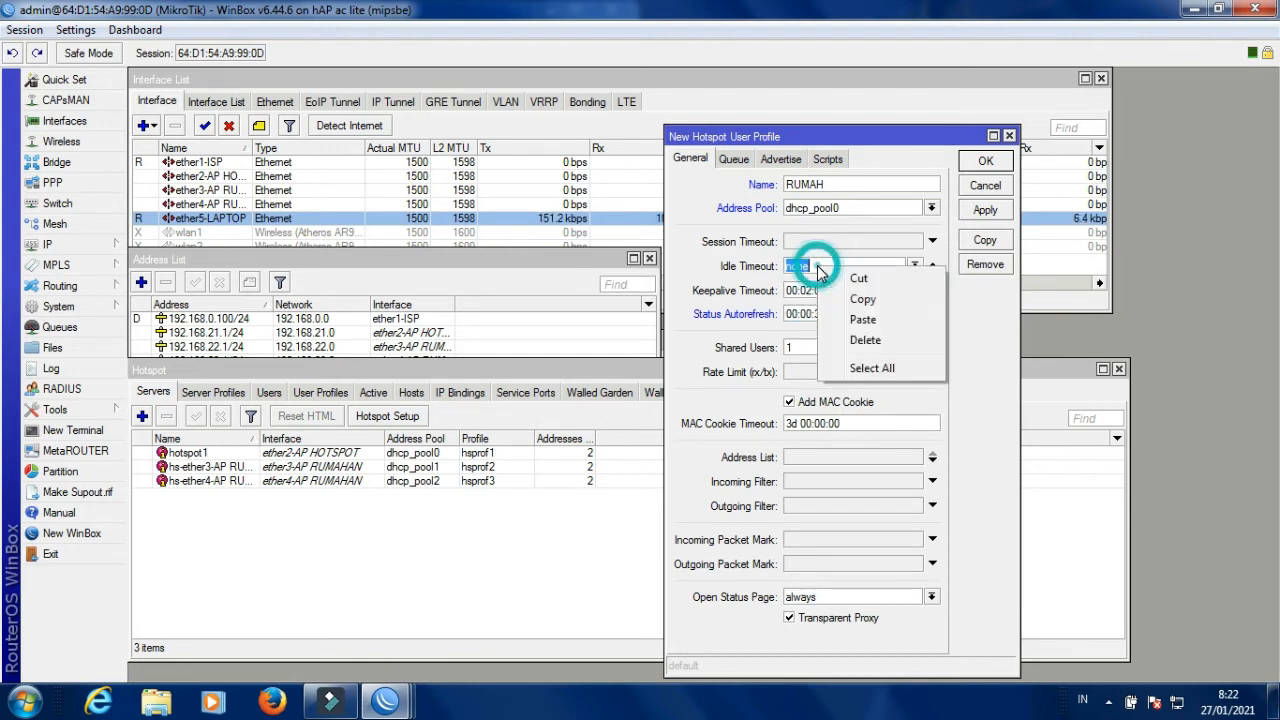
Paste 00:00:30 as the Idle Timeout and edit Keepalive Timeout to 19:10:00.
left_click(868, 320)
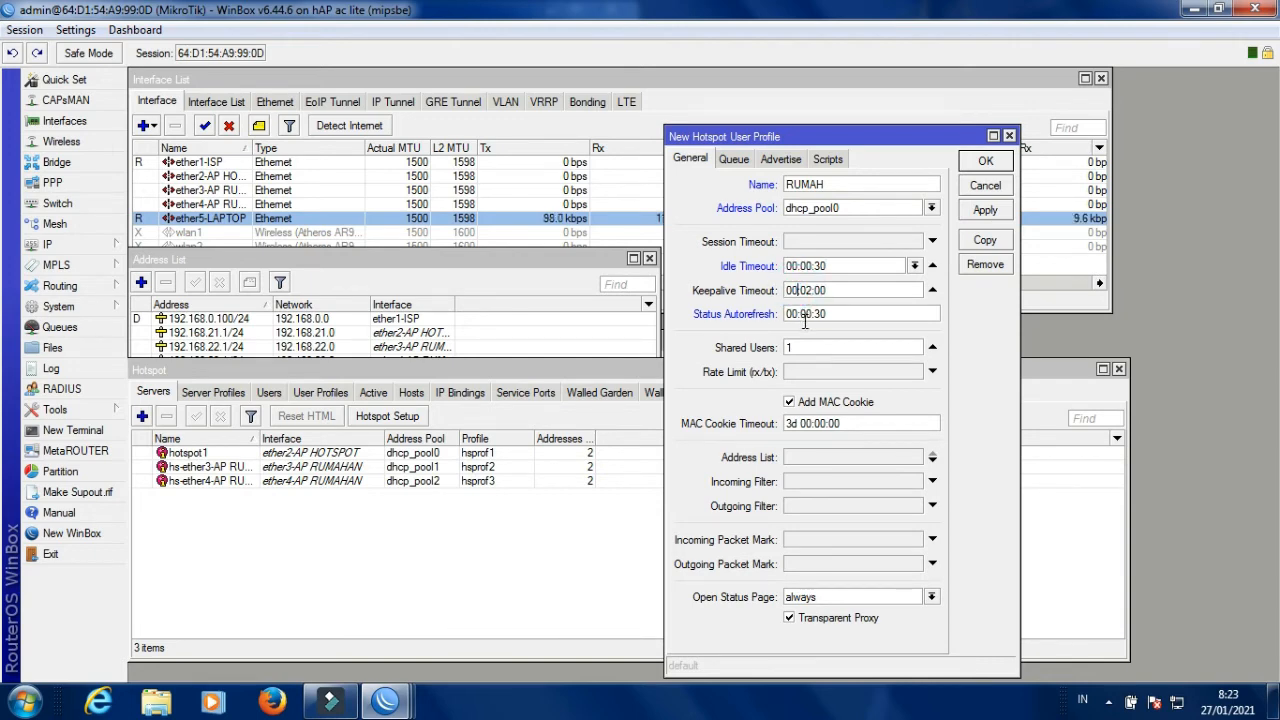
key("BackSpace")
key("BackSpace")
type("19")
key("Right")
key("Right")
key("Delete")
double_click(804, 314)
type("1")
left_click(797, 290)
Remove the stray 1 from Status Autorefresh and paste 00:00:30 back in.
left_click(801, 313)
key("BackSpace")
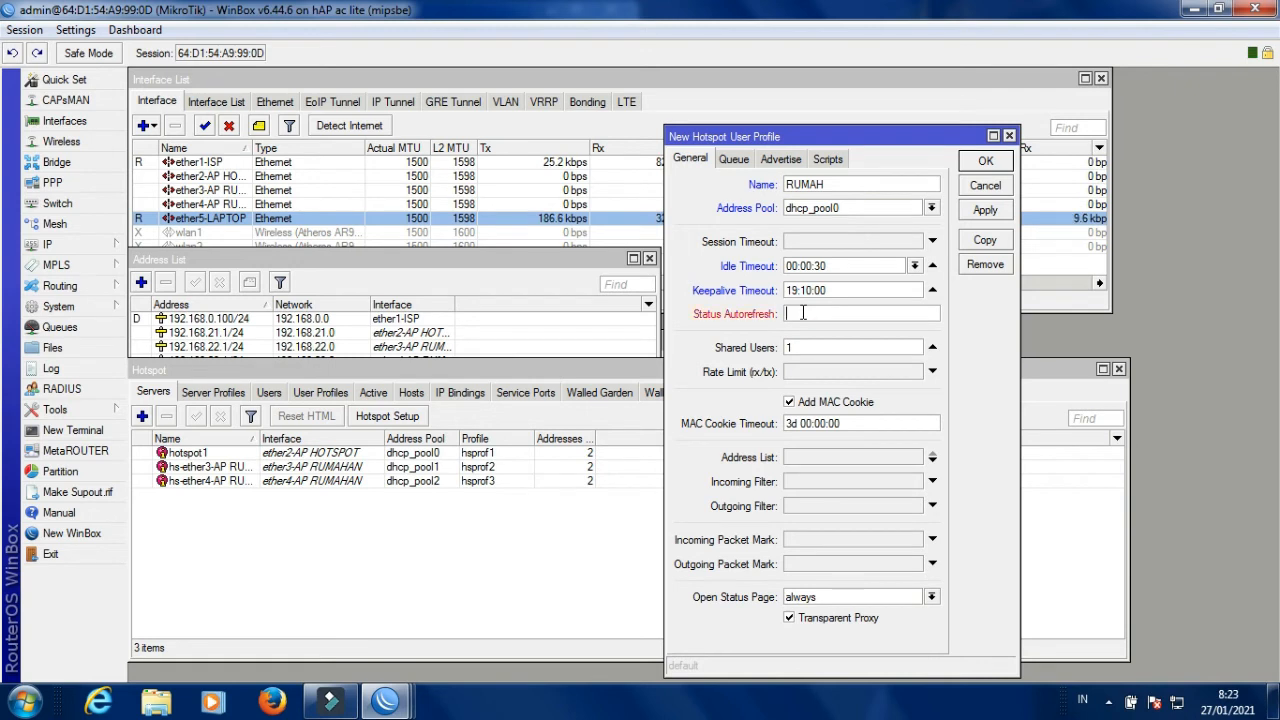
right_click(801, 313)
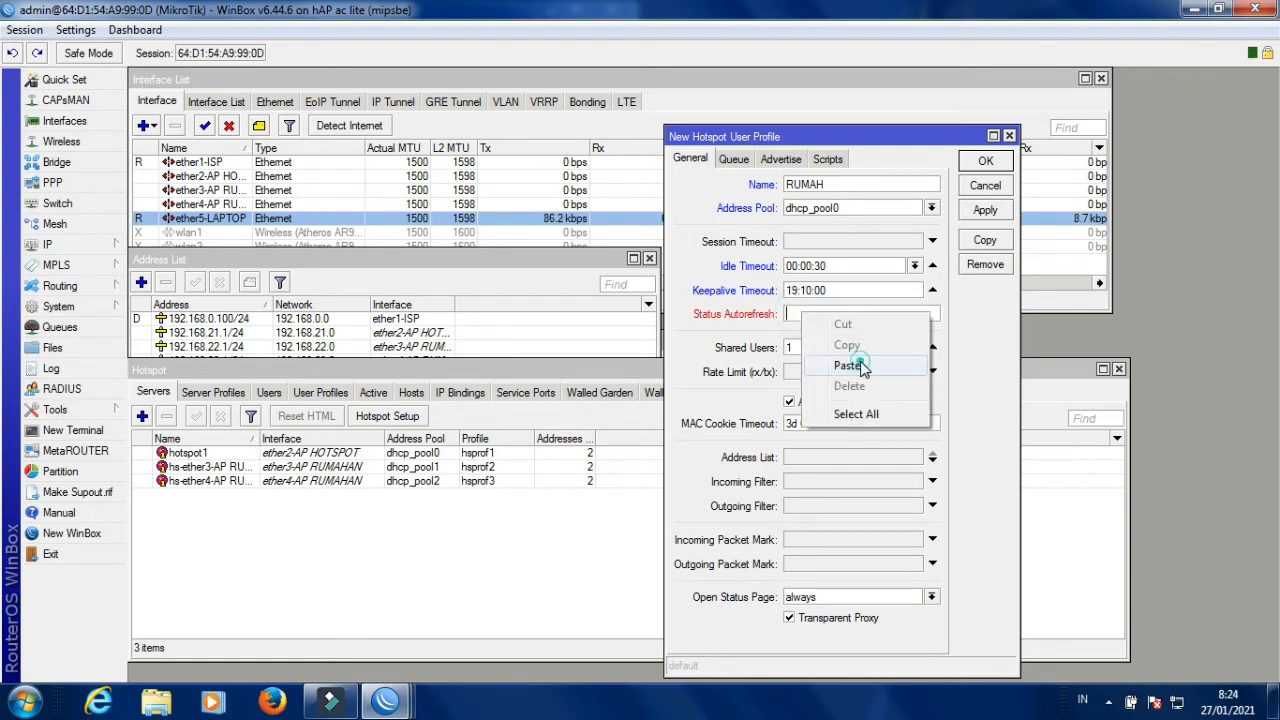
left_click(852, 363)
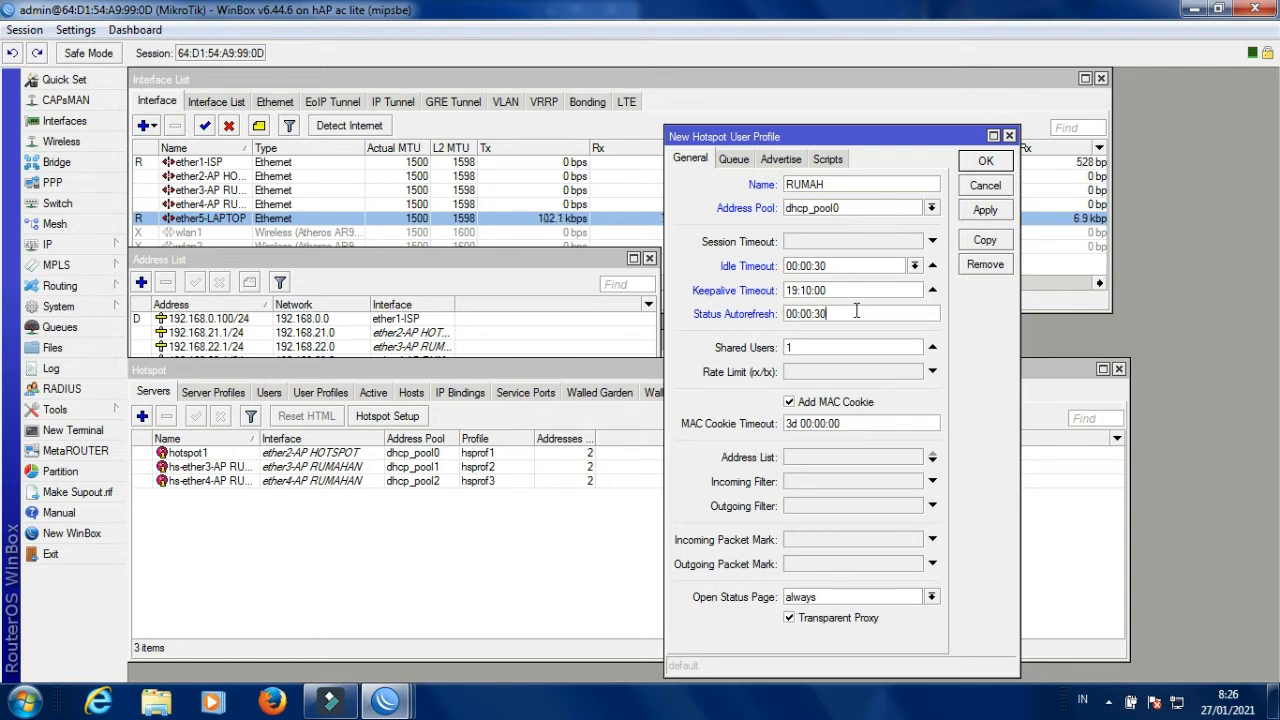
Change the RUMAH profile's Shared Users to 3 and apply it.
left_click(806, 347)
key("BackSpace")
type("3")
left_click(988, 212)
Close the RUMAH profile, check it under User Profiles, then start a new user in Users.
left_click(985, 160)
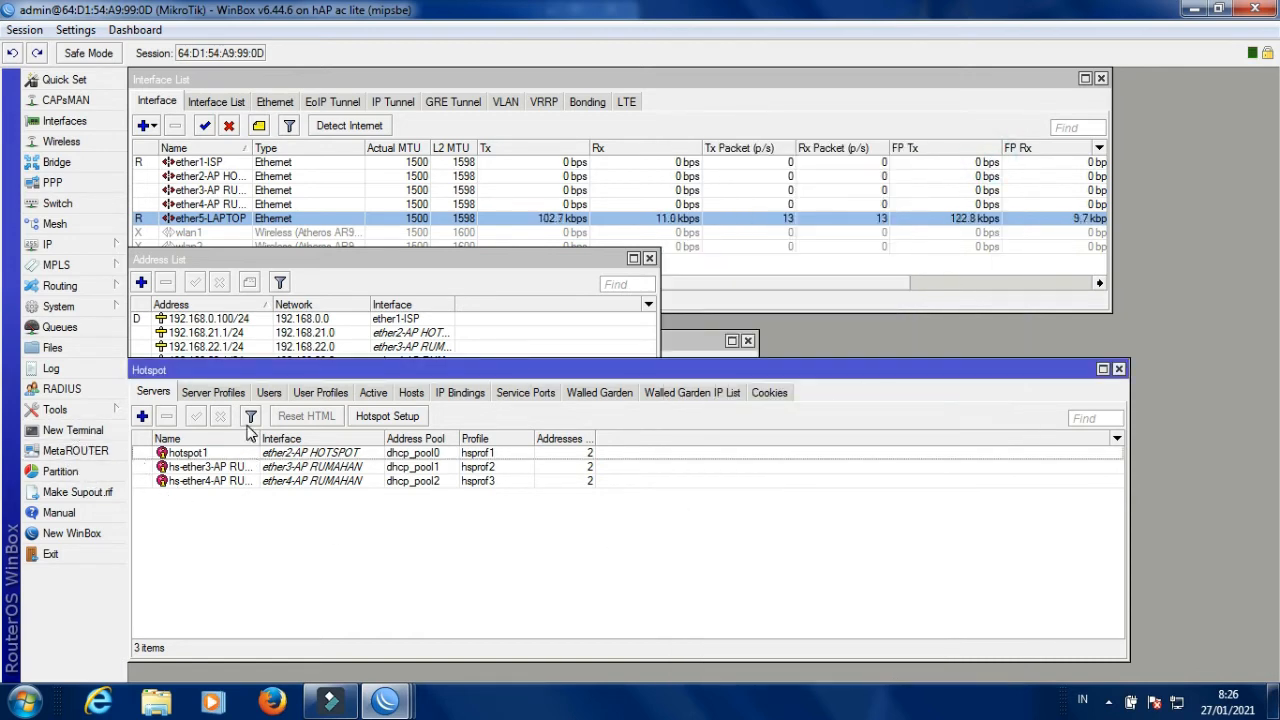
left_click(315, 393)
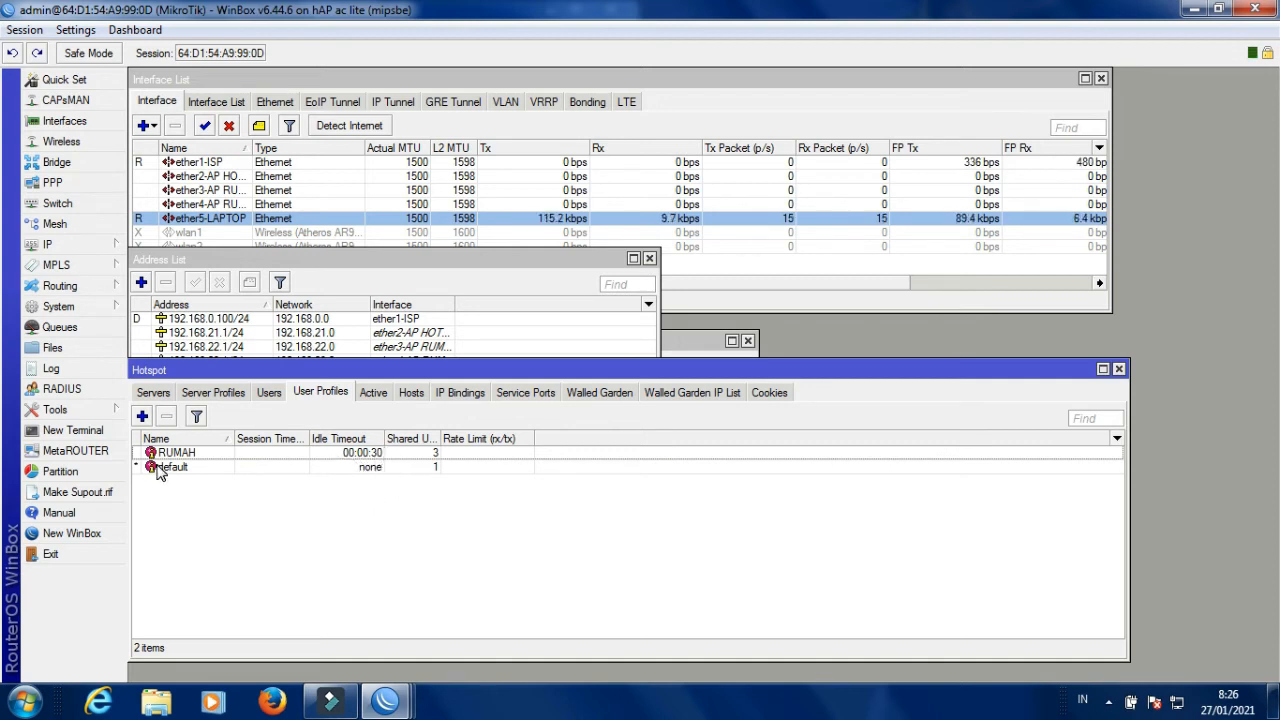
left_click(269, 393)
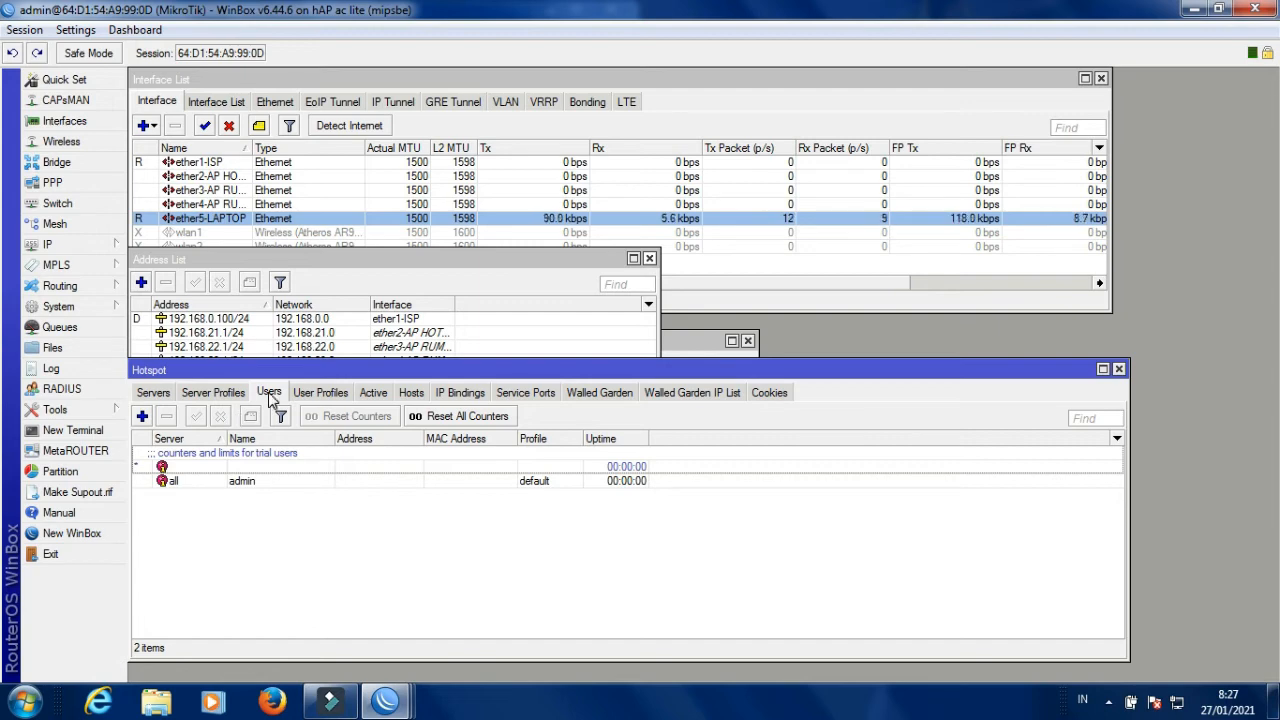
left_click(143, 418)
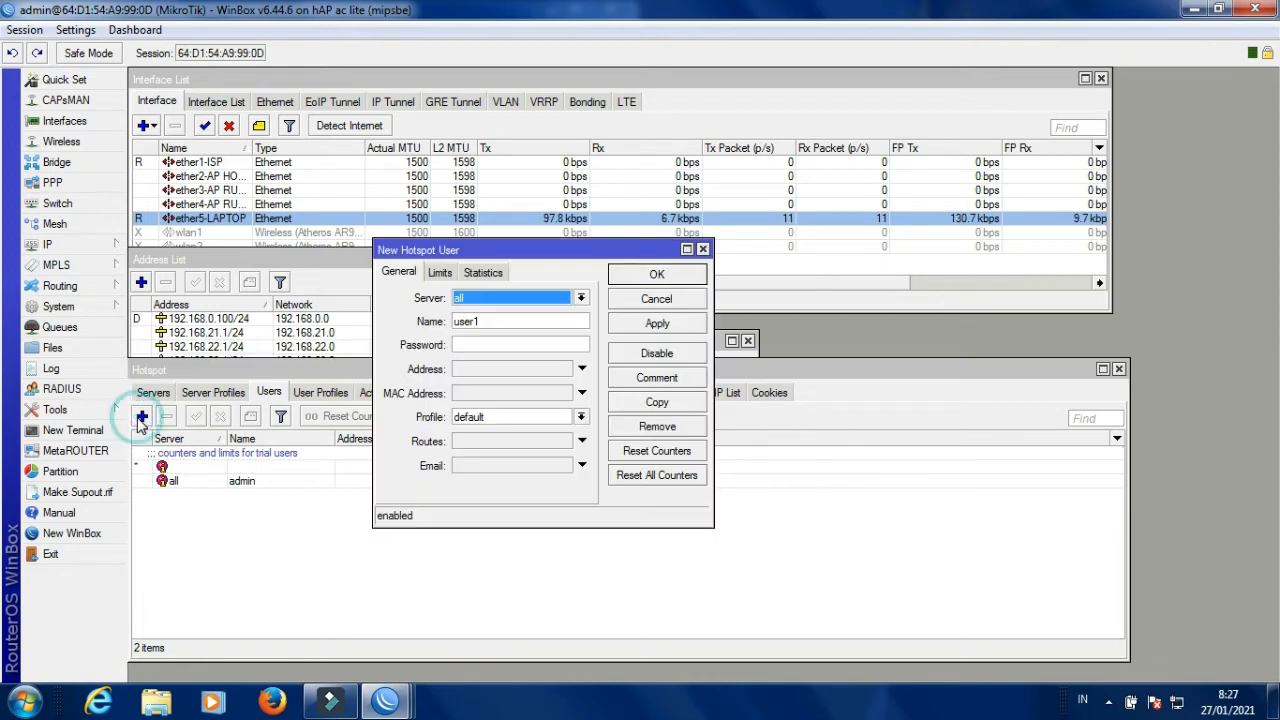
Review the user's server choices and hotspot1's server settings, then return to the Users list.
left_click(503, 302)
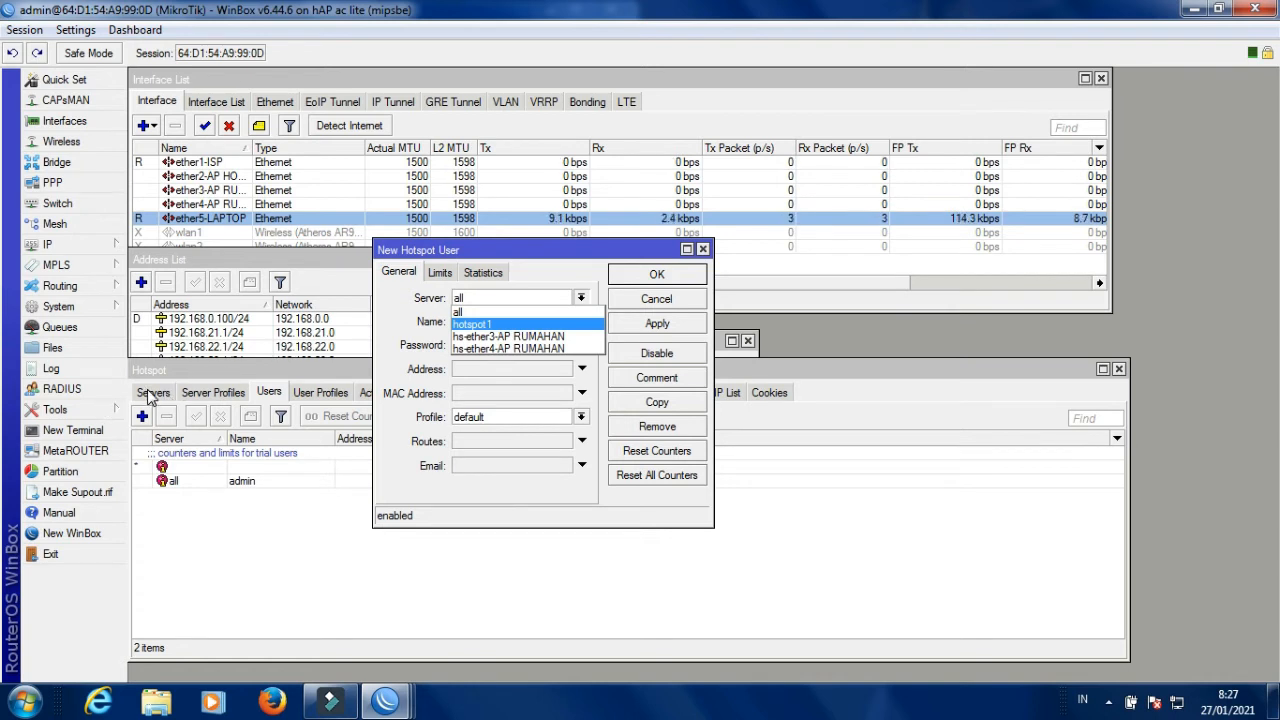
key("Escape")
left_click(154, 393)
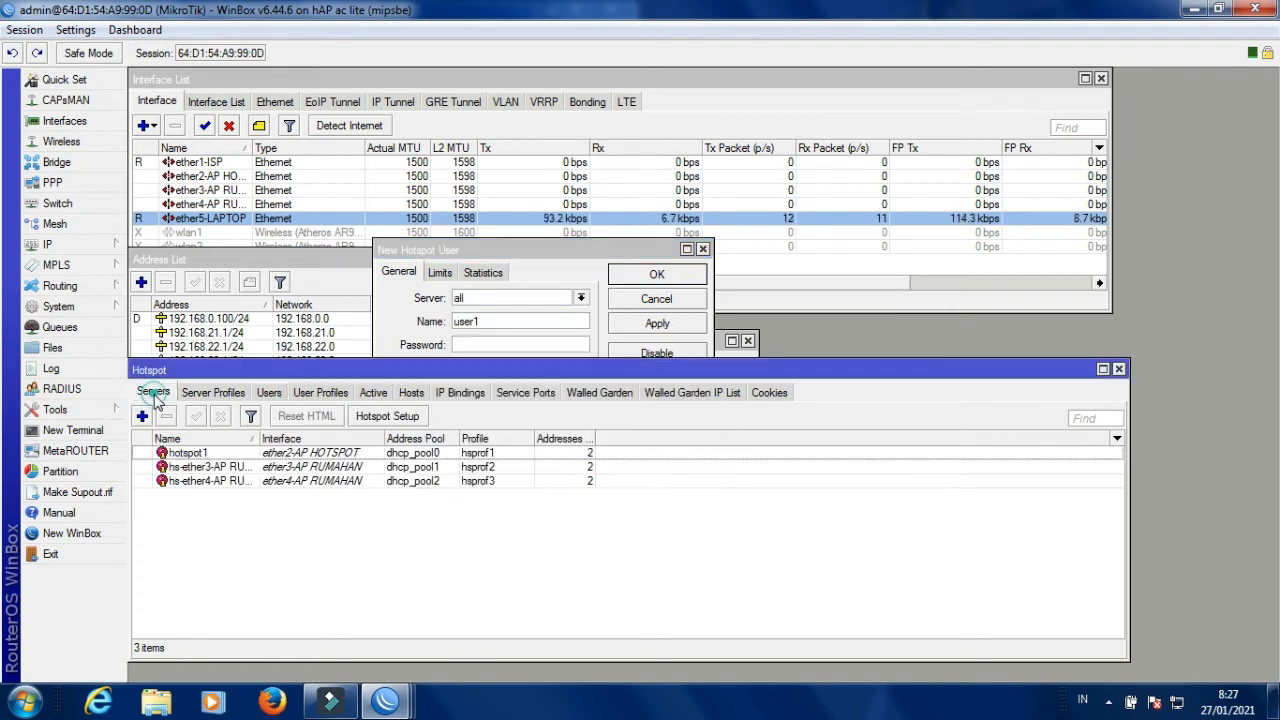
double_click(240, 458)
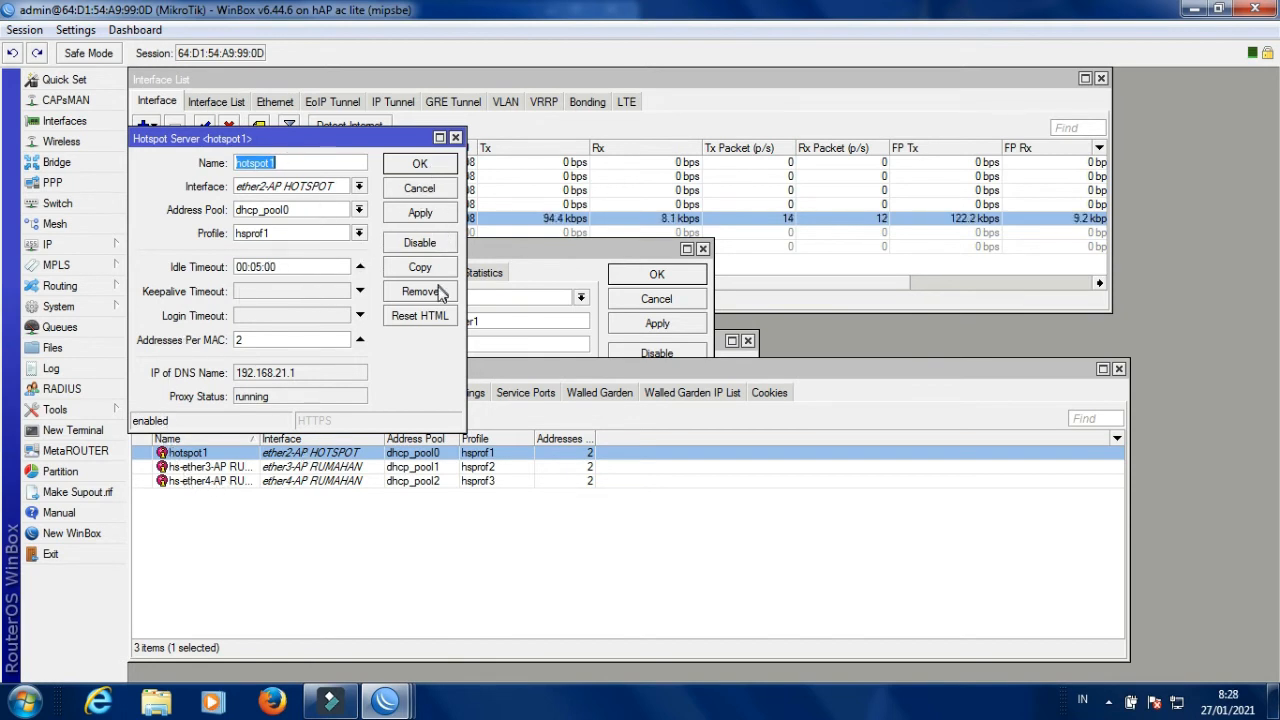
left_click(456, 138)
left_click(253, 582)
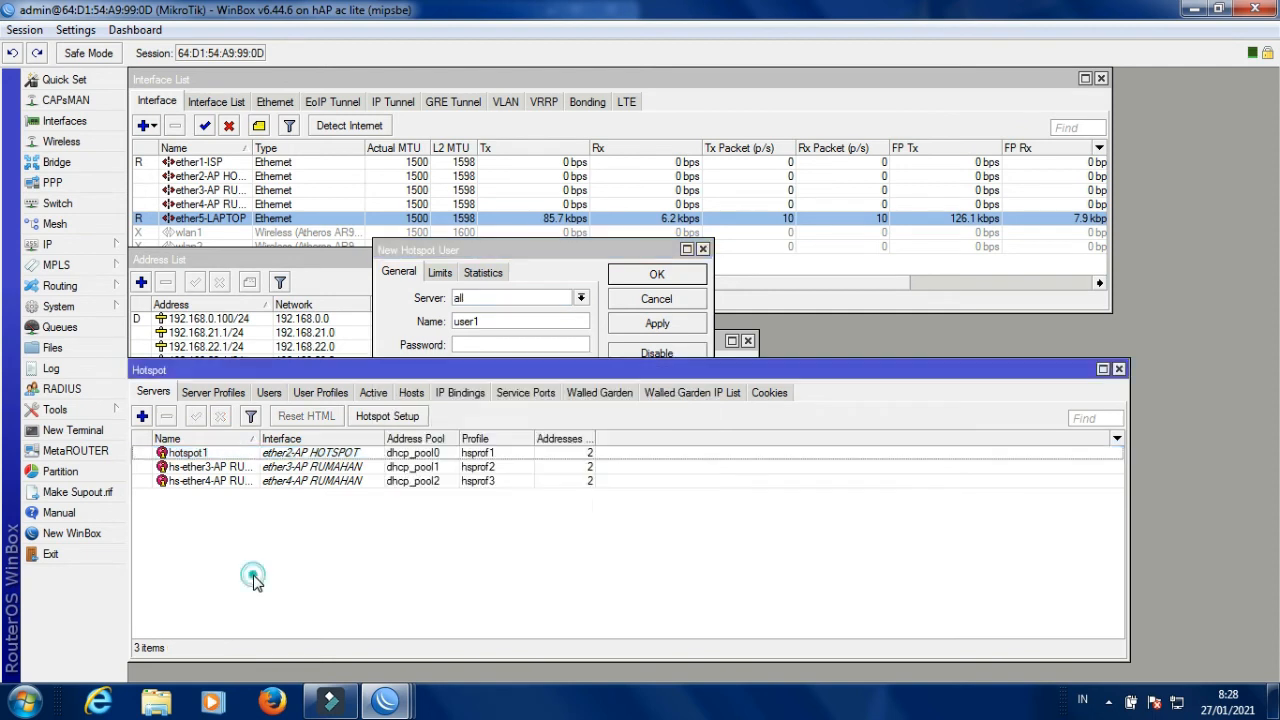
left_click(269, 393)
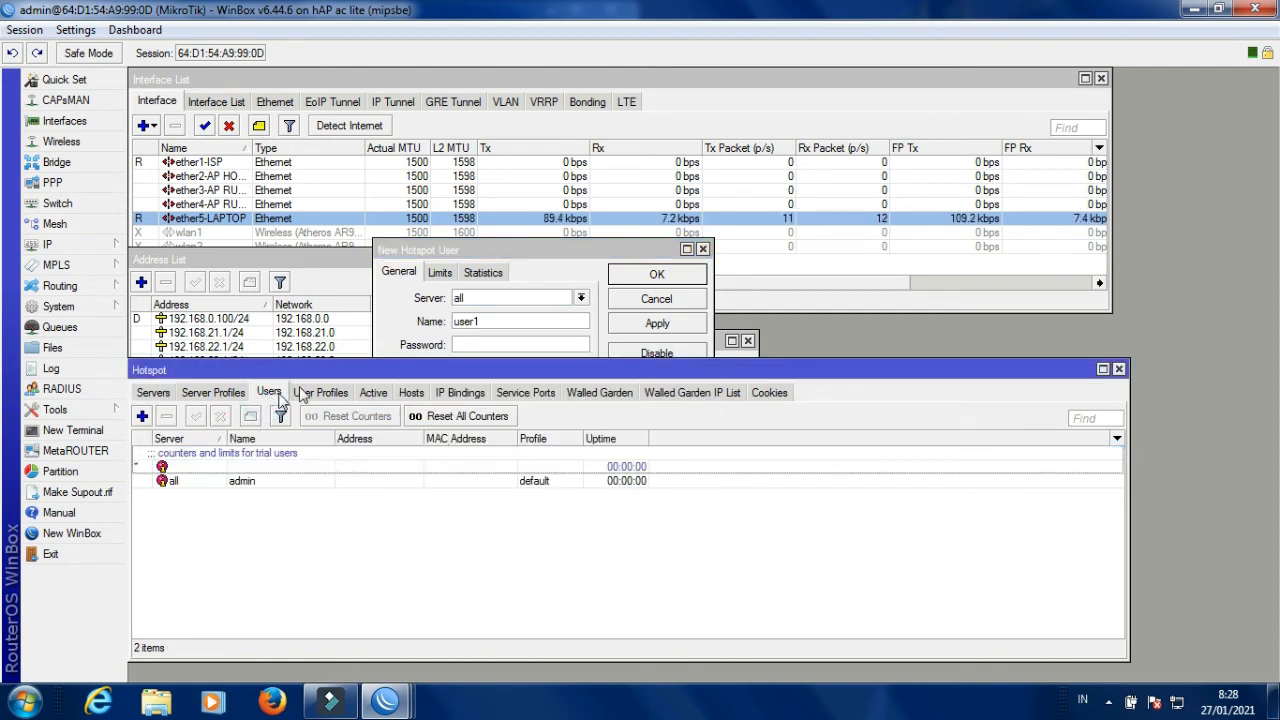
Assign the new hotspot user to server hotspot1 and name it RONI.
left_click(492, 250)
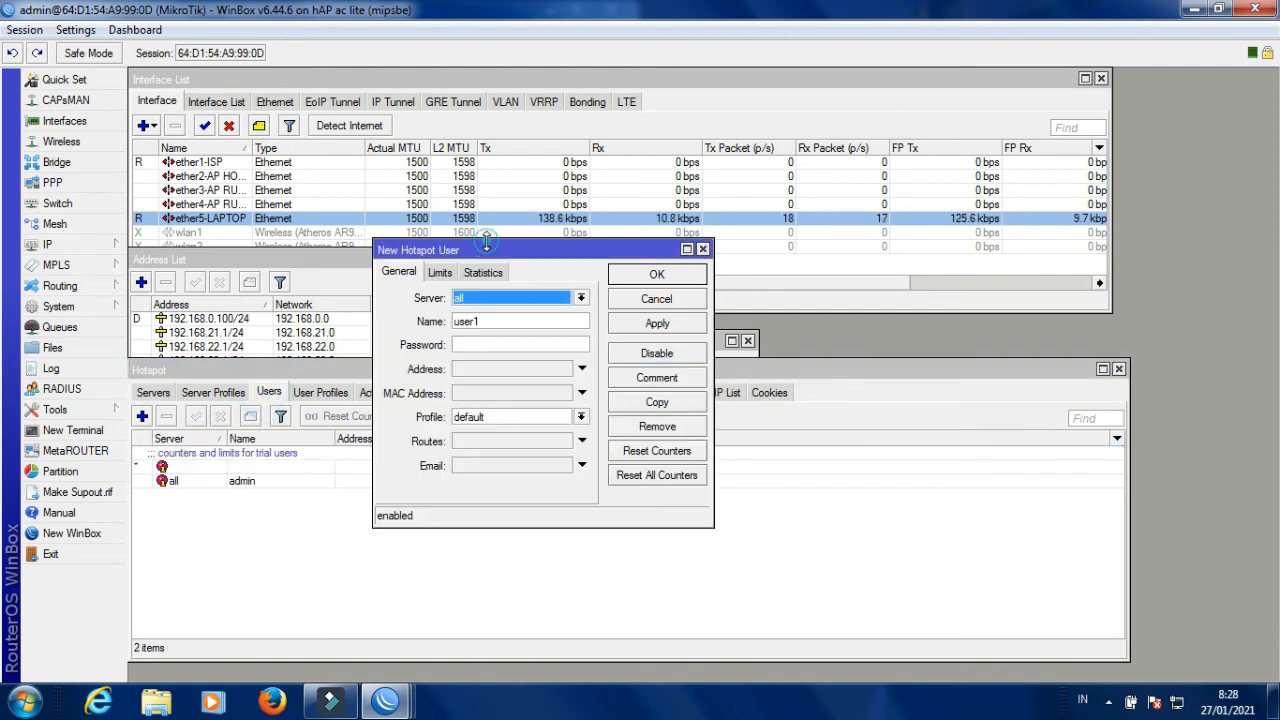
left_click(520, 297)
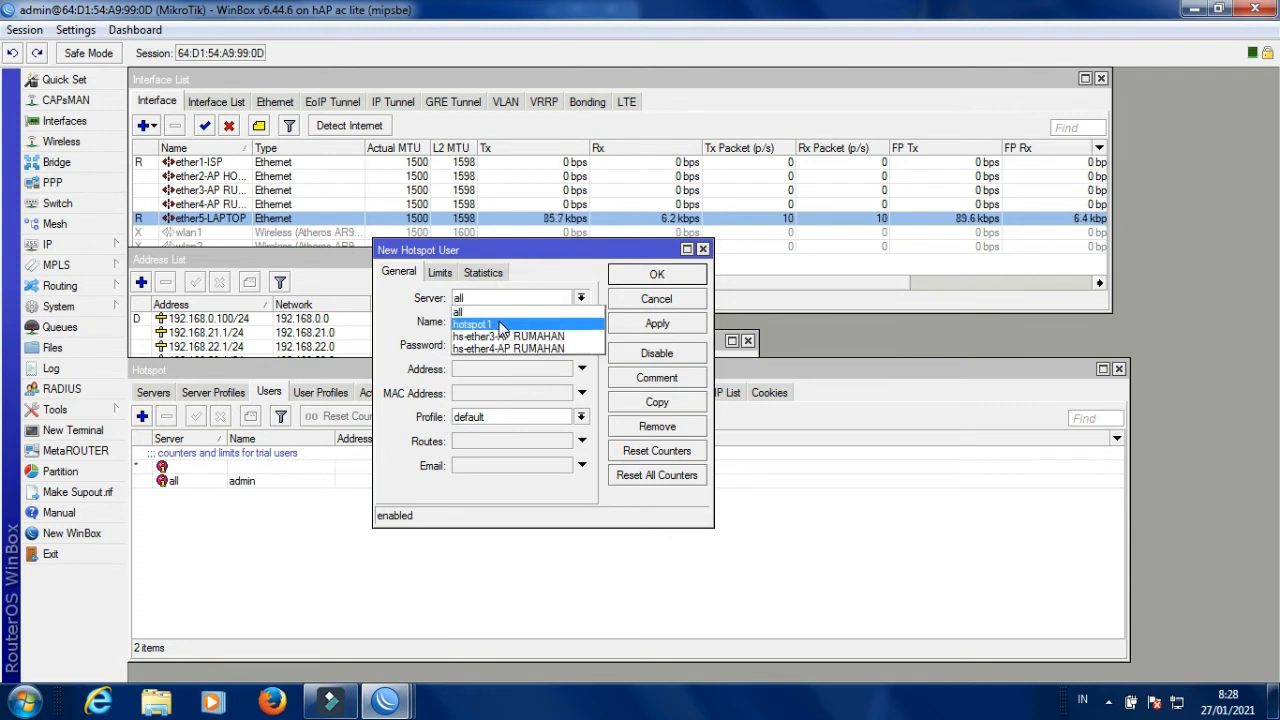
left_click(502, 327)
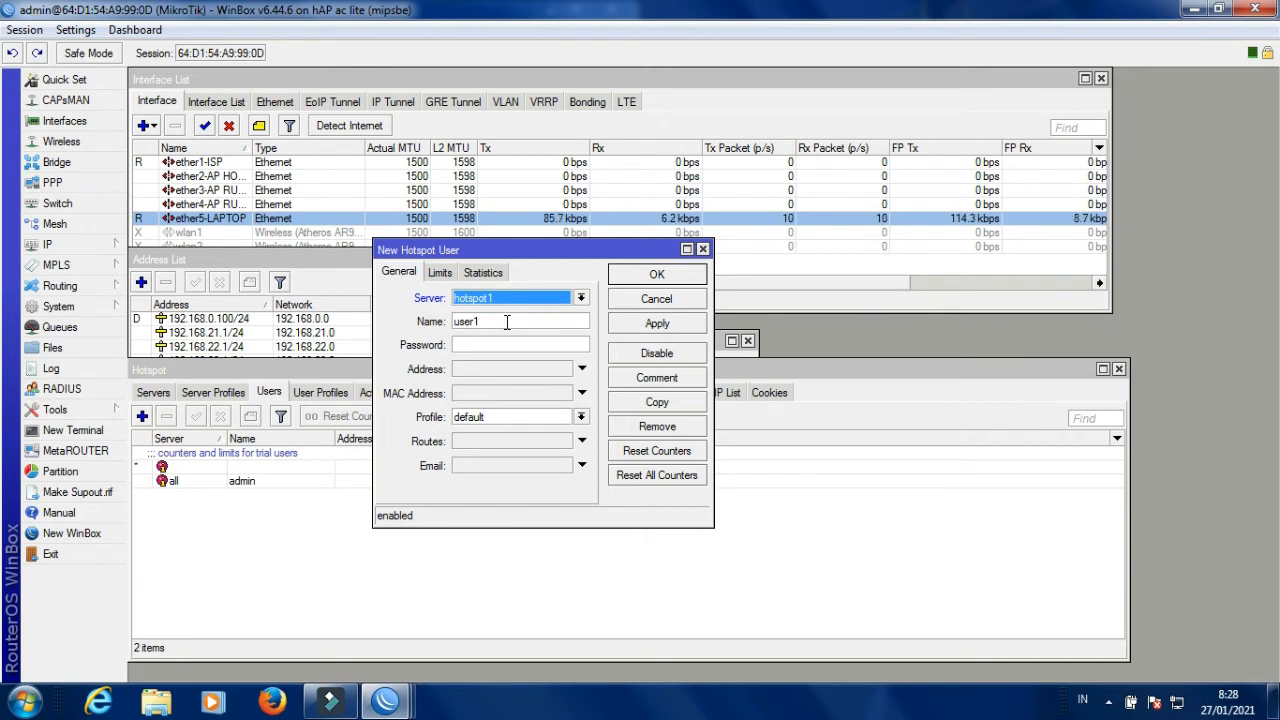
left_click(506, 321)
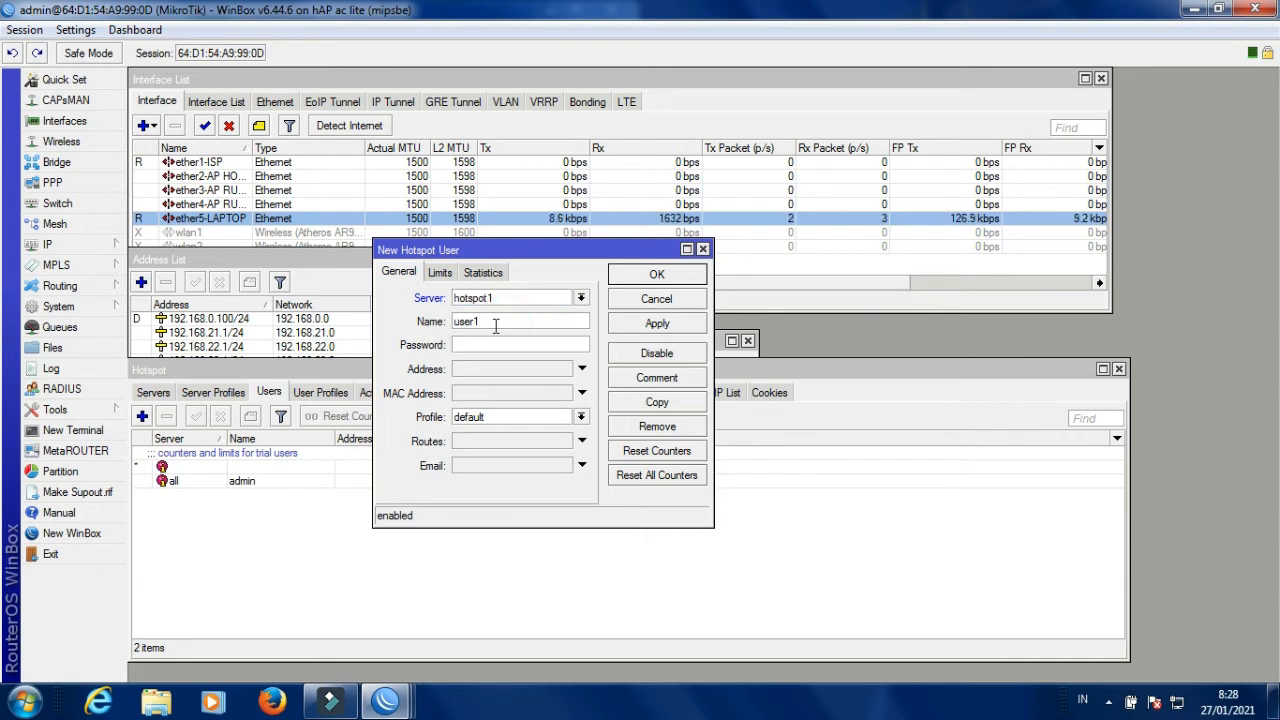
key("BackSpace")
key("BackSpace")
key("BackSpace")
type("RONI")
Give RONI a password and the RUMAH profile, then save the user.
left_click(479, 351)
type("1")
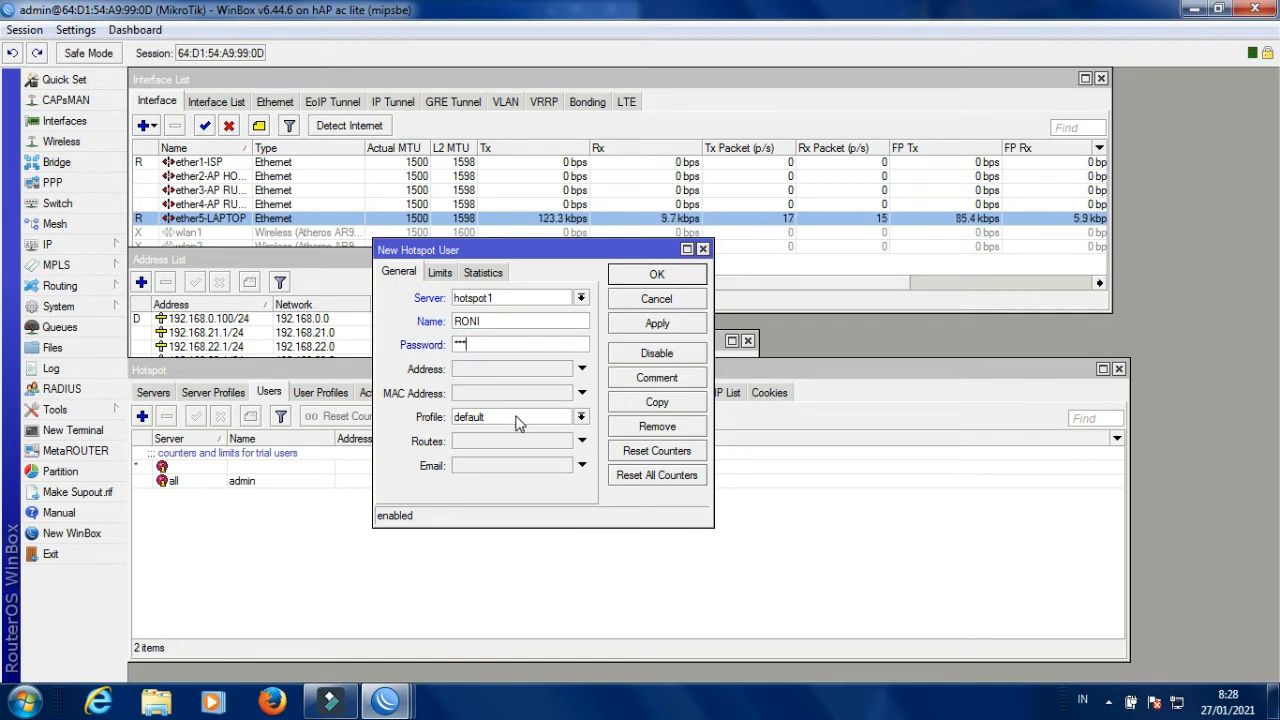
left_click(498, 420)
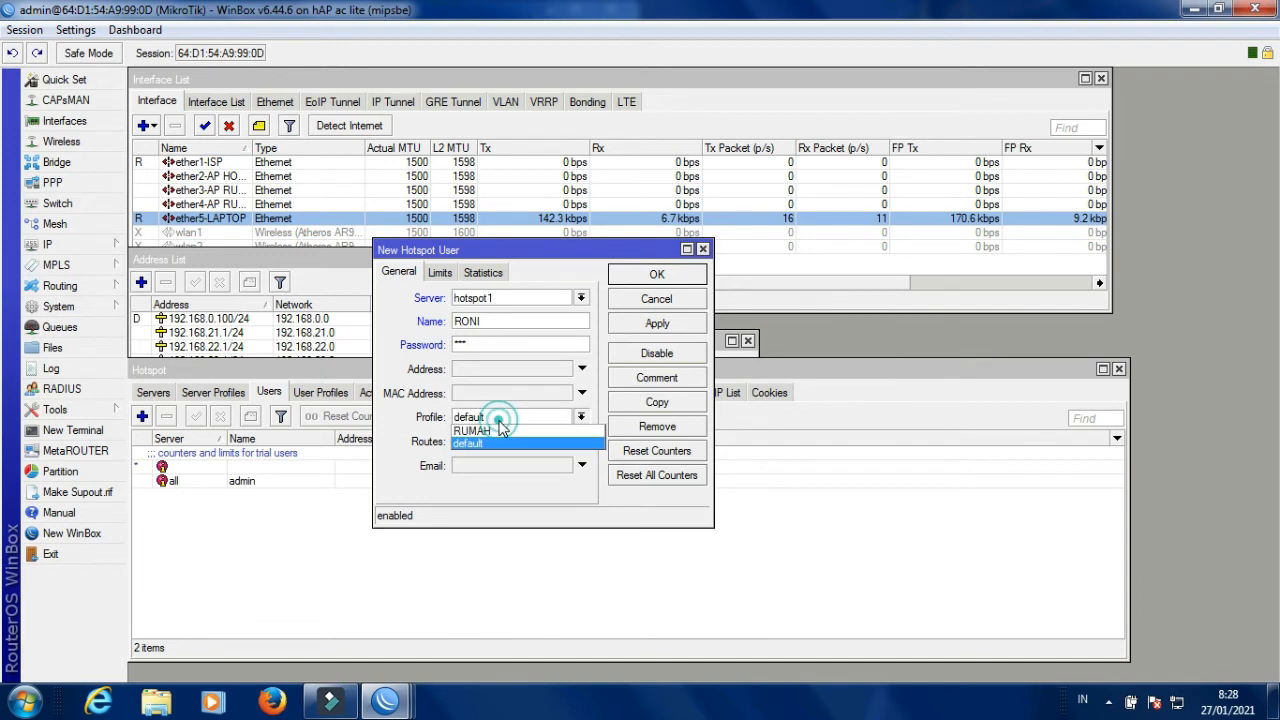
left_click(508, 432)
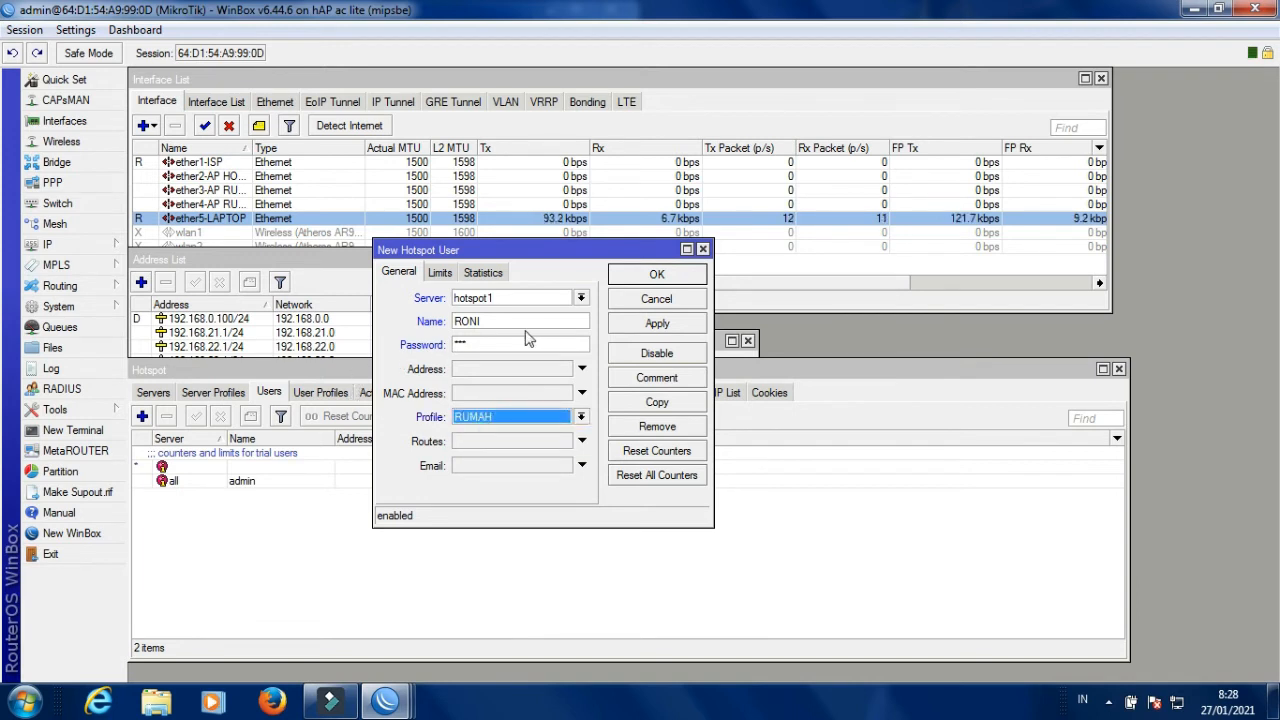
left_click(636, 326)
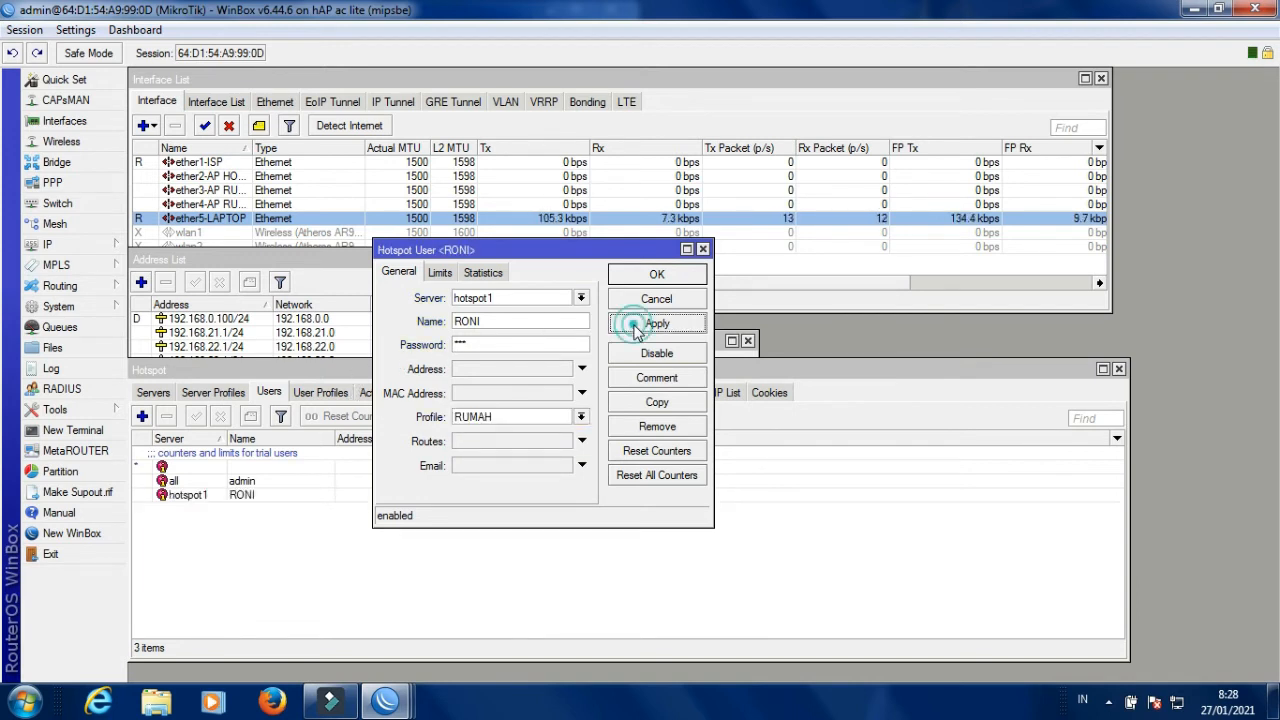
left_click(658, 276)
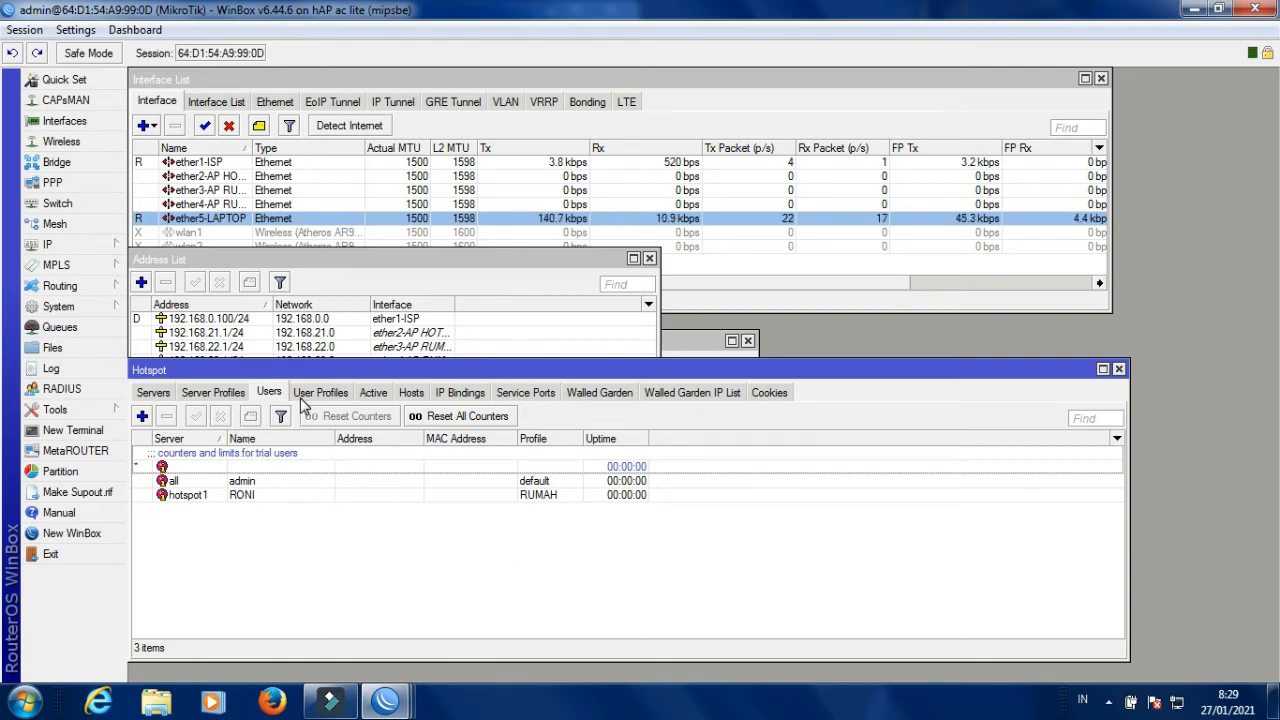
Open the RUMAH profile from User Profiles to inspect its empty Rate Limit, then close it.
left_click(316, 395)
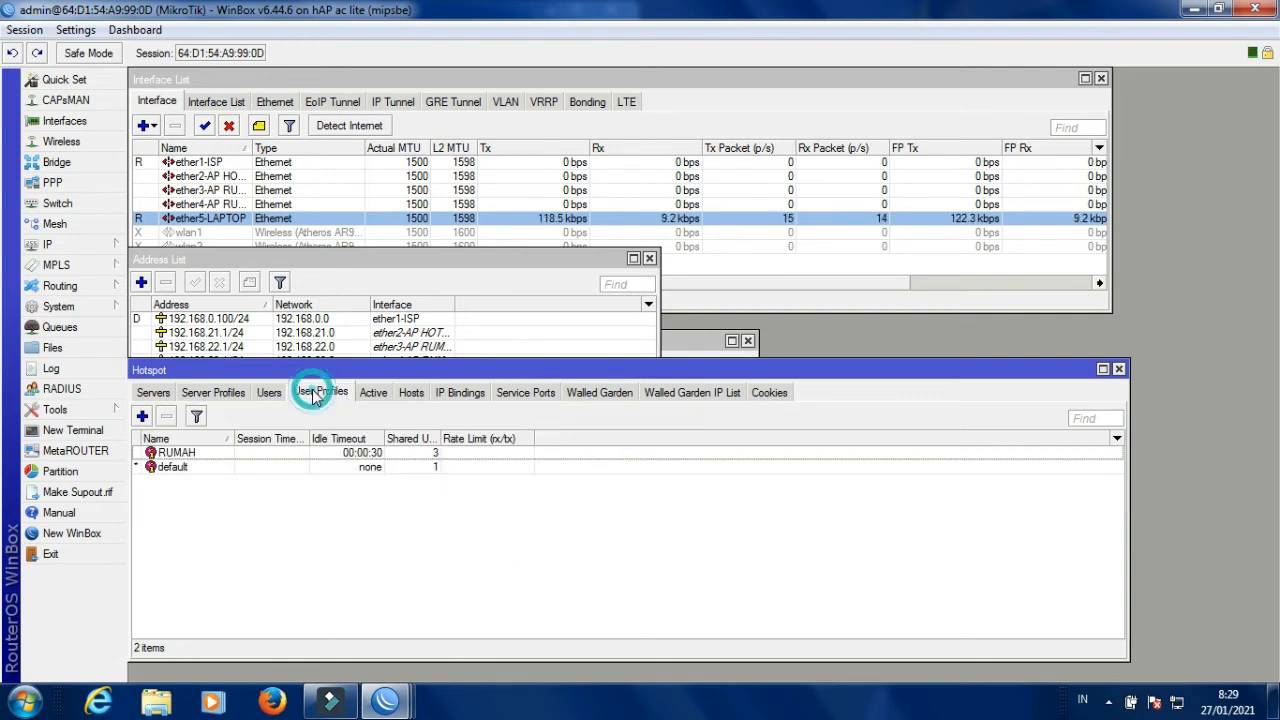
left_click(325, 452)
double_click(325, 452)
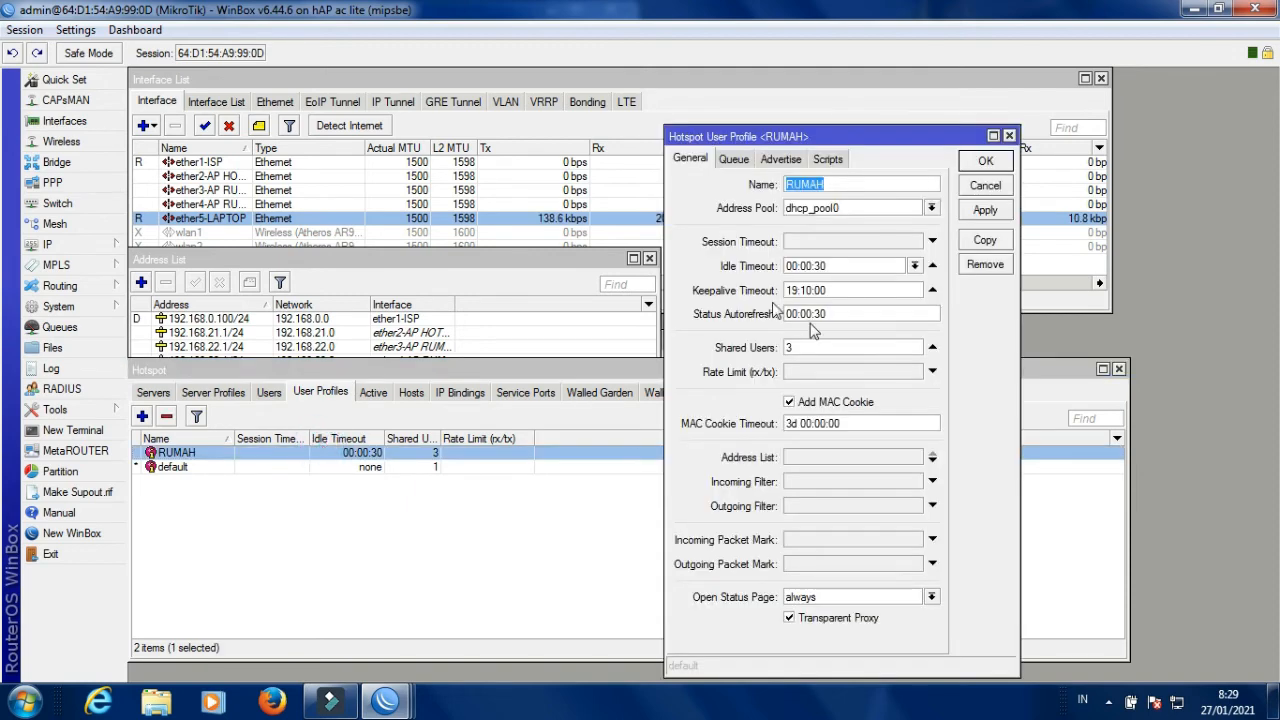
left_click(802, 373)
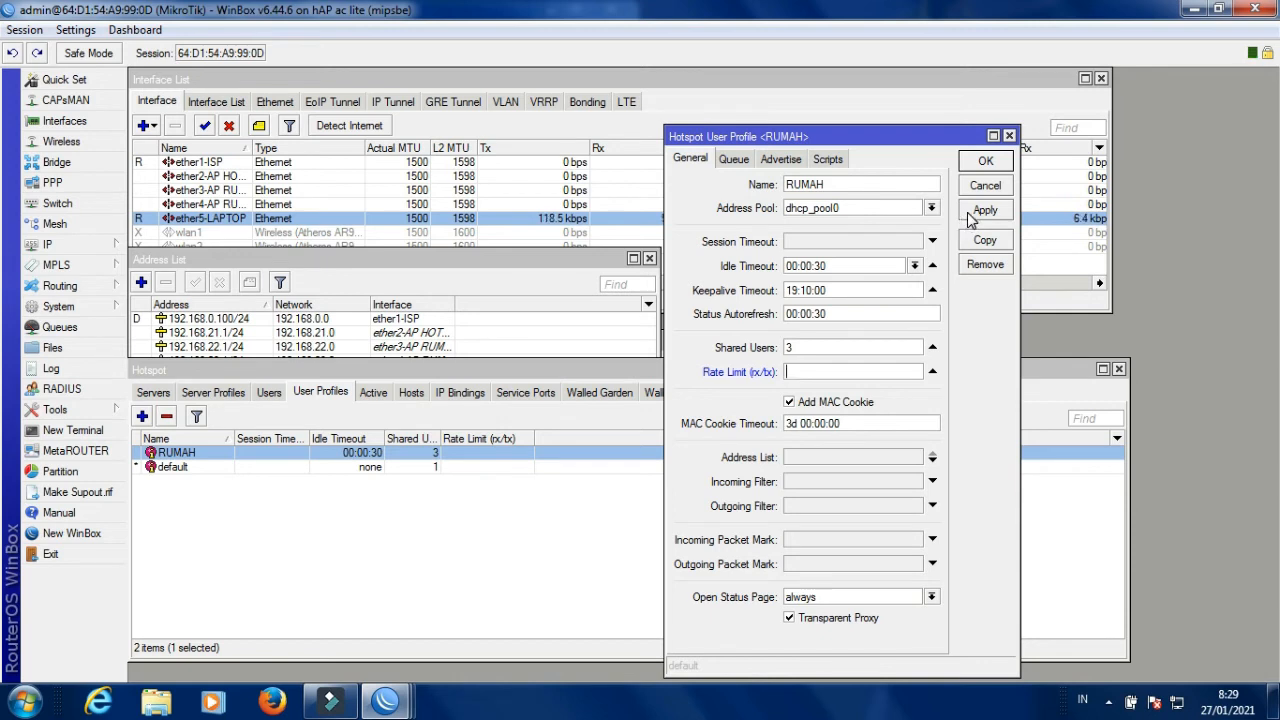
left_click(985, 161)
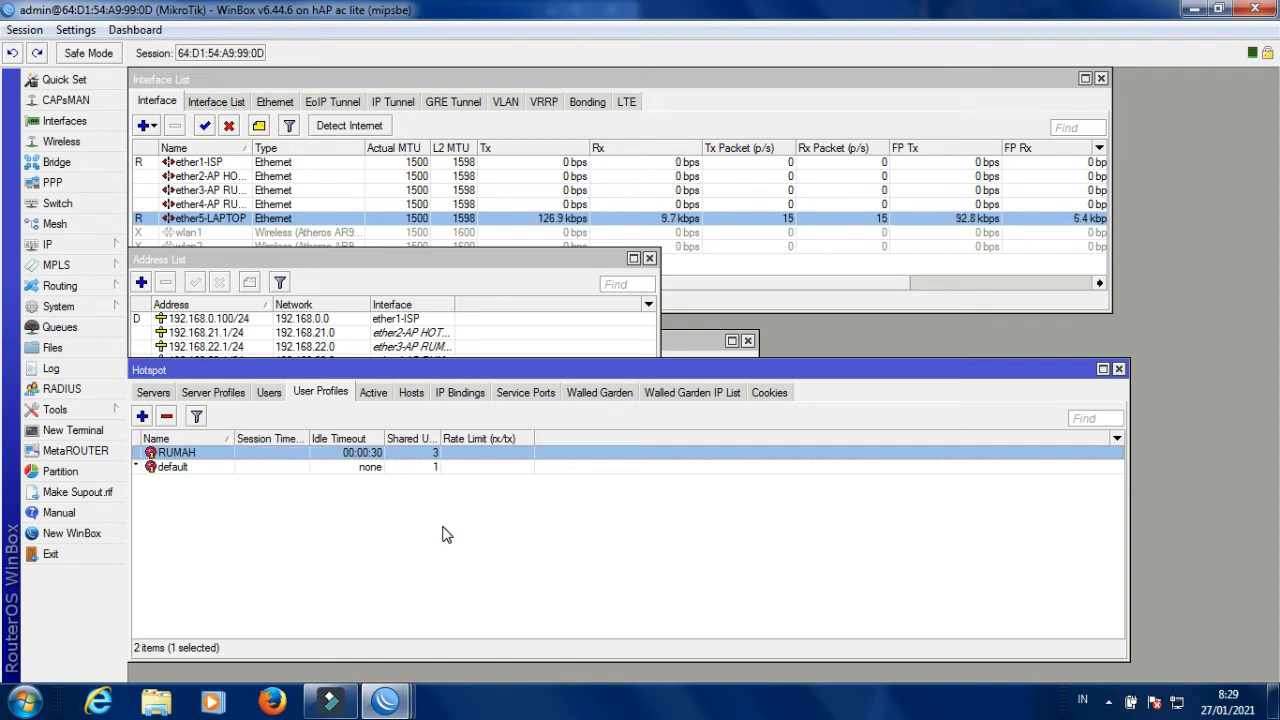
Show the Queue List with three dynamic hotspot queues, then bring Windows Explorer forward.
left_click(73, 329)
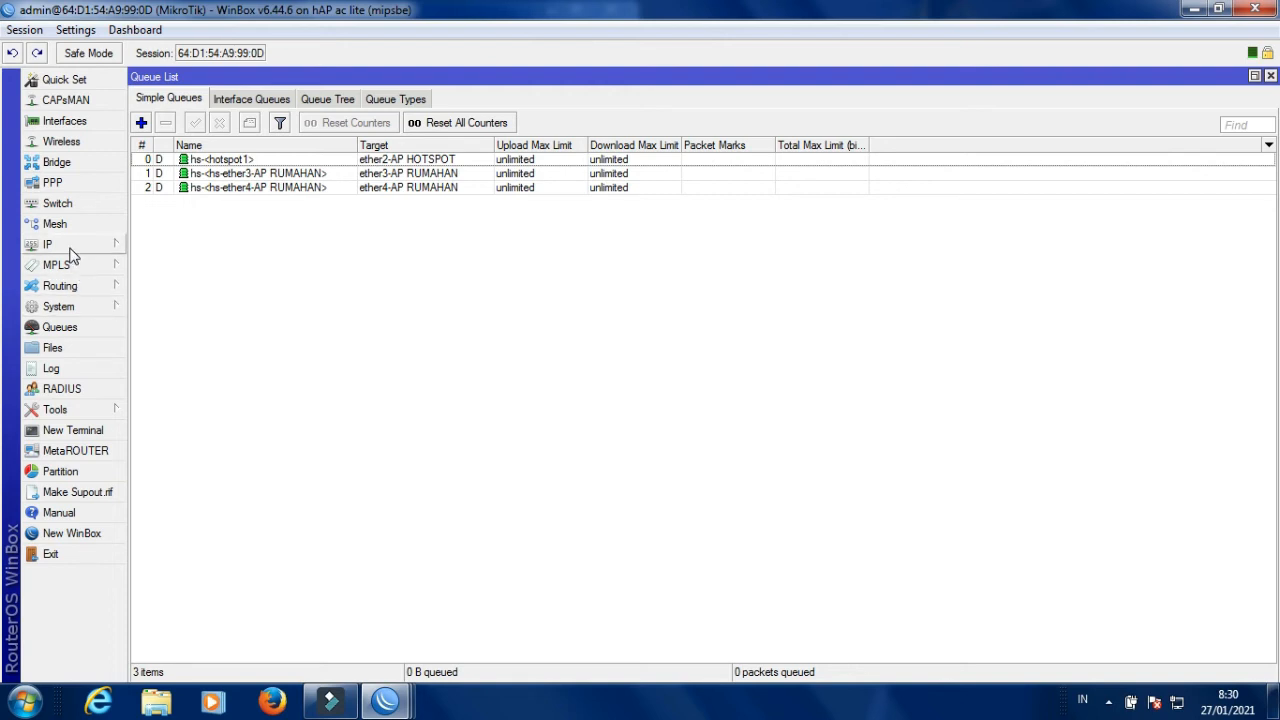
left_click(89, 305)
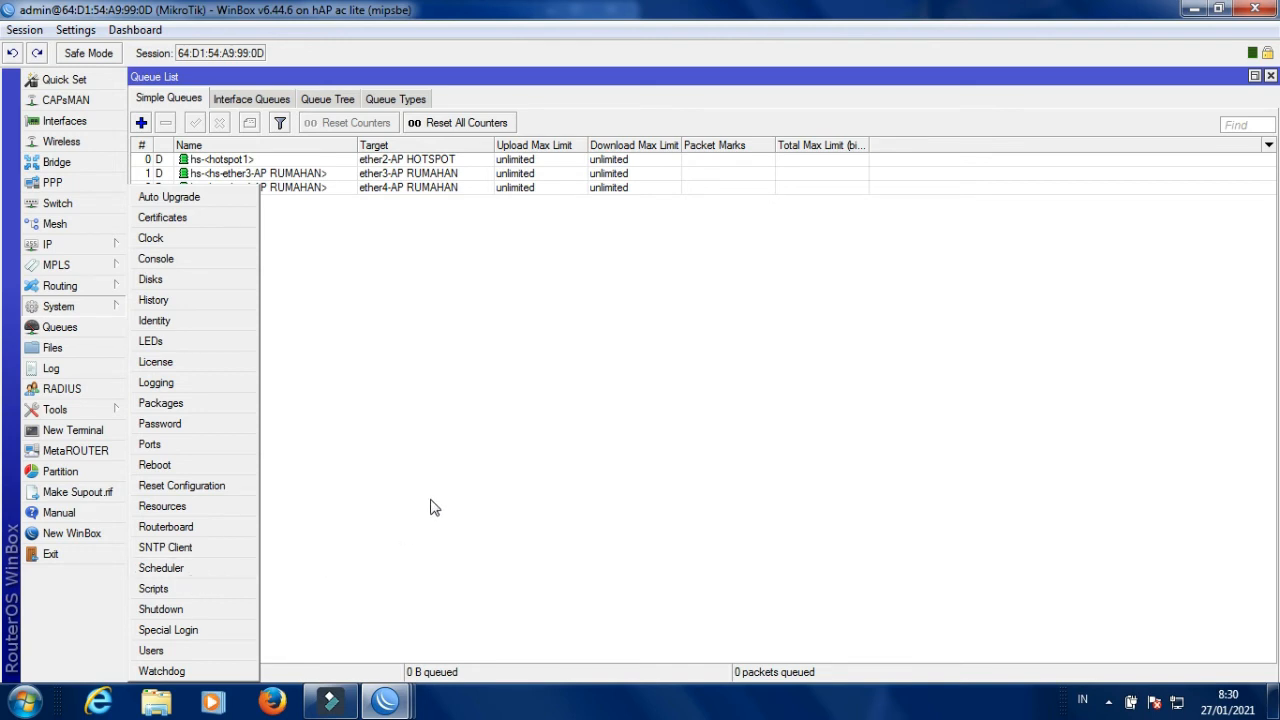
left_click(160, 712)
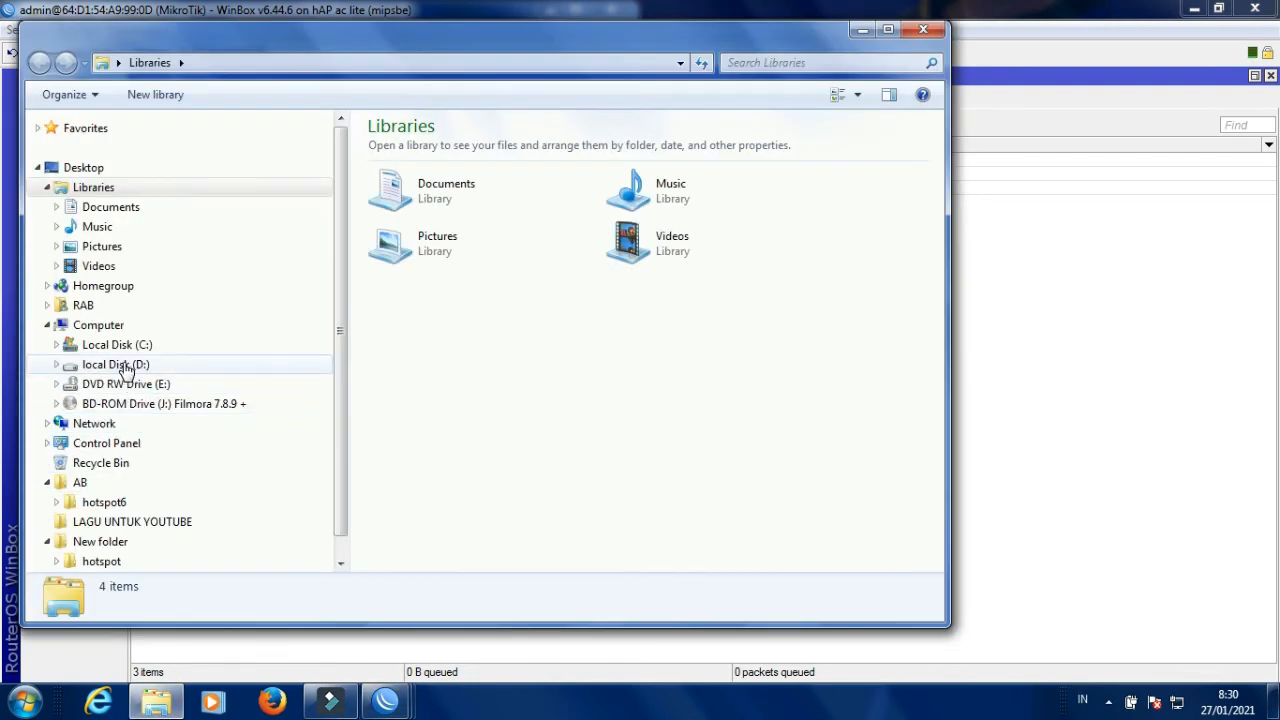
Open D:\MIKROTIK RB450GX4 and launch the LIMITASI SCRIP MIKROTIK document.
left_click(118, 364)
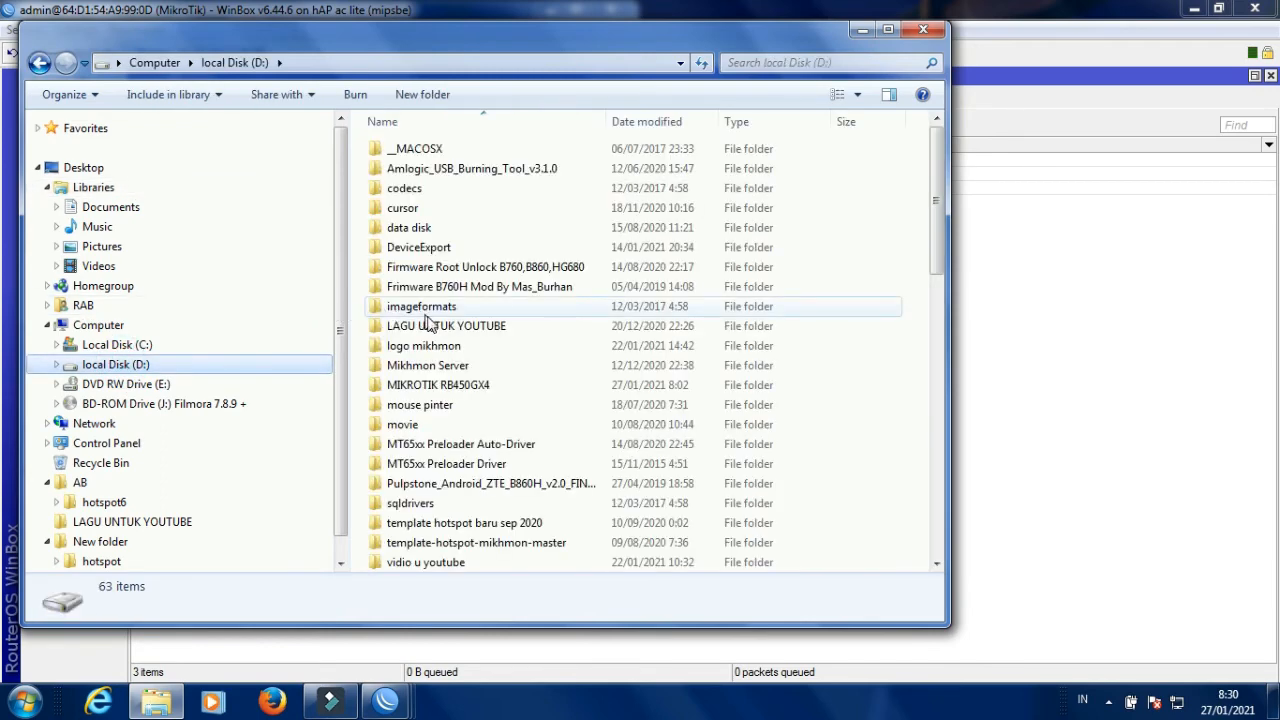
left_click(440, 386)
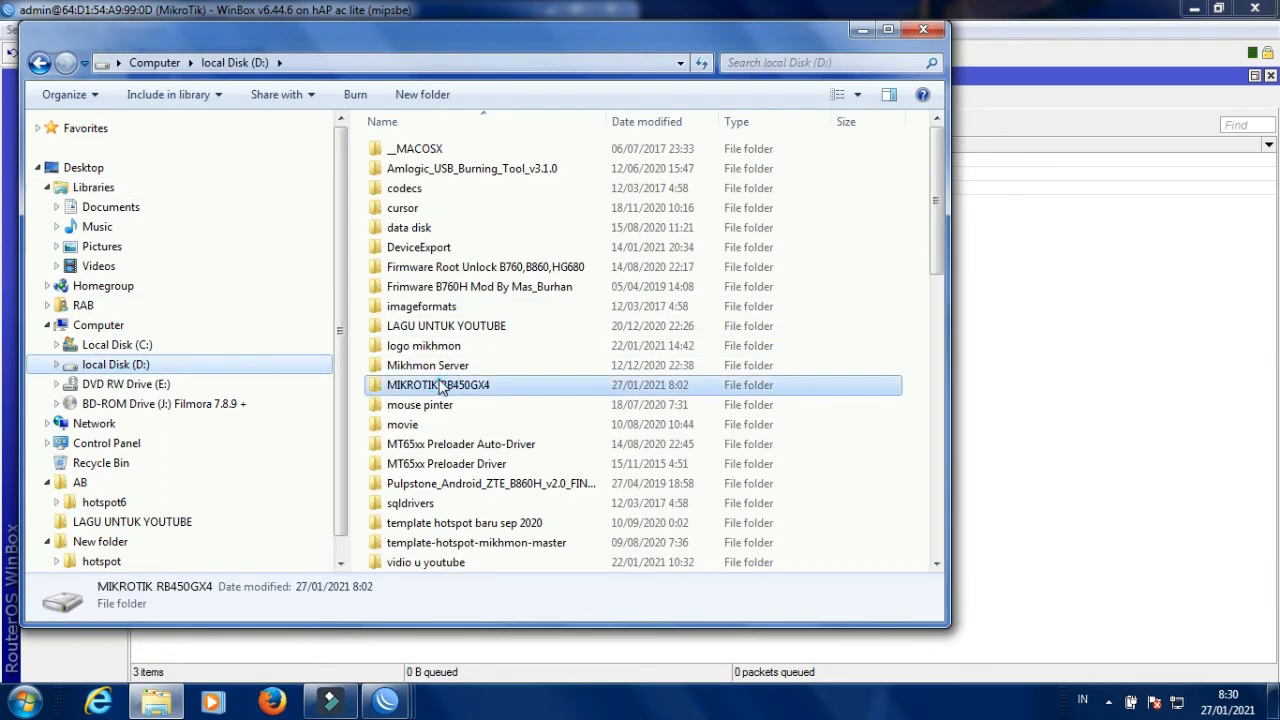
double_click(443, 386)
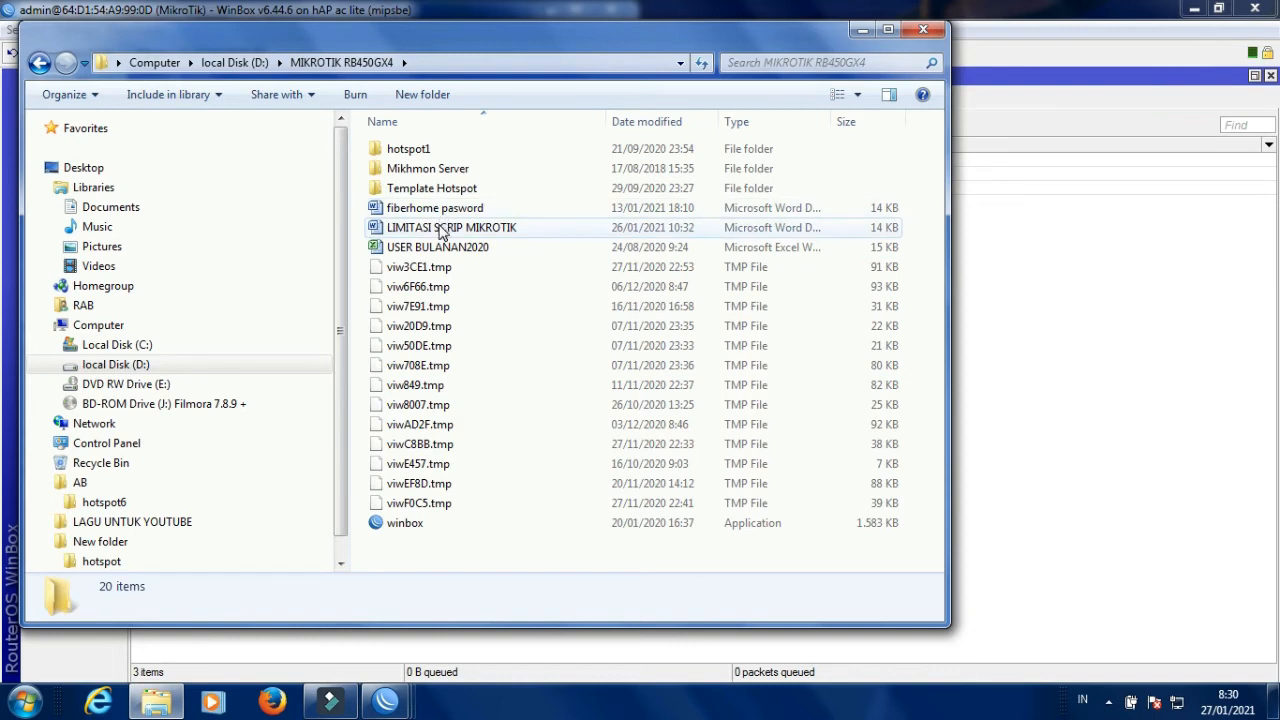
double_click(443, 229)
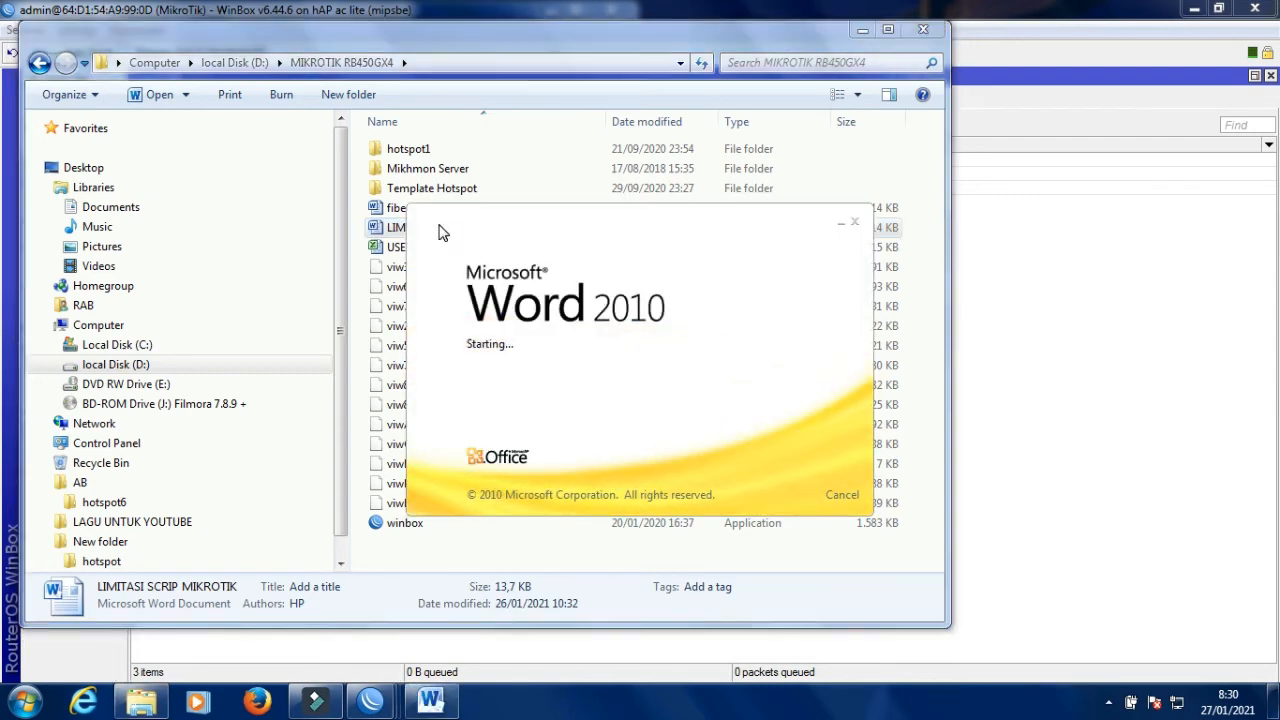
Copy the Client1 3M/1M queue script line for 192.168.23 from the document.
scroll(476, 271, "down", 2)
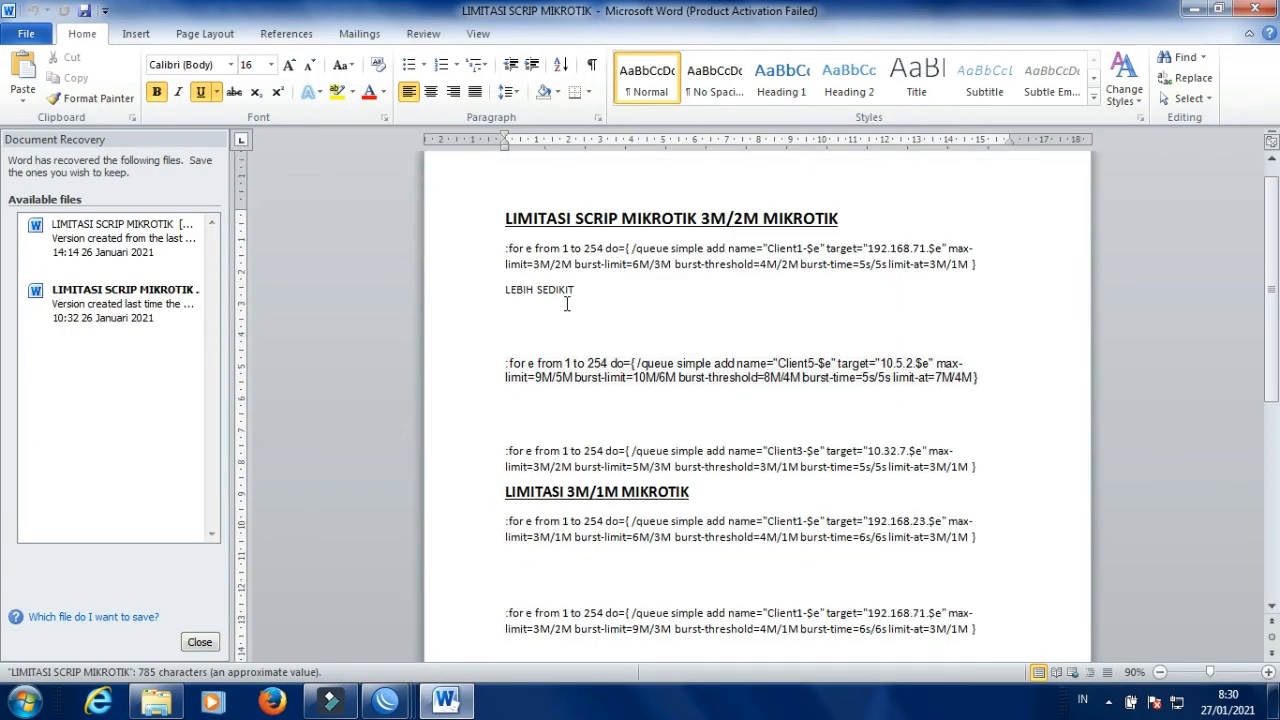
scroll(566, 303, "down", 3)
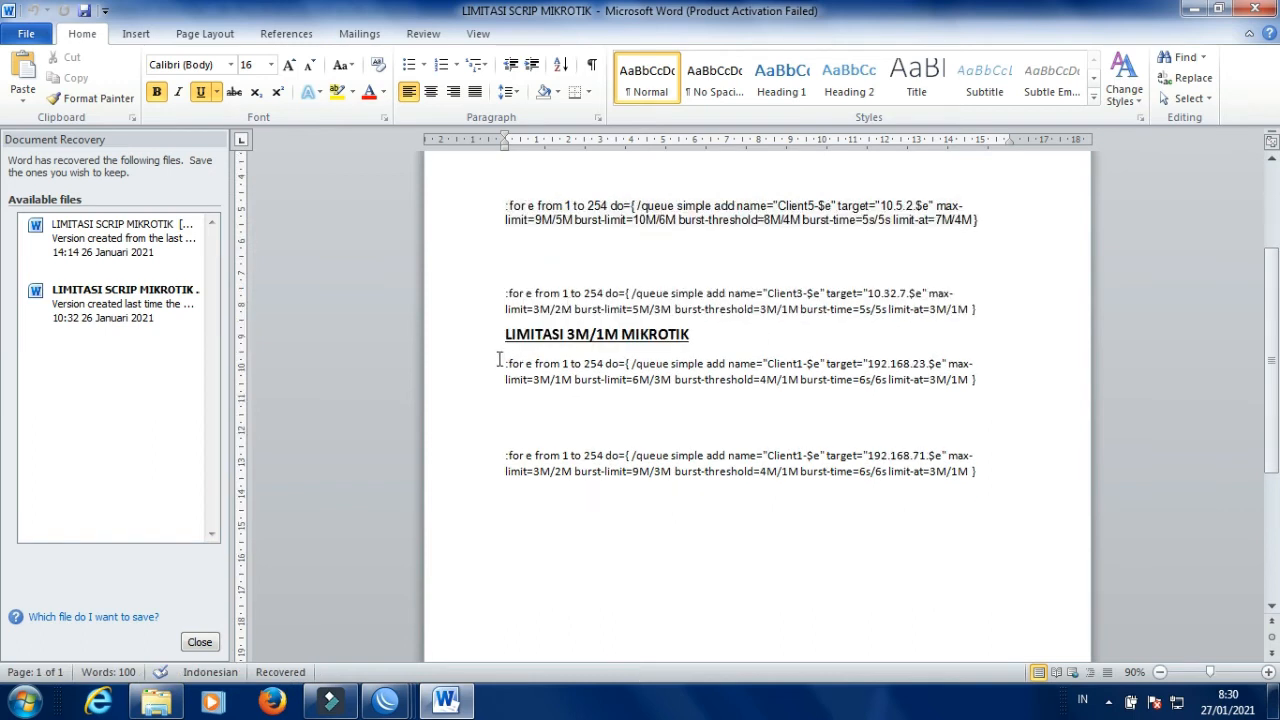
left_click_drag(512, 366, 973, 380)
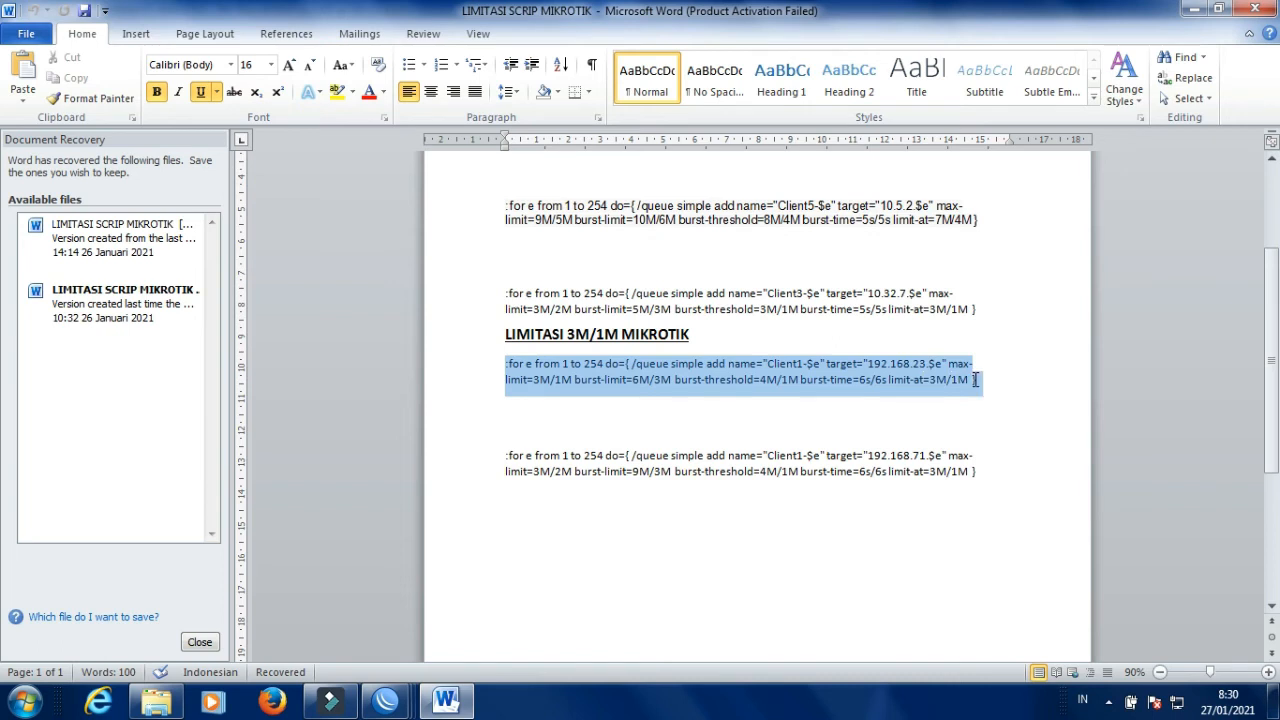
left_click_drag(974, 377, 976, 377)
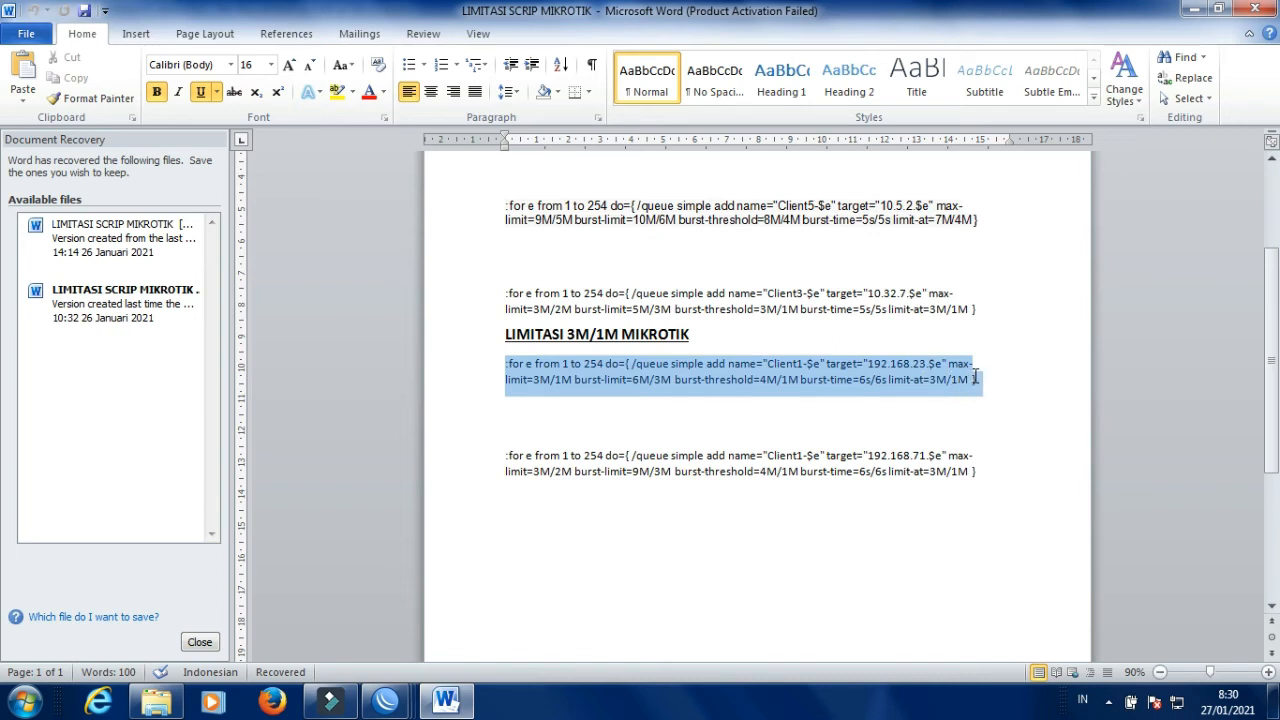
right_click(709, 385)
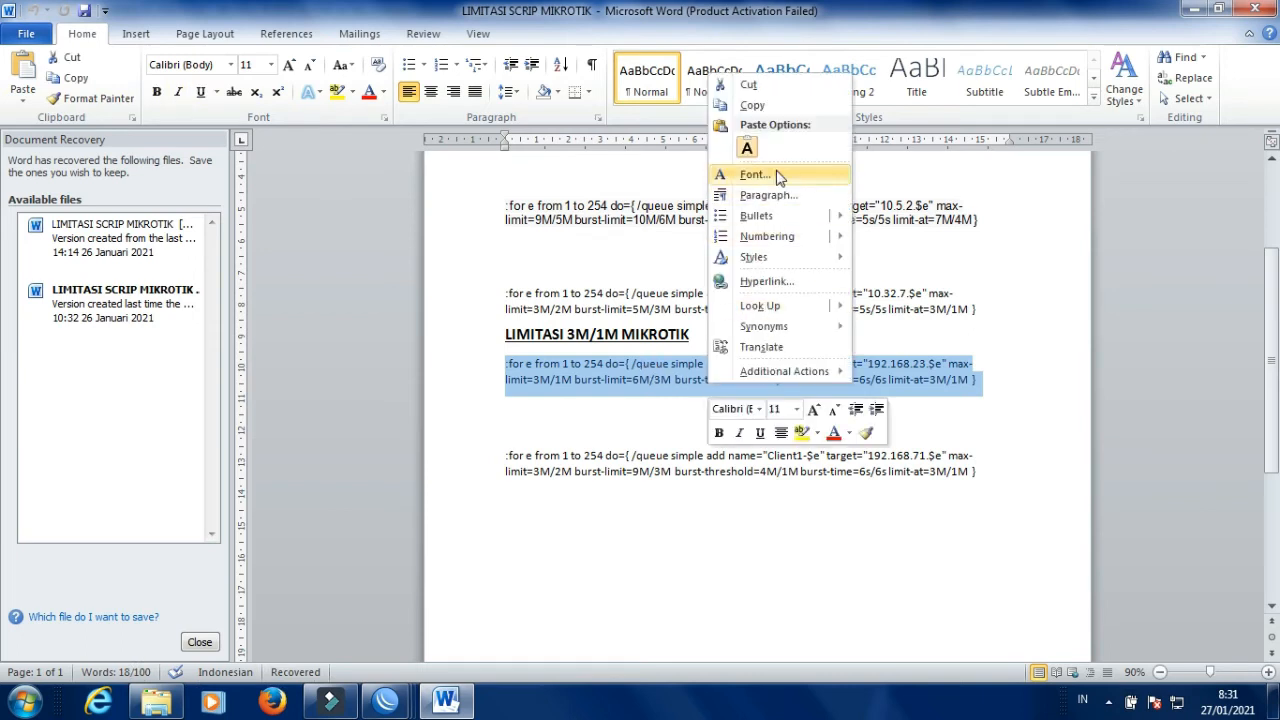
left_click(762, 104)
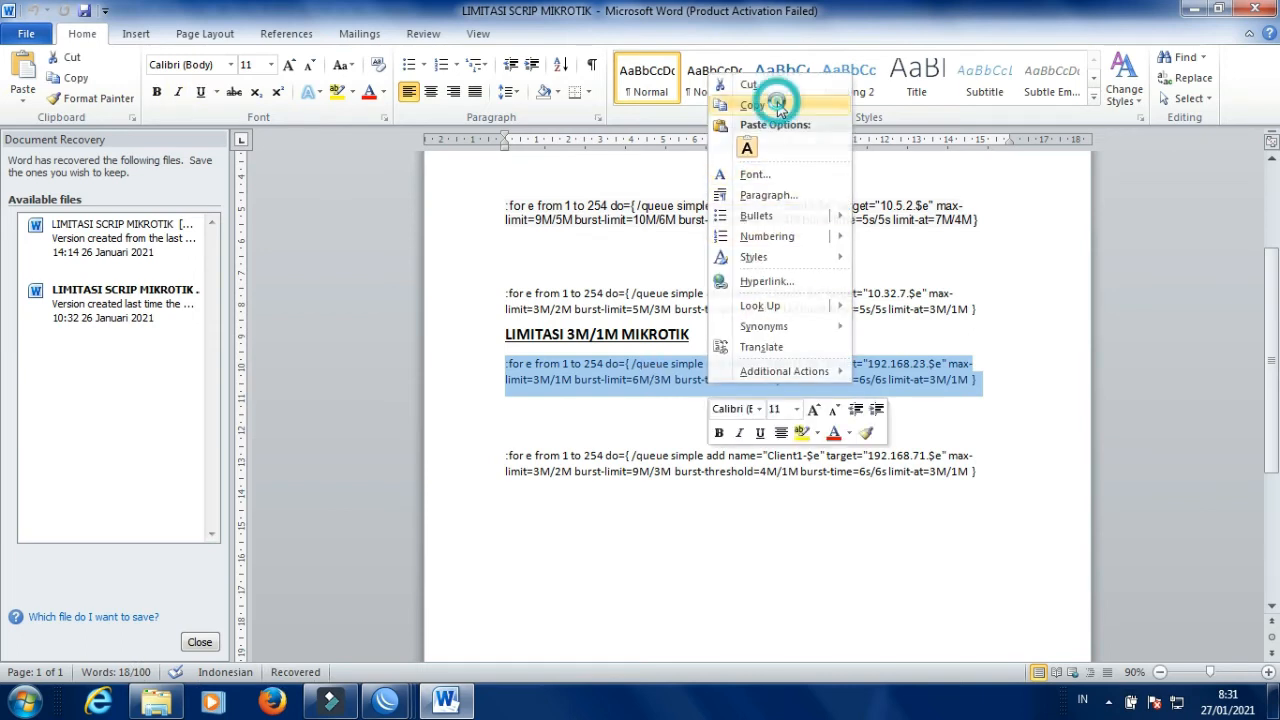
Minimize Word and Explorer, and open WinBox's System menu.
left_click(1196, 14)
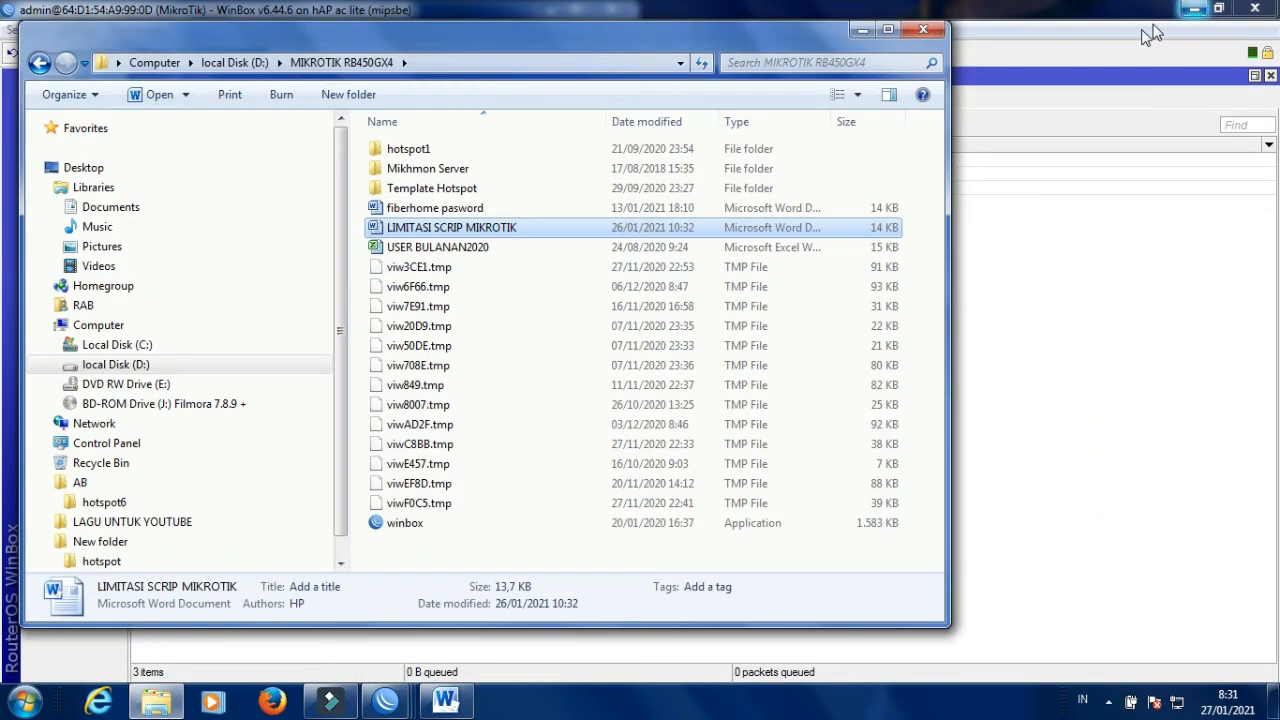
left_click(859, 31)
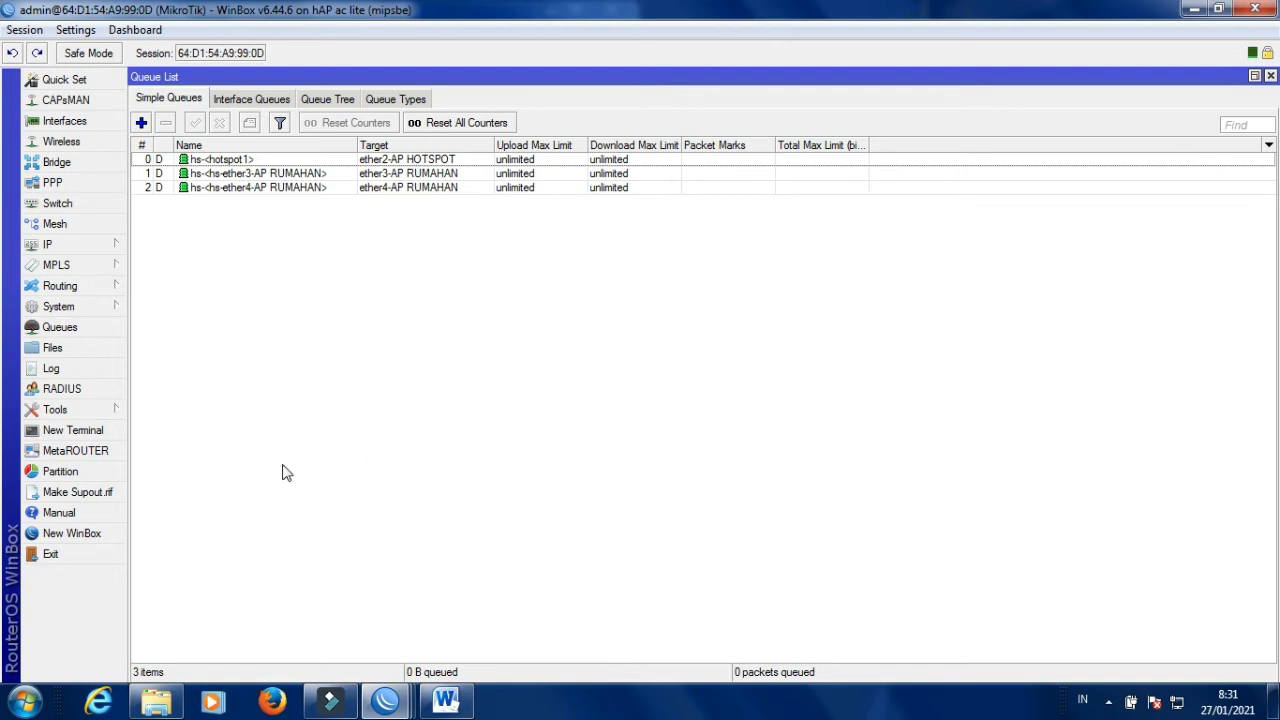
left_click(78, 307)
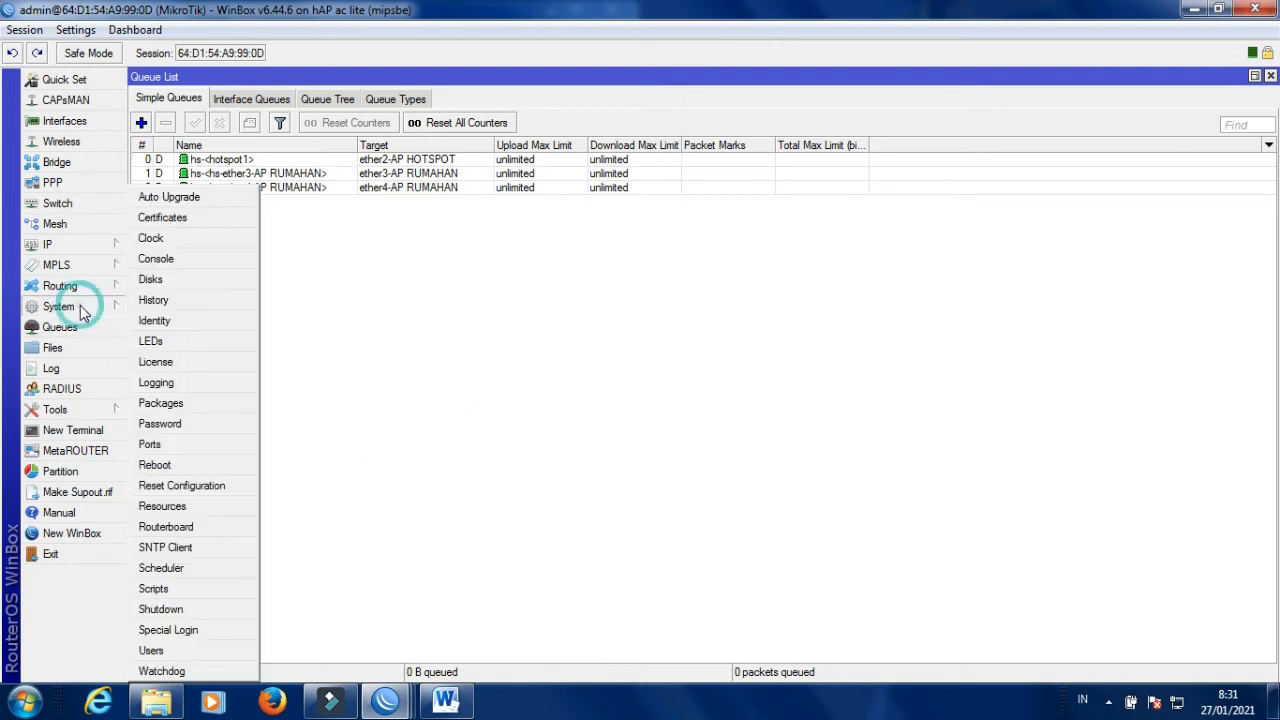
Create a new script named script1-ETHER2 and paste the copied queue loop into its Source.
left_click(171, 589)
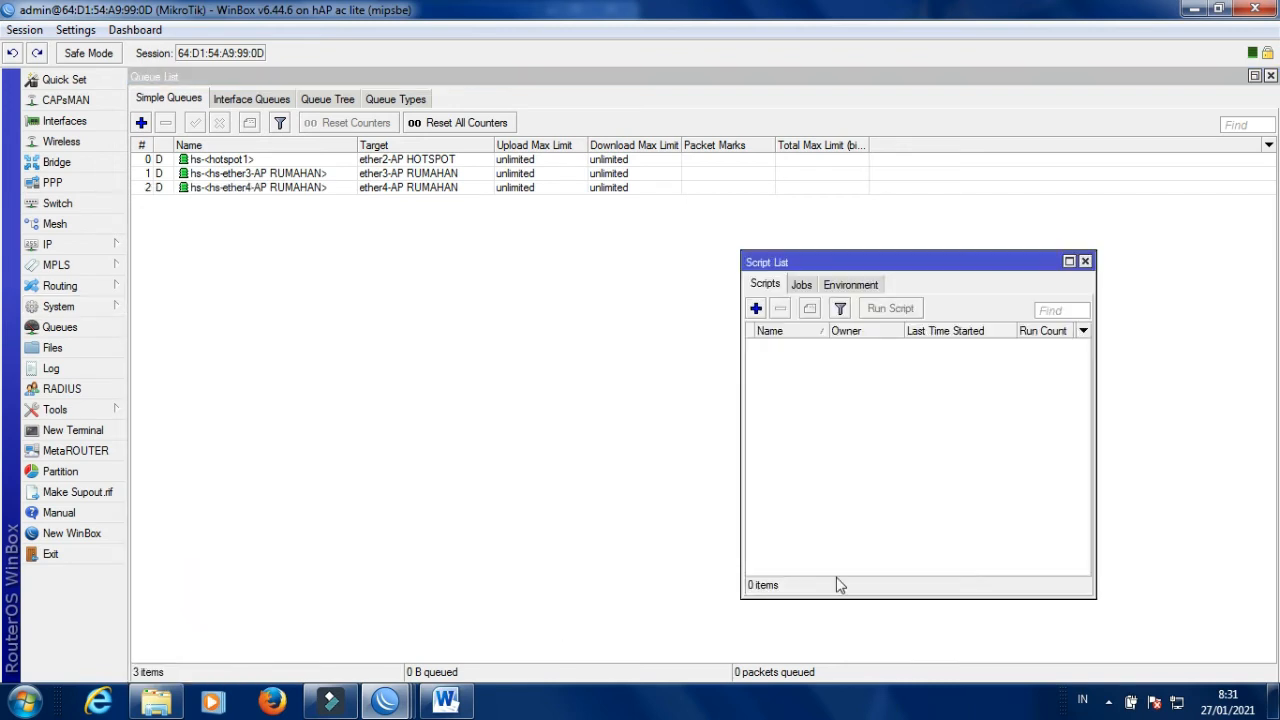
left_click(756, 309)
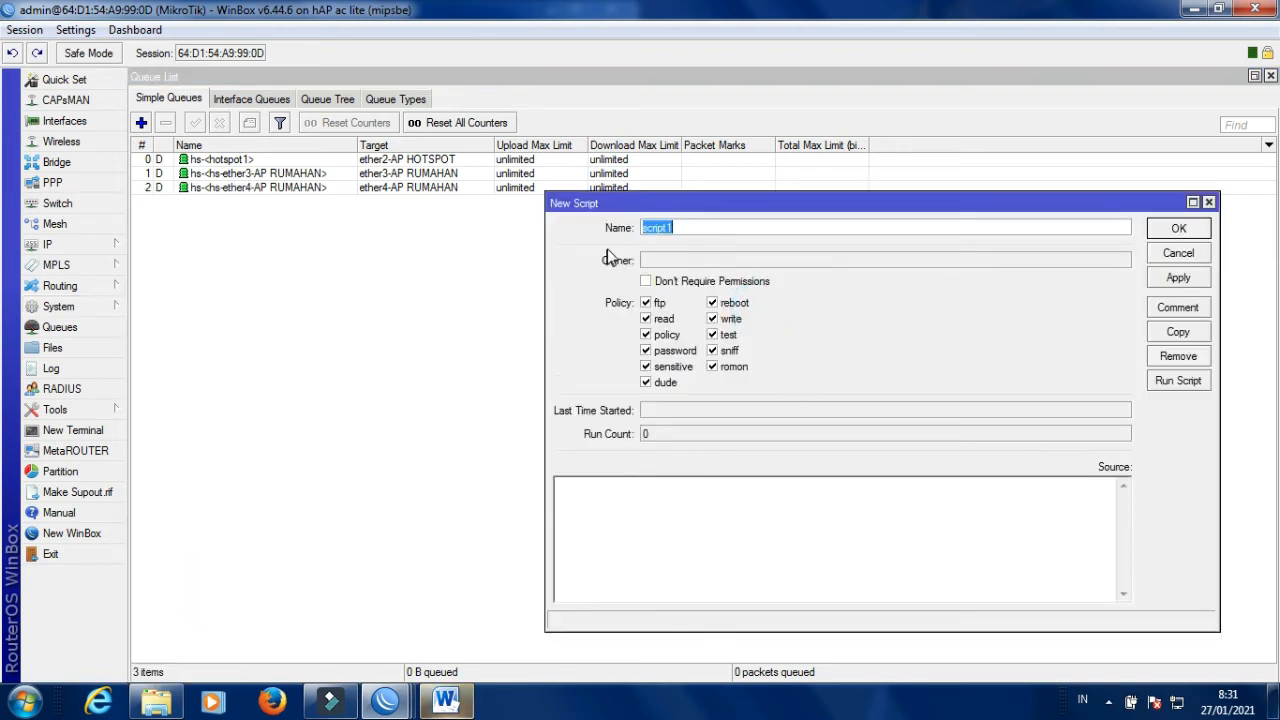
left_click(681, 227)
left_click(681, 227)
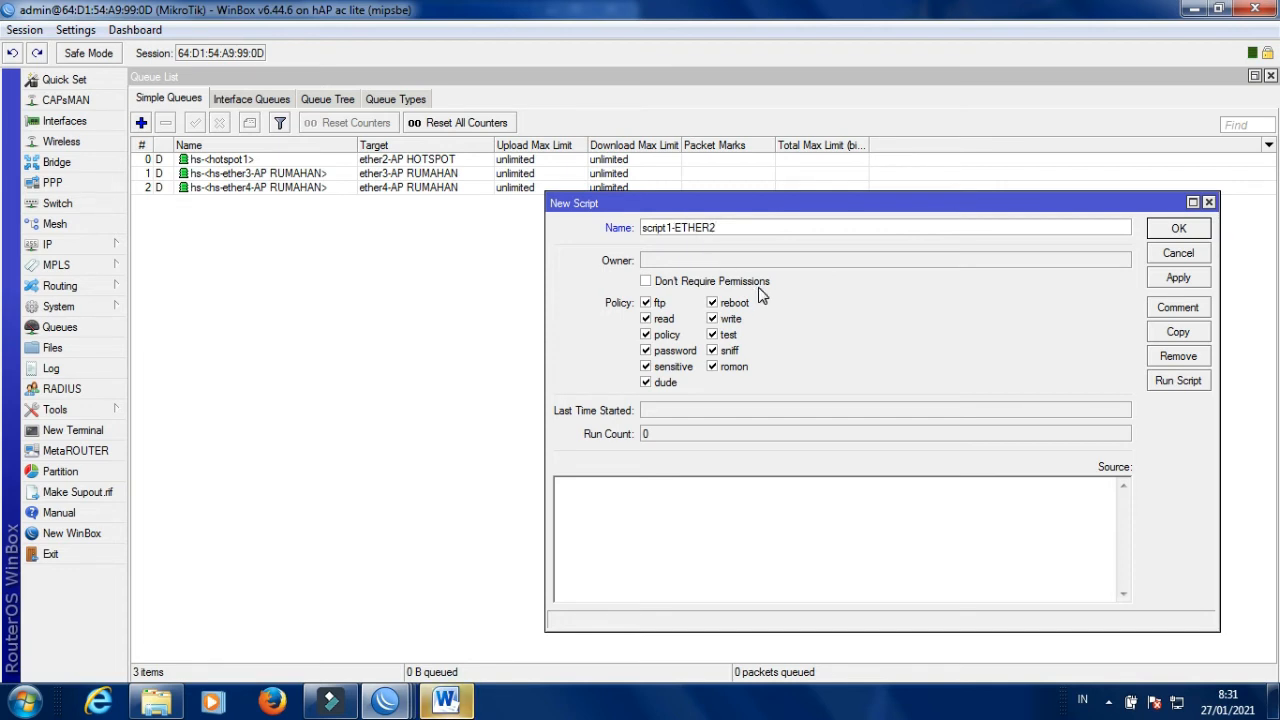
right_click(605, 505)
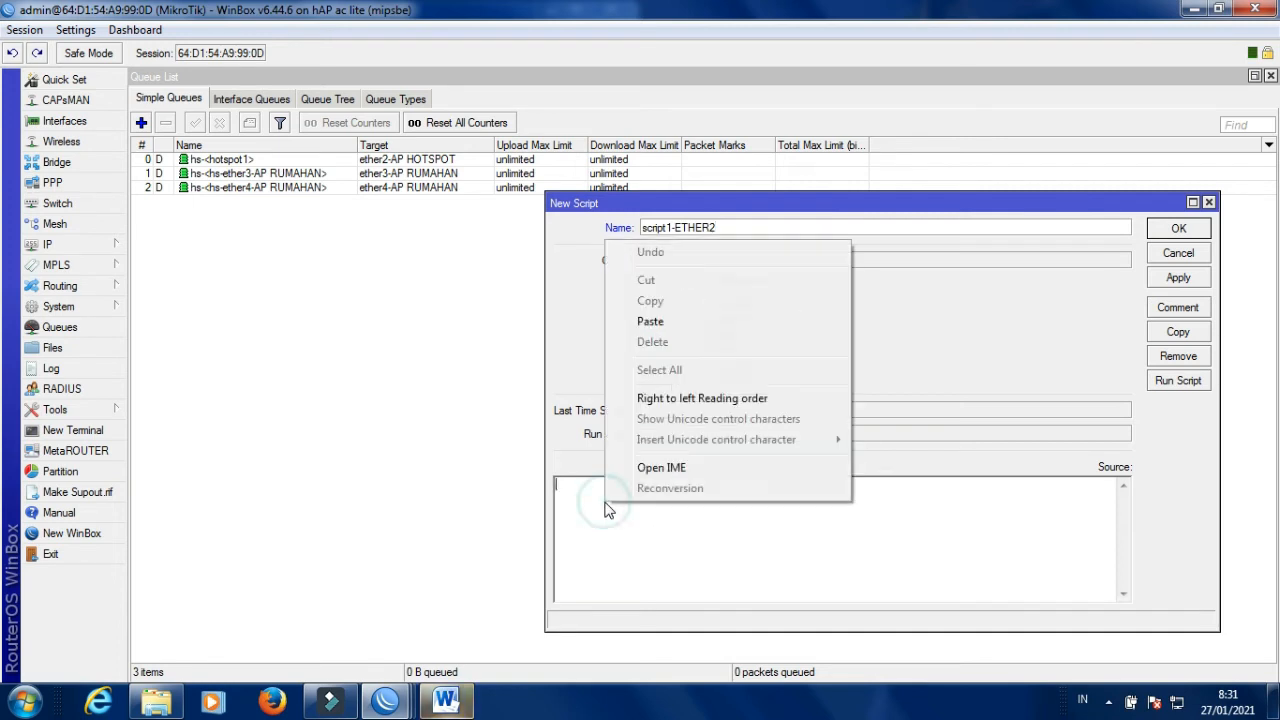
left_click(650, 321)
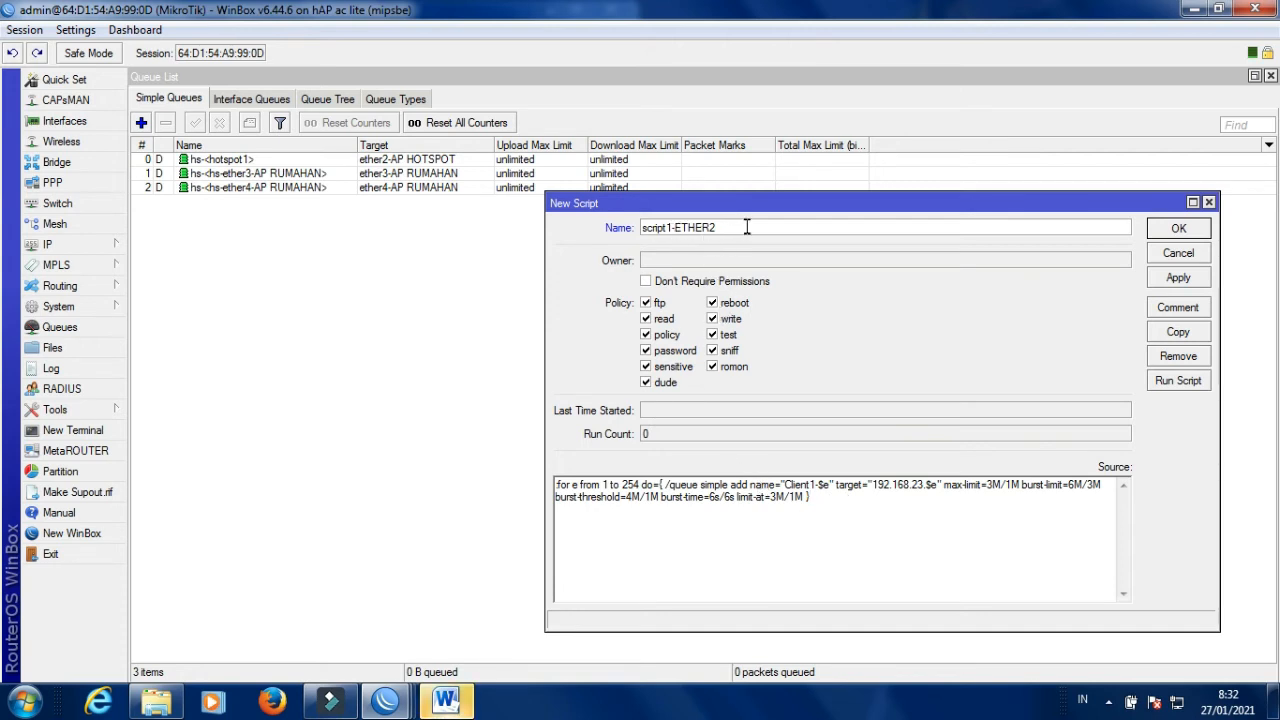
Change the target subnet from 192.168.23 to 192.168.21 and save the script.
left_click(926, 485)
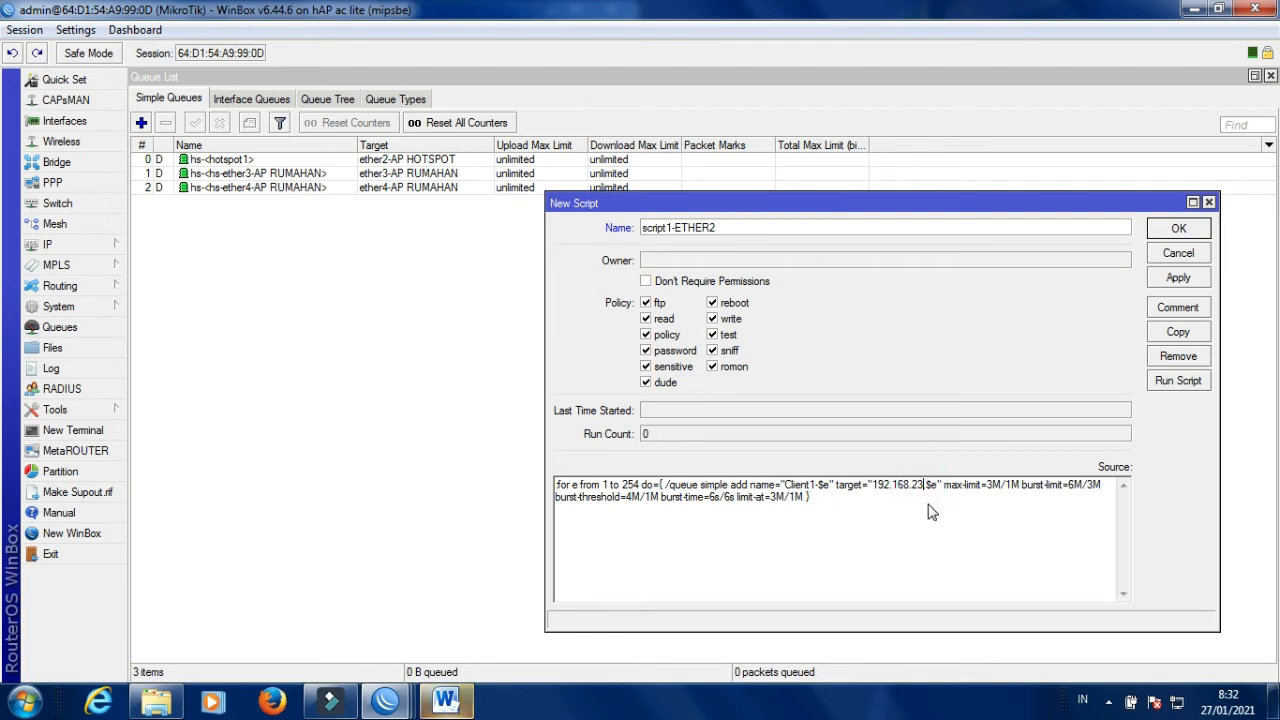
key("BackSpace")
type("1")
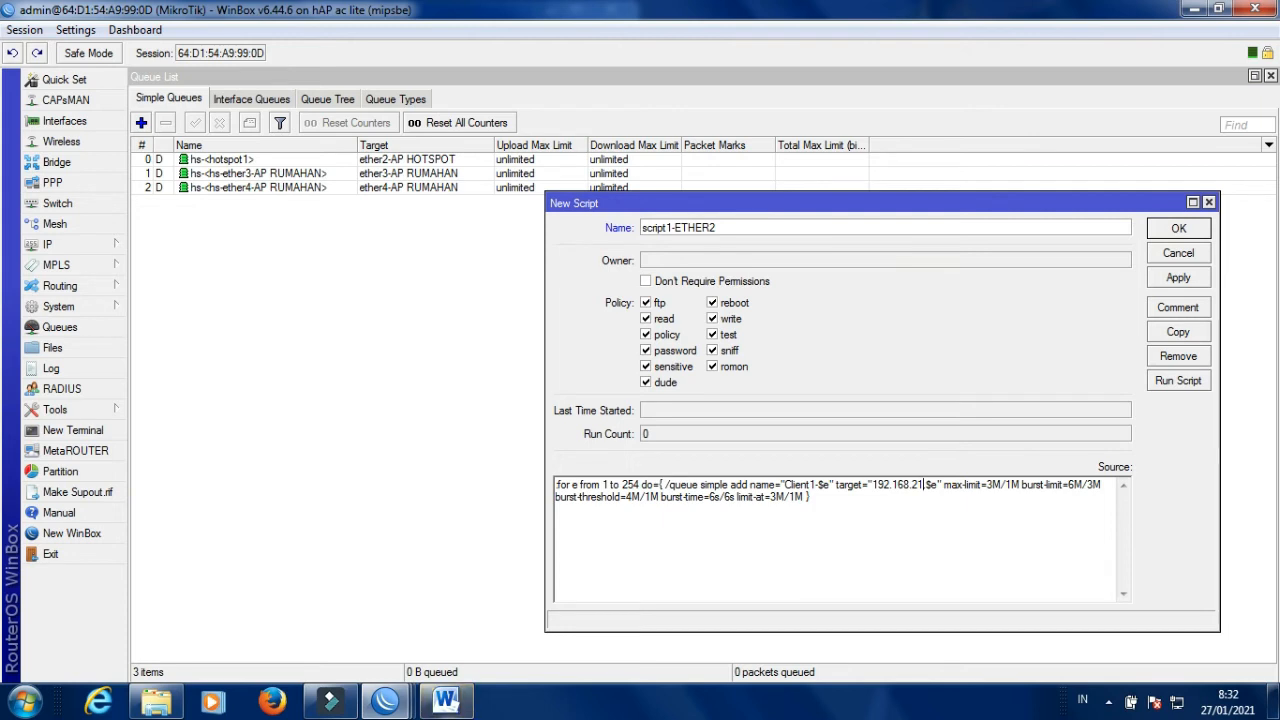
type(".")
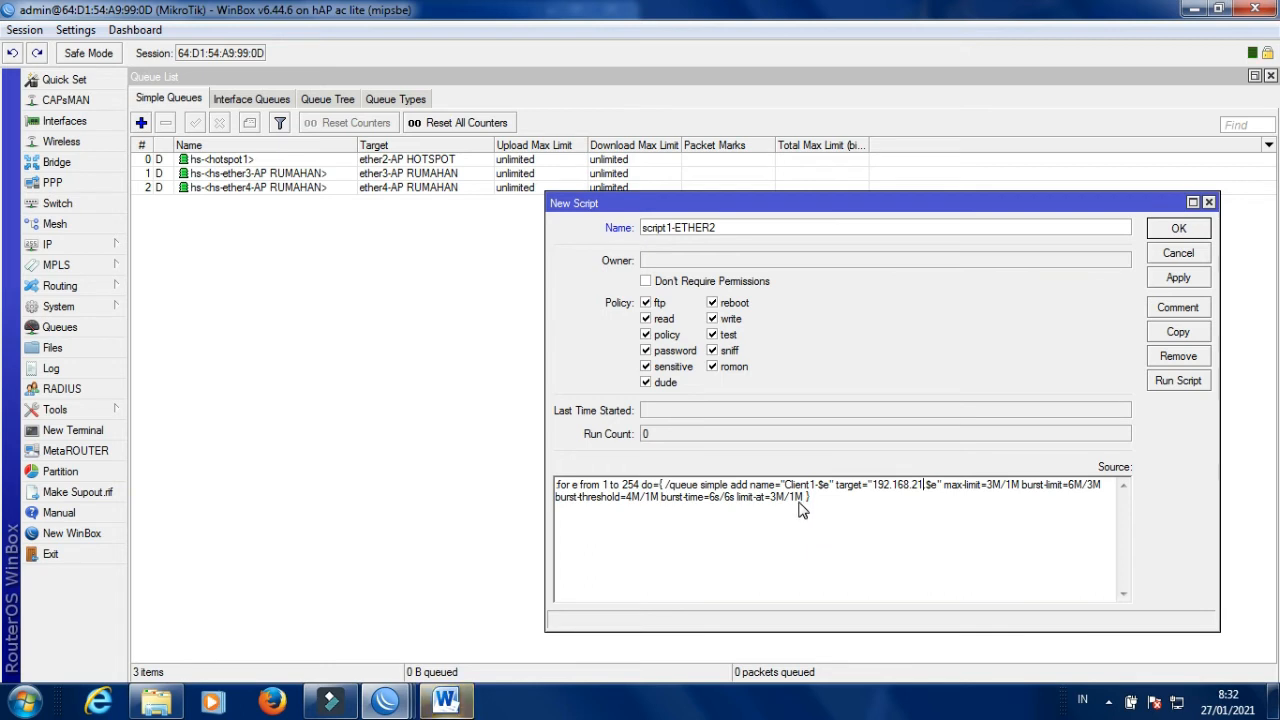
left_click(1175, 282)
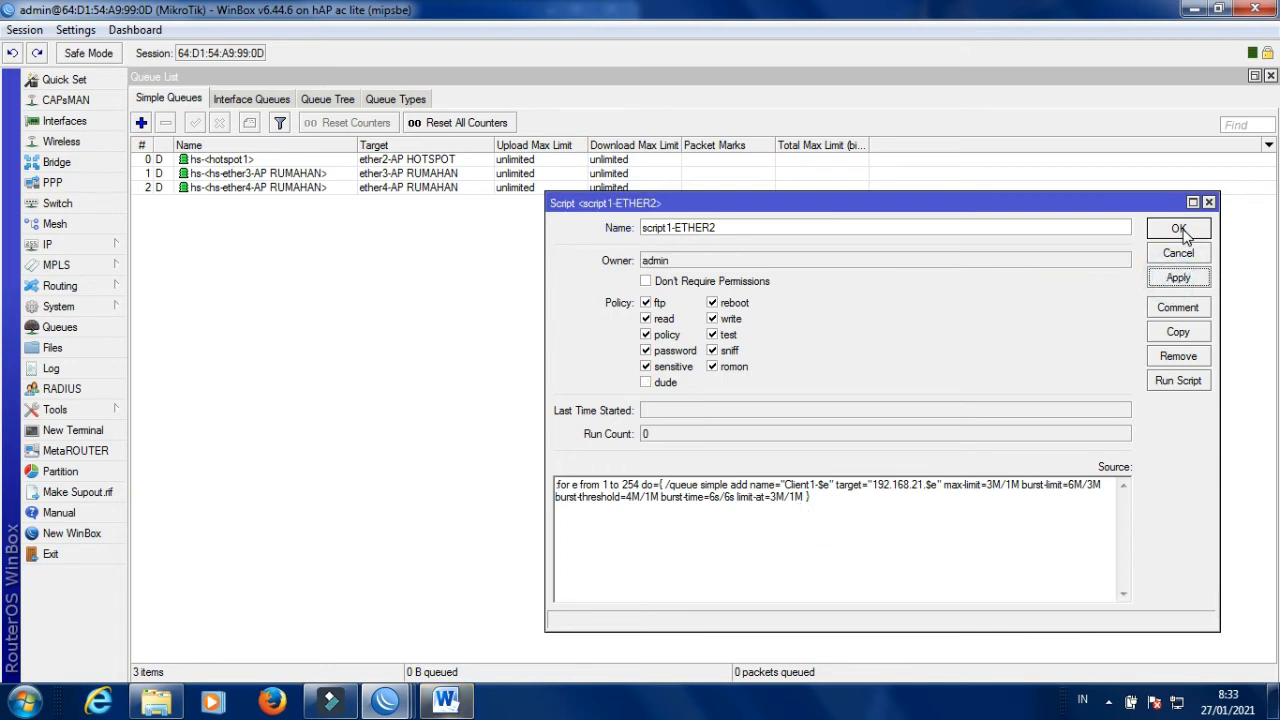
left_click(1179, 229)
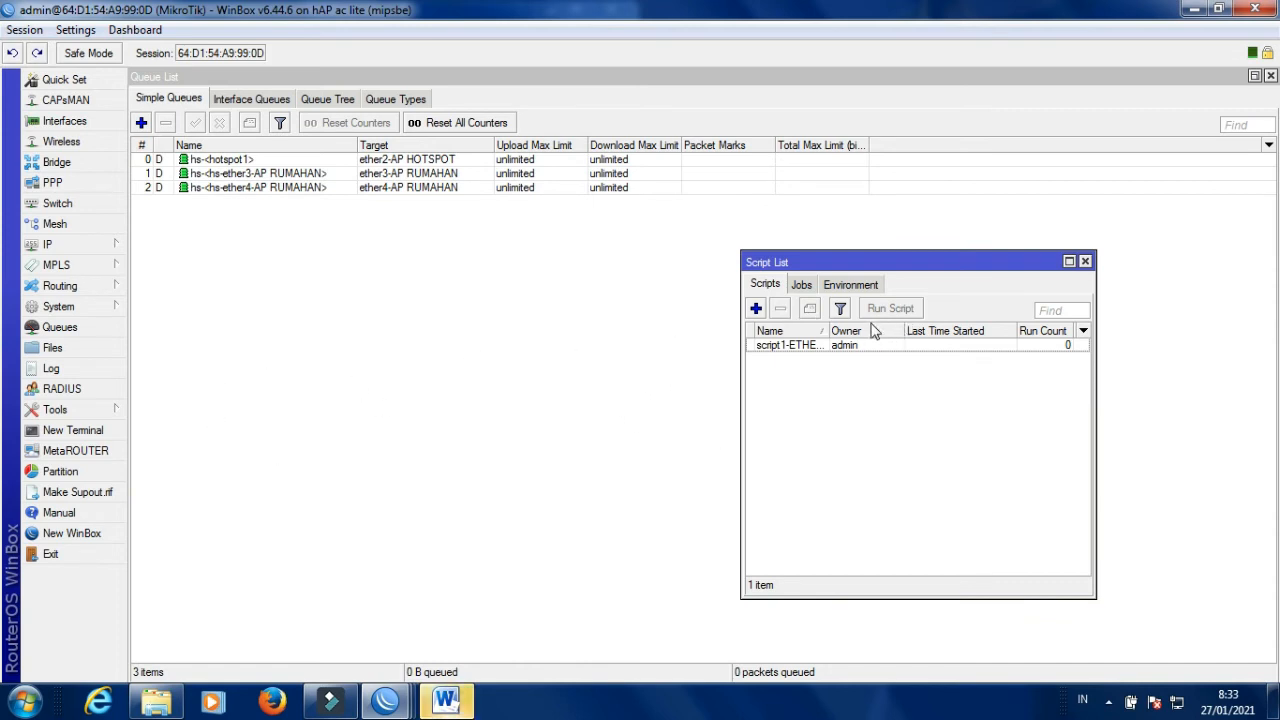
Run script1-ETHER2 once to create 257 Client1 queues at 3M/1M for 192.168.21.x.
left_click(846, 347)
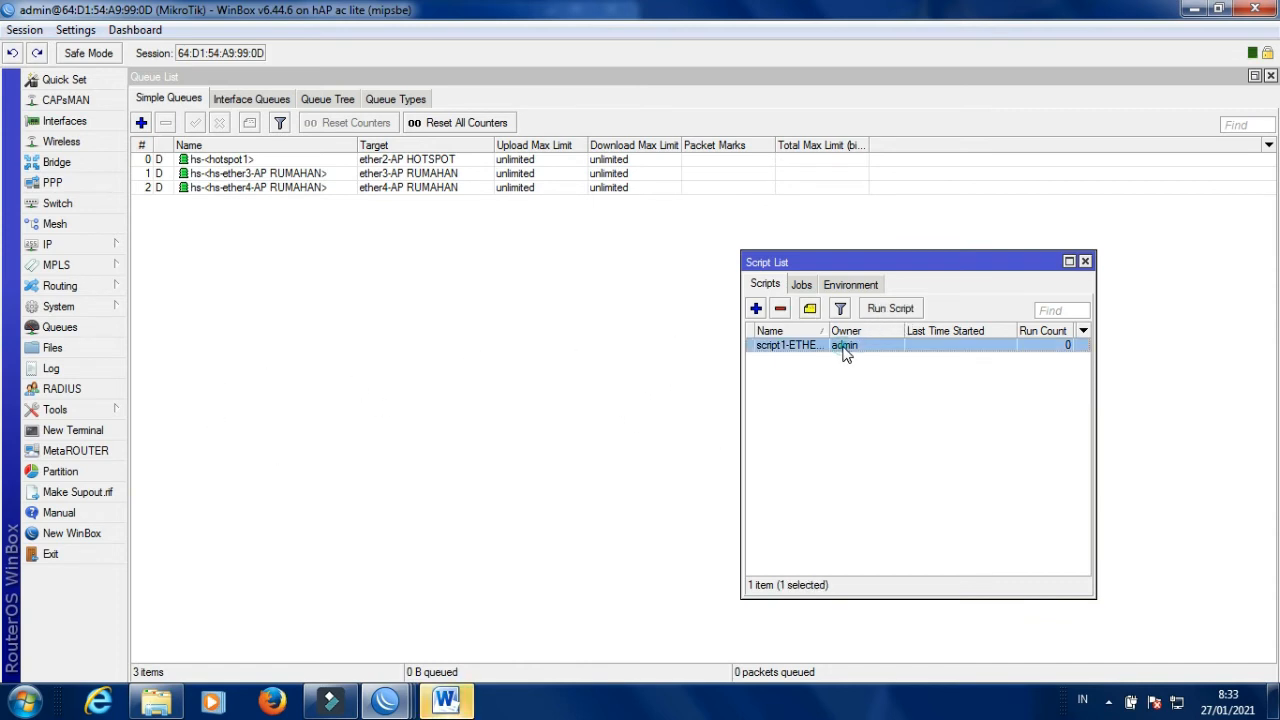
left_click(893, 310)
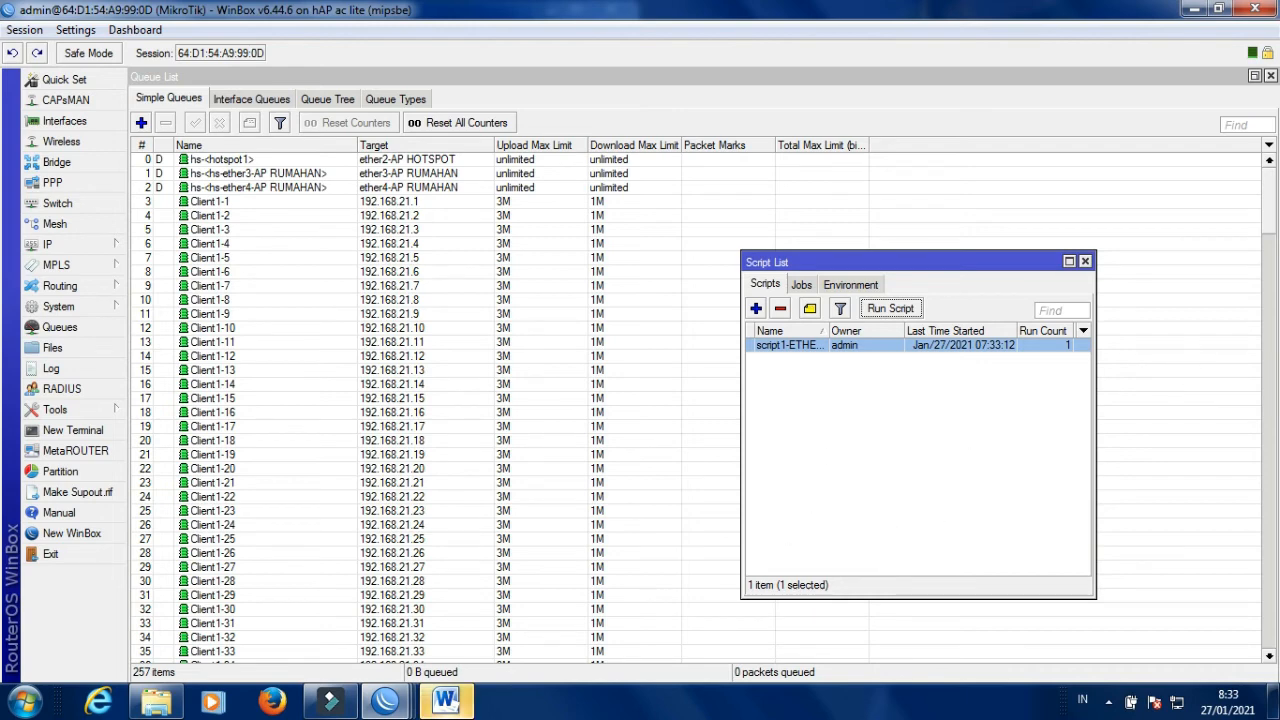
left_click(1254, 76)
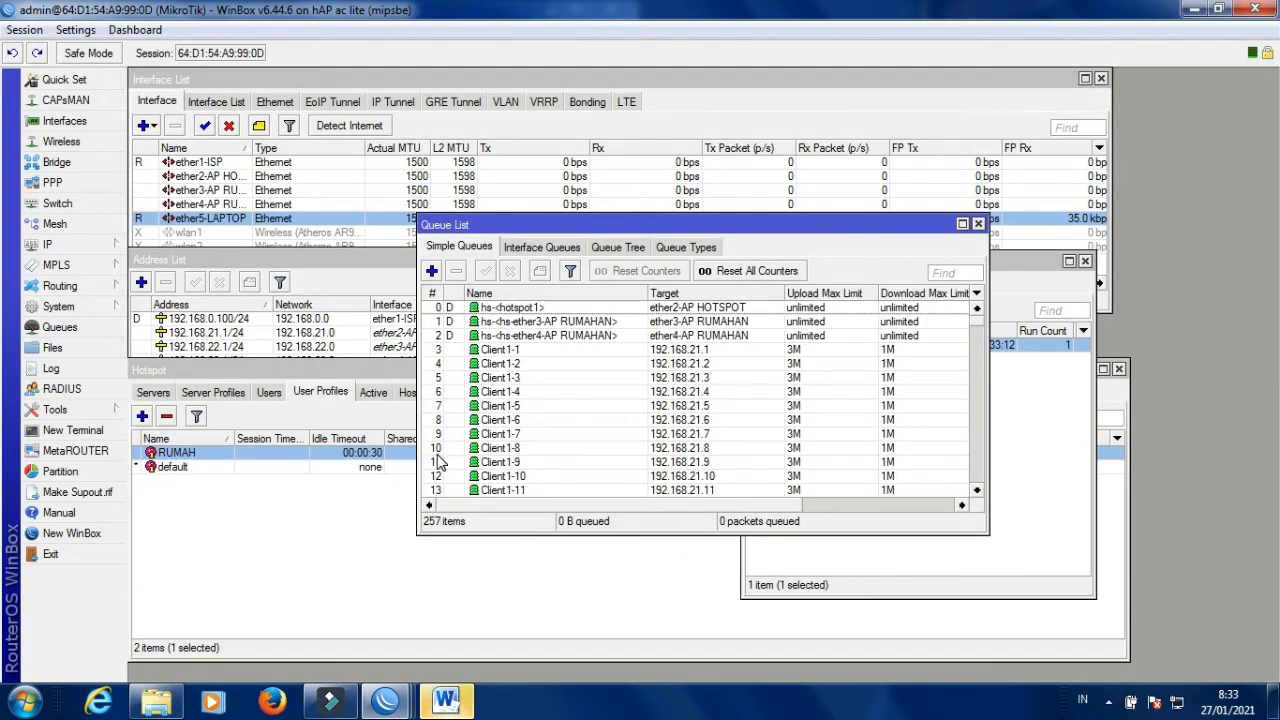
Move the Queue List aside and close the Script List and other open windows.
left_click(291, 562)
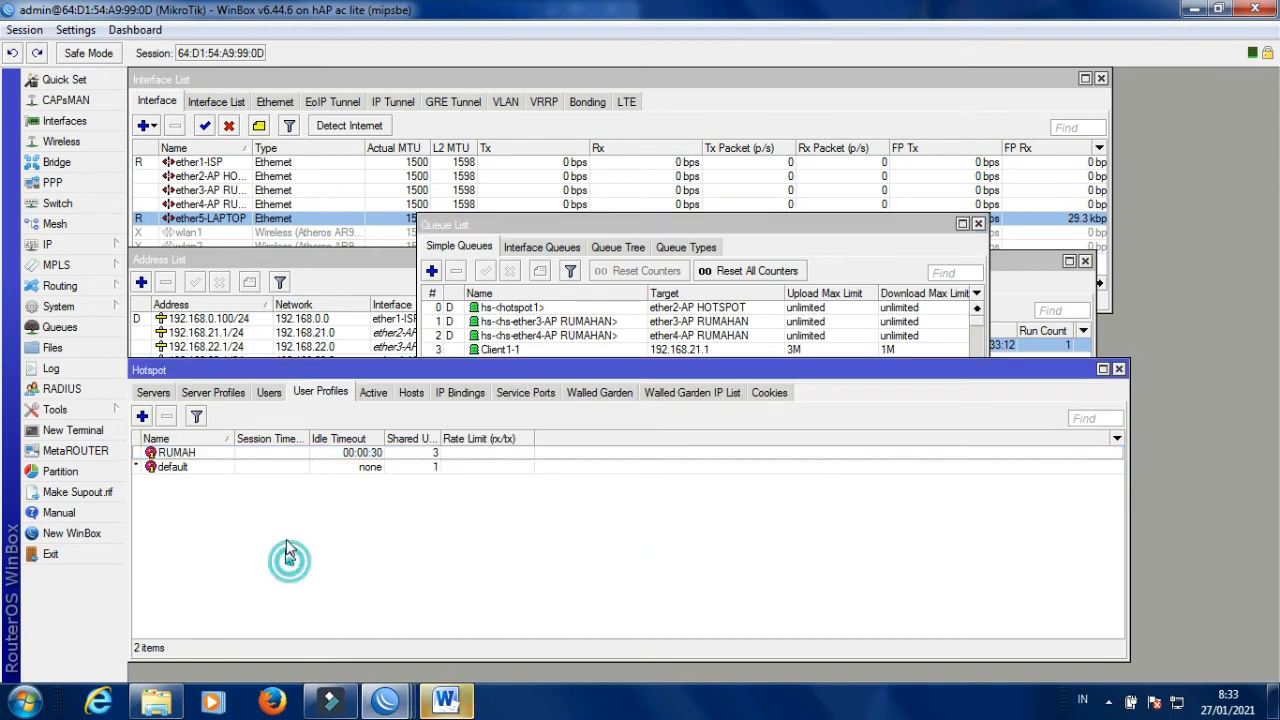
left_click(677, 222)
left_click_drag(679, 226, 378, 288)
left_click(1043, 286)
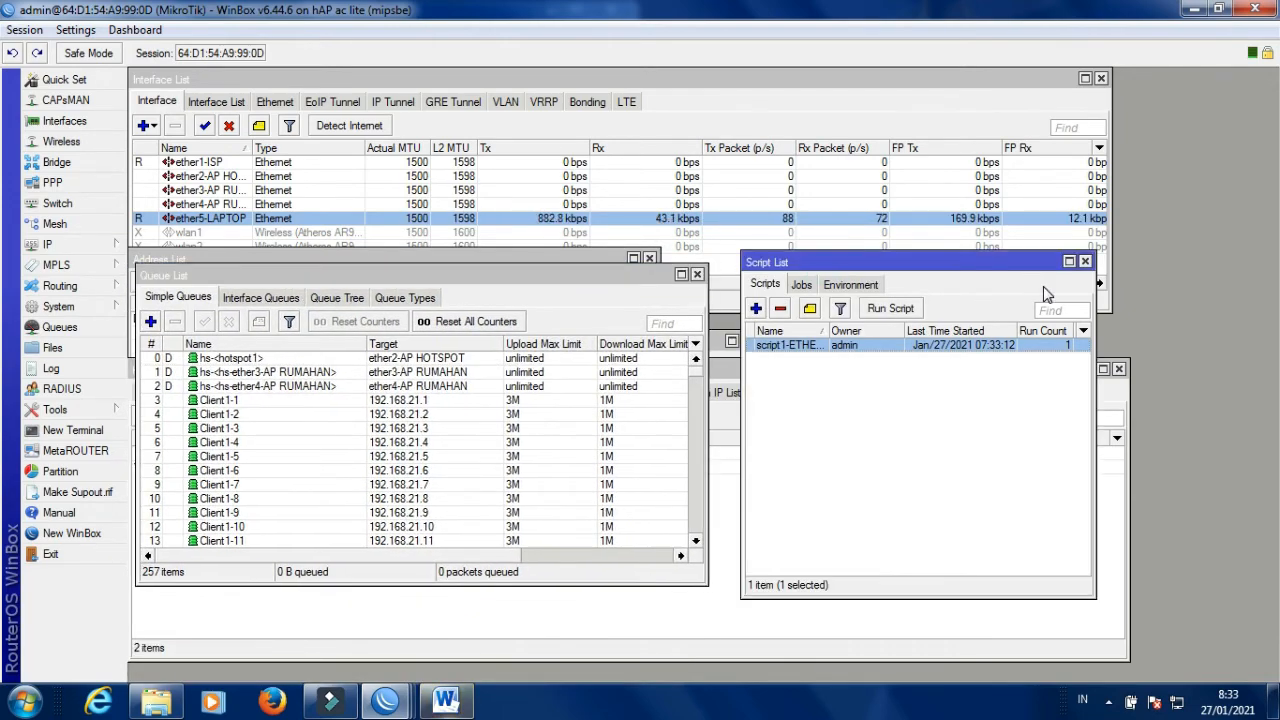
left_click(1085, 261)
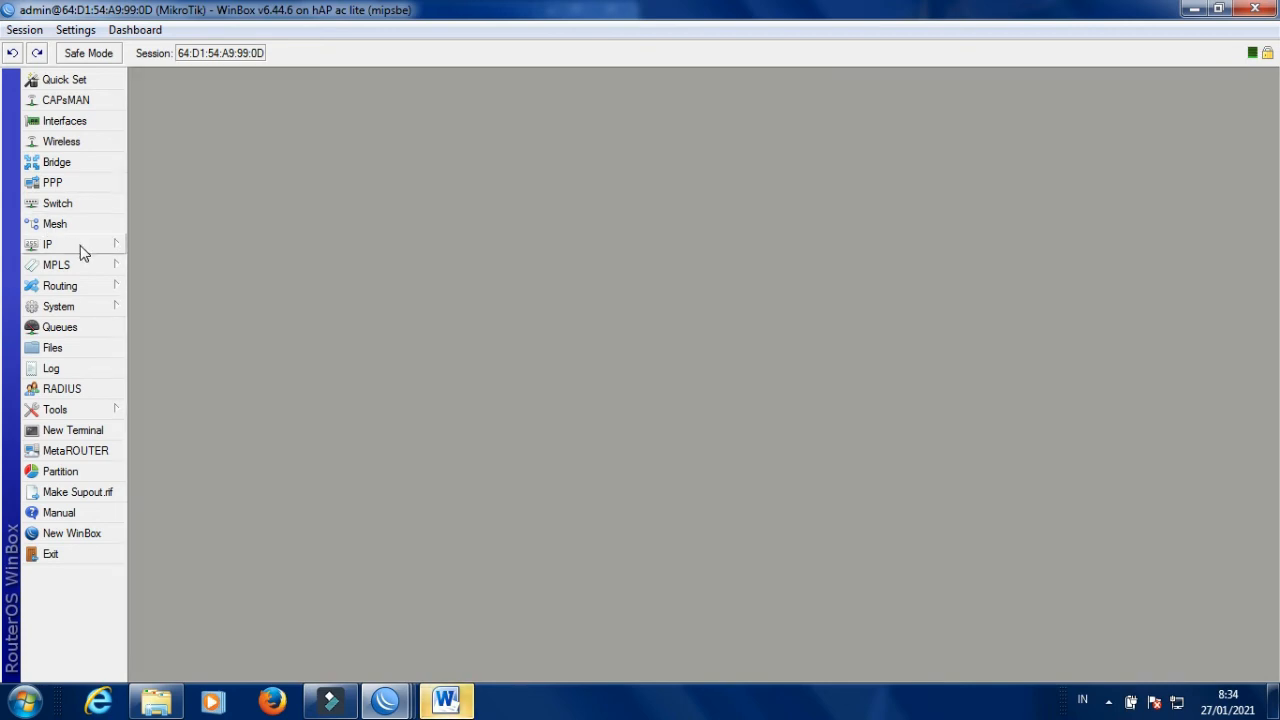
Draft a prerouting Mangle rule in IP > Firewall with protocol 6 (tcp) and Src. Address enabled.
left_click(80, 248)
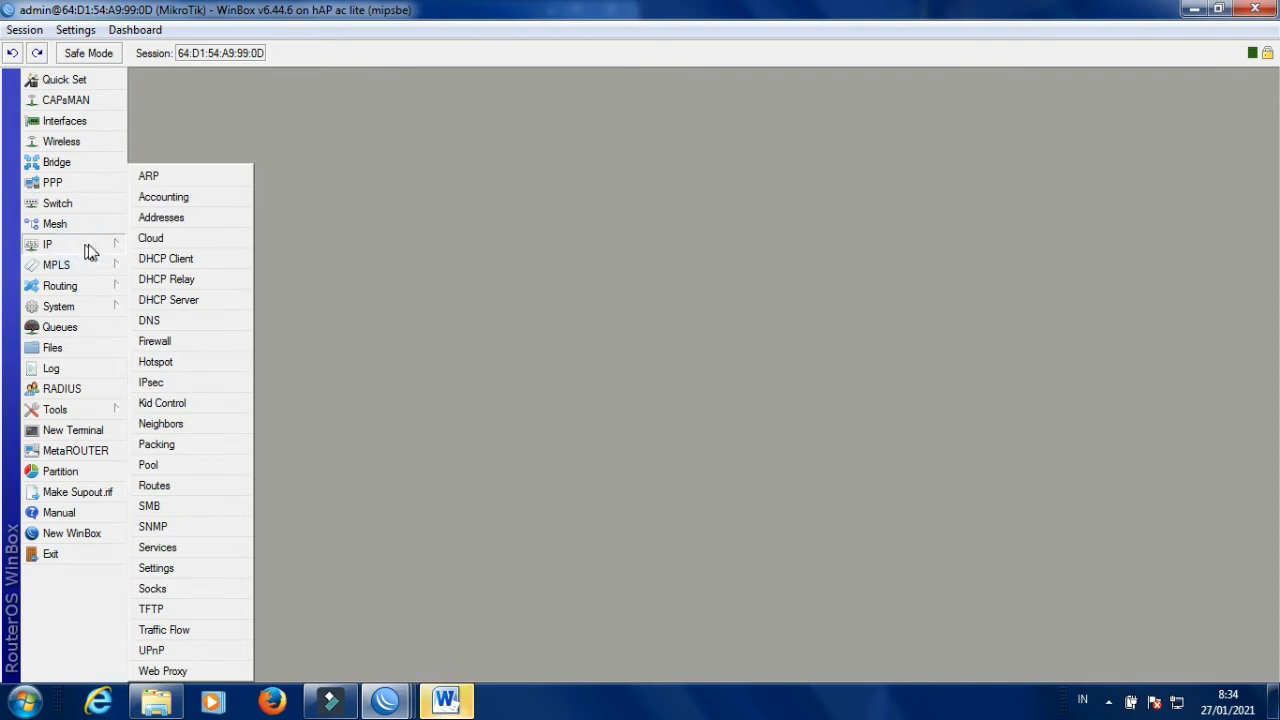
left_click(178, 344)
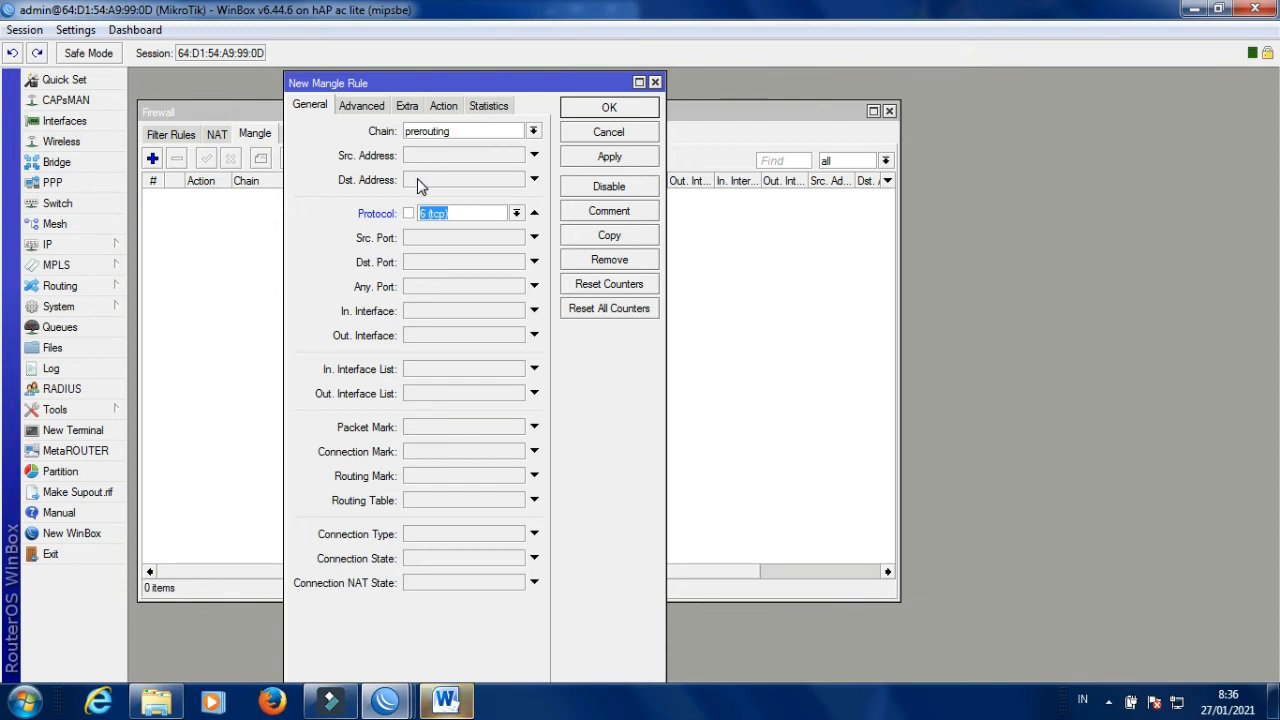
left_click(414, 155)
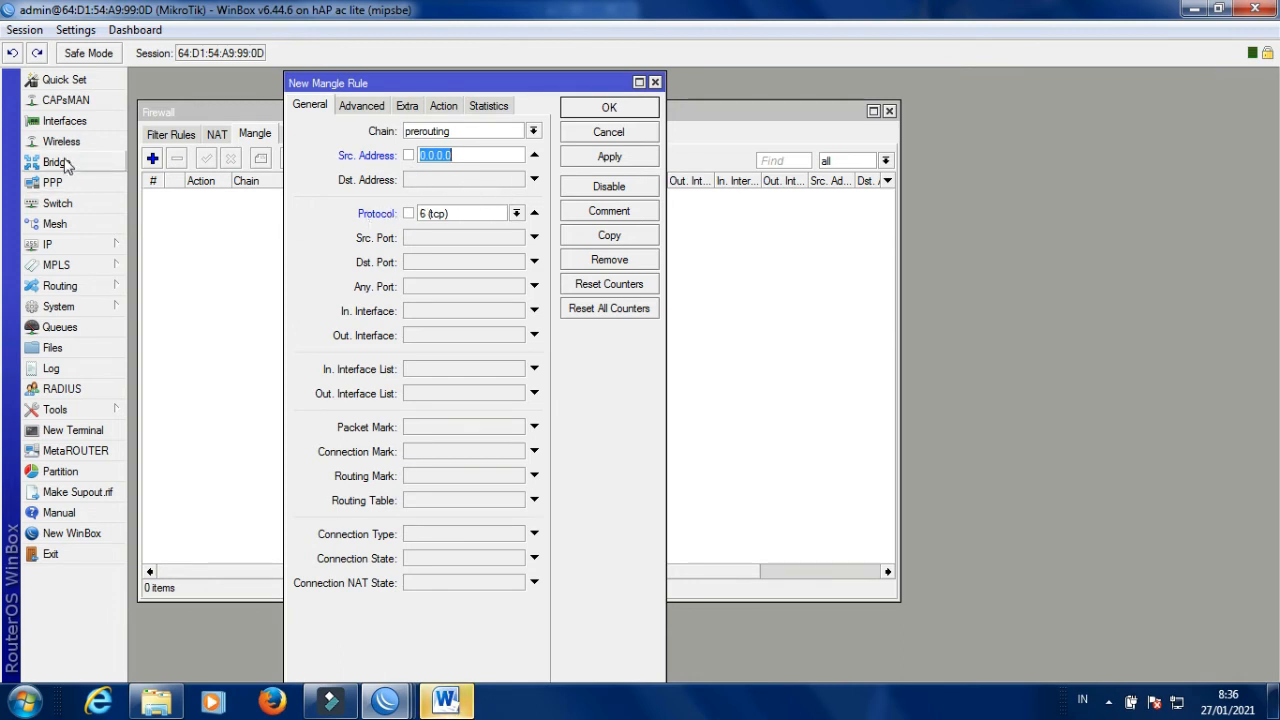
left_click(84, 246)
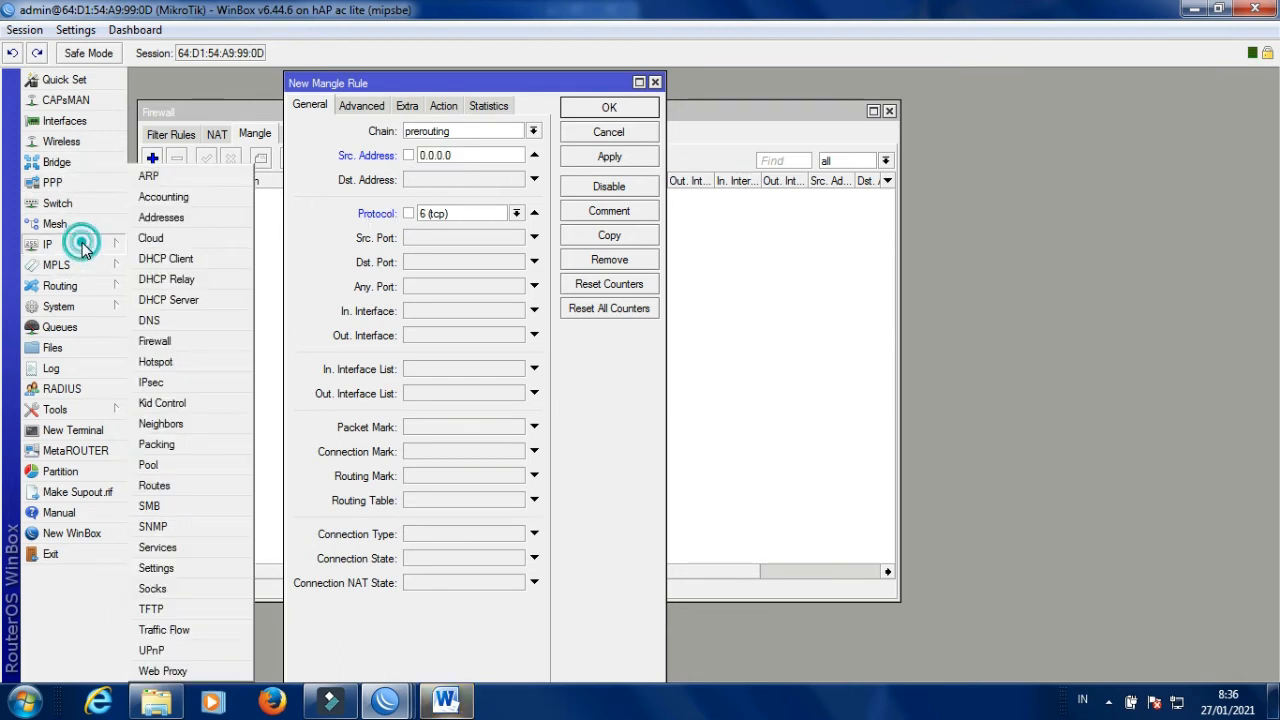
Copy the network 192.168.21.0 from the 192.168.21.1/24 entry in the Address List.
left_click(162, 217)
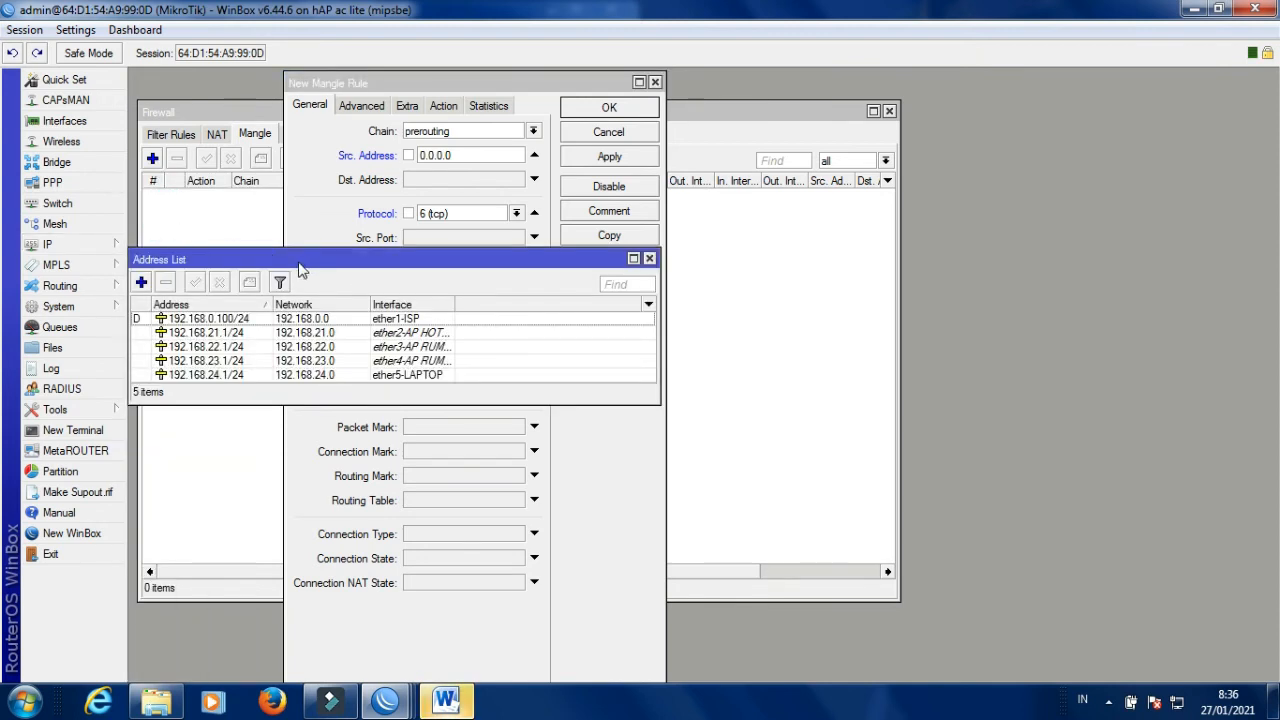
left_click_drag(418, 83, 816, 91)
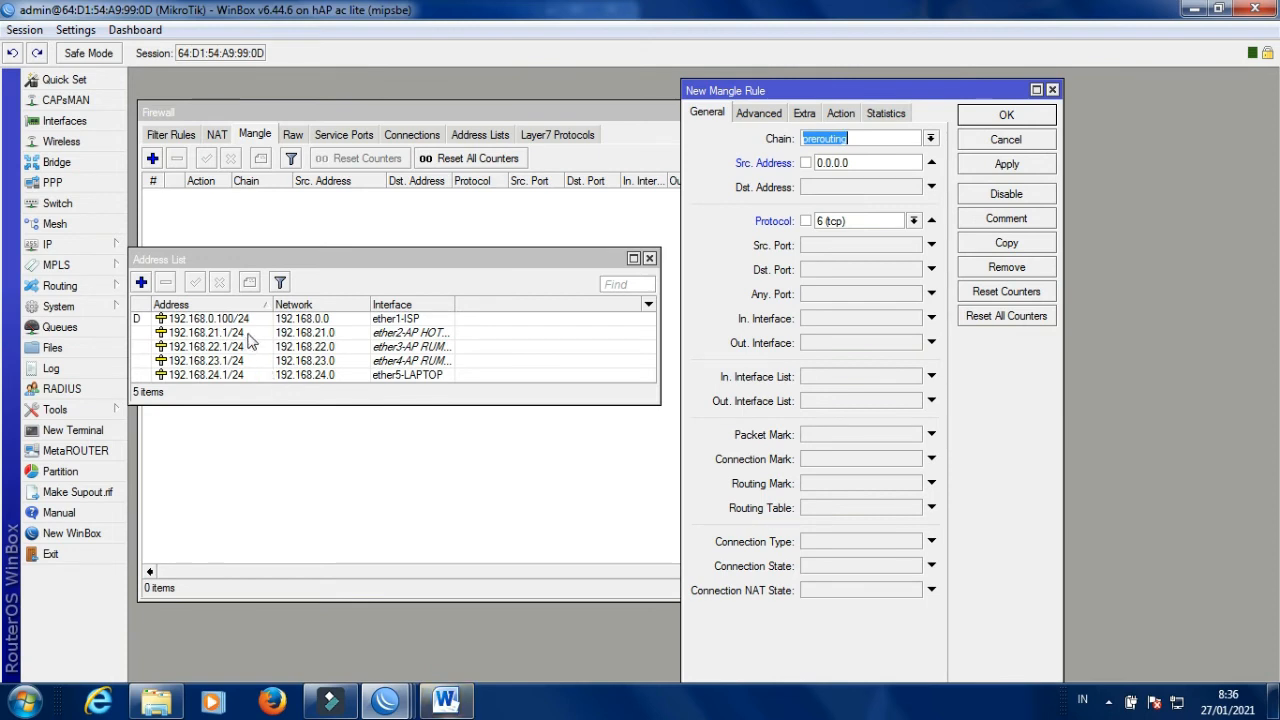
double_click(252, 334)
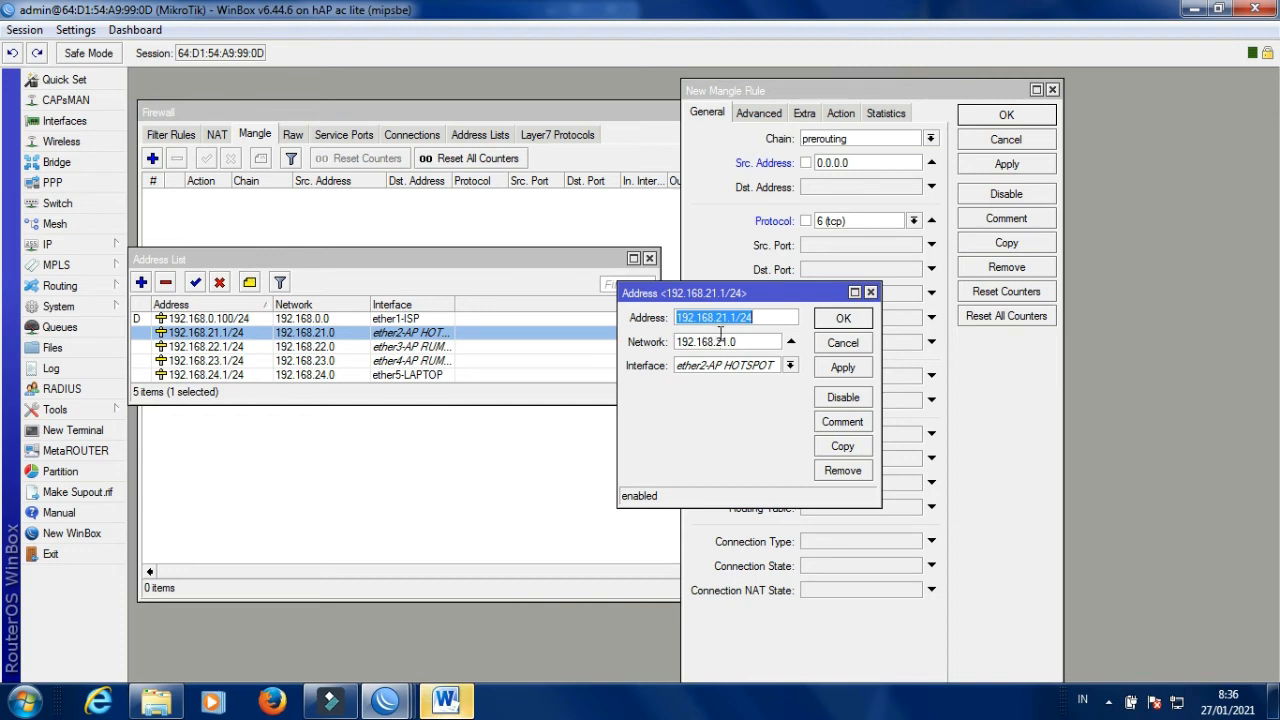
double_click(745, 342)
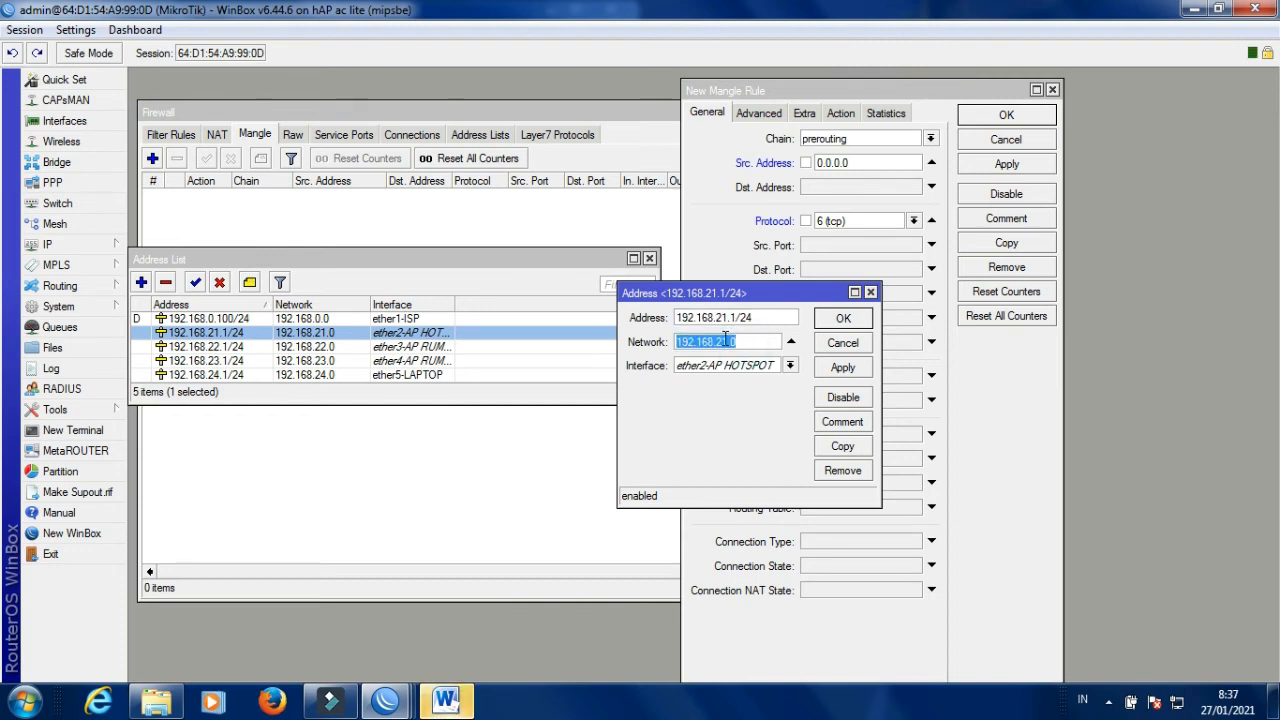
right_click(723, 340)
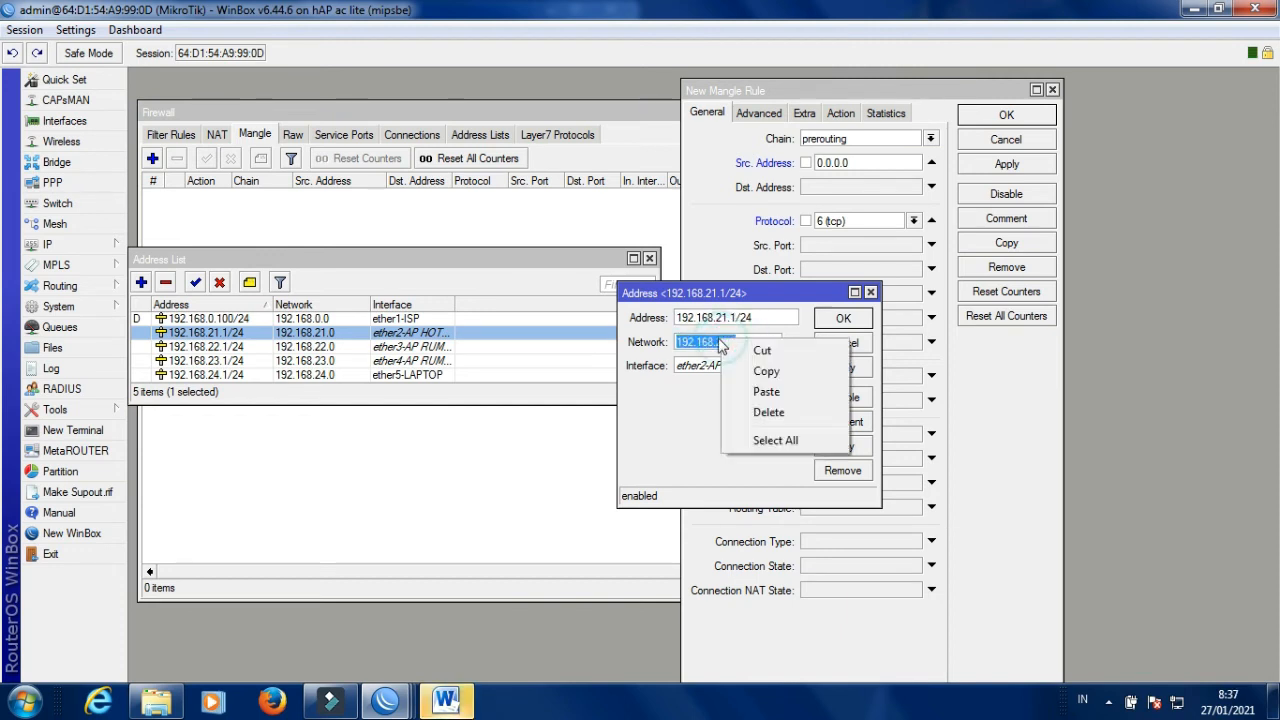
left_click(767, 371)
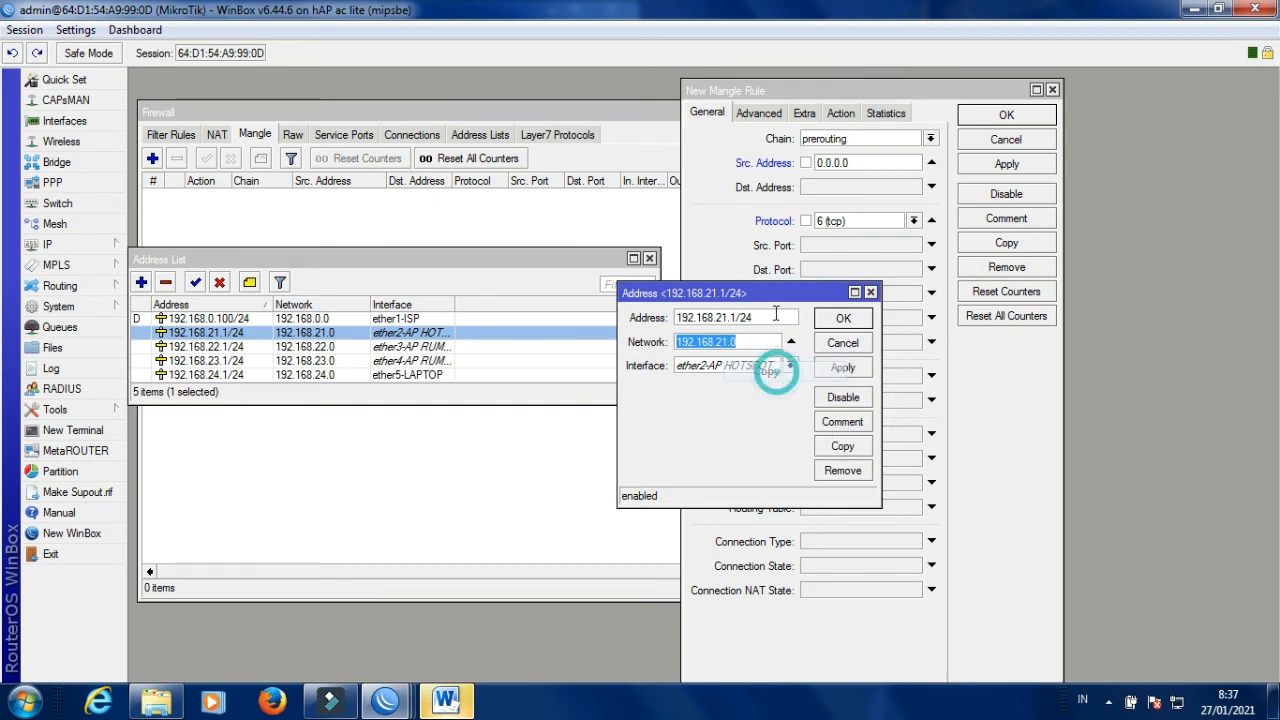
Paste it over the rule's 0.0.0.0 Src. Address and append /24.
left_click_drag(785, 293, 537, 316)
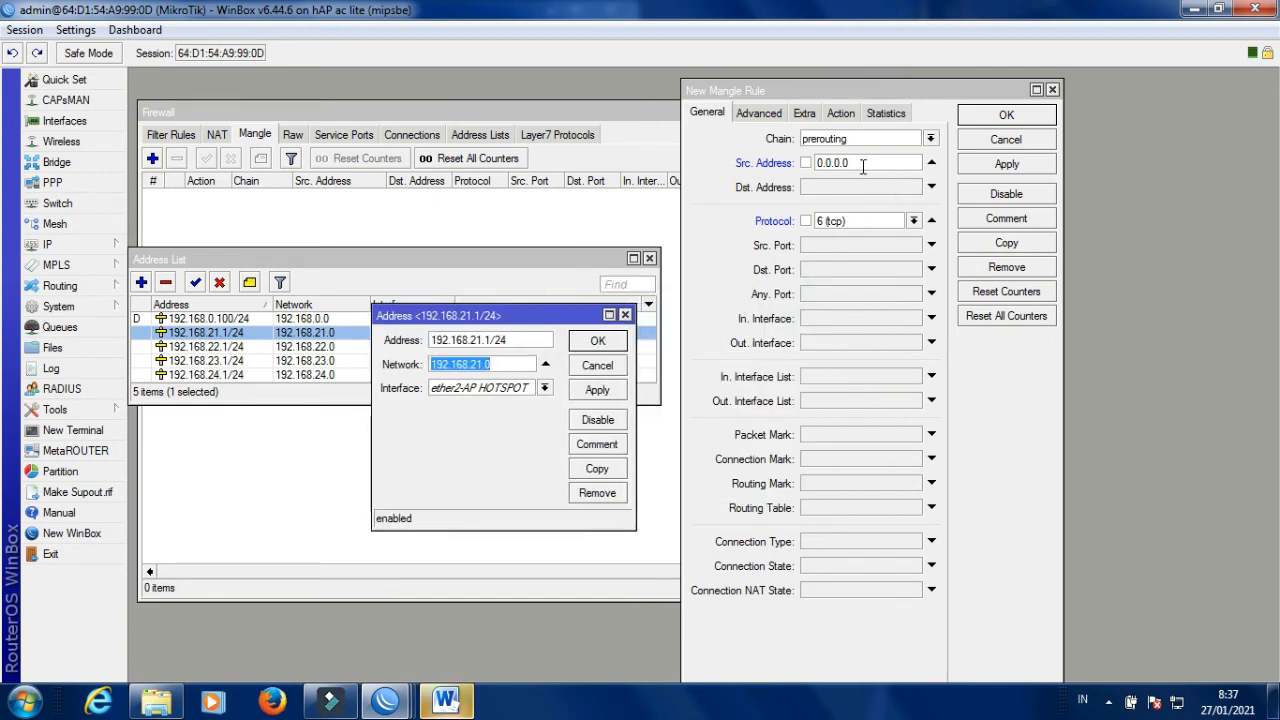
double_click(864, 164)
right_click(866, 165)
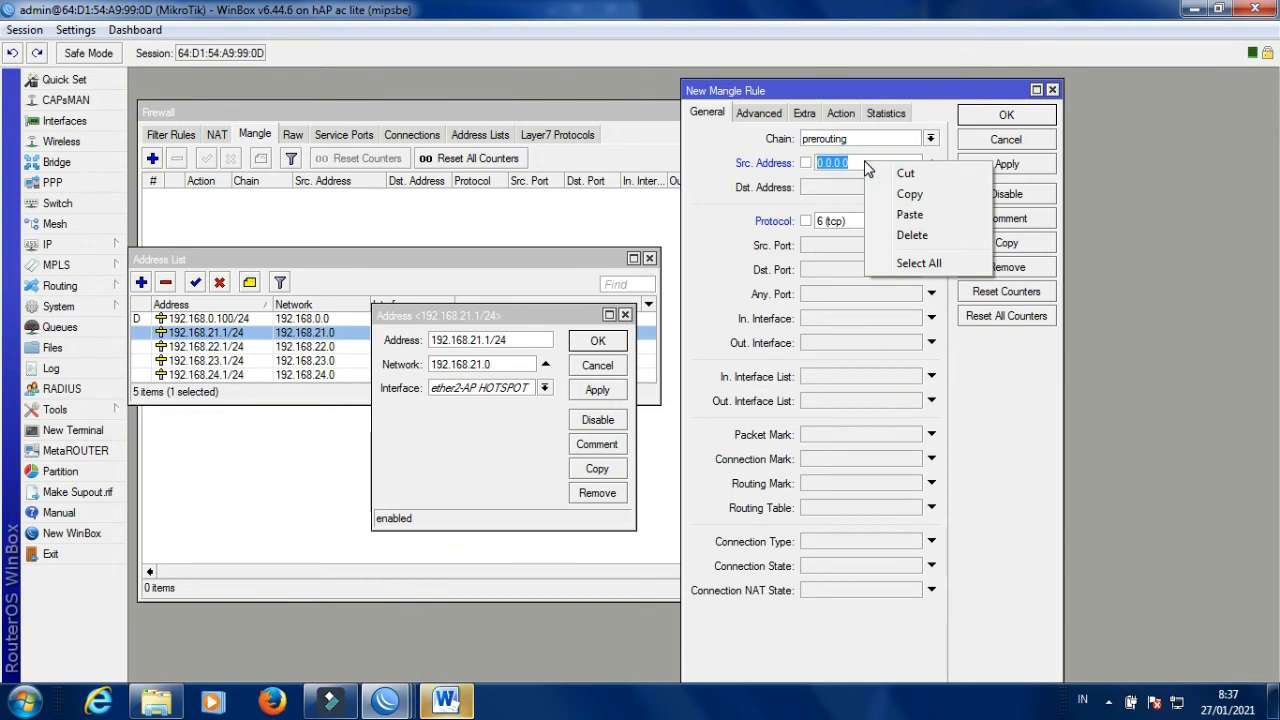
left_click(909, 215)
type("/24")
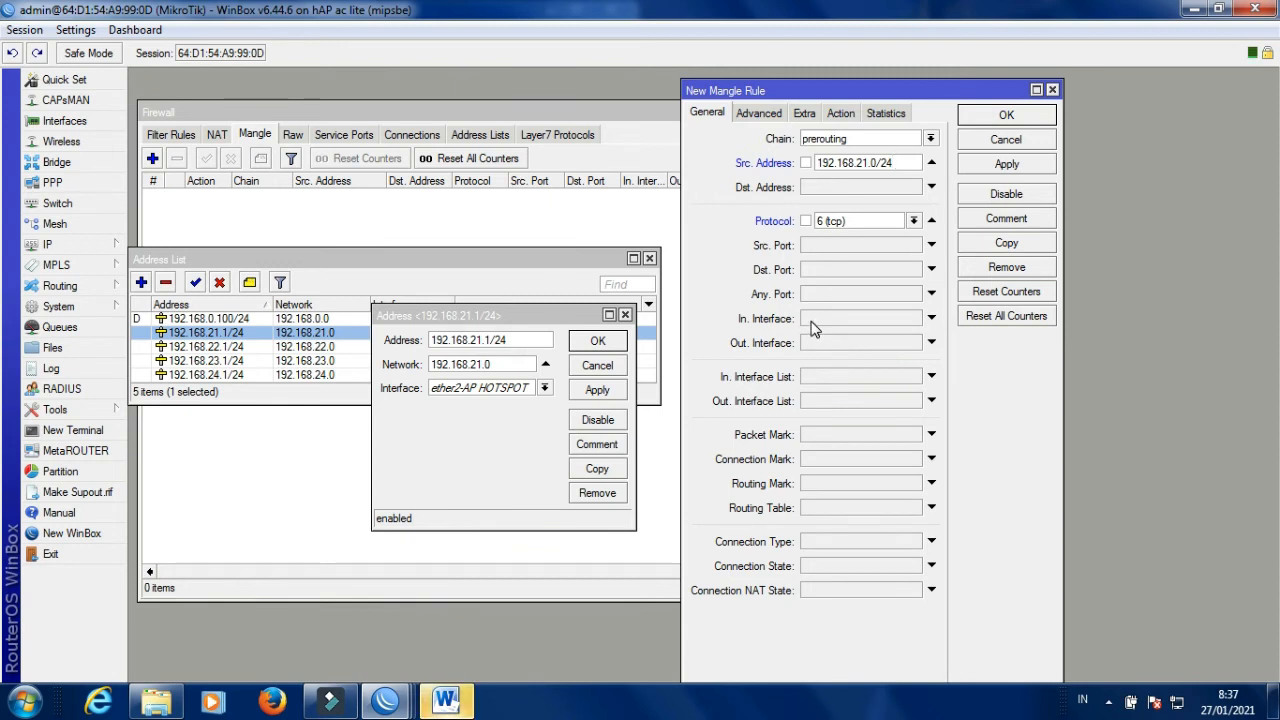
Enter 443,80 as the rule's Dst. Port.
left_click(813, 270)
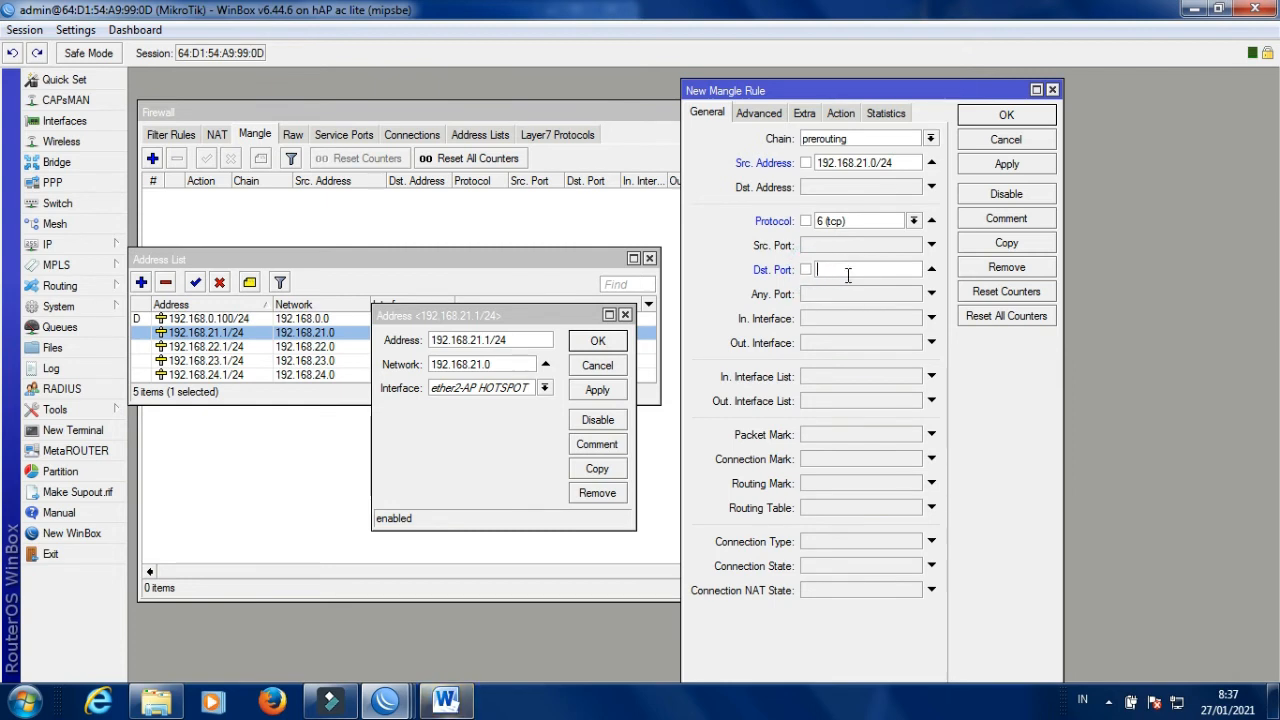
type("443,80")
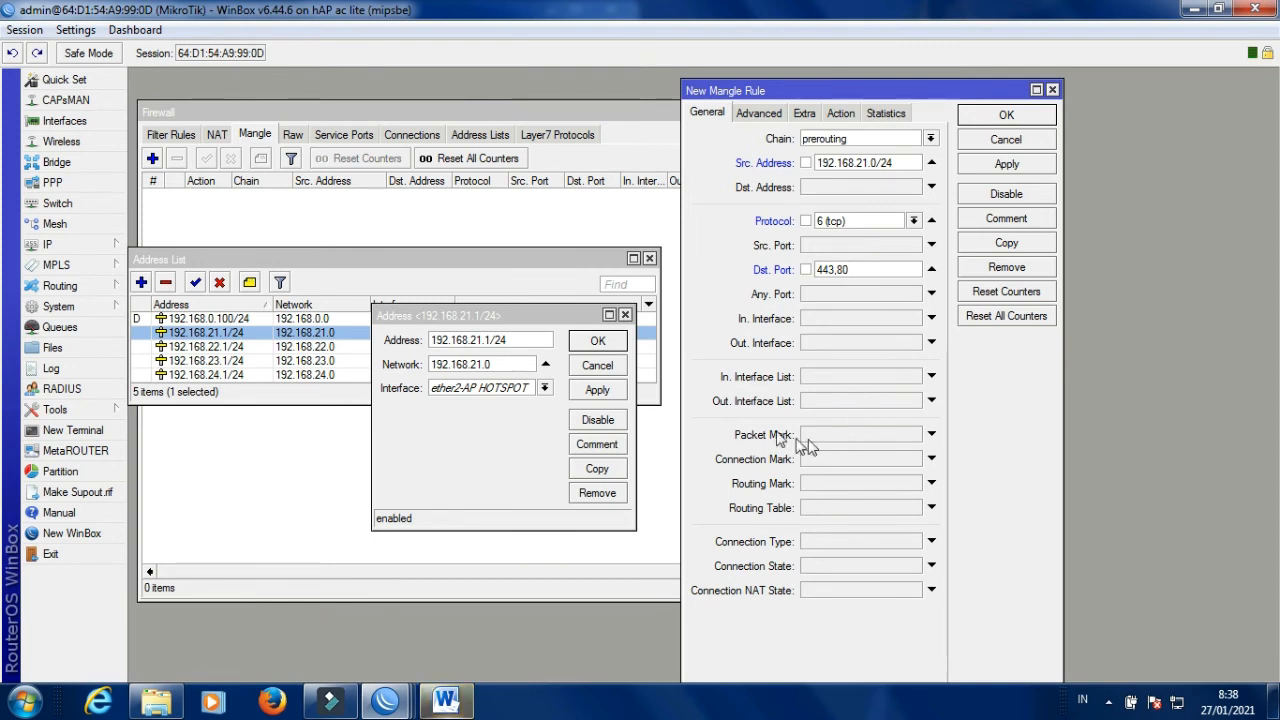
Set the rule's action to mark connection as CON GAME OK and save it as rule 0.
left_click(841, 114)
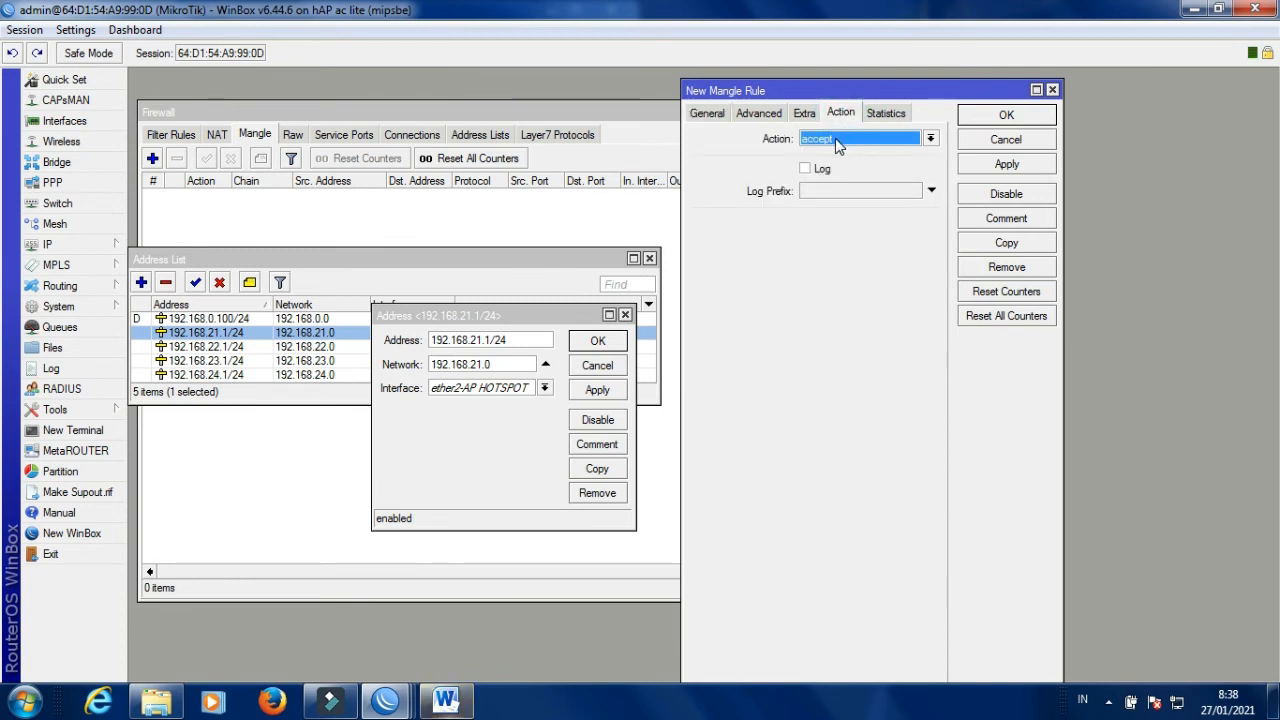
left_click(835, 139)
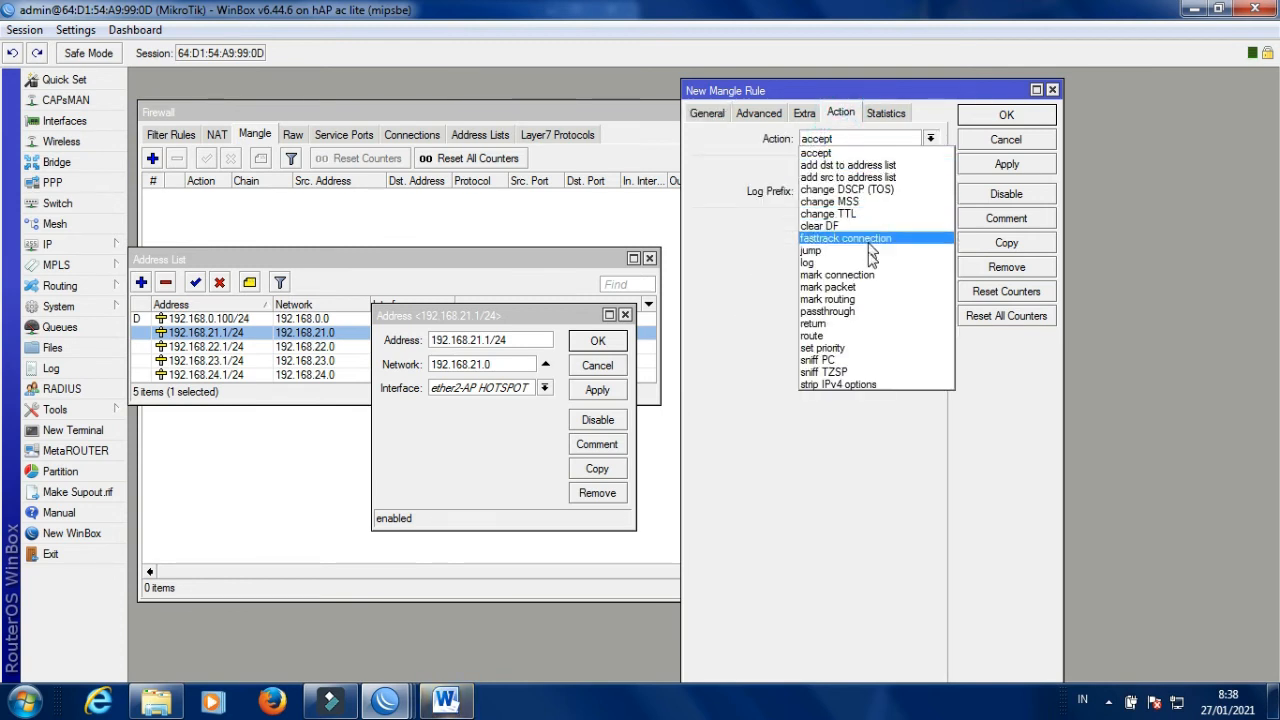
left_click(862, 276)
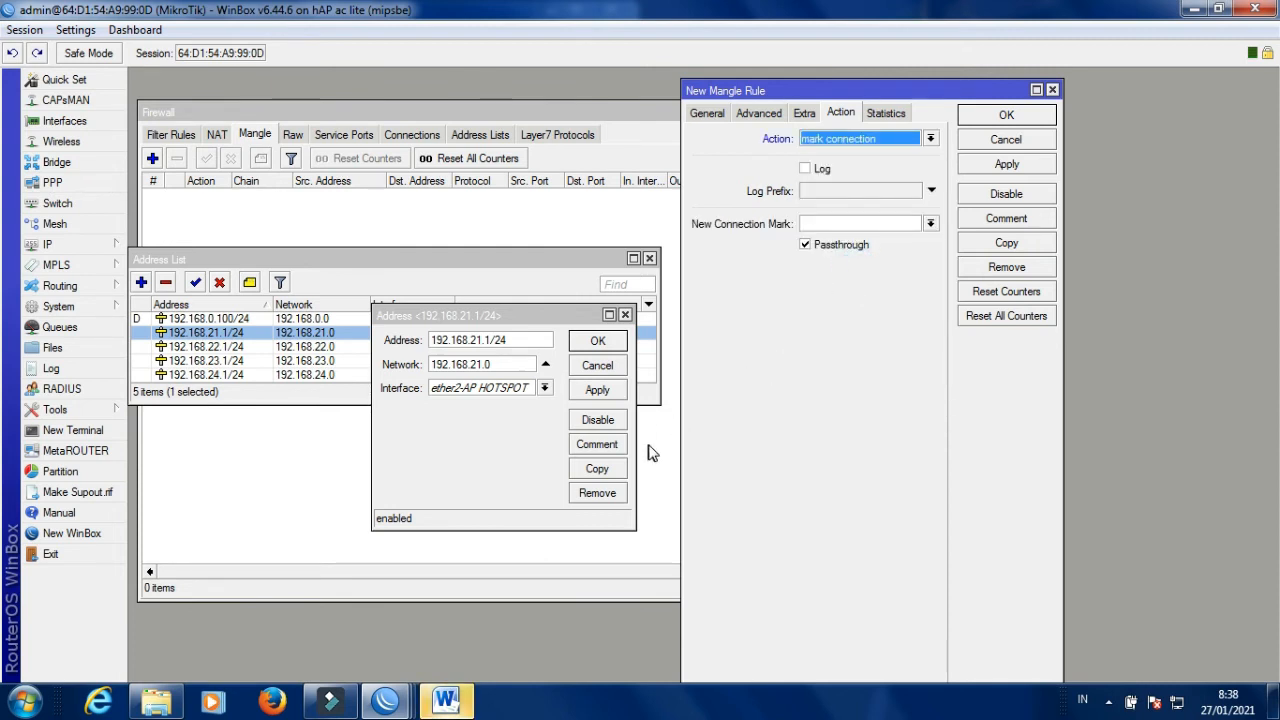
left_click(706, 113)
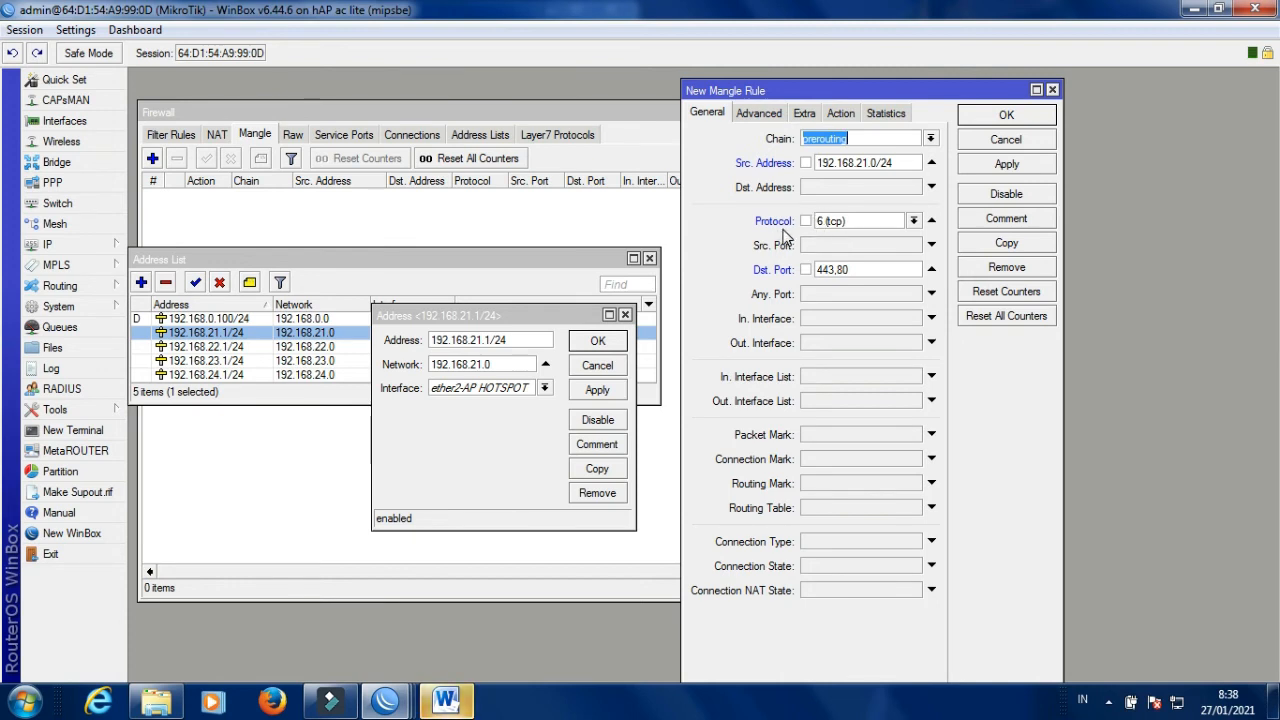
left_click(841, 113)
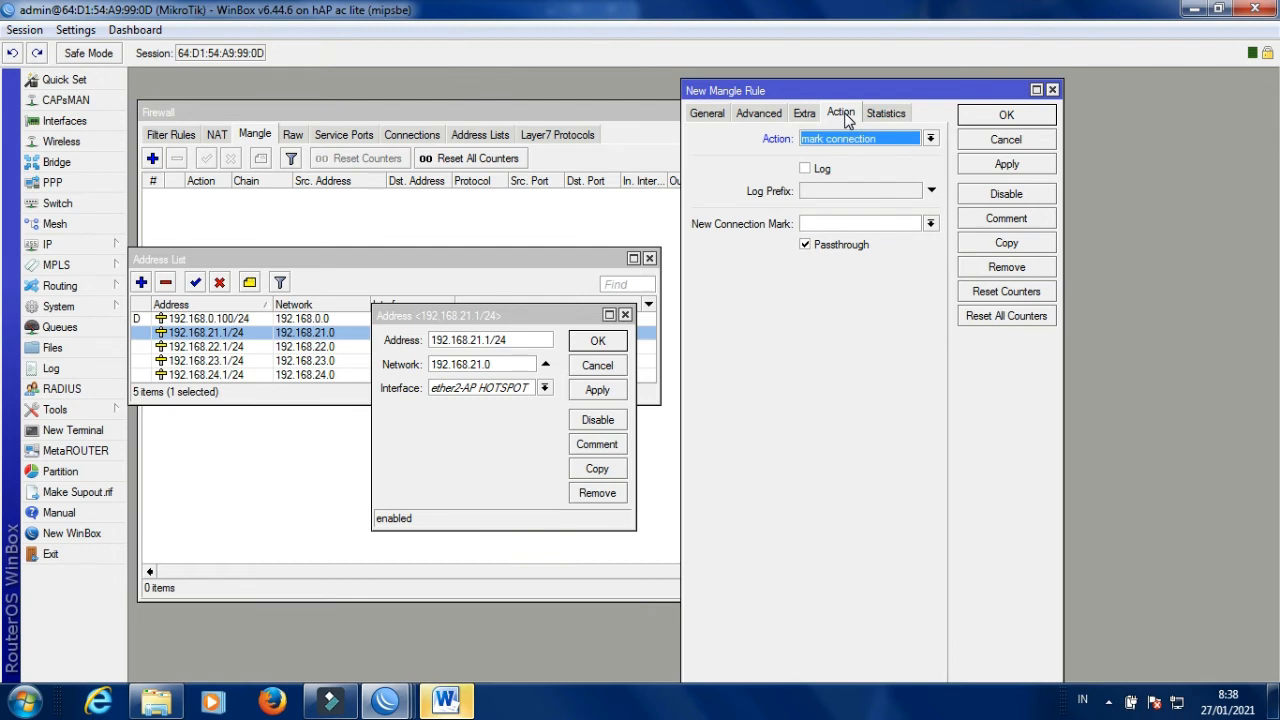
left_click(816, 225)
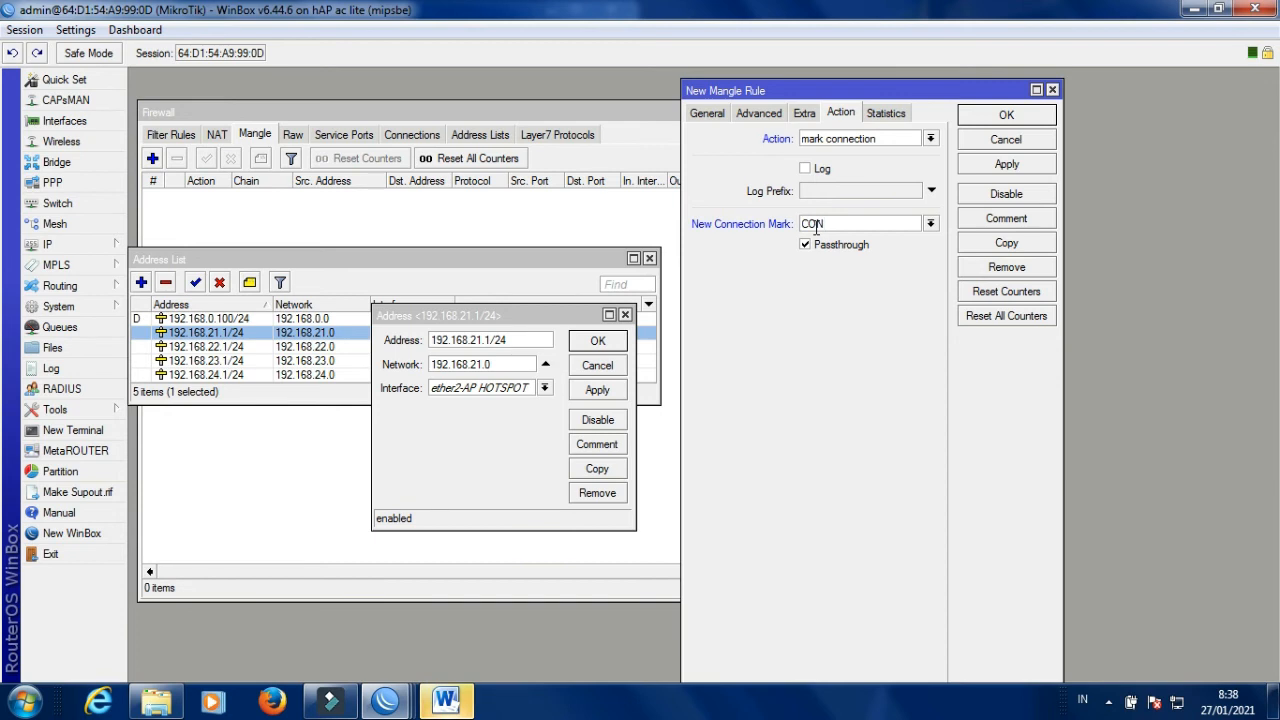
type("AME OK")
left_click(1006, 165)
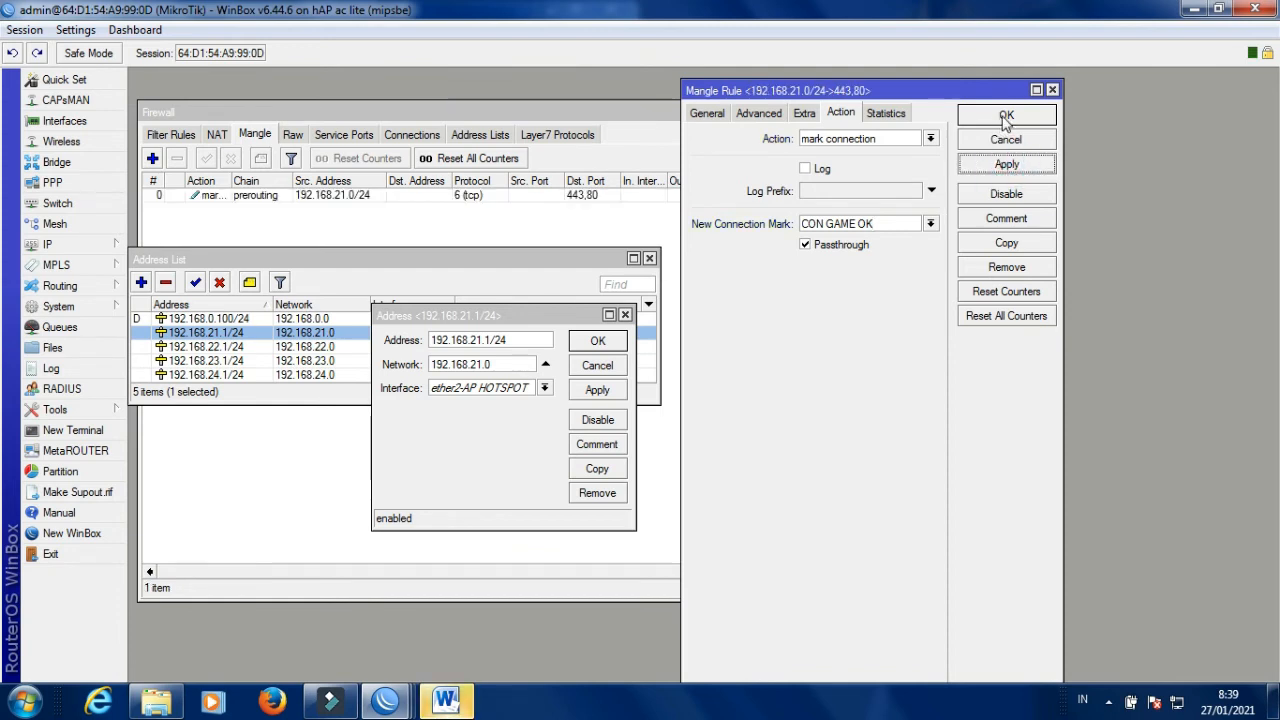
left_click(1006, 117)
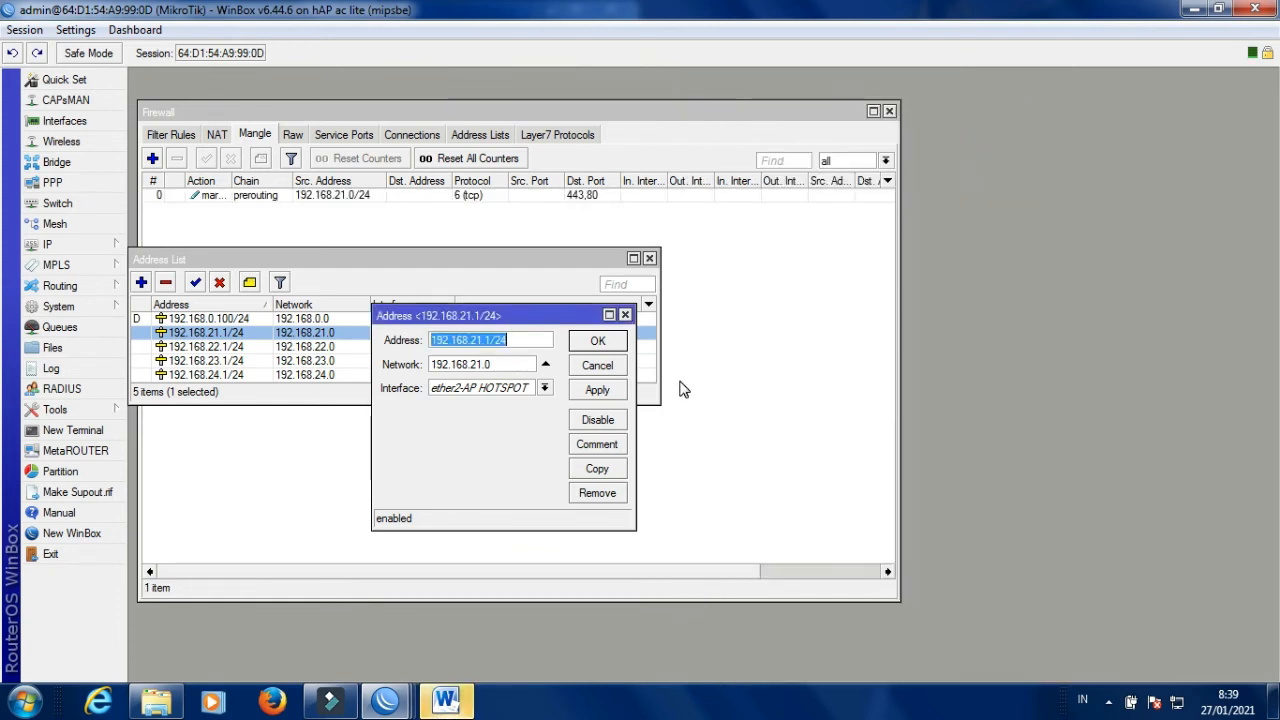
left_click(330, 219)
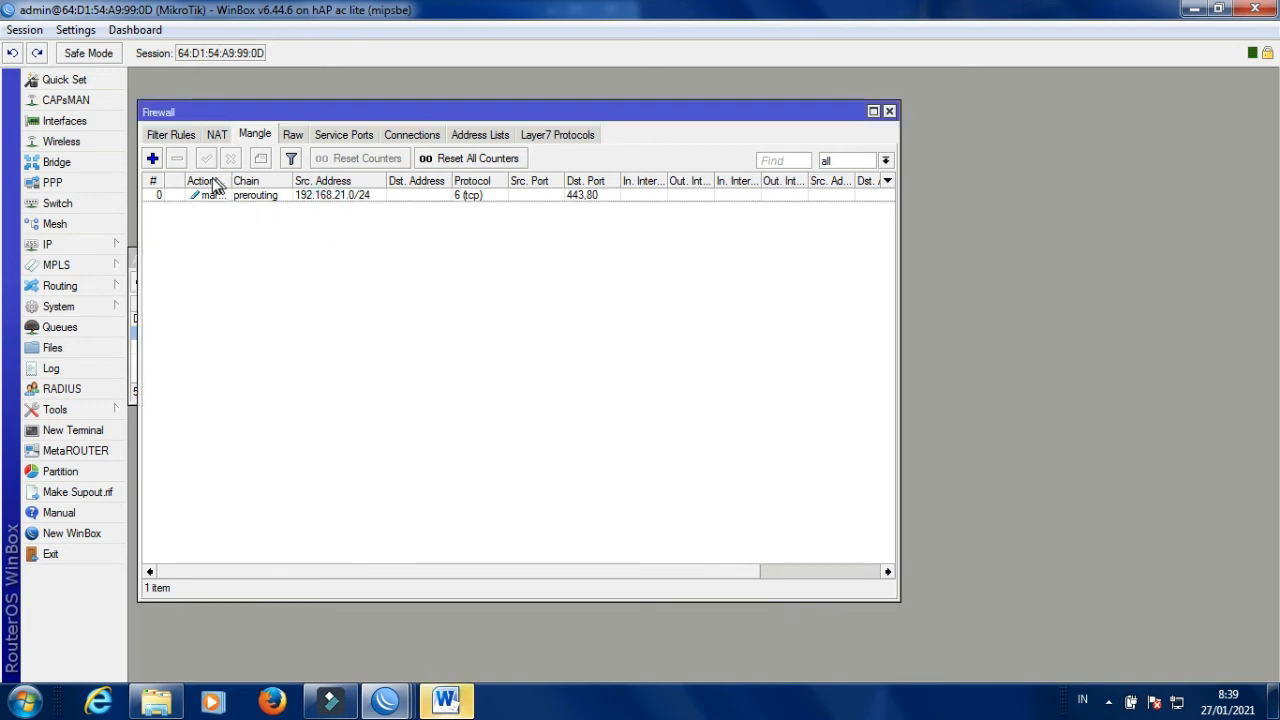
Discard the empty new rule, then open and duplicate the existing TCP mangle rule.
left_click(152, 158)
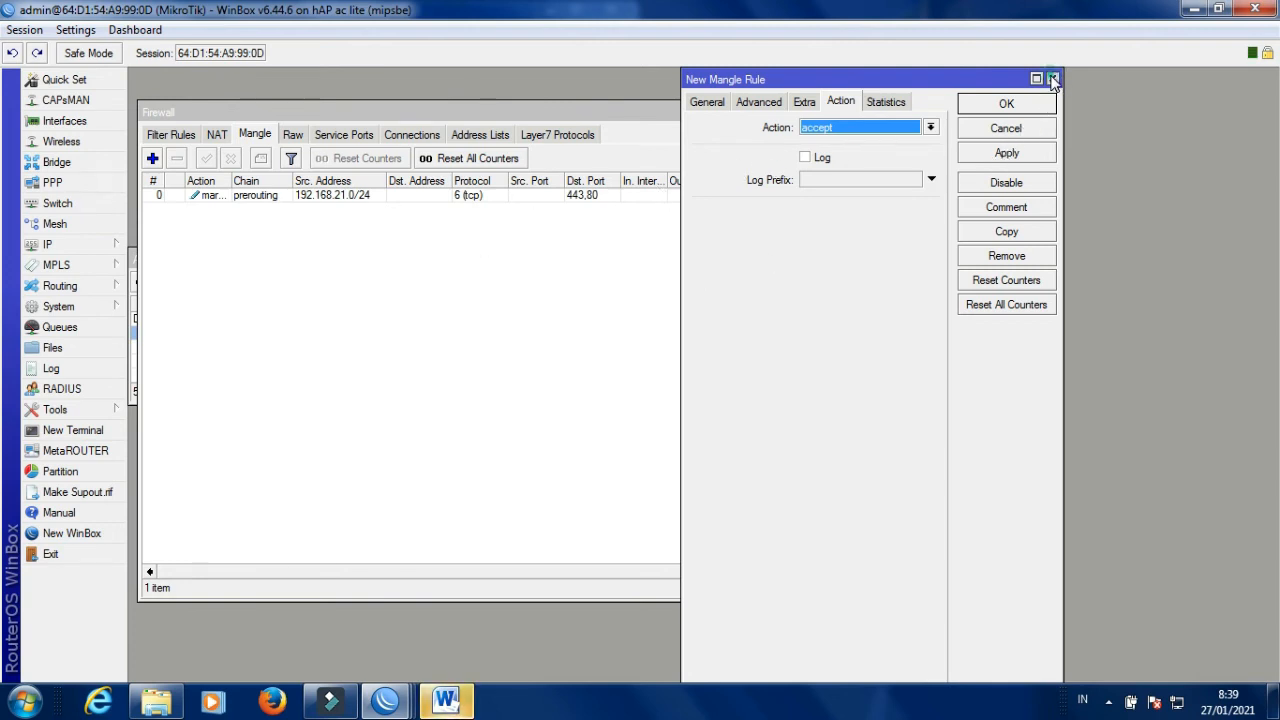
left_click(1053, 78)
double_click(397, 196)
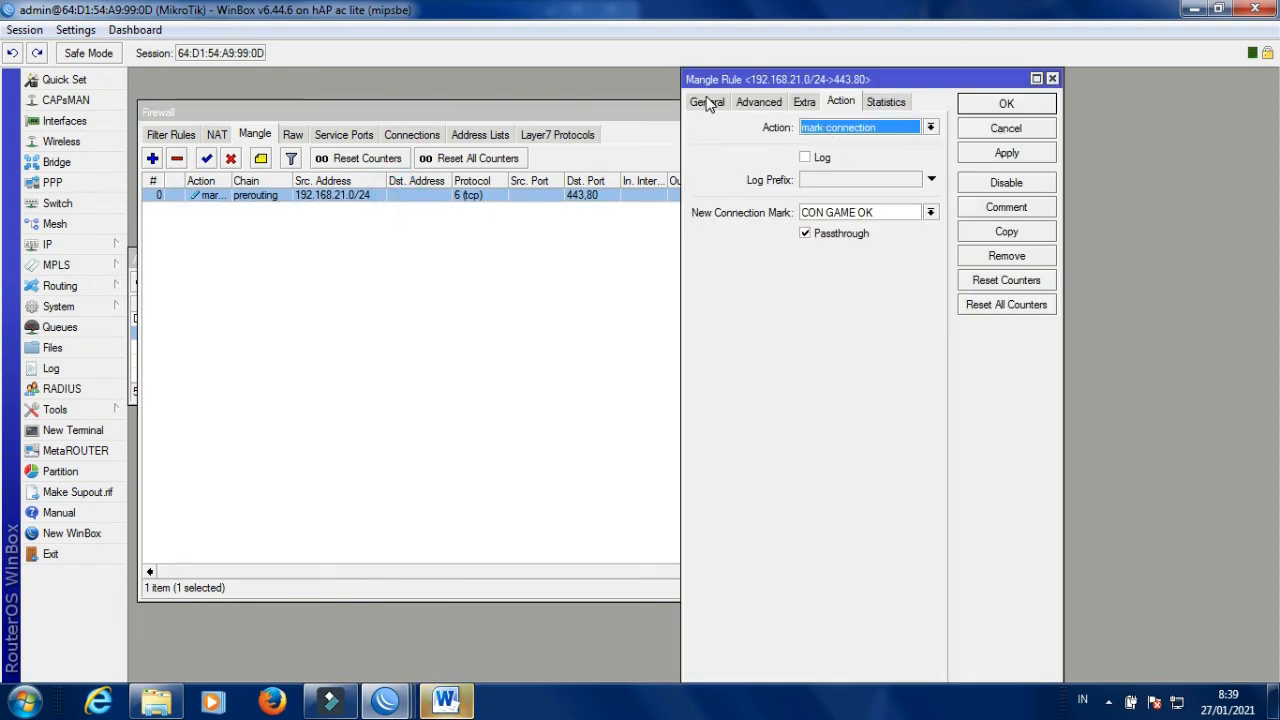
left_click(1007, 234)
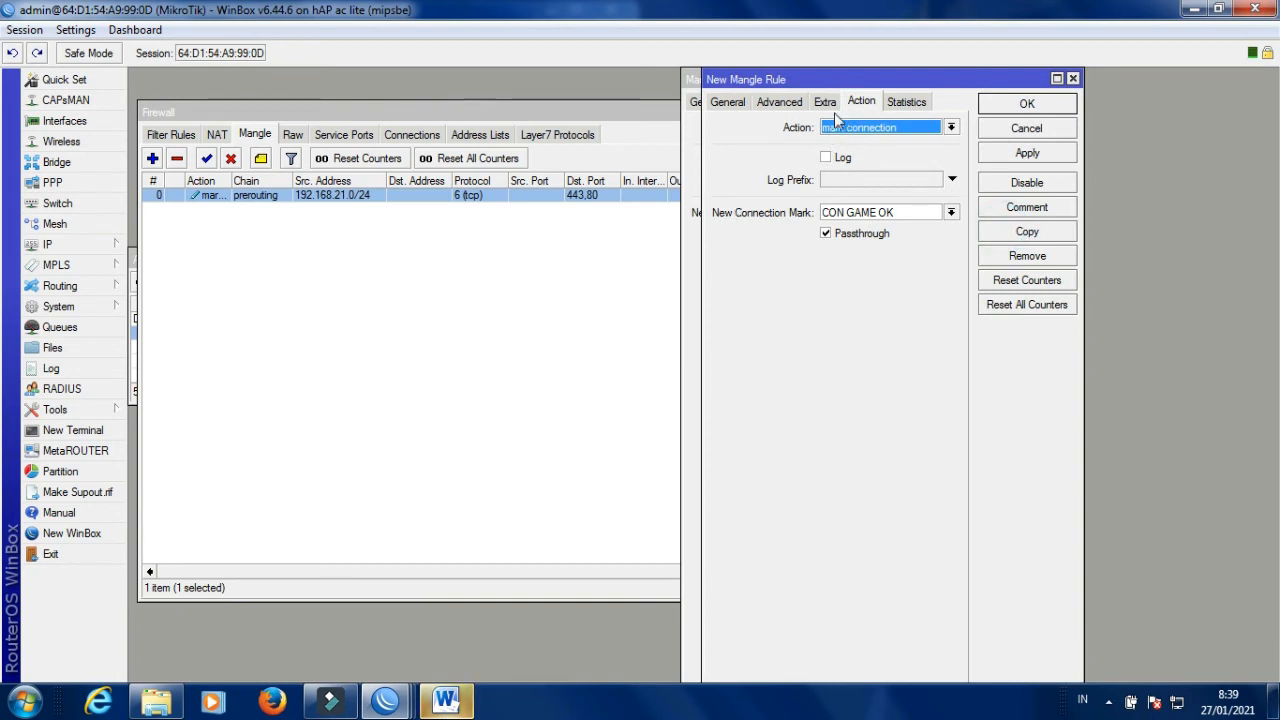
Change the copy's protocol to udp, save it as rule 1, and close both rule windows.
left_click(728, 102)
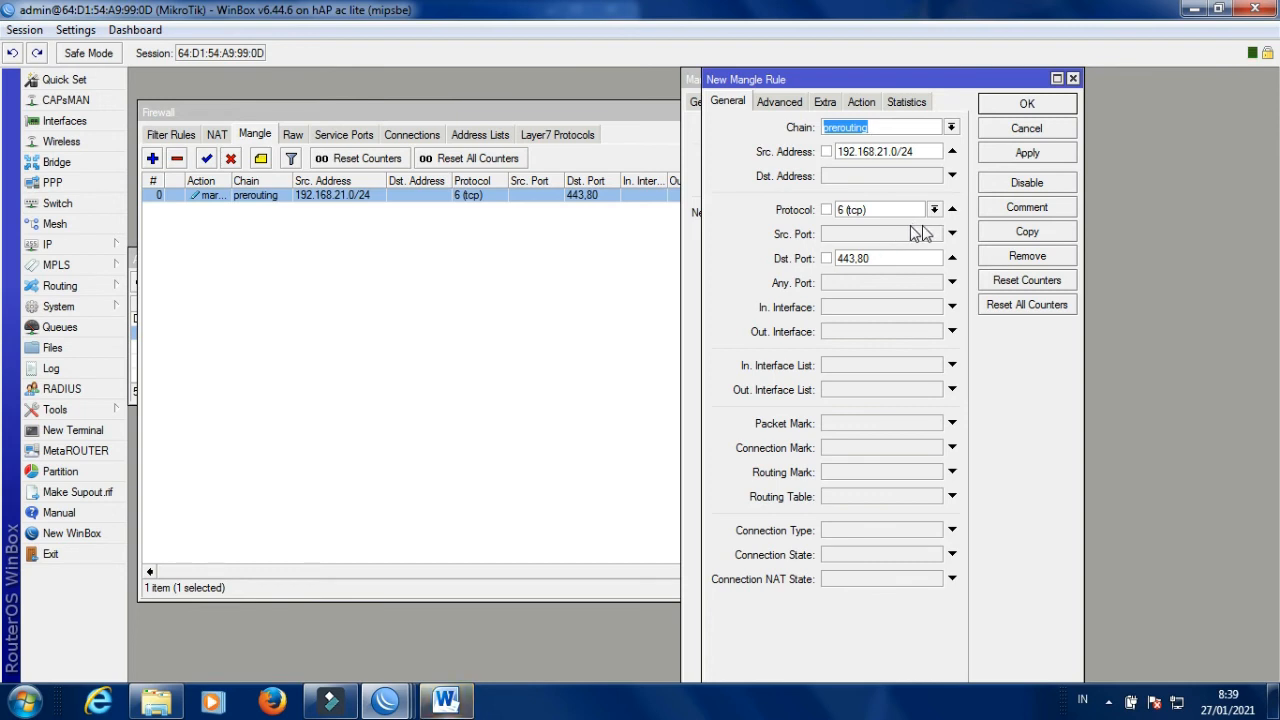
left_click(935, 210)
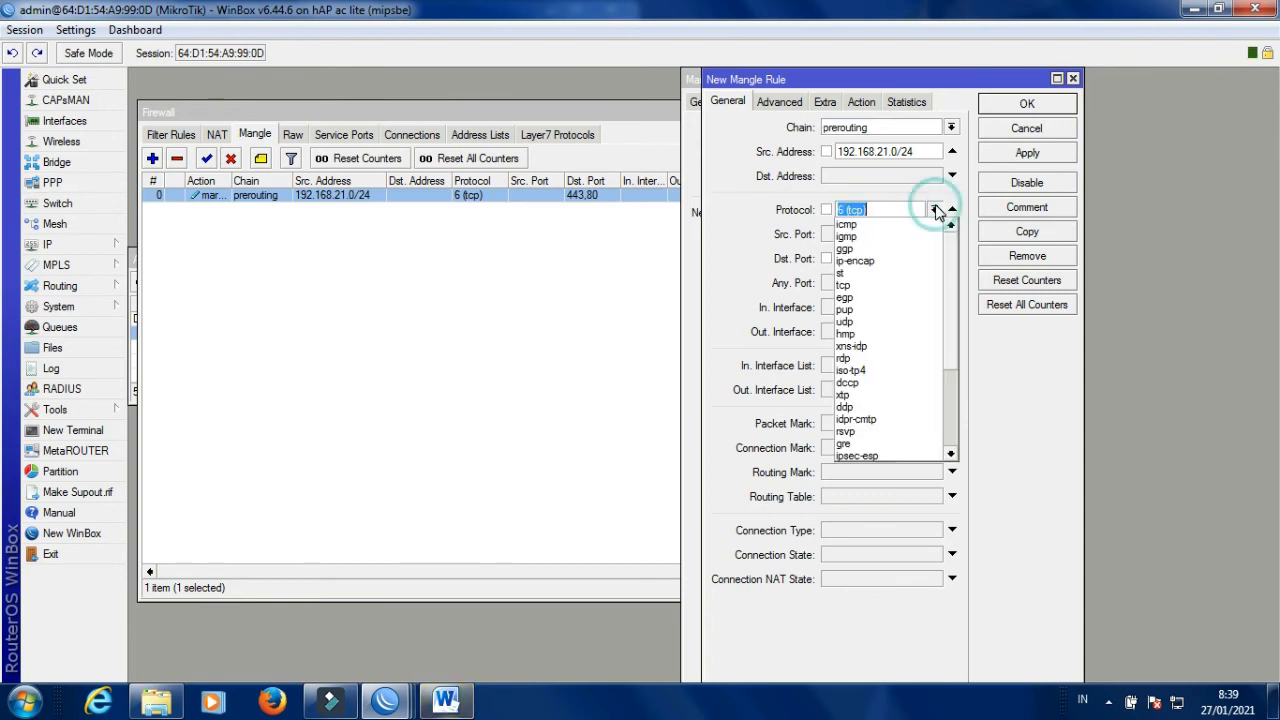
left_click(862, 322)
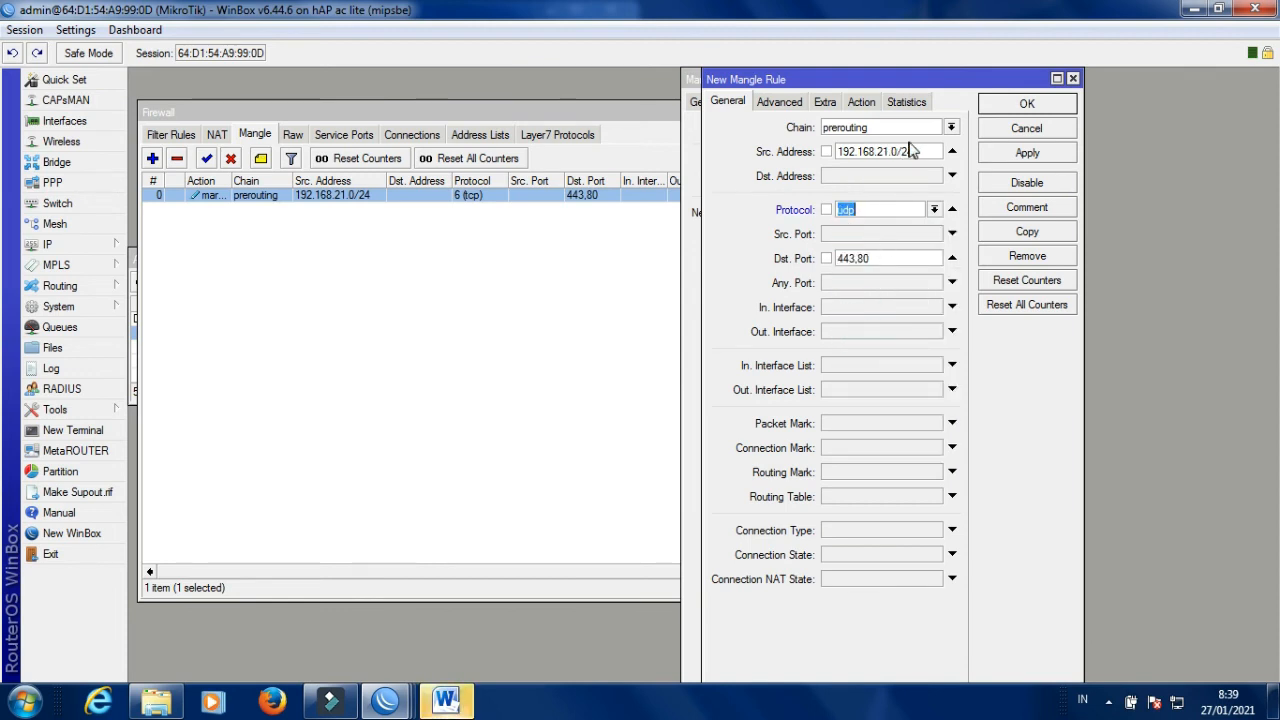
left_click(859, 103)
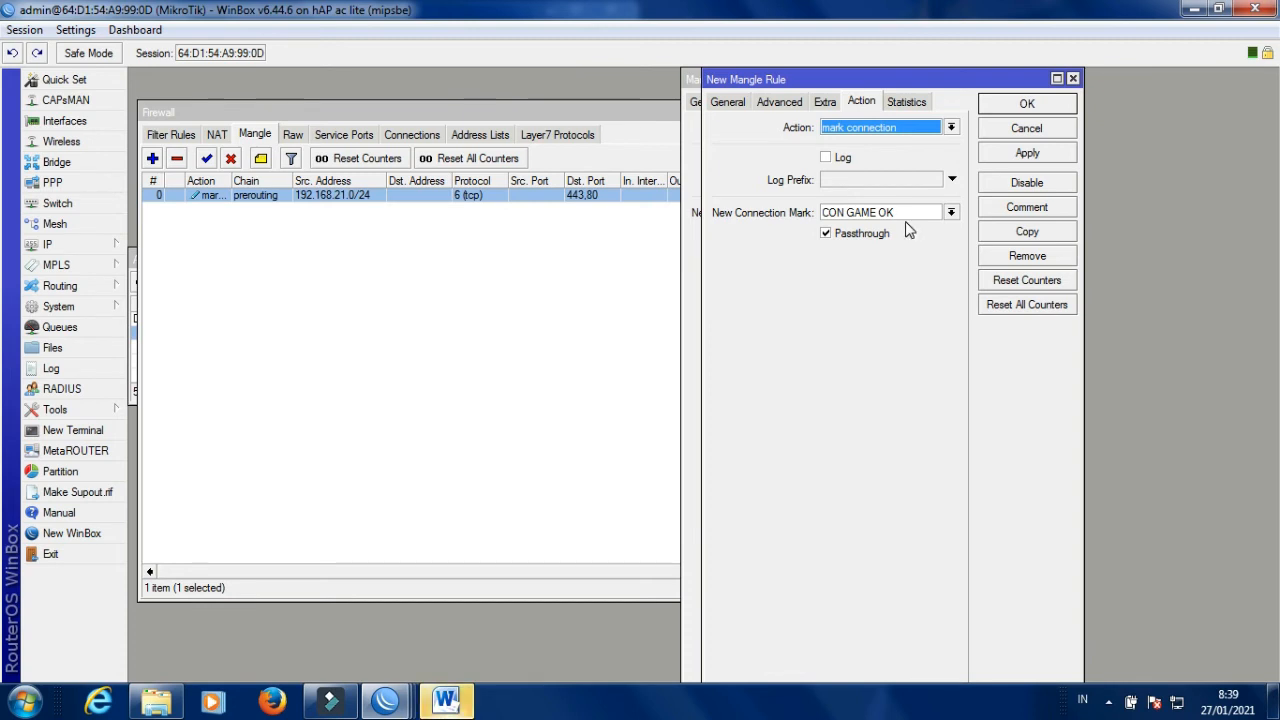
left_click(1034, 155)
left_click(1045, 108)
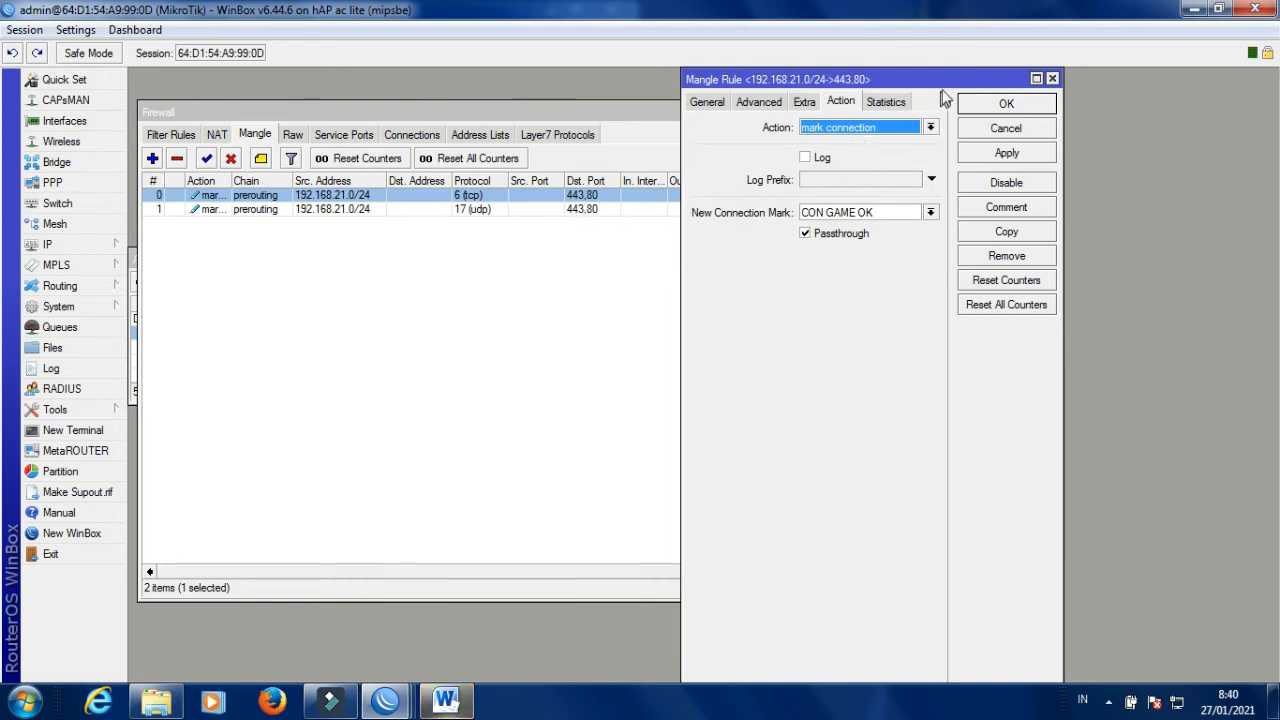
left_click(1016, 103)
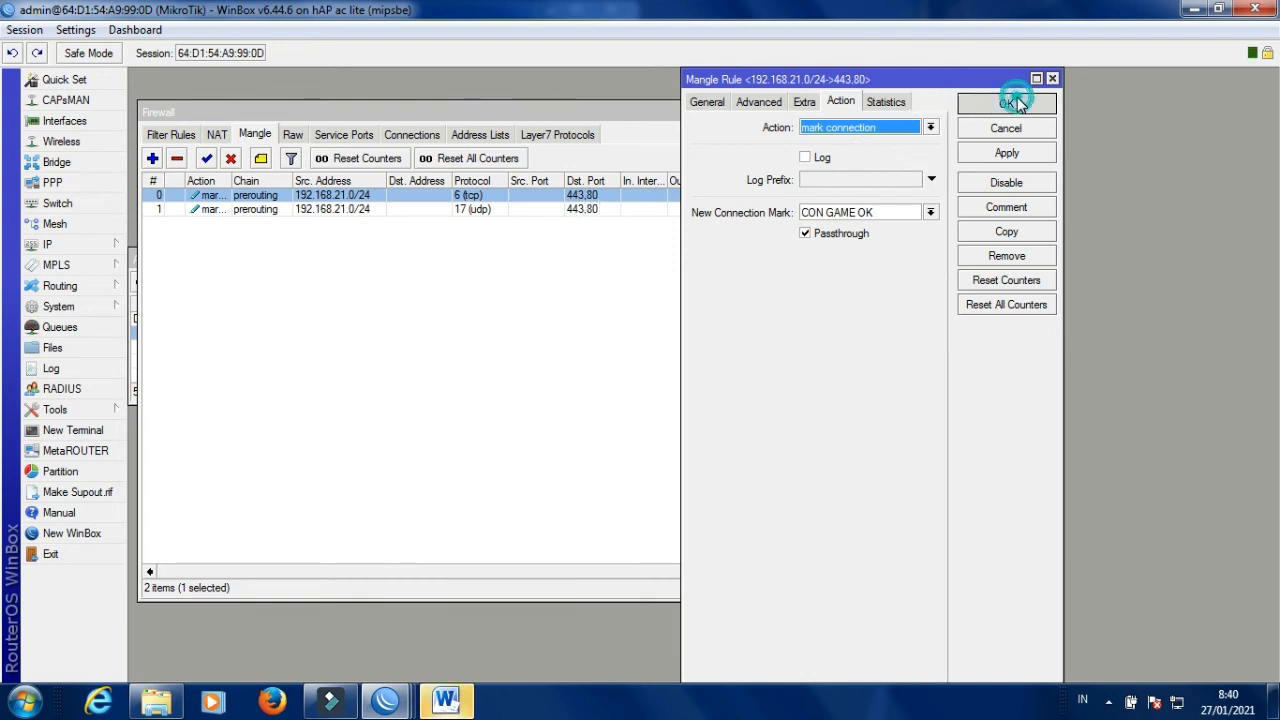
Start a new mangle rule matching connection mark CON GAME OK.
left_click(153, 159)
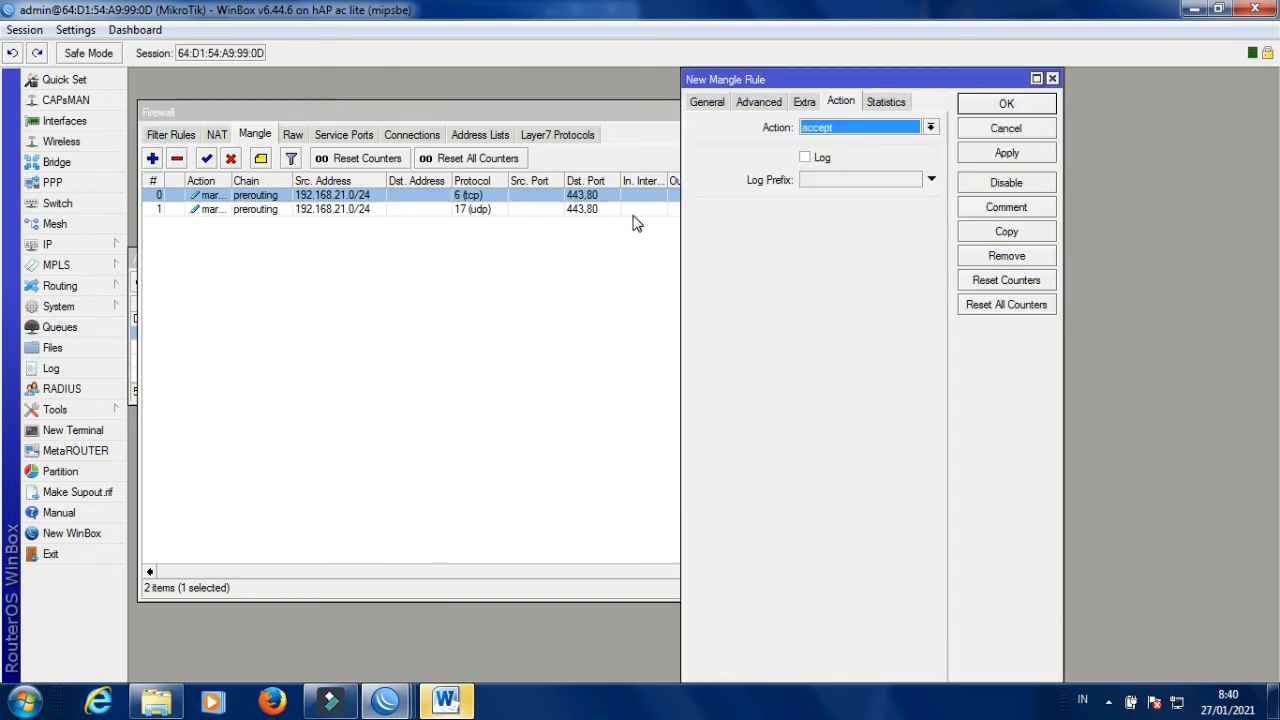
left_click(713, 104)
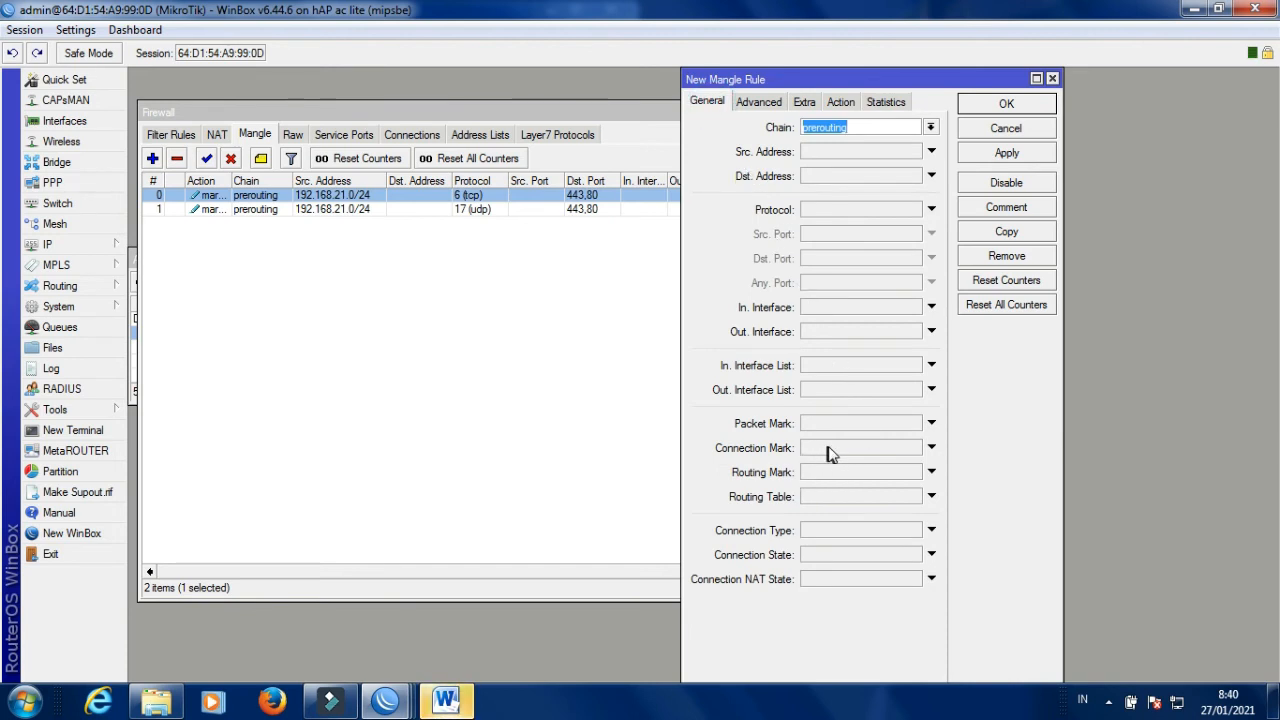
left_click(929, 450)
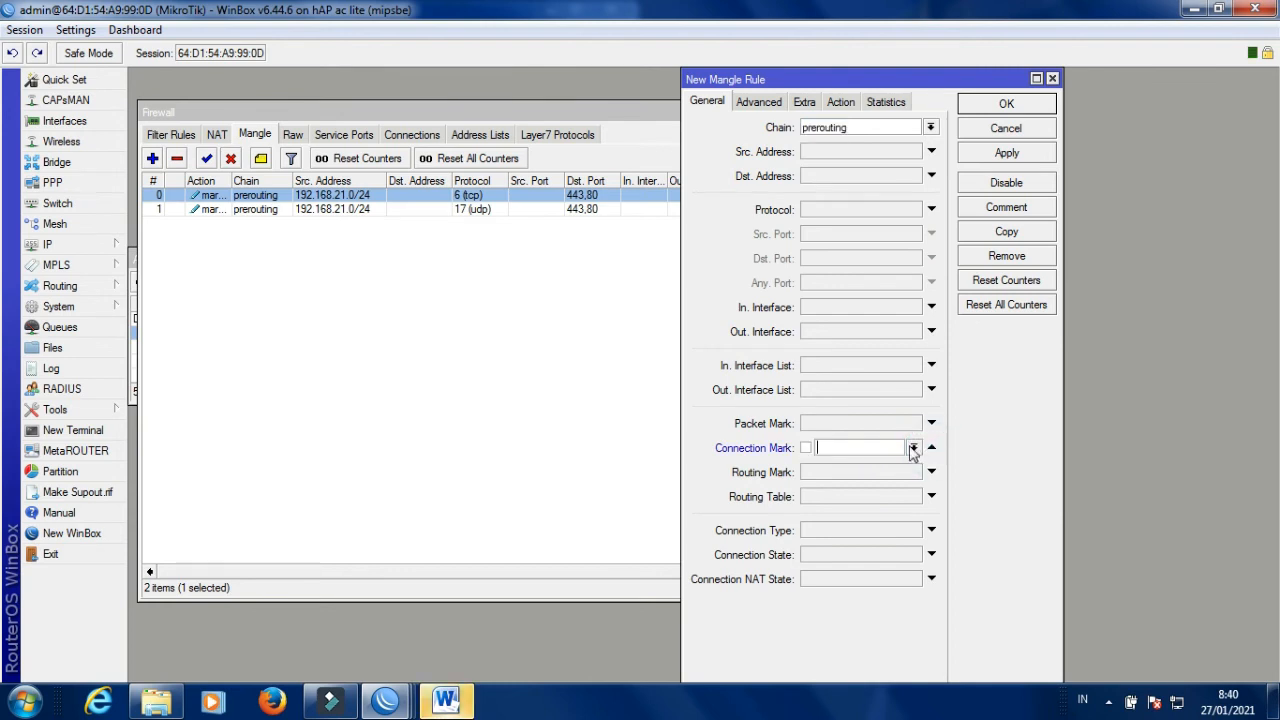
left_click(914, 448)
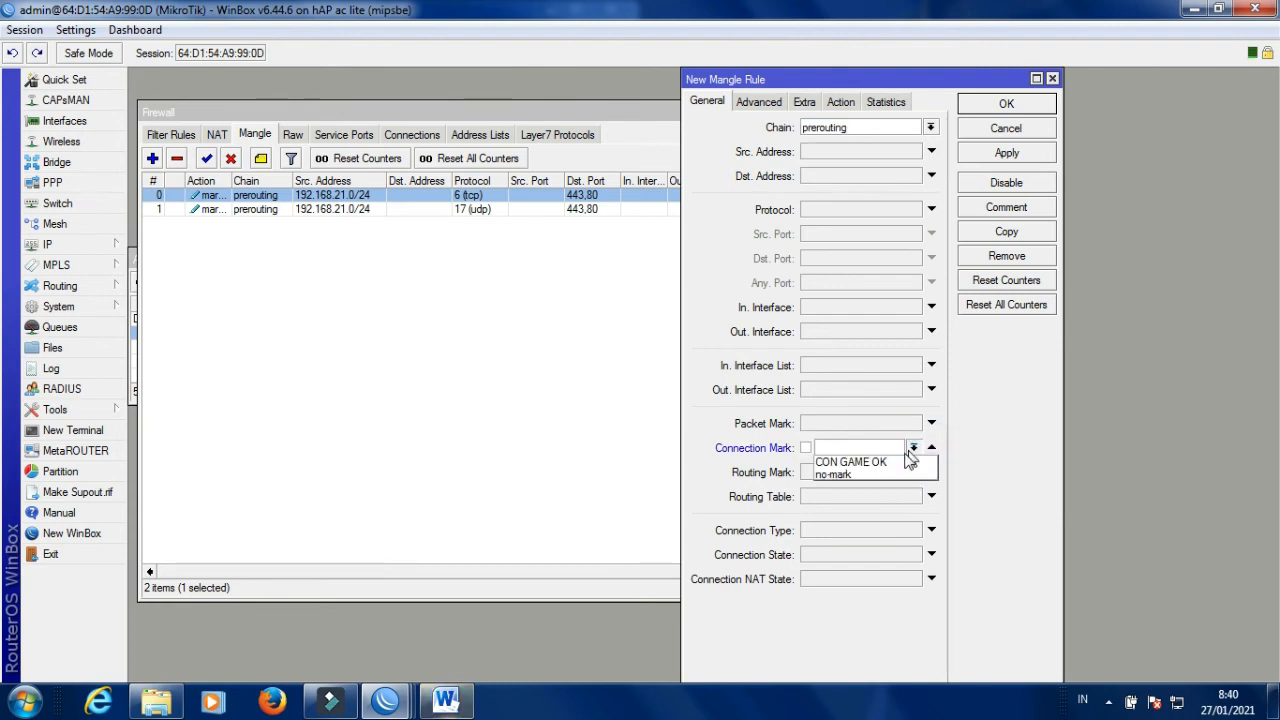
left_click(885, 463)
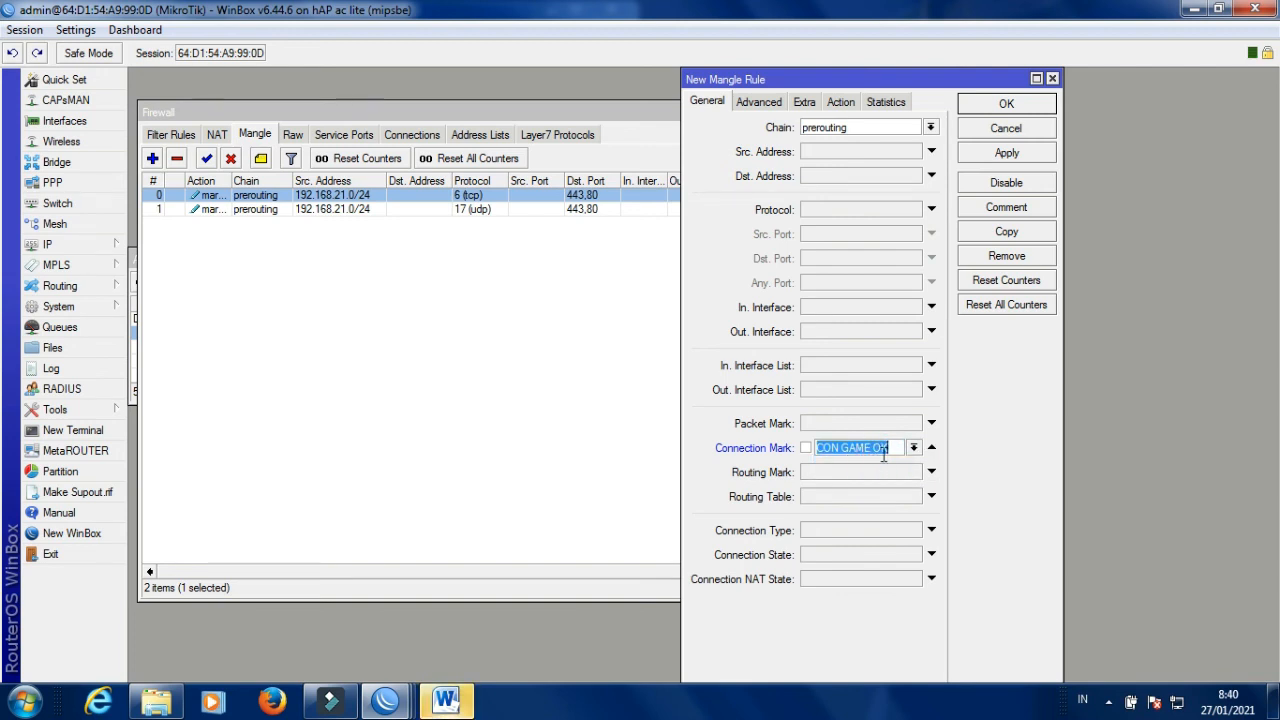
Set the new rule's action to mark packet, and briefly check the Queue List.
left_click(841, 102)
left_click(866, 128)
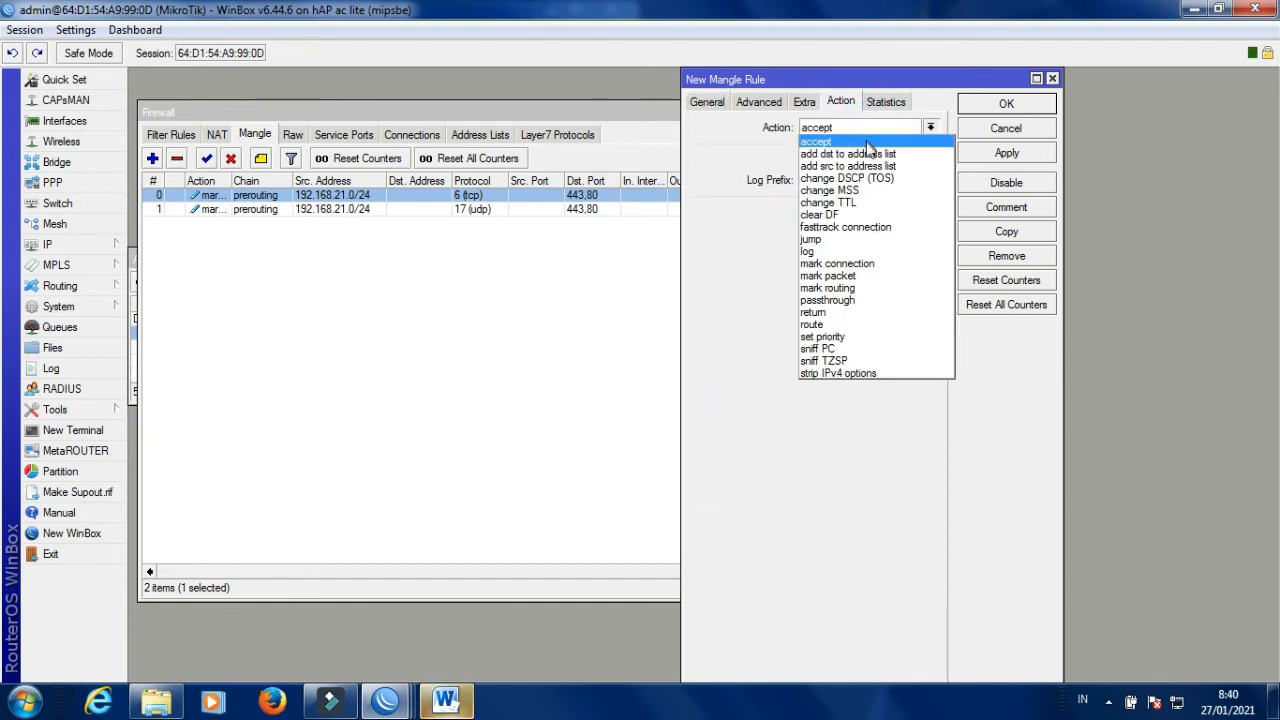
left_click(868, 280)
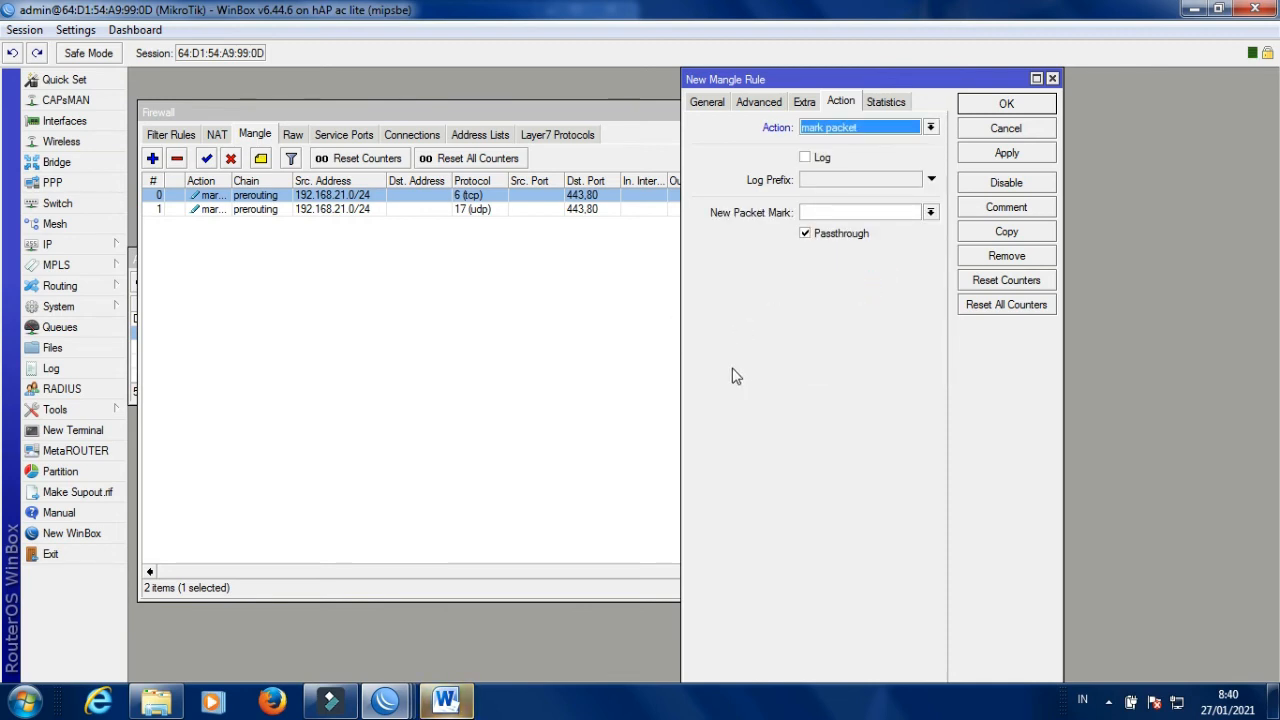
left_click(80, 332)
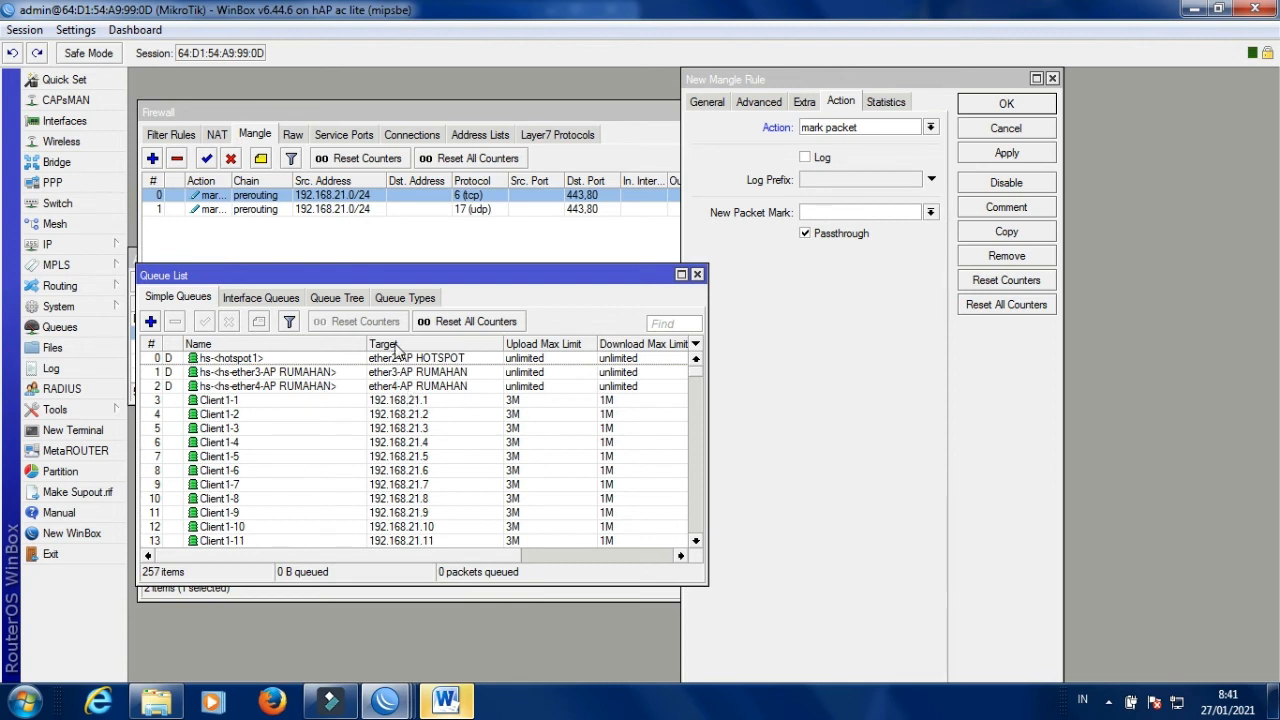
left_click(697, 274)
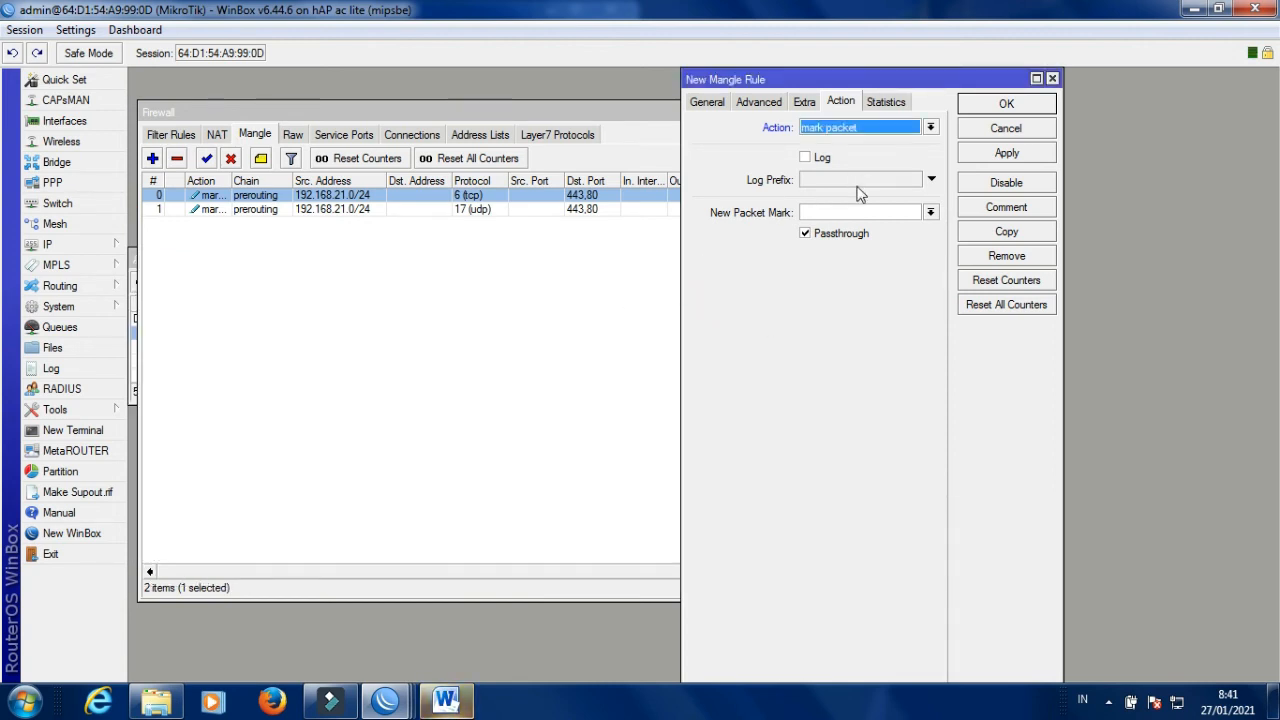
Set New Packet Mark to GAME JOSS, turn off Passthrough, and save it as rule 2.
left_click(829, 211)
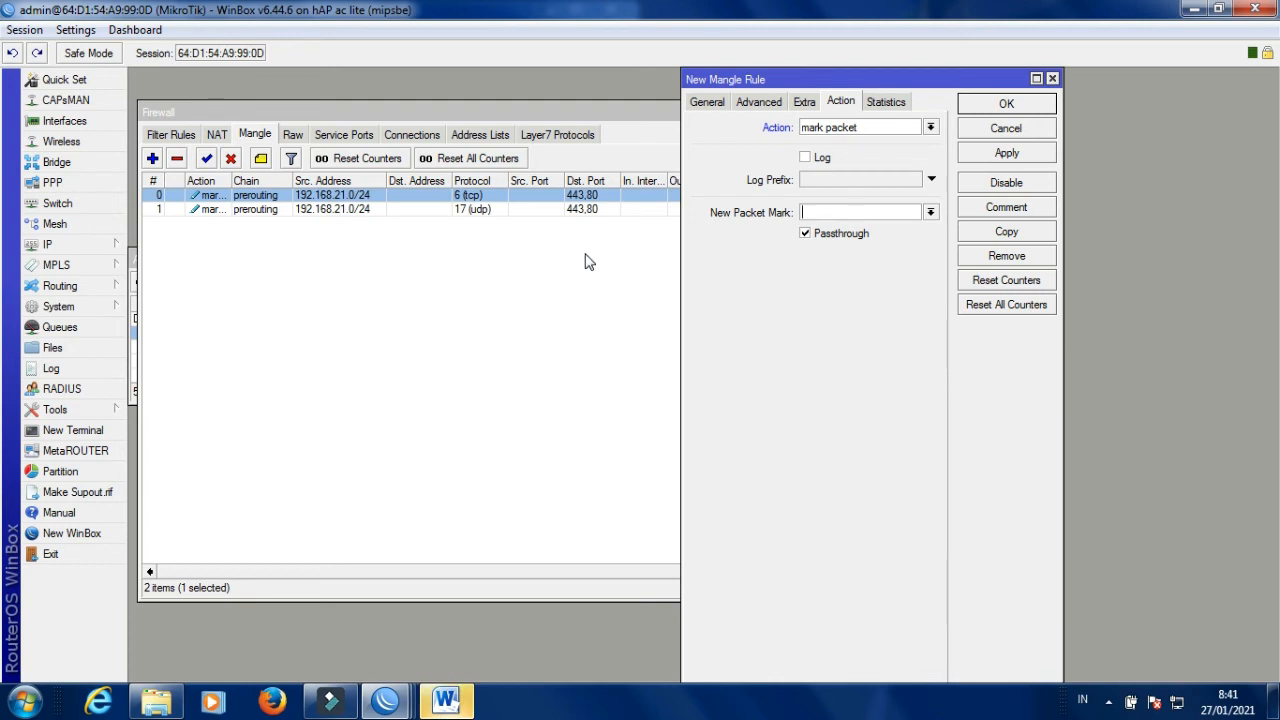
type("G")
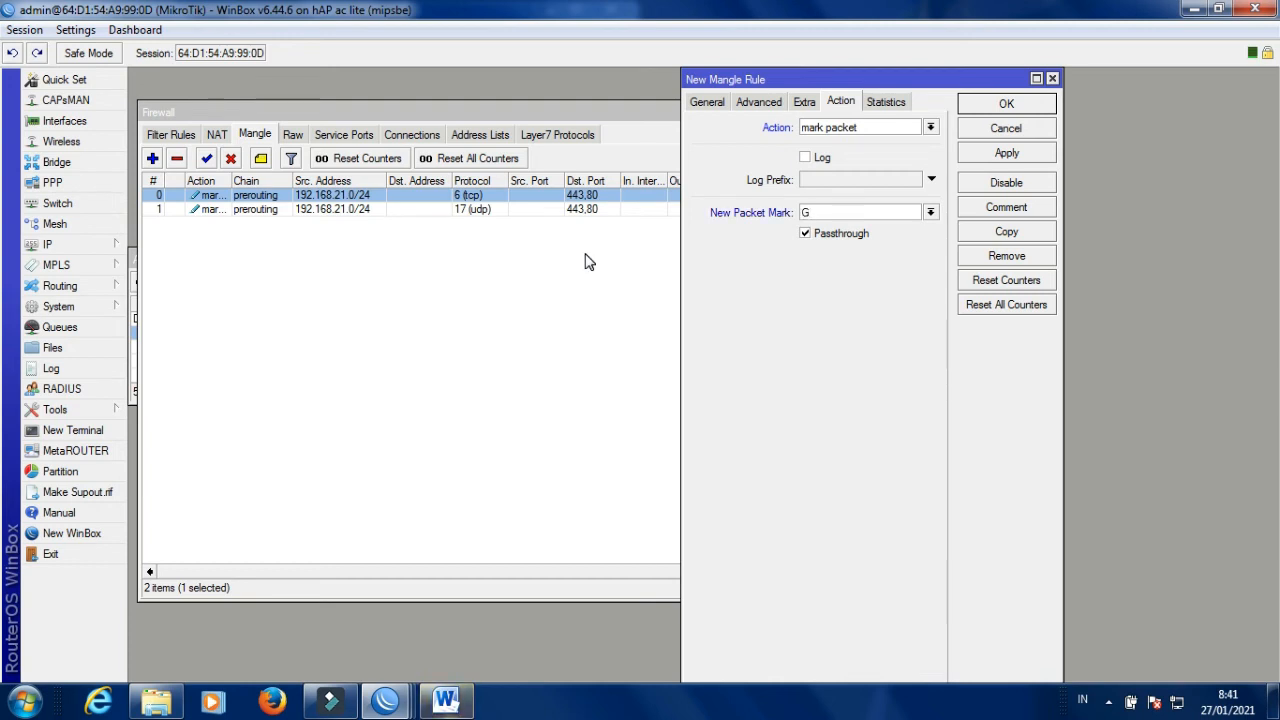
type("AME")
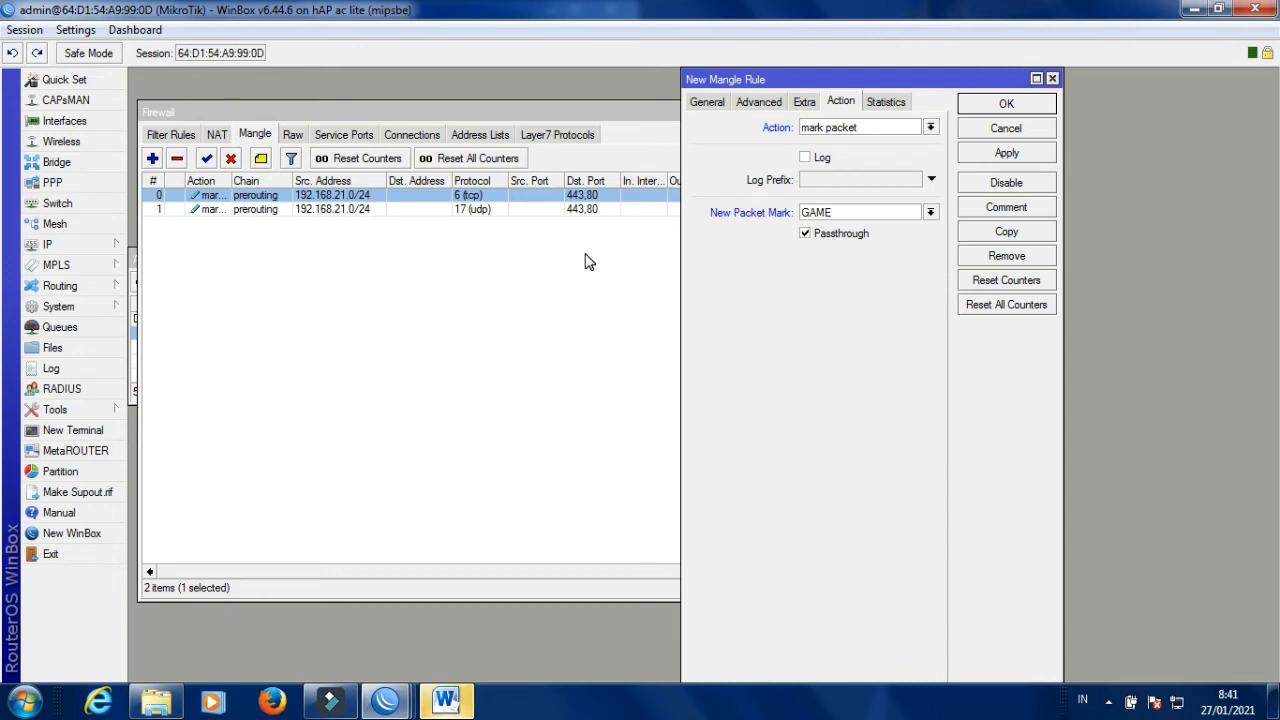
type(" JOSS")
left_click(809, 238)
left_click(806, 234)
left_click(991, 160)
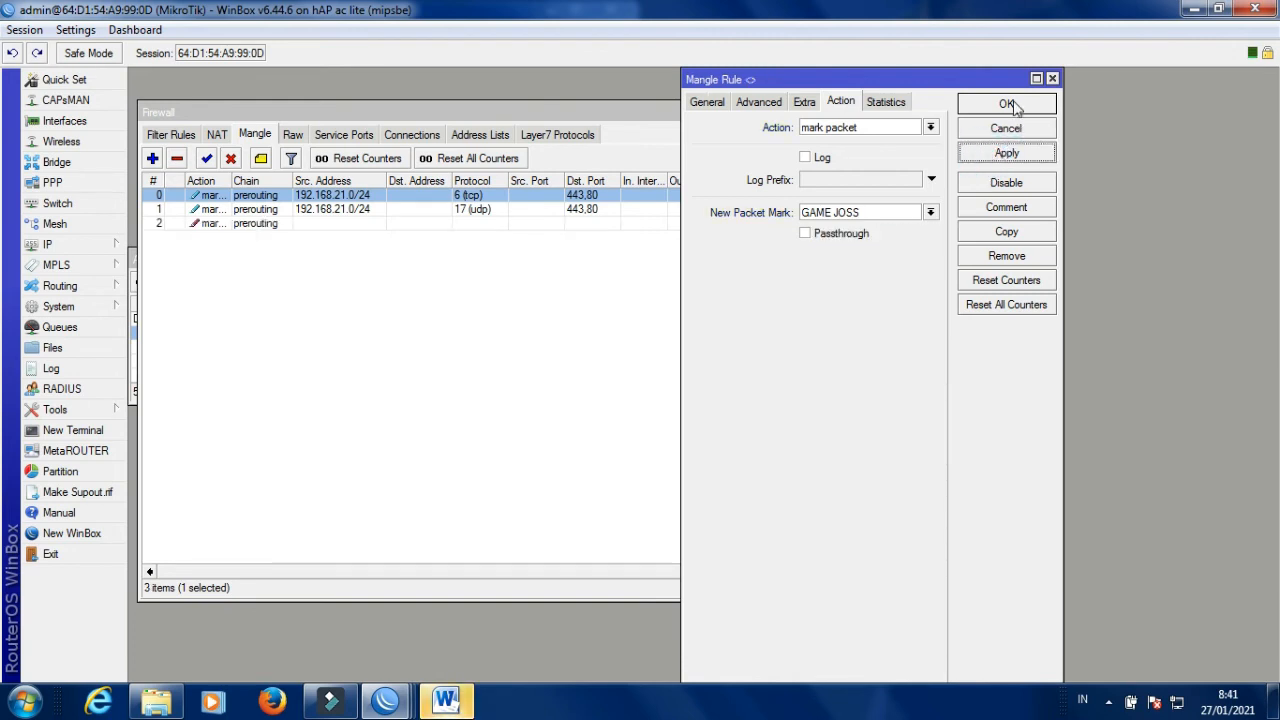
left_click(1006, 105)
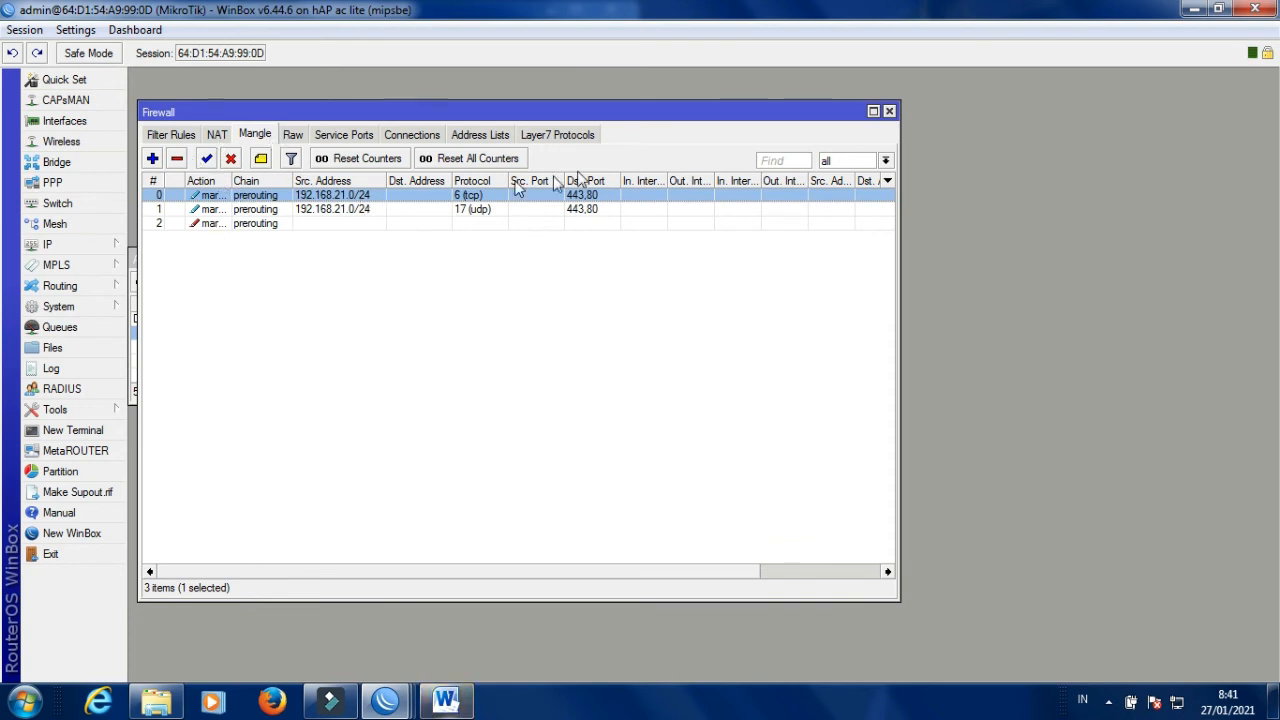
Close the Firewall window, the 192.168.21.1/24 address details and the Address List.
left_click(217, 134)
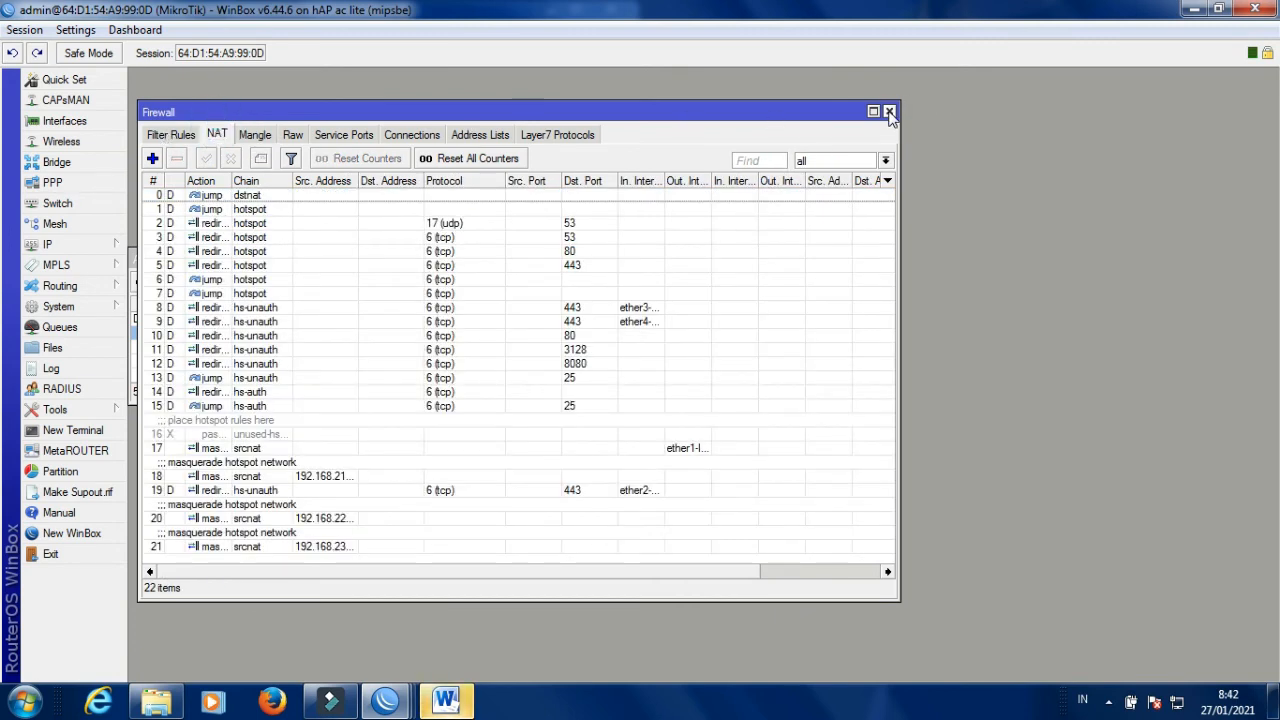
left_click(888, 111)
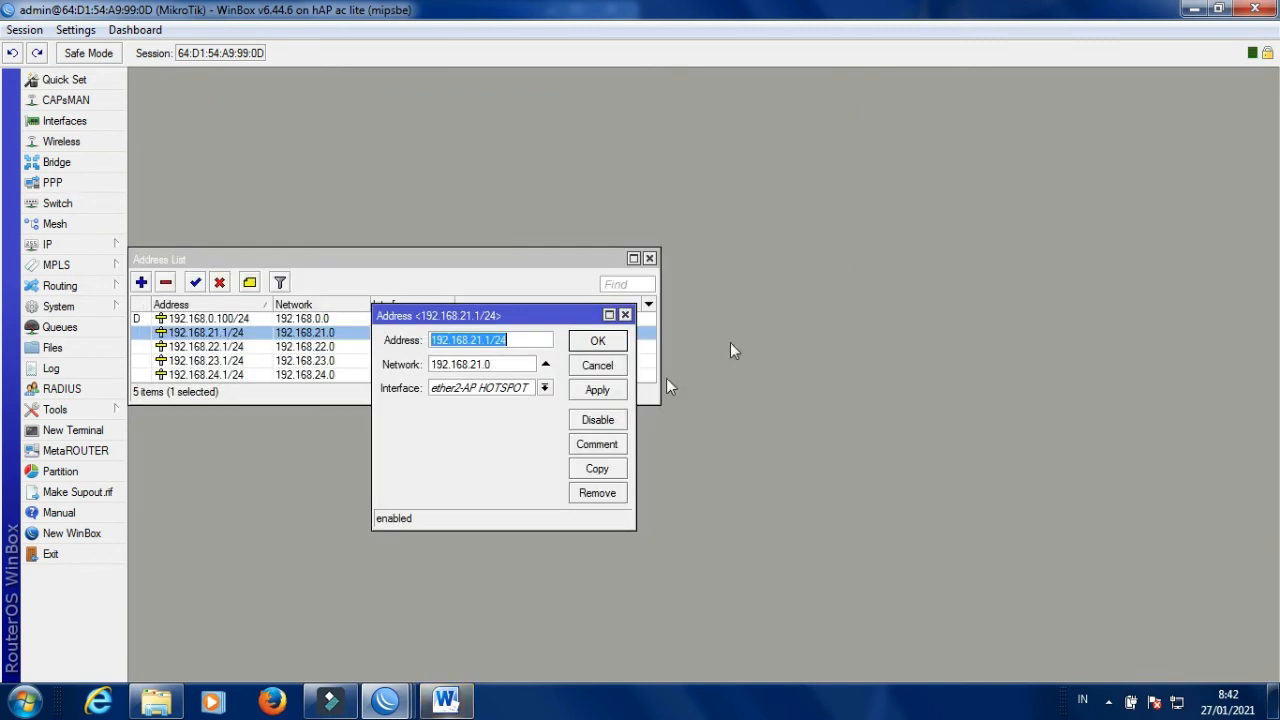
left_click(625, 315)
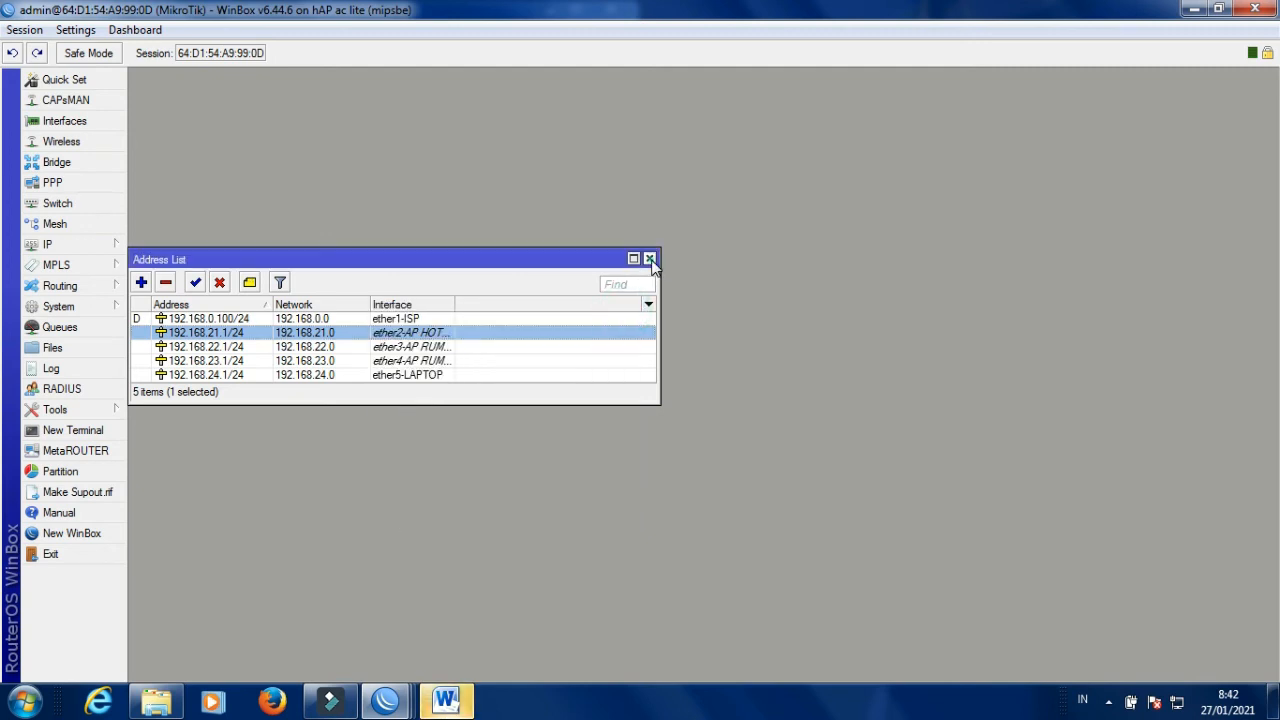
left_click(649, 259)
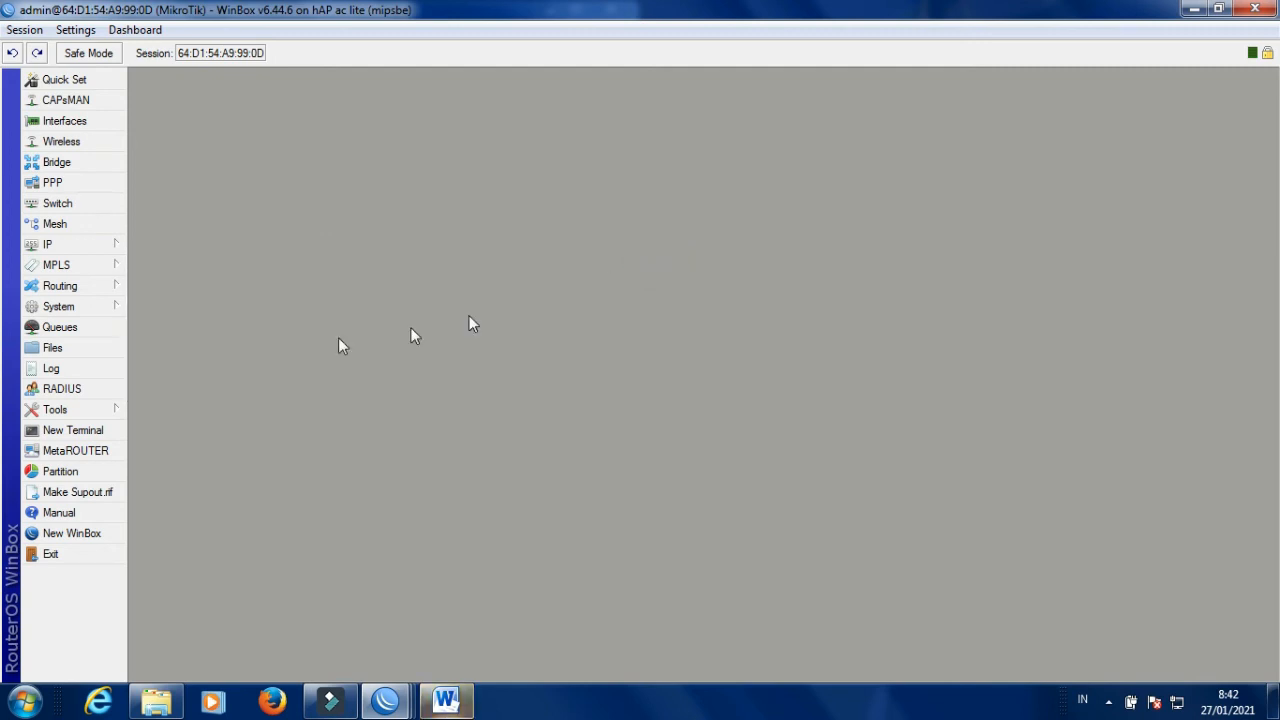
In a new Terminal, run 'ping google com', then start typing 'ping google.com'.
left_click(86, 430)
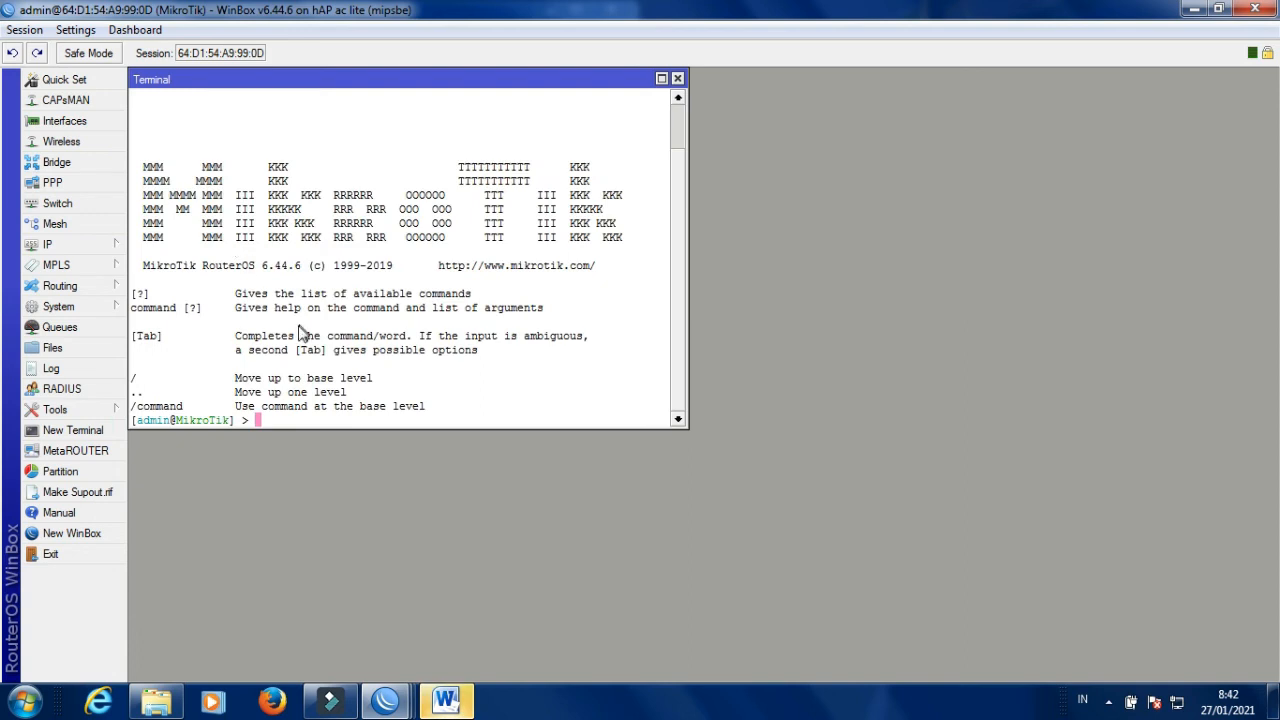
type("ping google com")
key("Return")
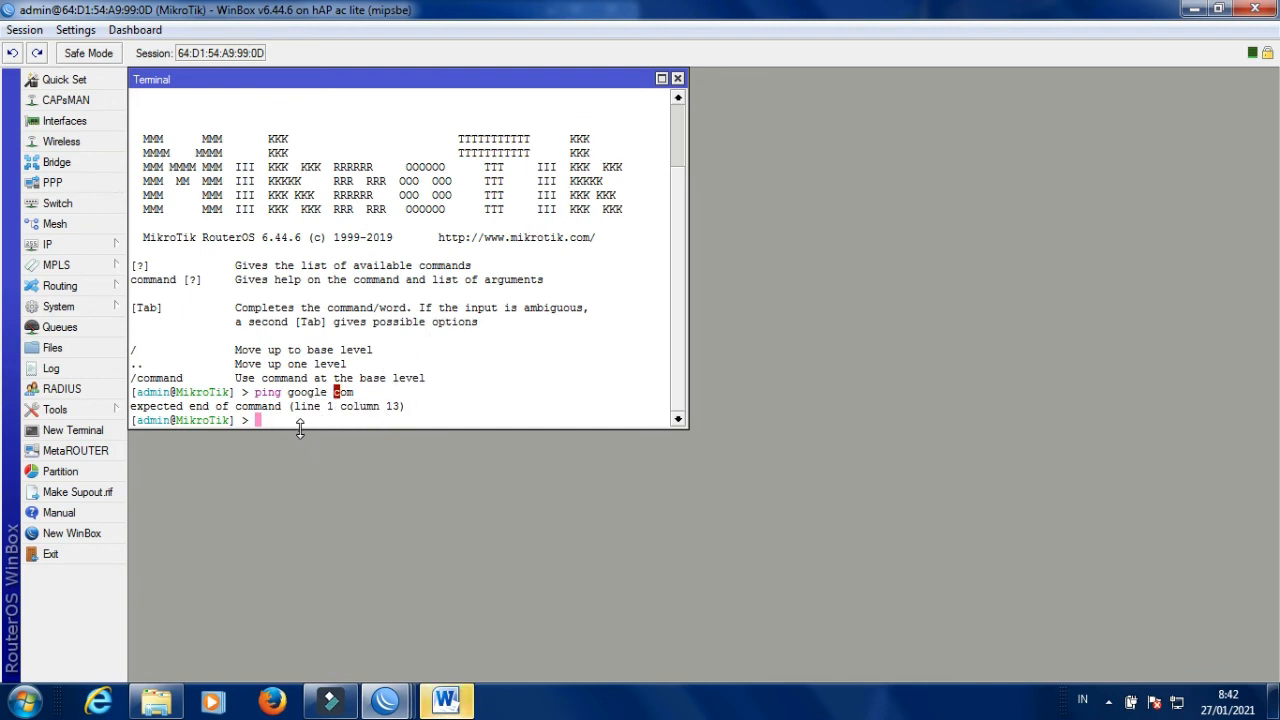
type("pi")
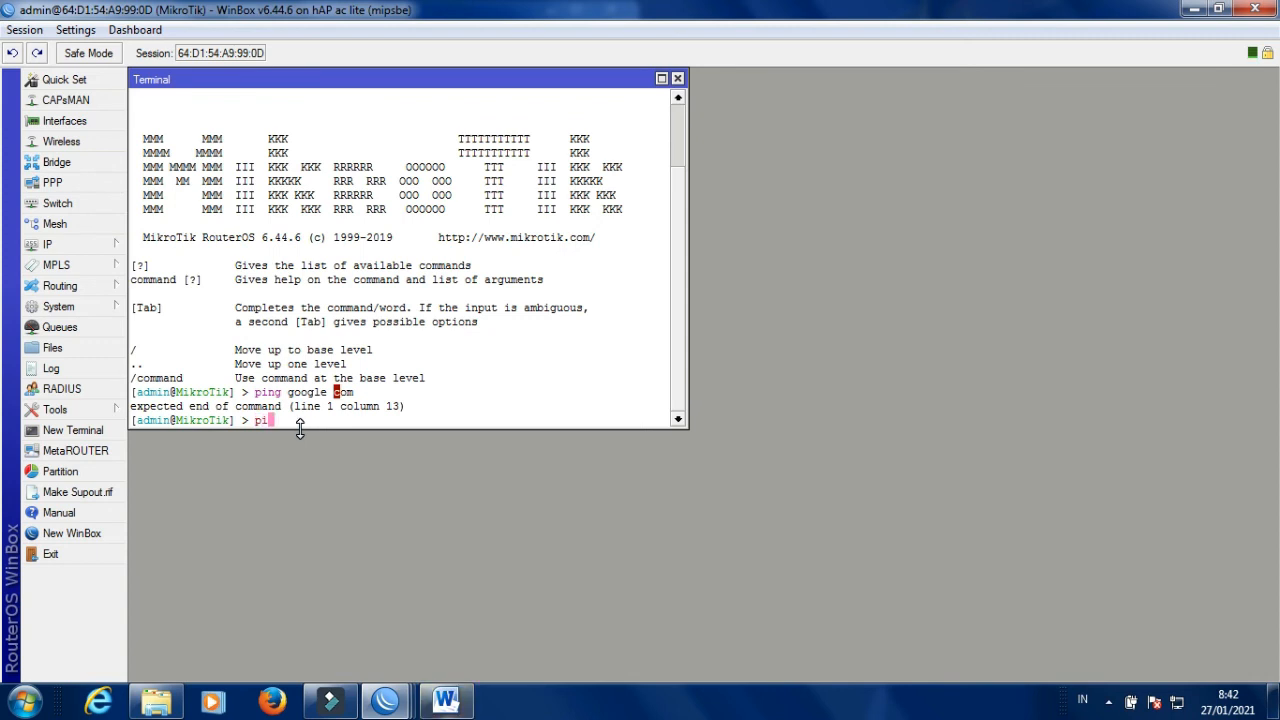
type("ng google.com")
Run ping google.com in the Terminal, confirm 0% packet loss, then close the Terminal.
key("Return")
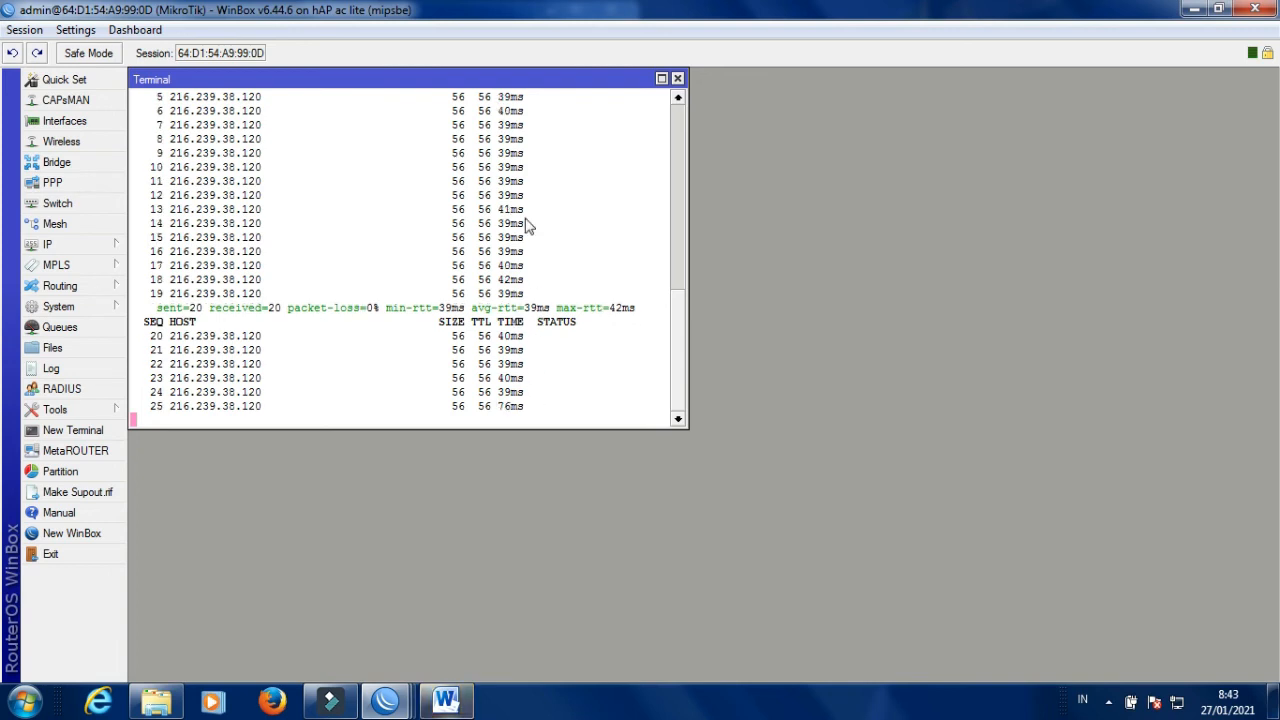
left_click(677, 78)
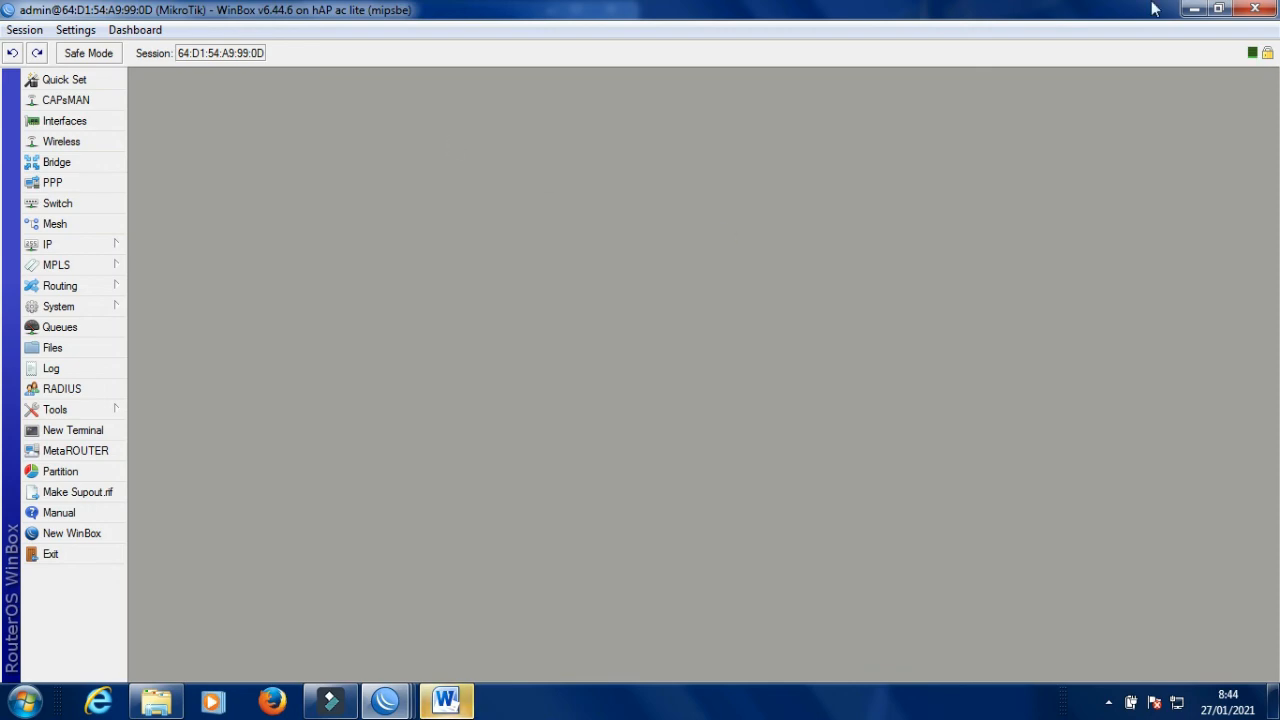
Close the router session, try reconnecting to 192.168.24.1 by MAC, then close the loader.
left_click(1256, 7)
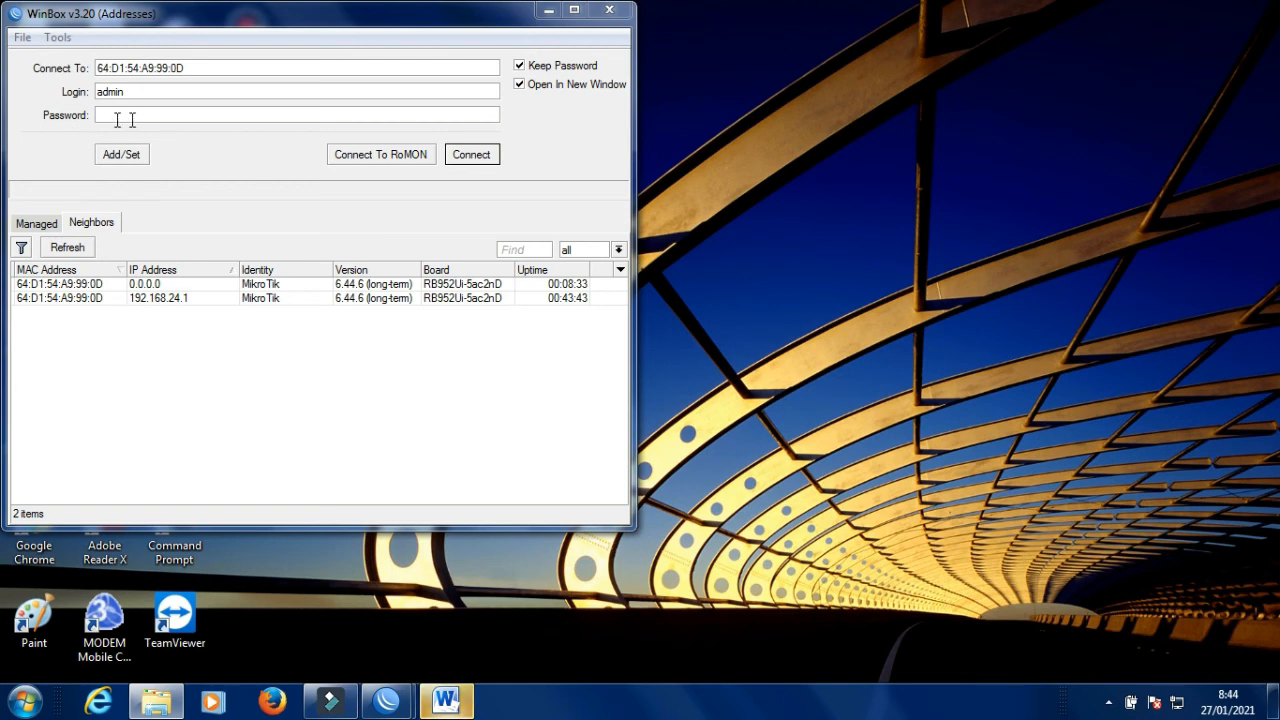
left_click(176, 300)
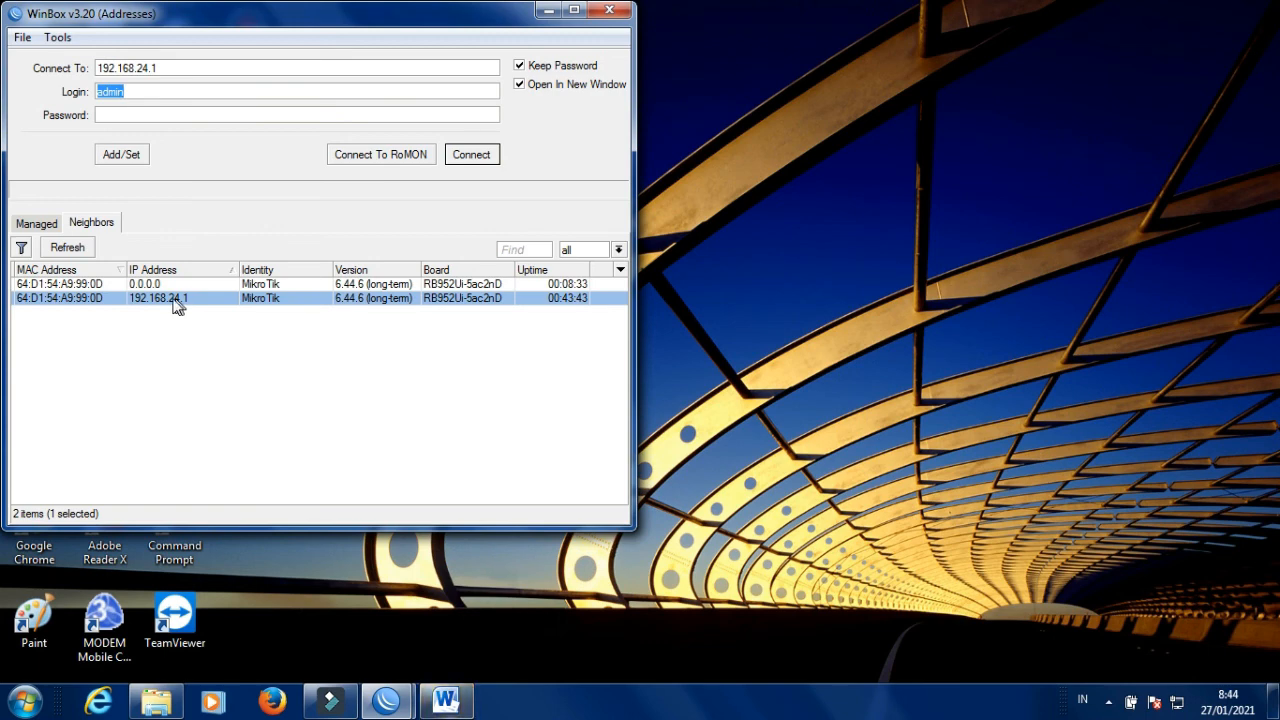
left_click(98, 298)
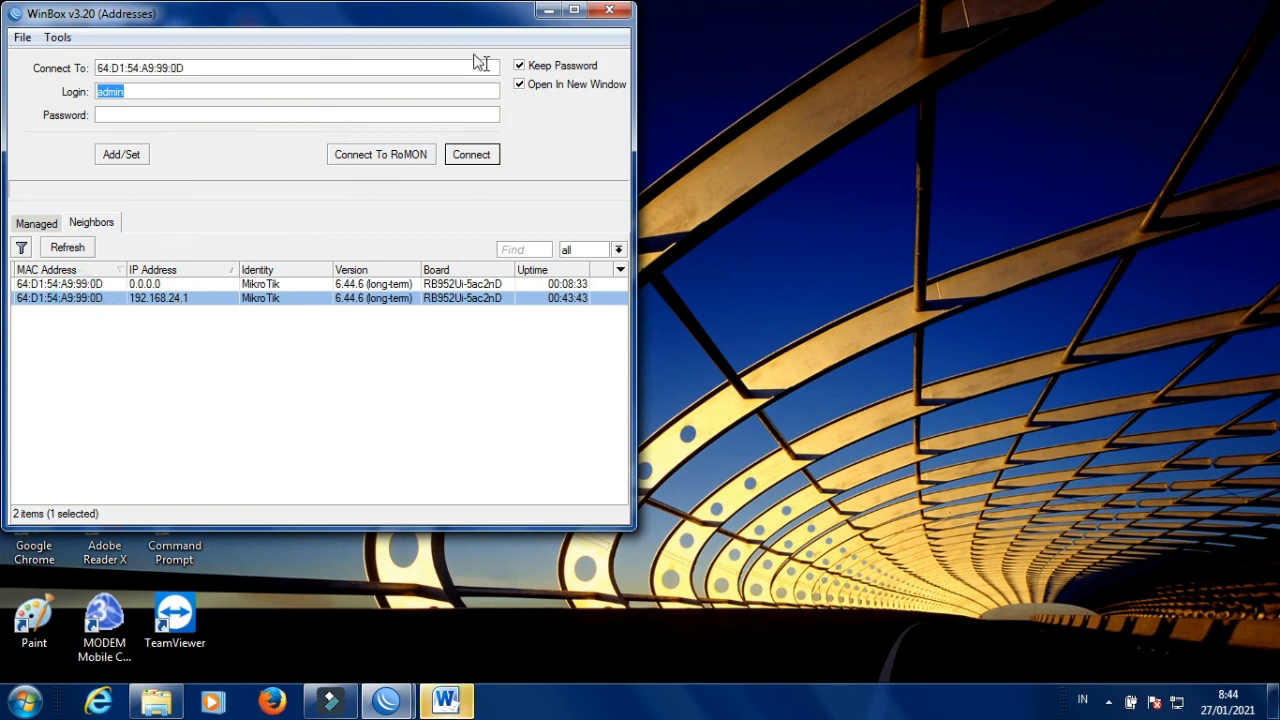
key("Return")
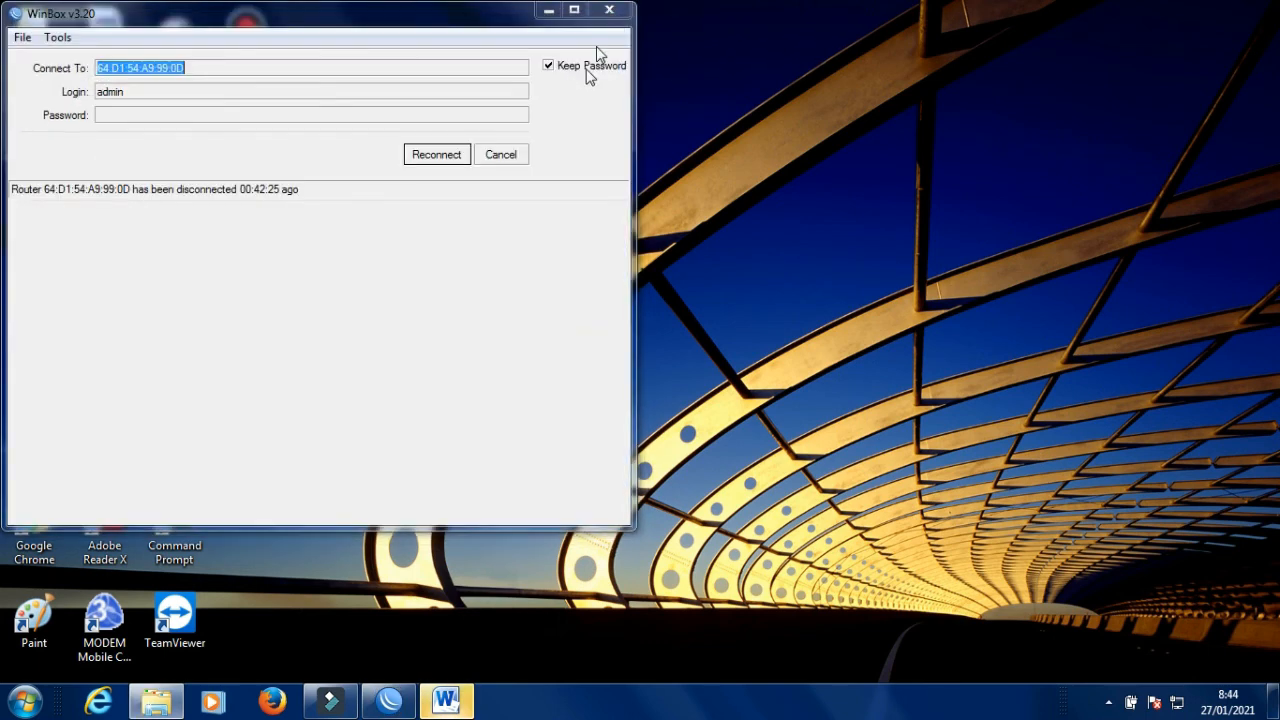
left_click(609, 10)
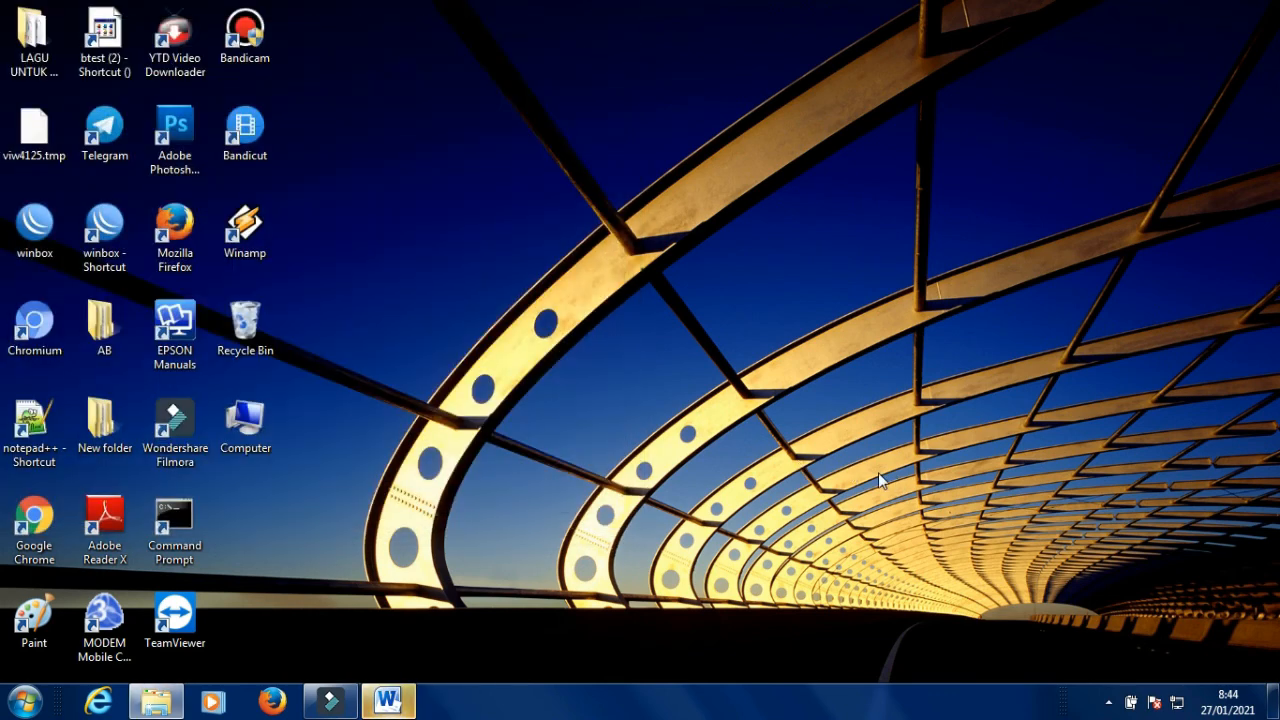
Connect Windows to the unsecured Aerox wireless network from the system tray.
left_click(1176, 702)
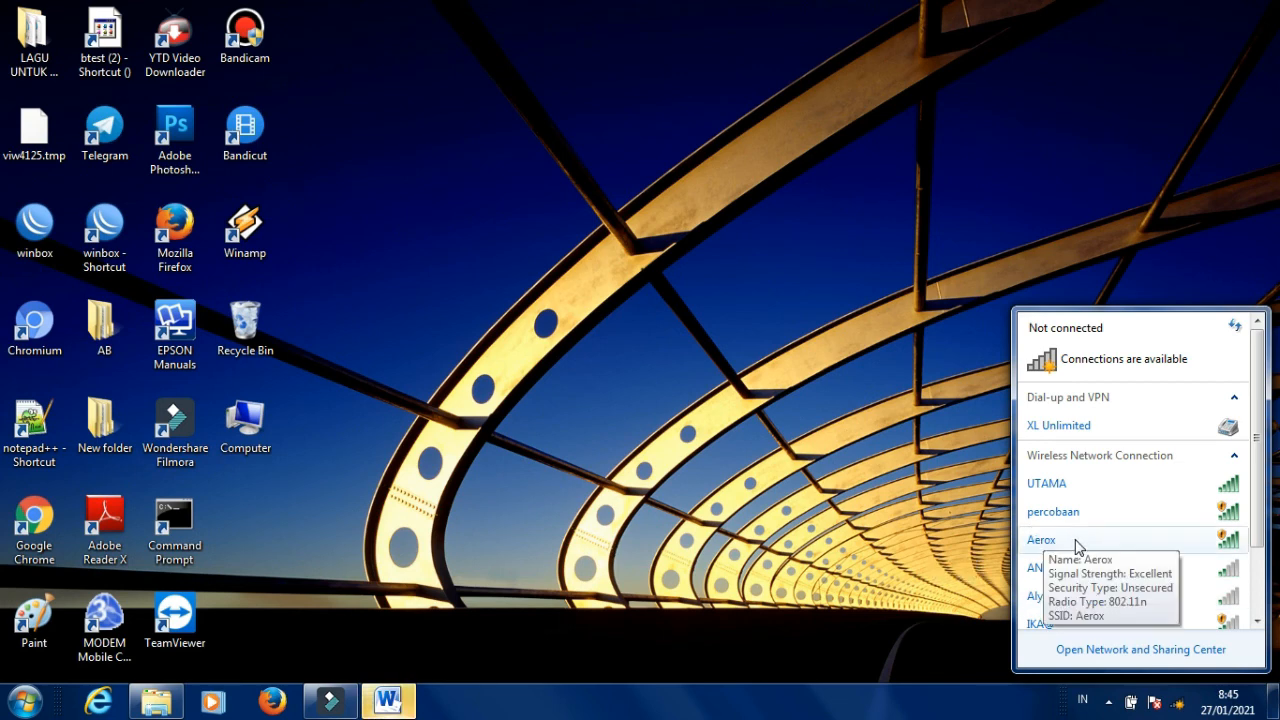
left_click(1077, 546)
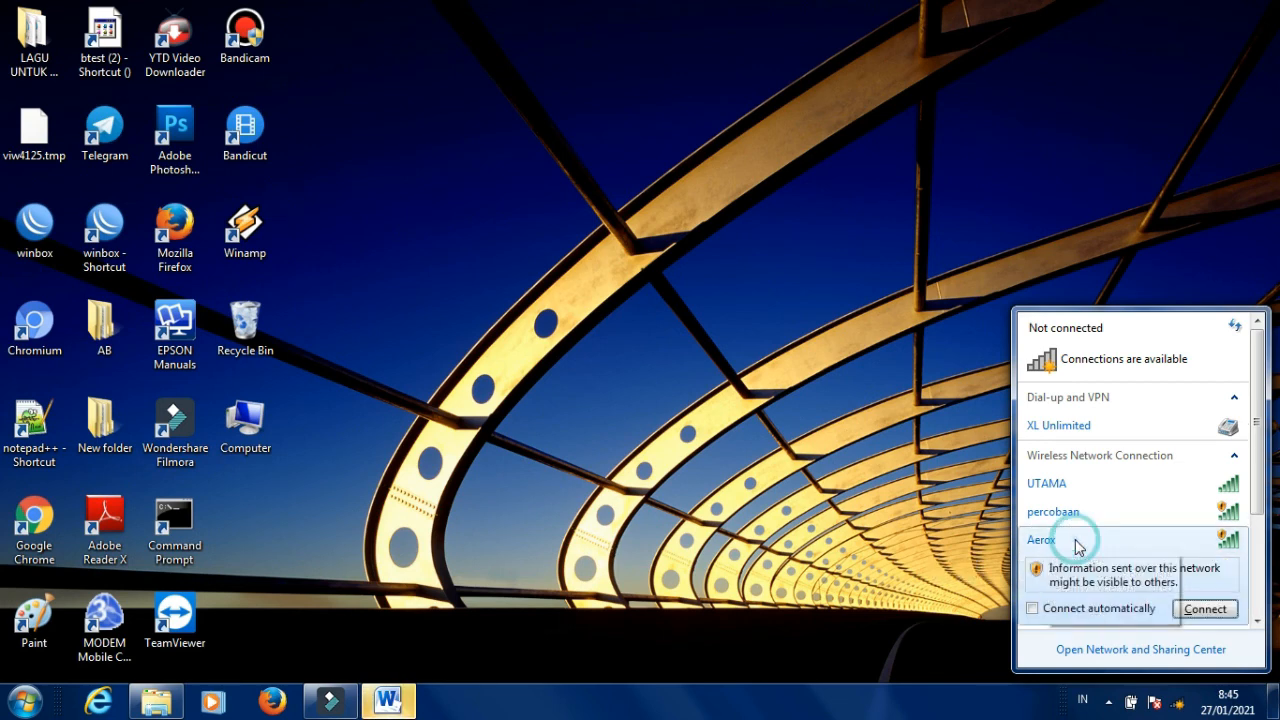
left_click(1207, 612)
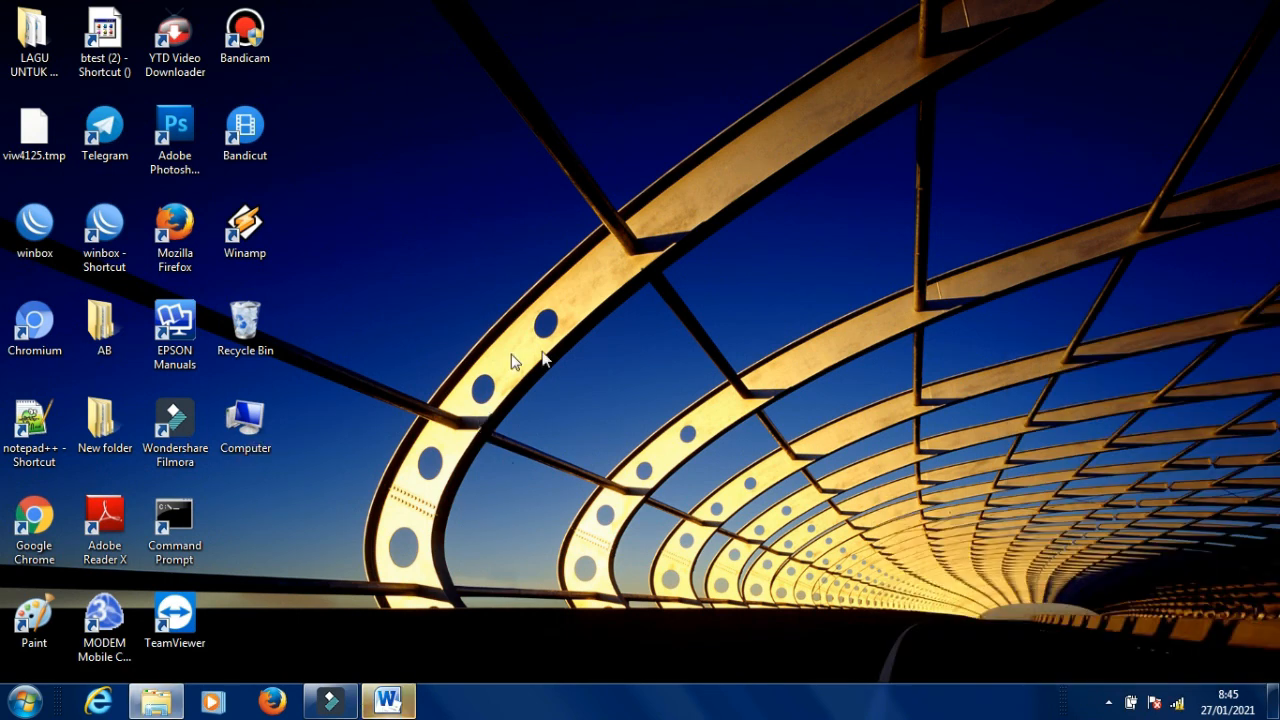
Launch Google Chrome and browse to bintang.net to reach the hotspot login page.
double_click(40, 530)
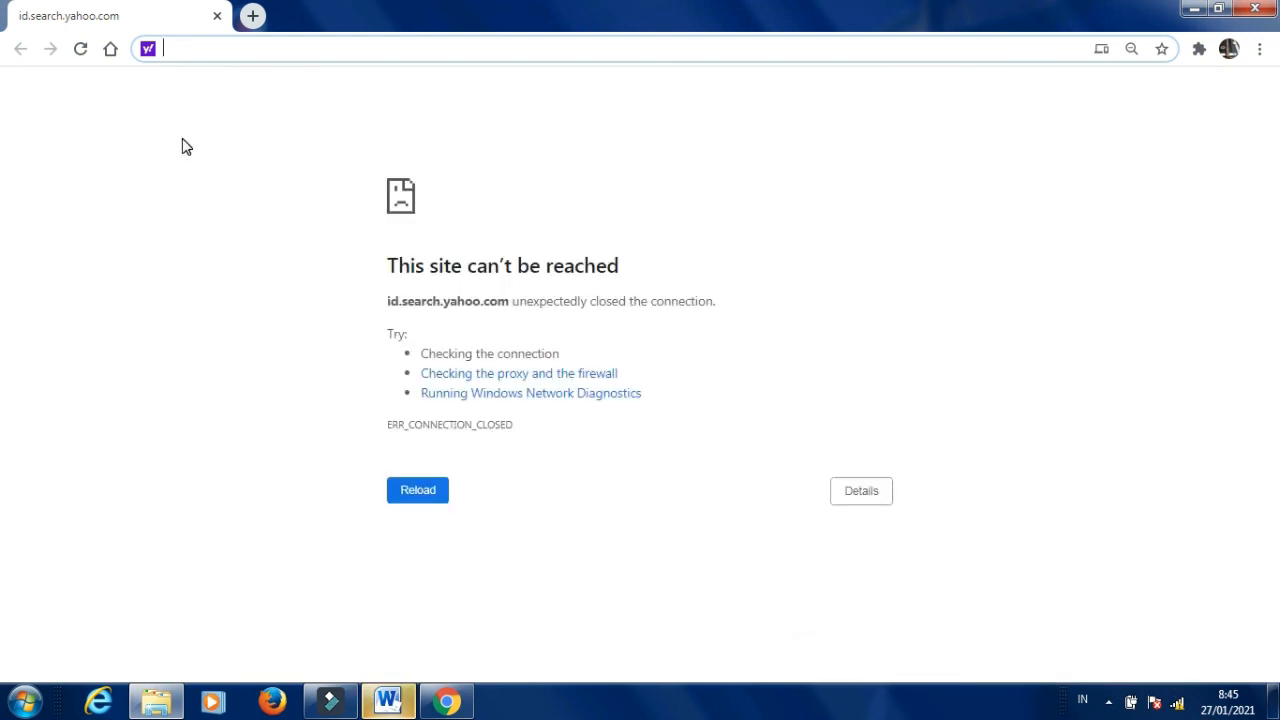
type("b")
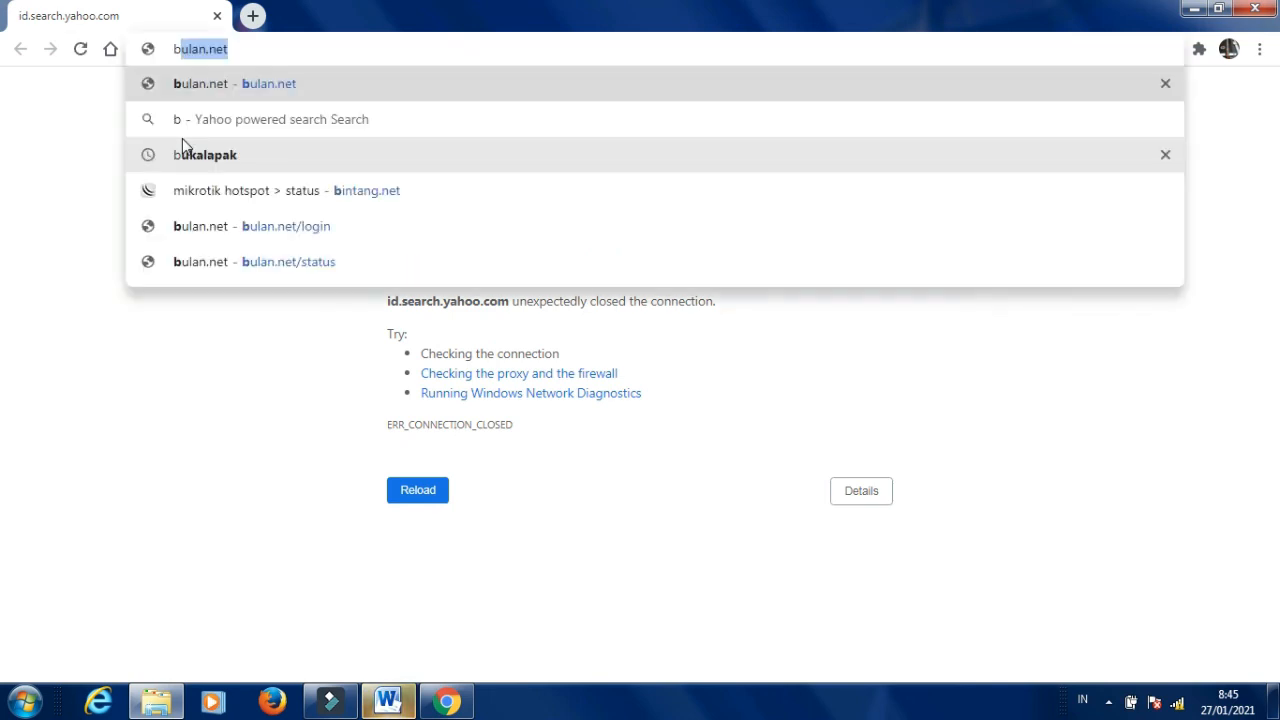
type("inta")
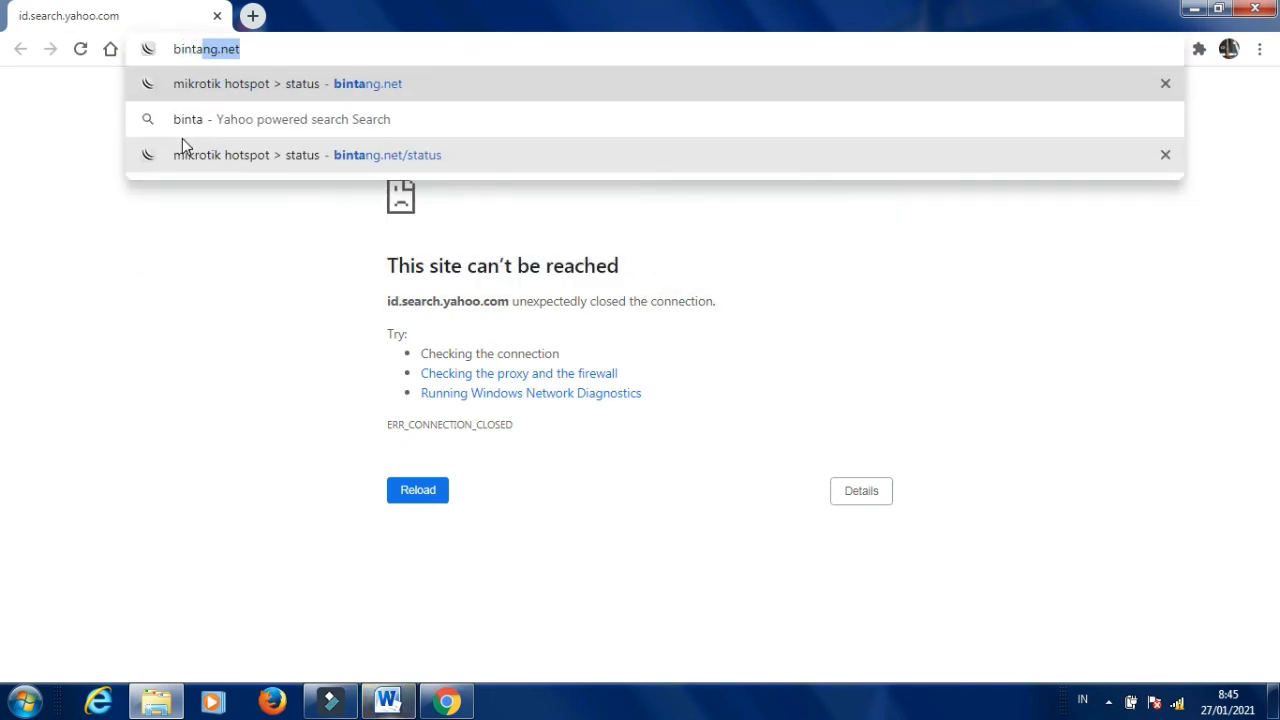
type("ng.net")
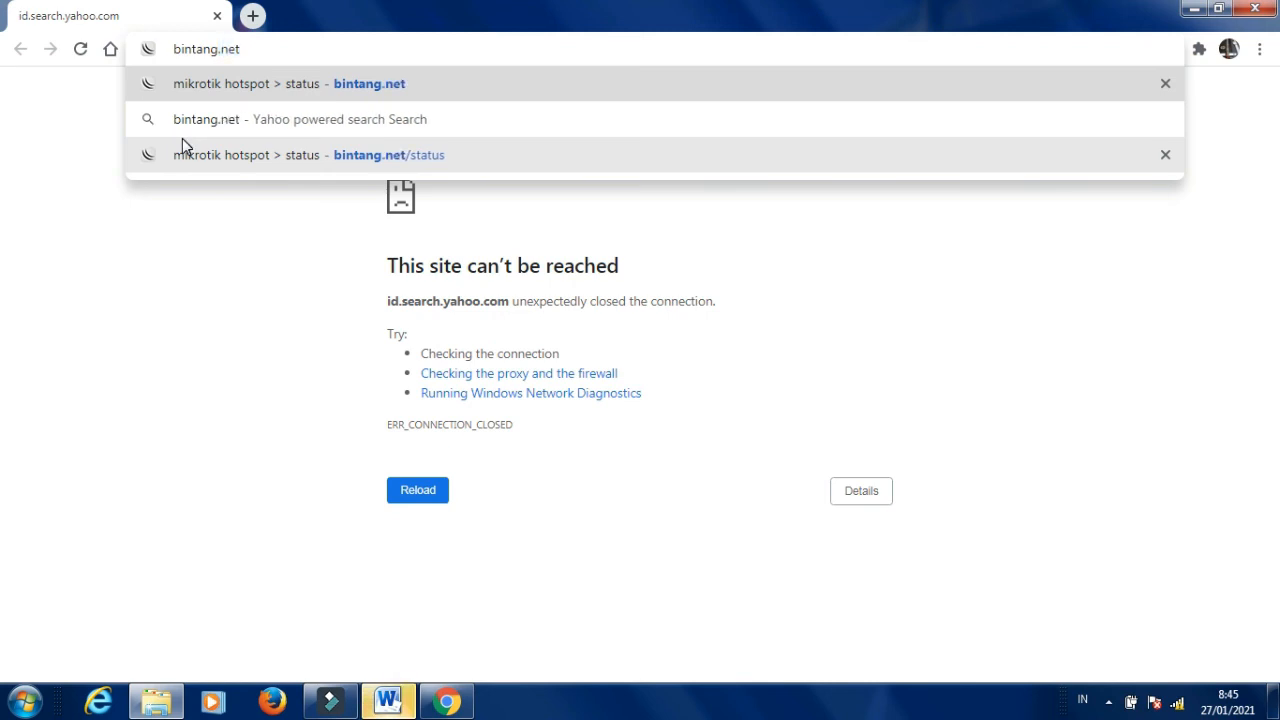
key("Return")
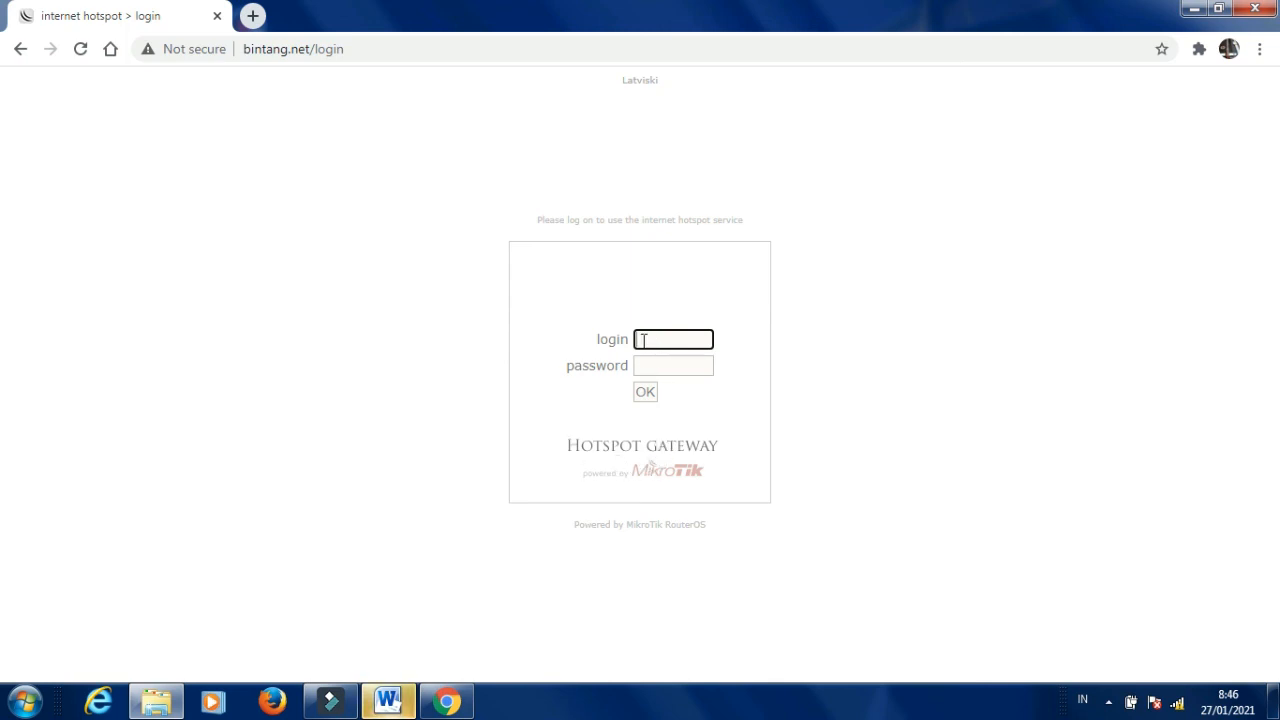
Fill in the hotspot username and password on the bintang.net login page.
left_click(658, 342)
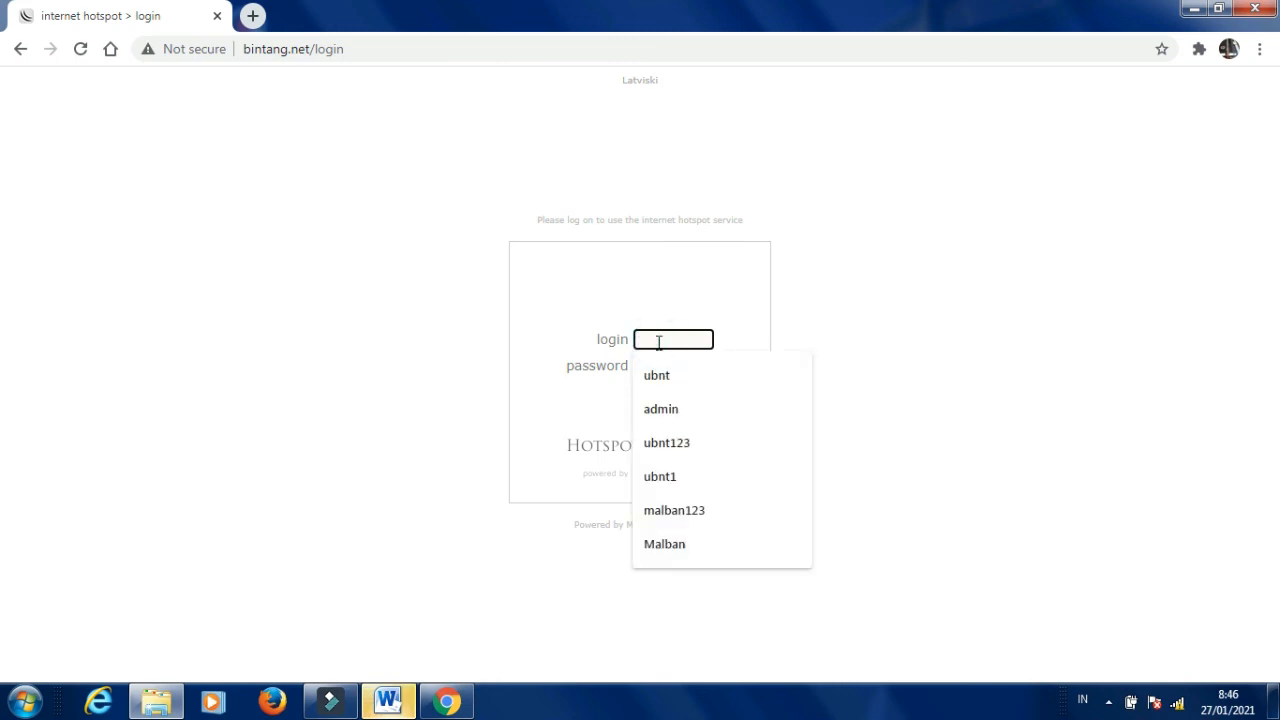
left_click(740, 319)
left_click(658, 342)
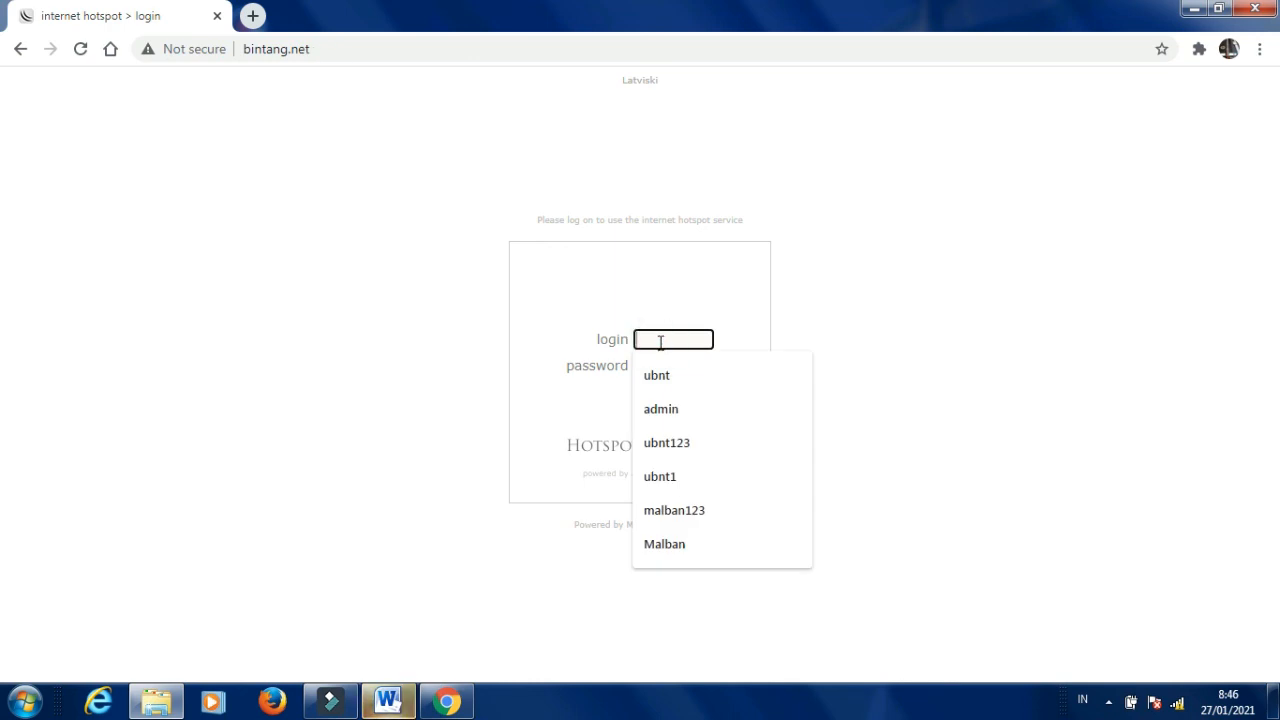
type("R")
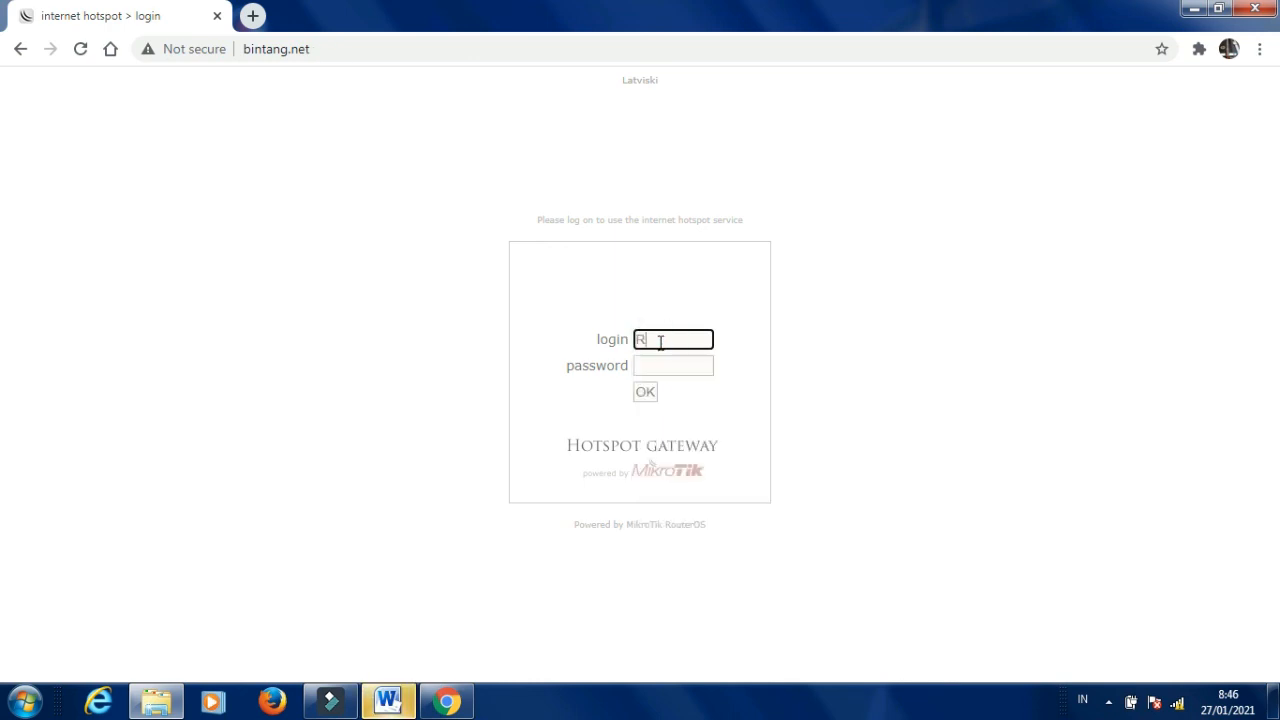
type("OMI")
left_click(643, 365)
type("***")
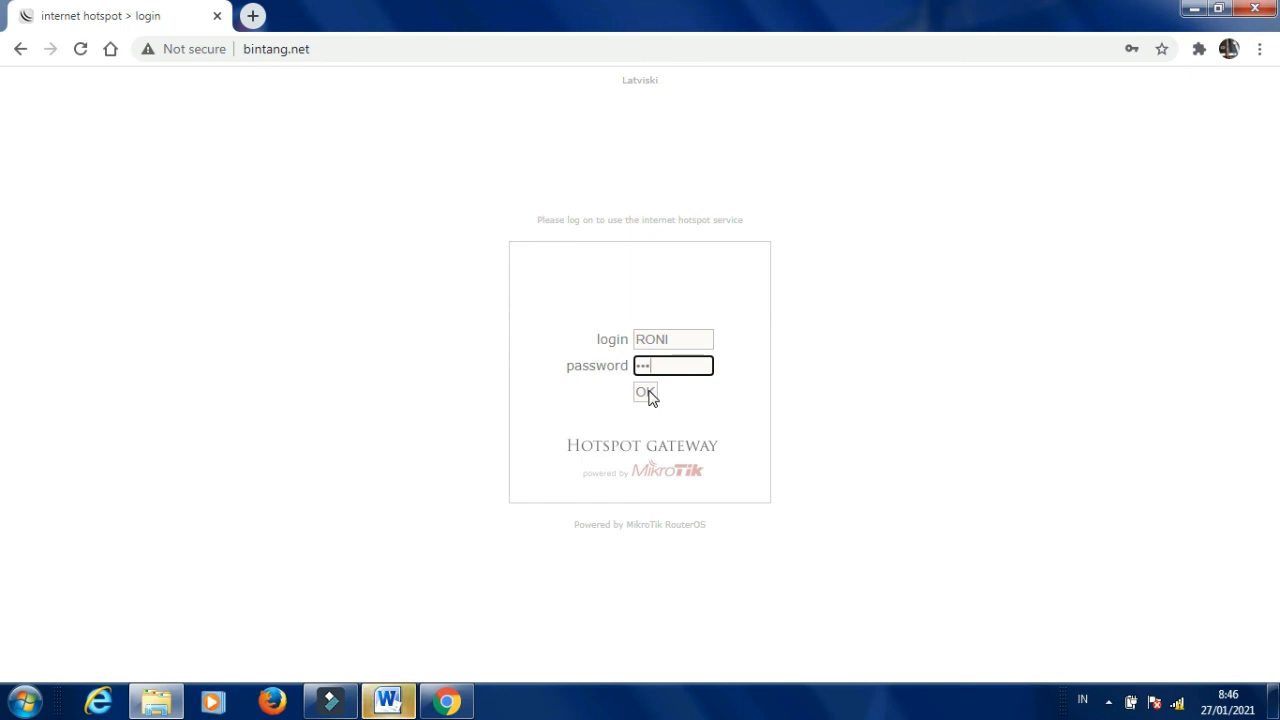
Submit the hotspot login, dismiss Chrome's password-breach warning, and close the browser.
left_click(646, 393)
left_click(240, 230)
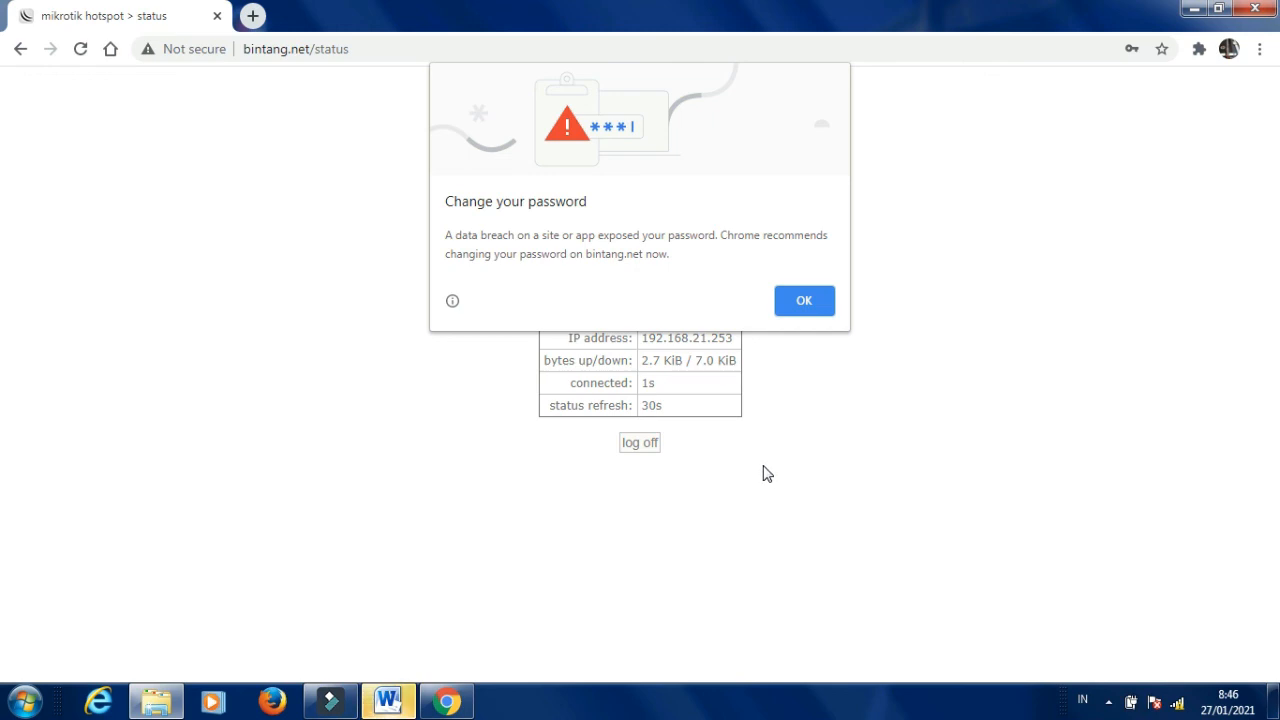
left_click(803, 303)
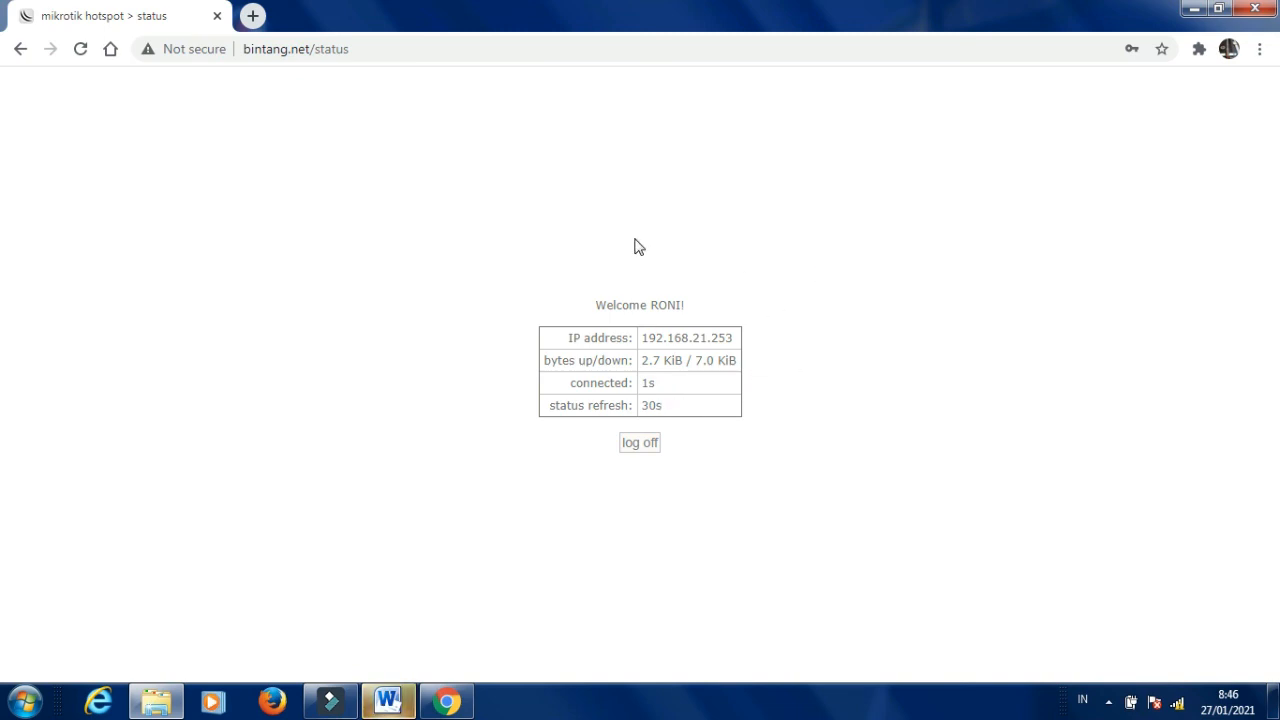
left_click(1250, 14)
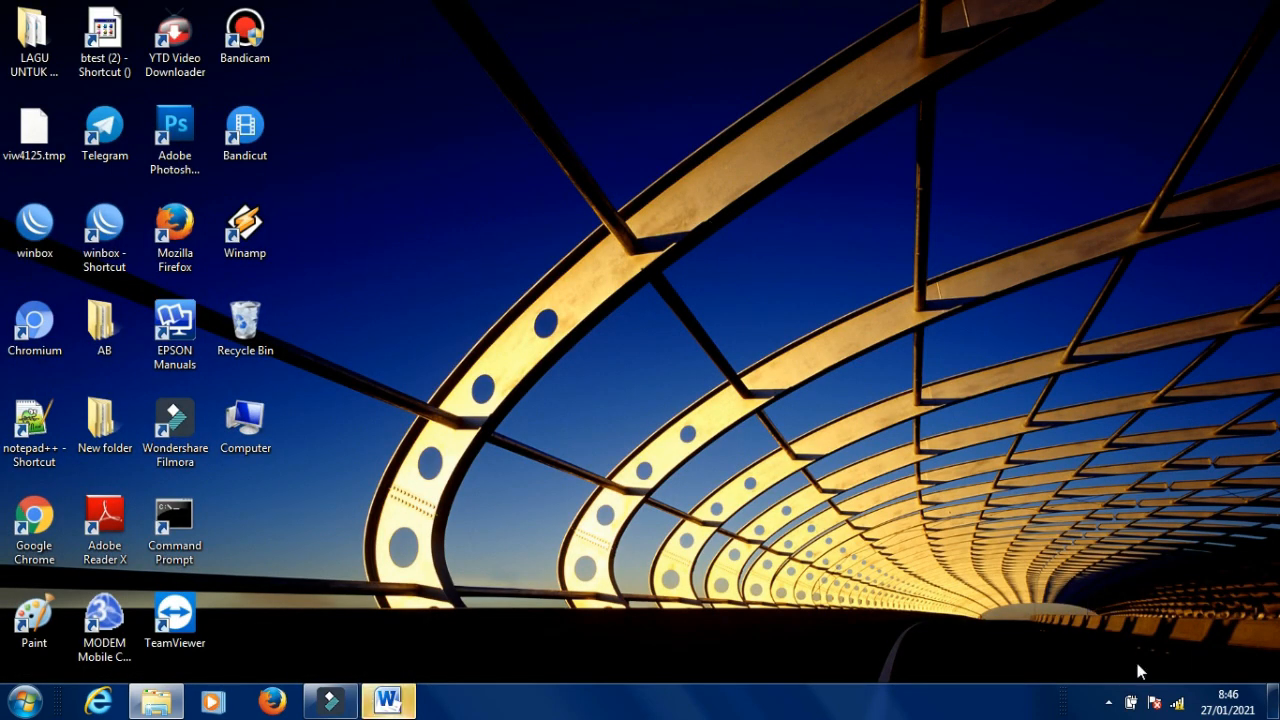
Disconnect from the Aerox wireless network and relaunch WinBox from its desktop shortcut.
left_click(1177, 703)
left_click(1100, 488)
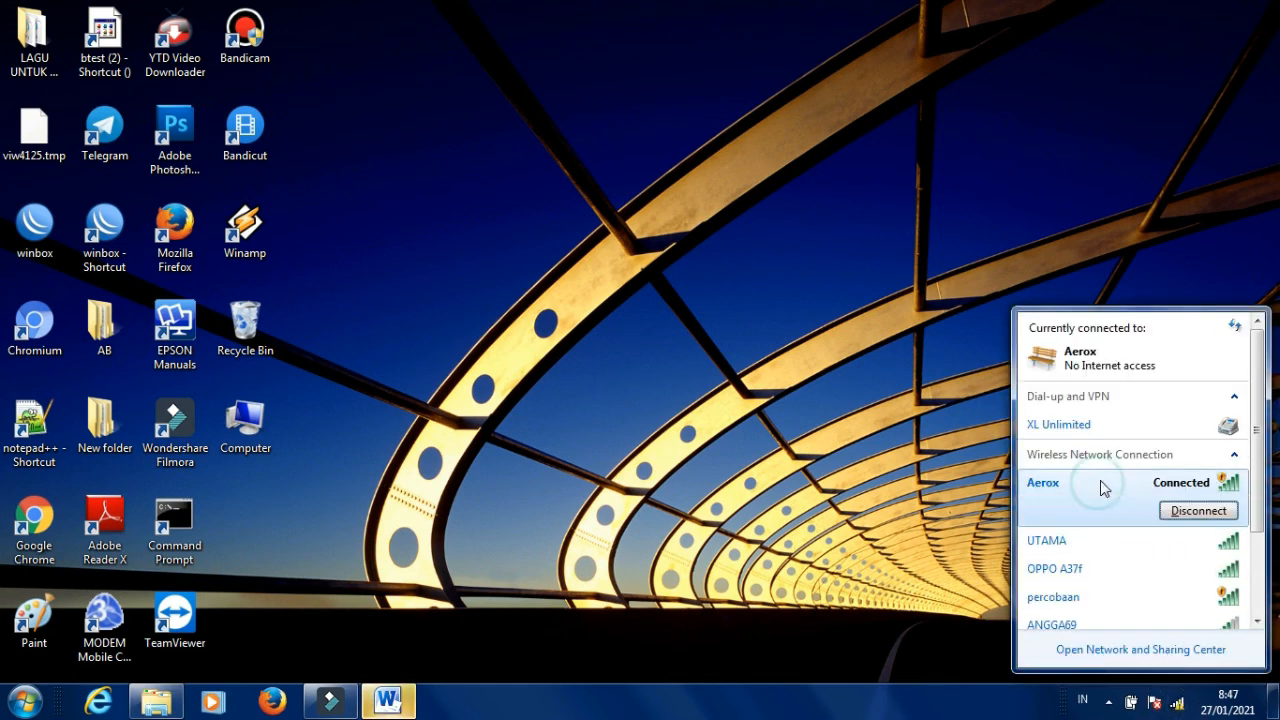
left_click(1198, 511)
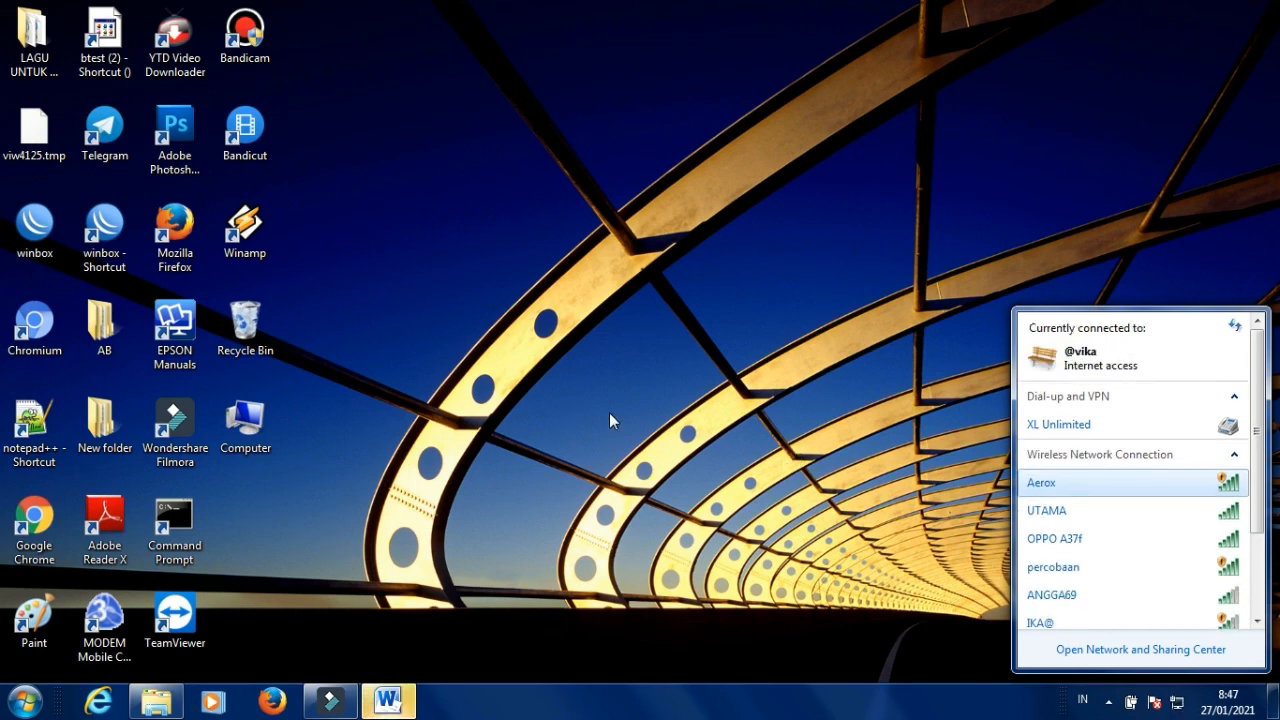
double_click(106, 235)
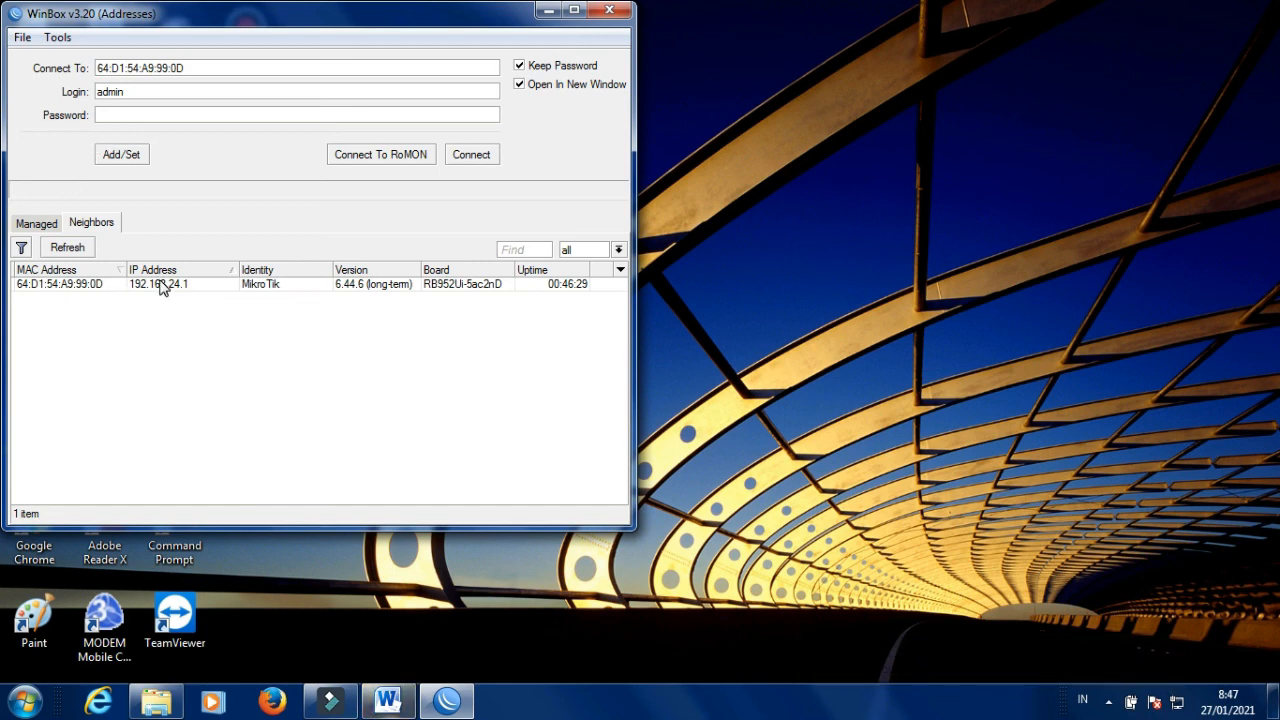
Connect to the discovered hAP ac lite by MAC and go to System > Password.
left_click(63, 285)
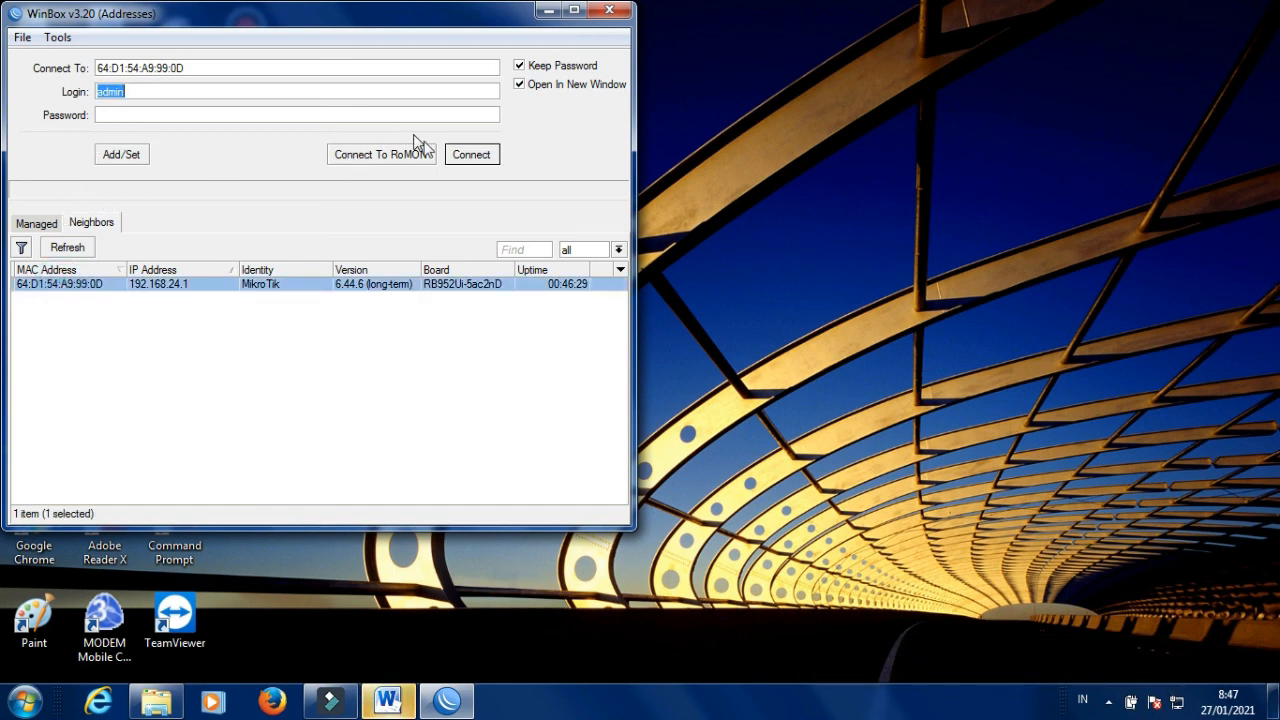
left_click(470, 156)
left_click(62, 306)
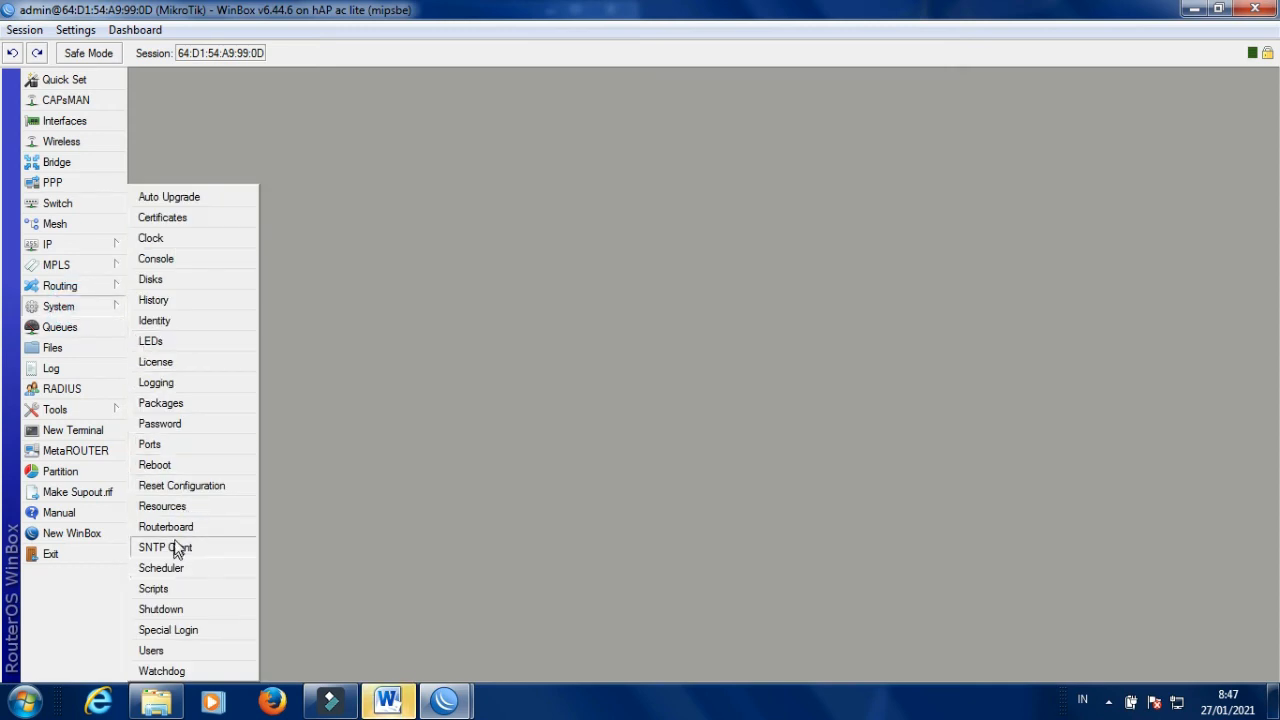
left_click(160, 424)
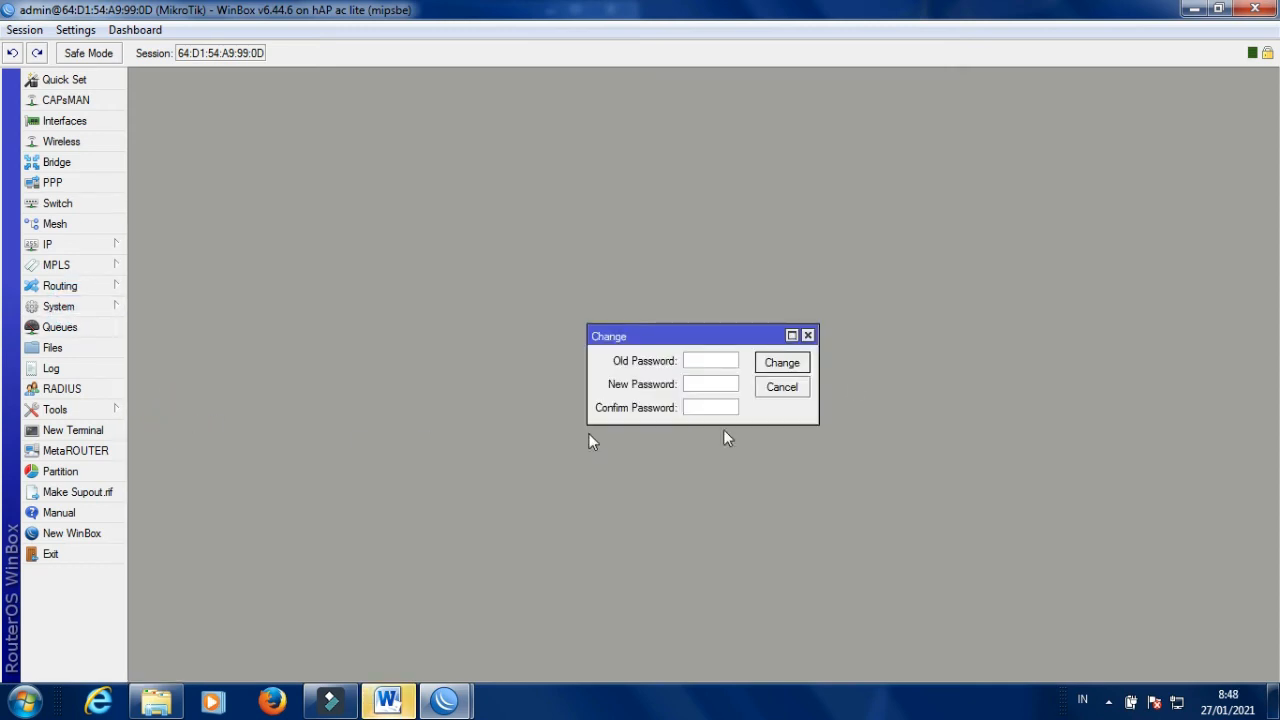
Enter and confirm the new admin password, then apply the change.
left_click(704, 384)
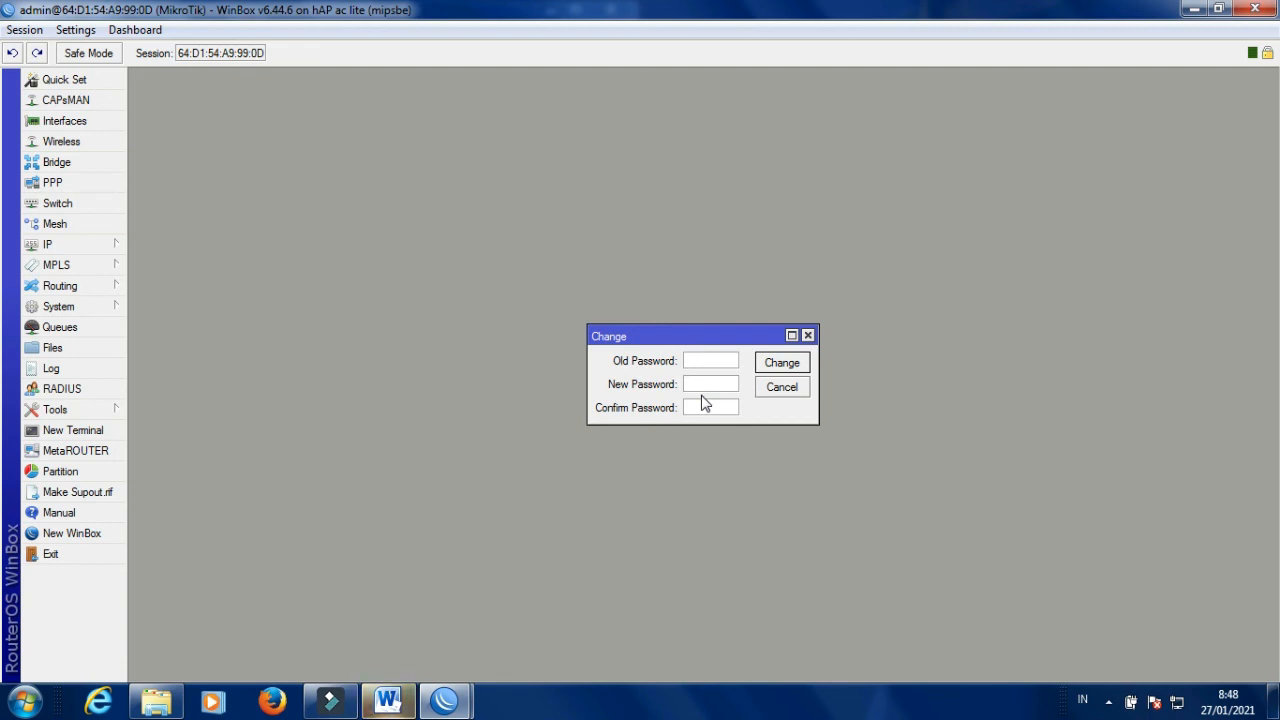
type("**")
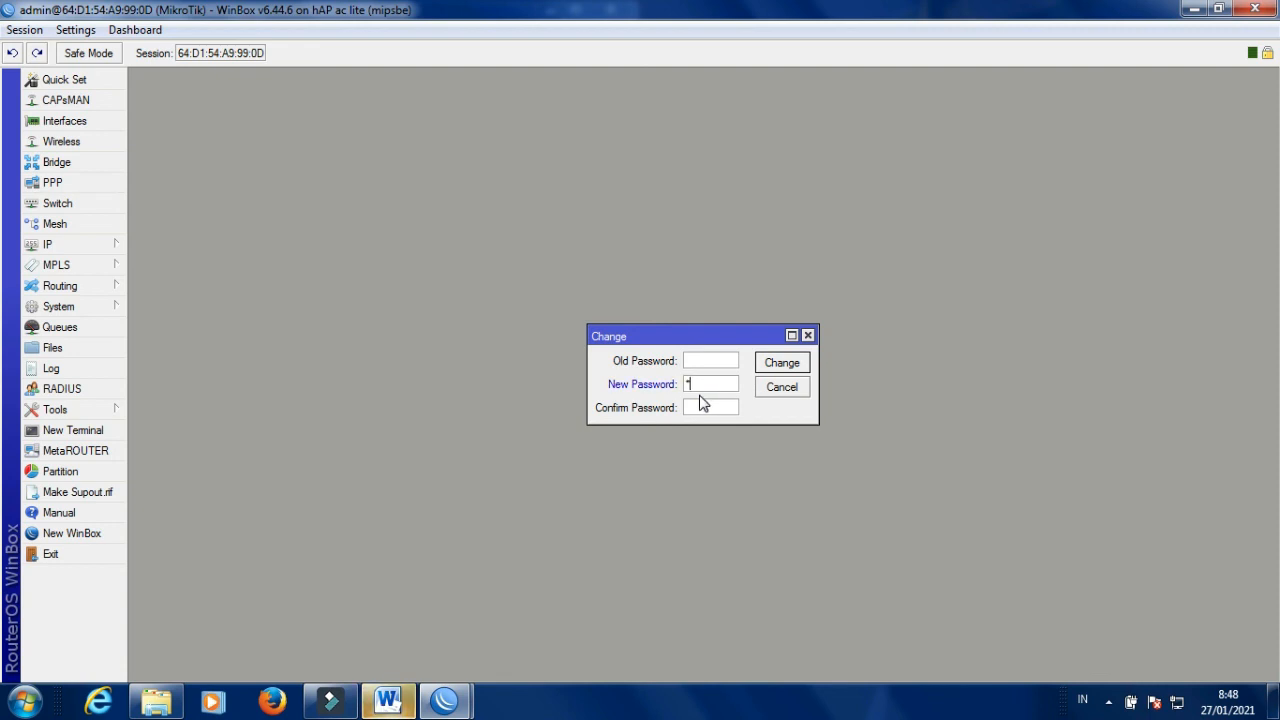
type("******")
left_click(706, 408)
type("***")
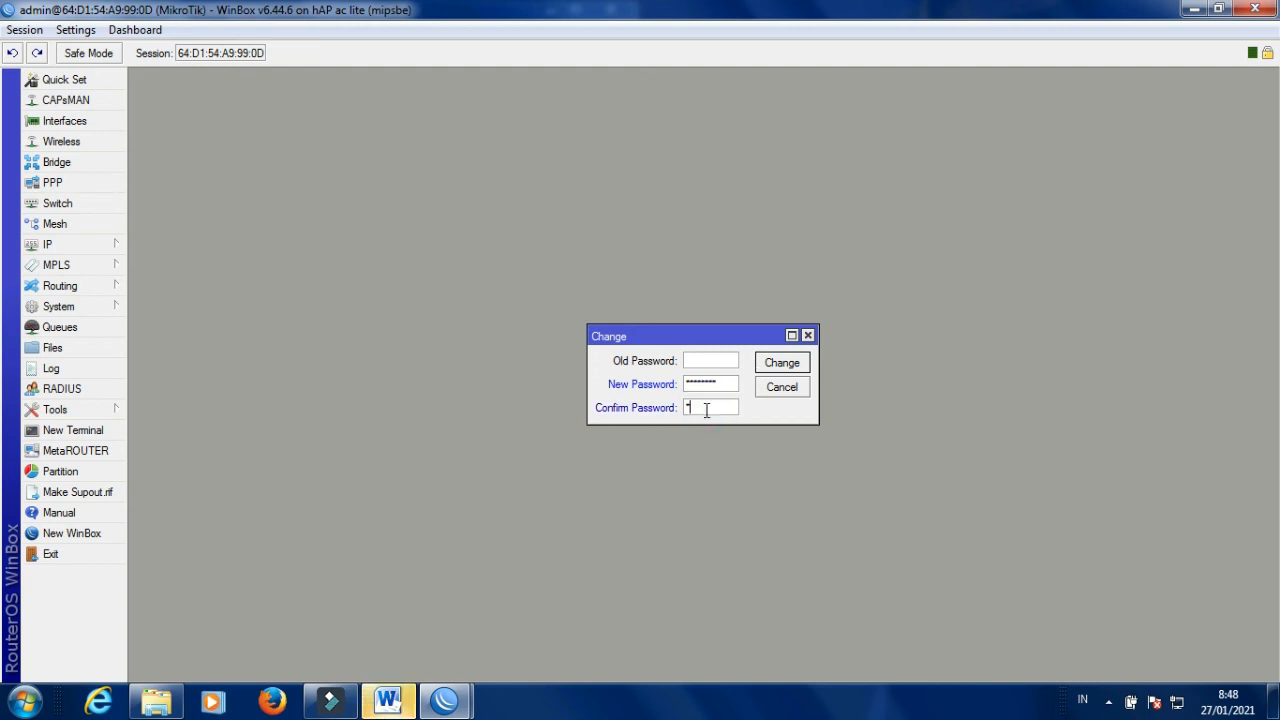
type("*****")
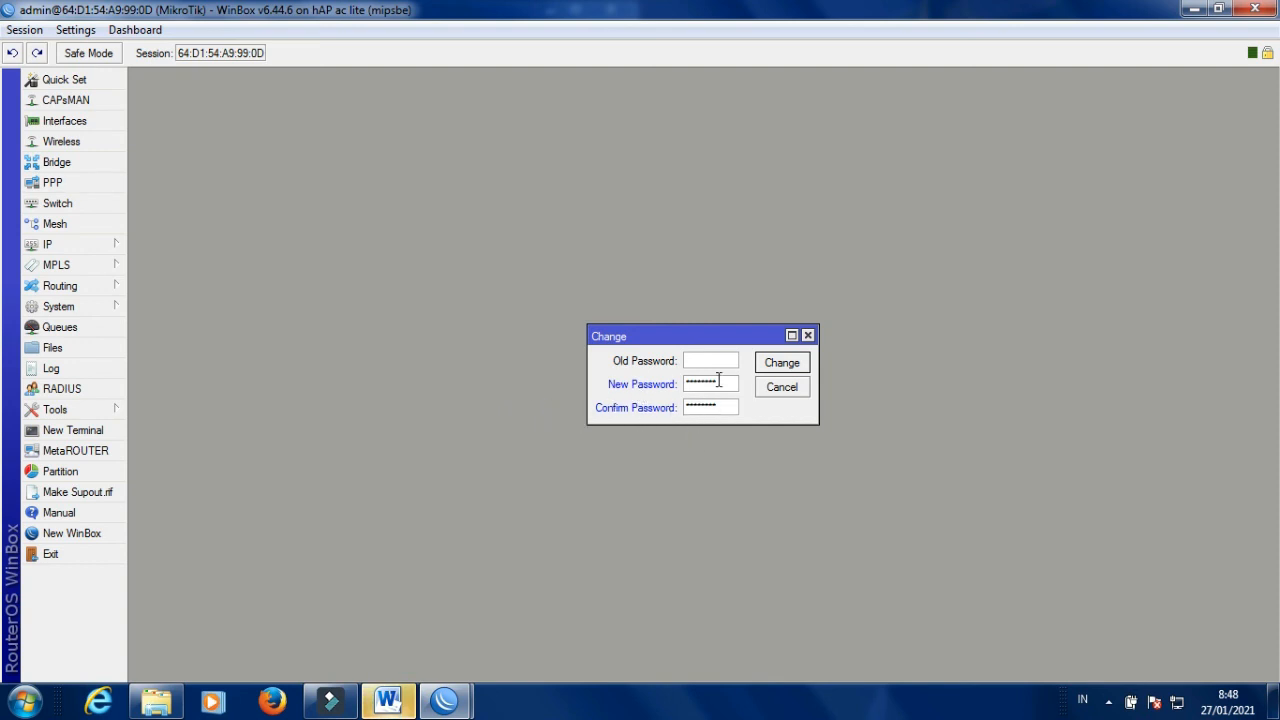
left_click(782, 364)
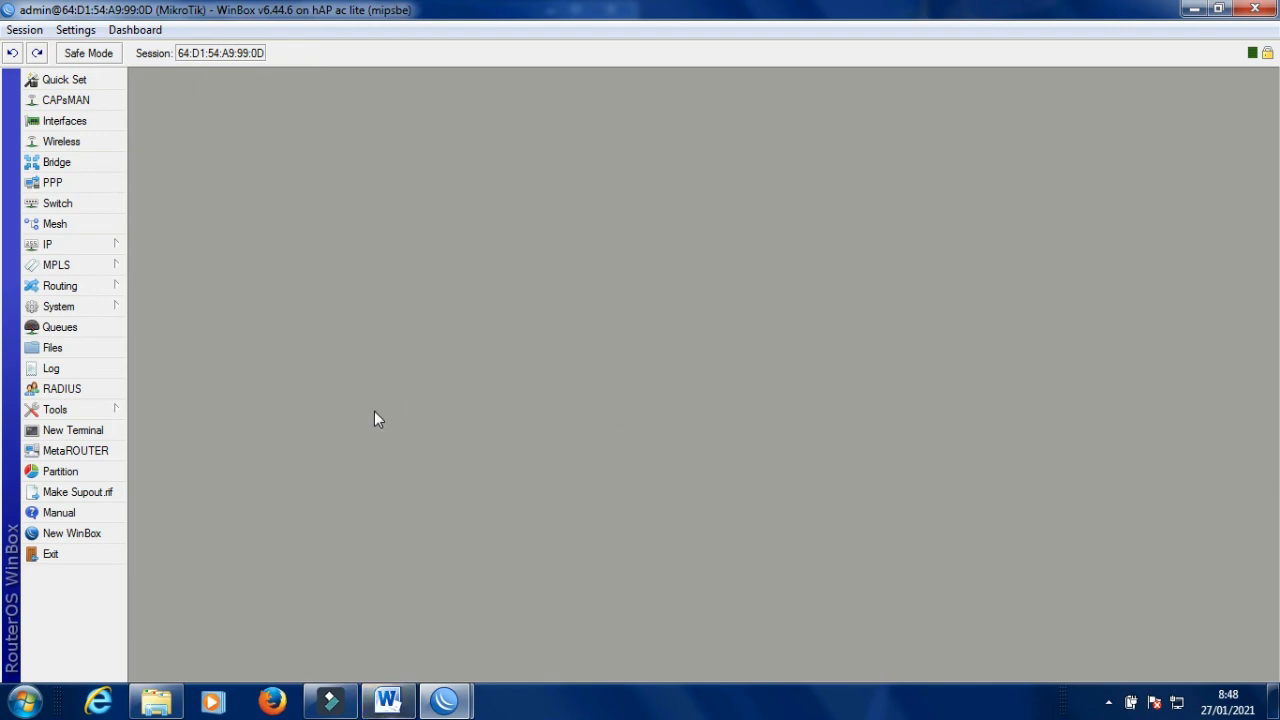
Close the router session and old login window, then relaunch WinBox.
left_click(1256, 10)
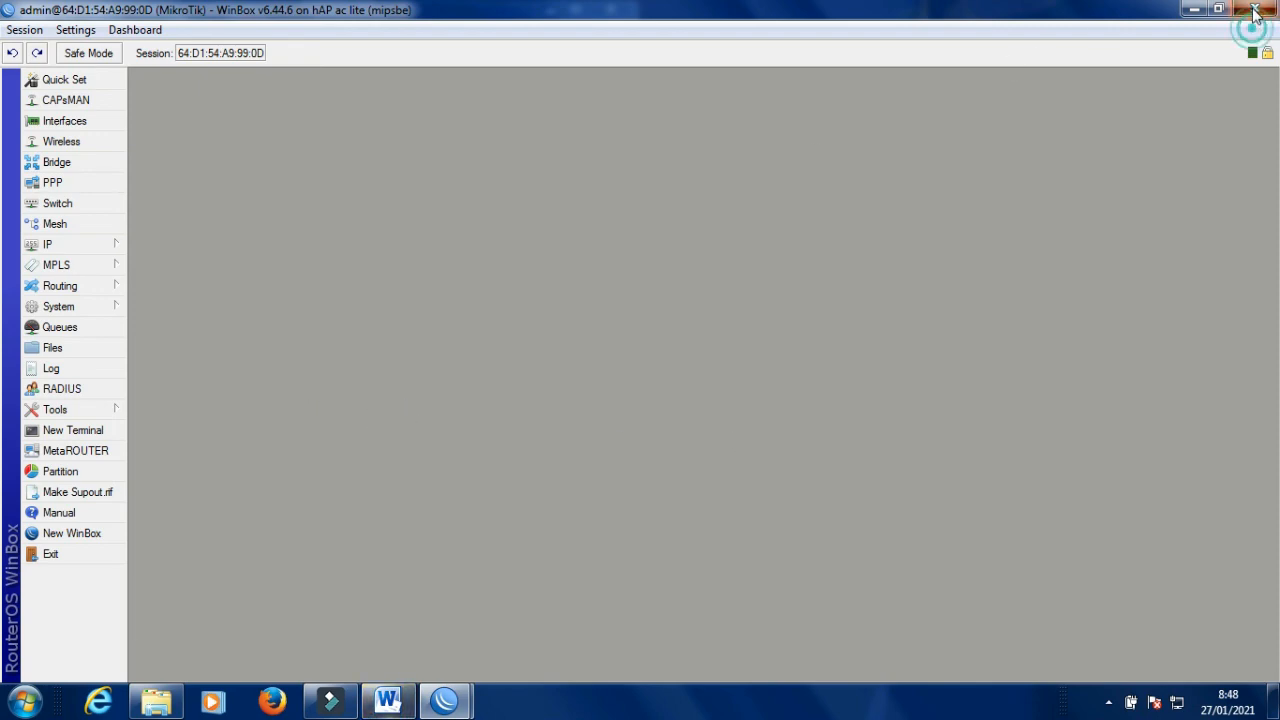
left_click(610, 10)
double_click(120, 222)
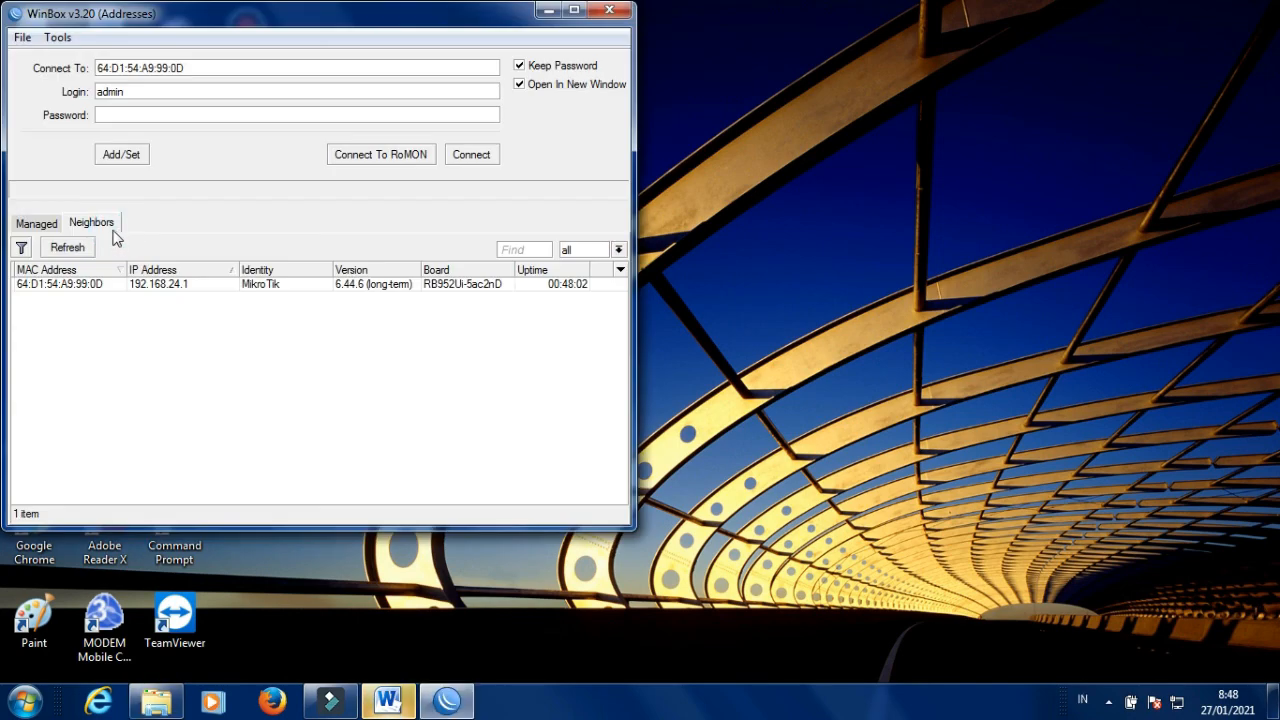
Try blank-password logins to the router, by IP 192.168.24.1 and by MAC.
left_click(164, 288)
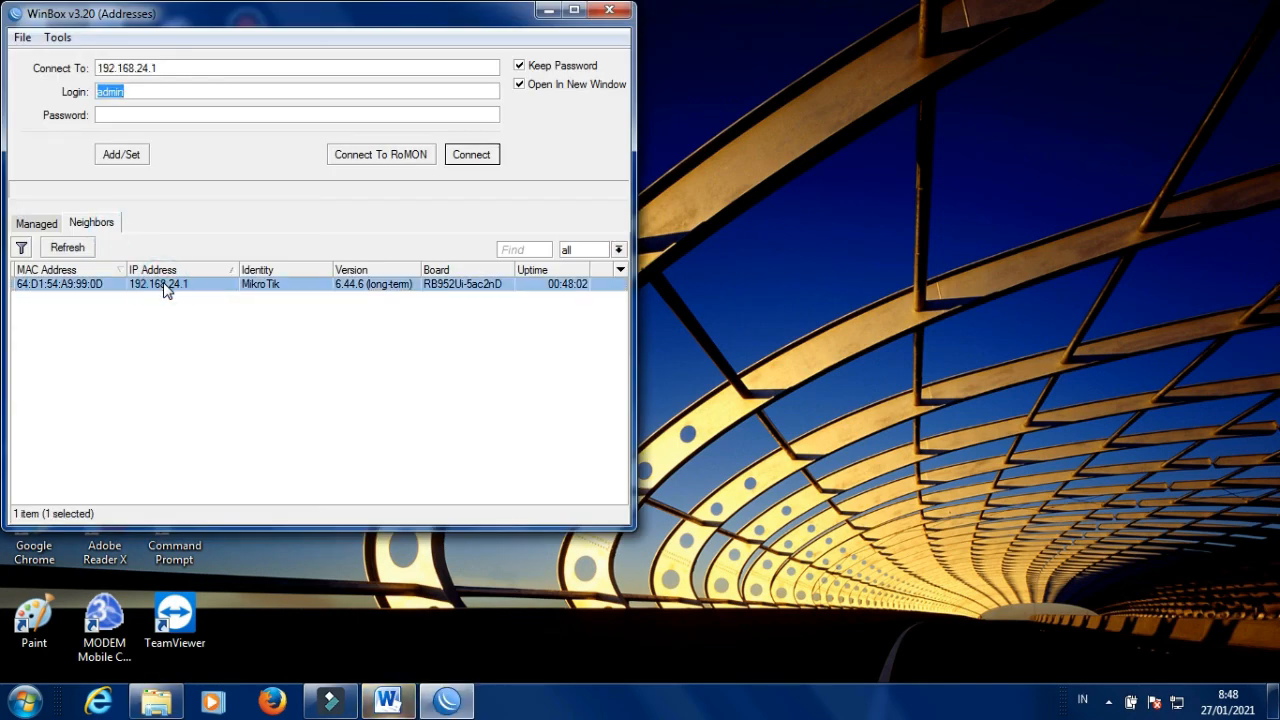
left_click(108, 116)
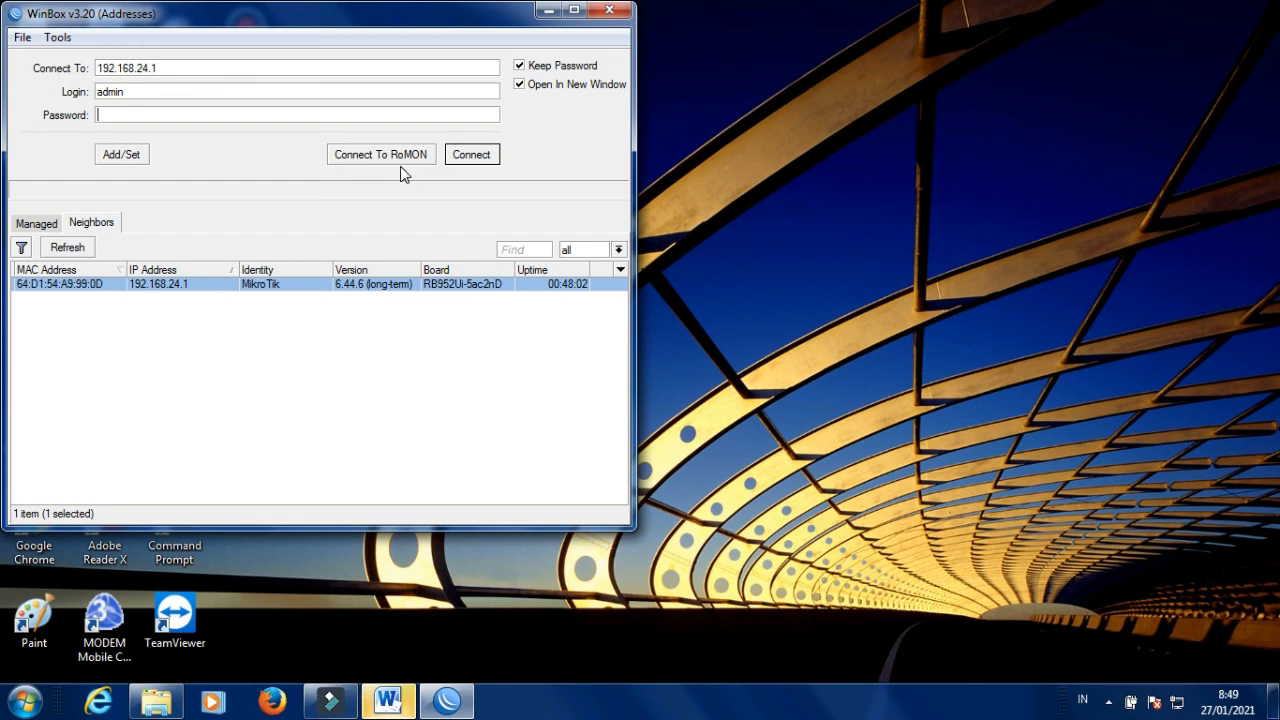
left_click(472, 156)
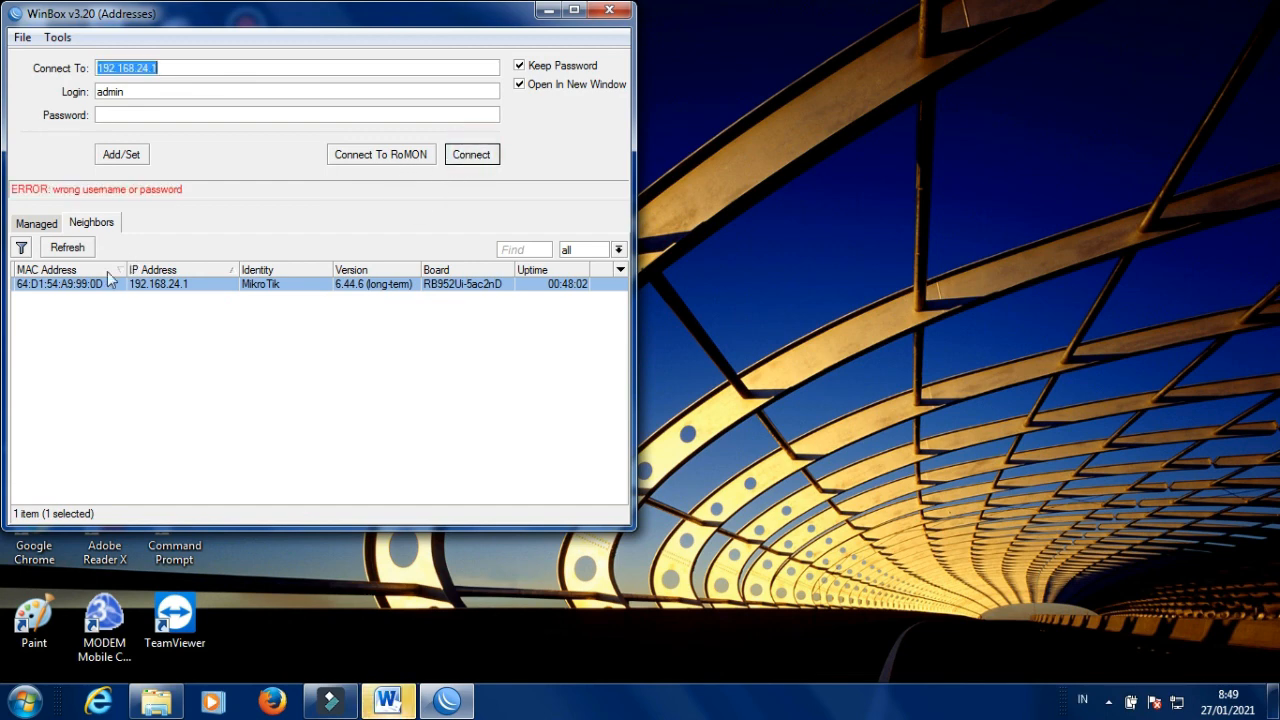
left_click(78, 288)
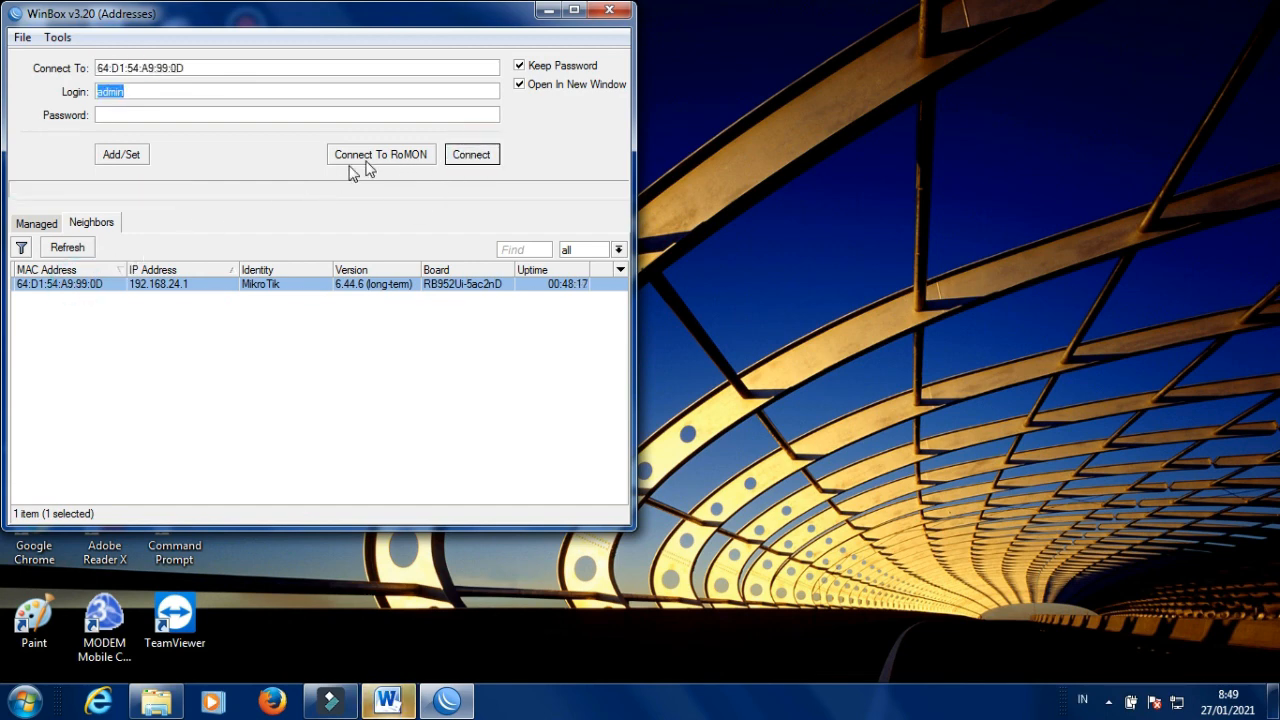
left_click(471, 157)
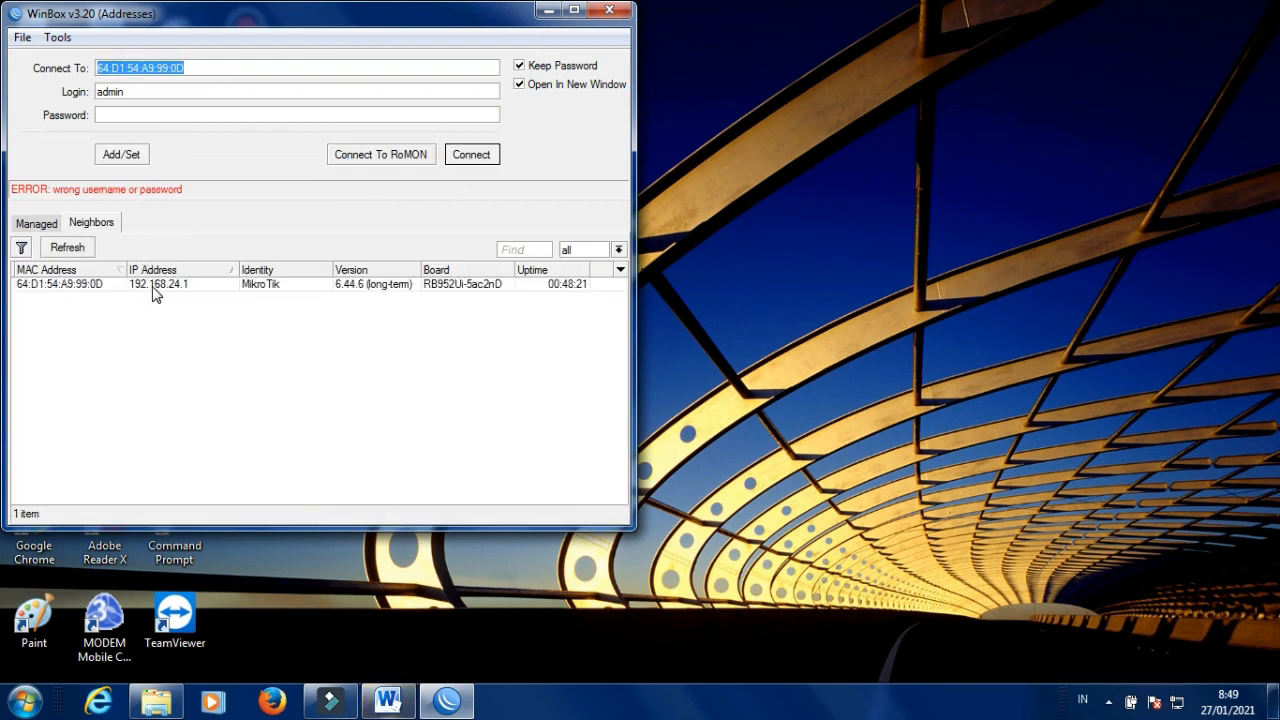
Log in to 192.168.24.1 as admin using the new password.
left_click(157, 288)
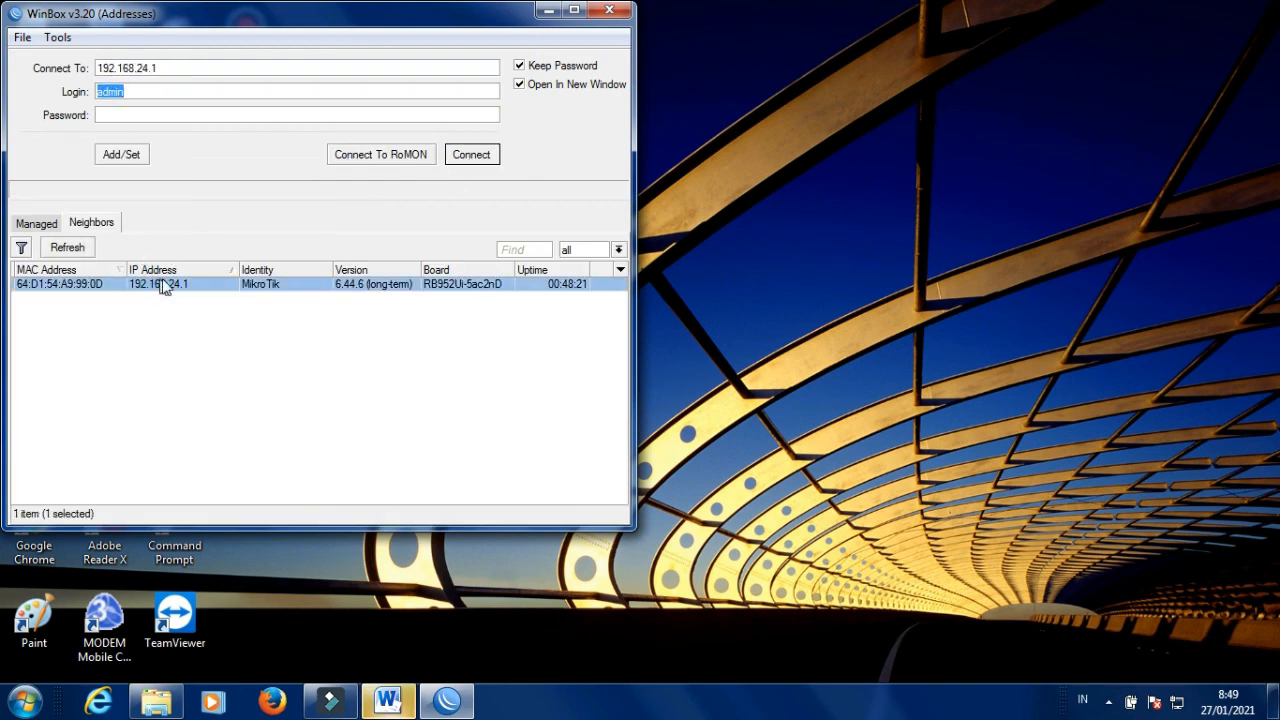
left_click(108, 115)
type("********")
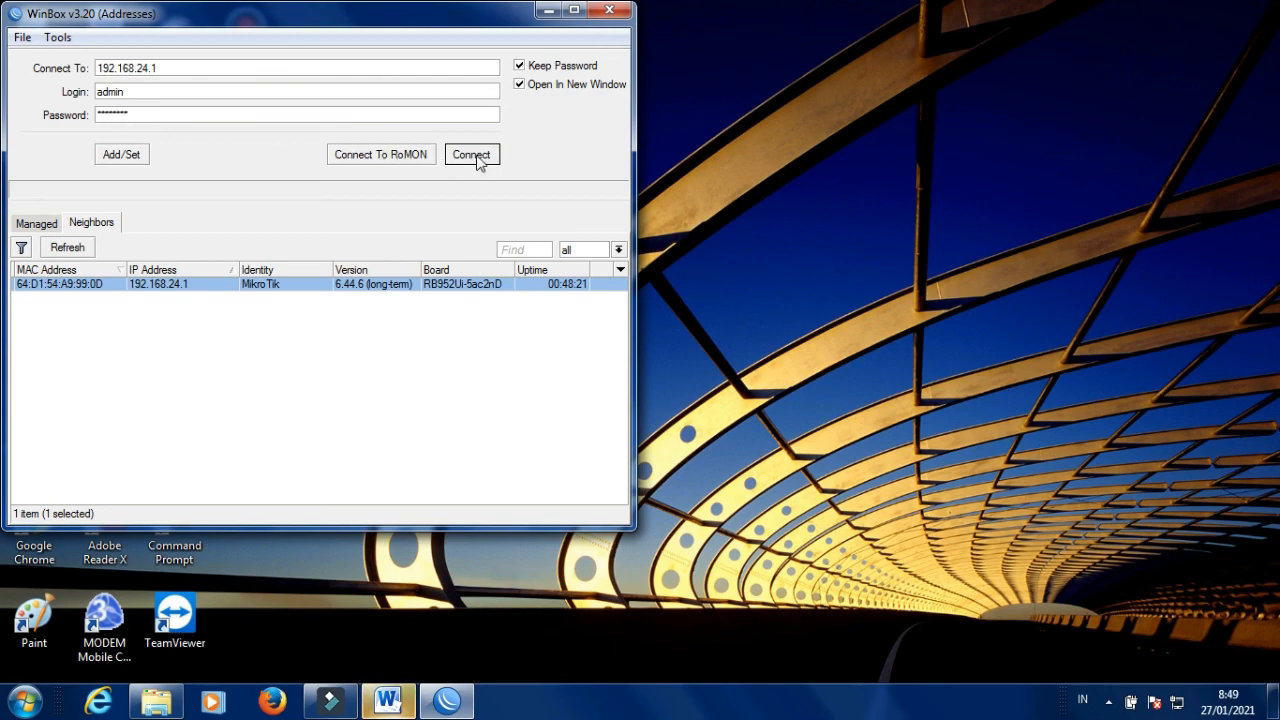
left_click(477, 160)
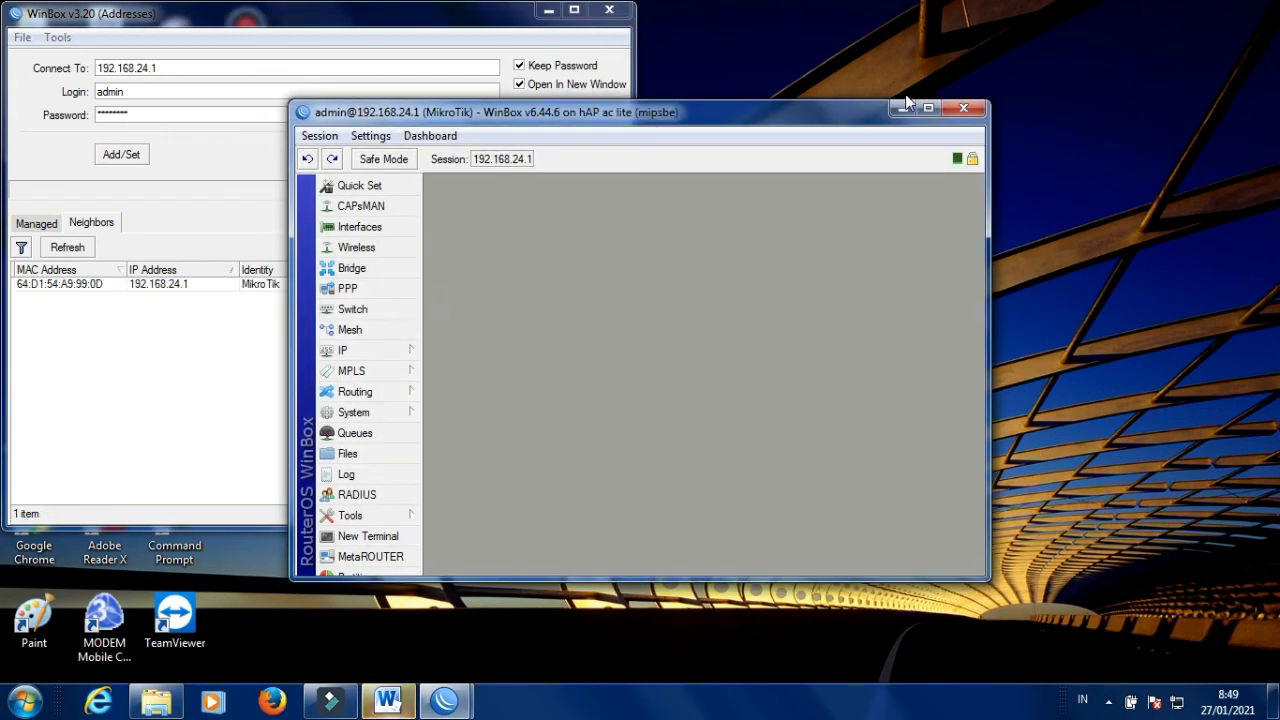
left_click(927, 109)
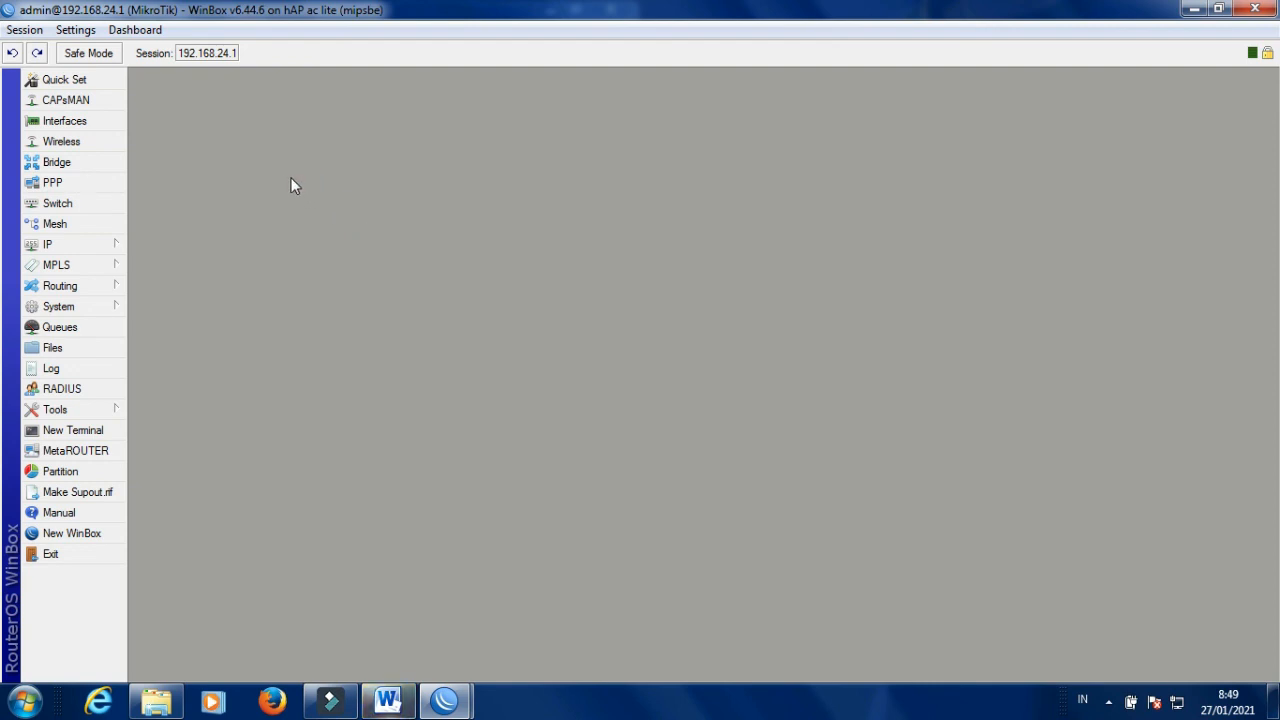
left_click(88, 313)
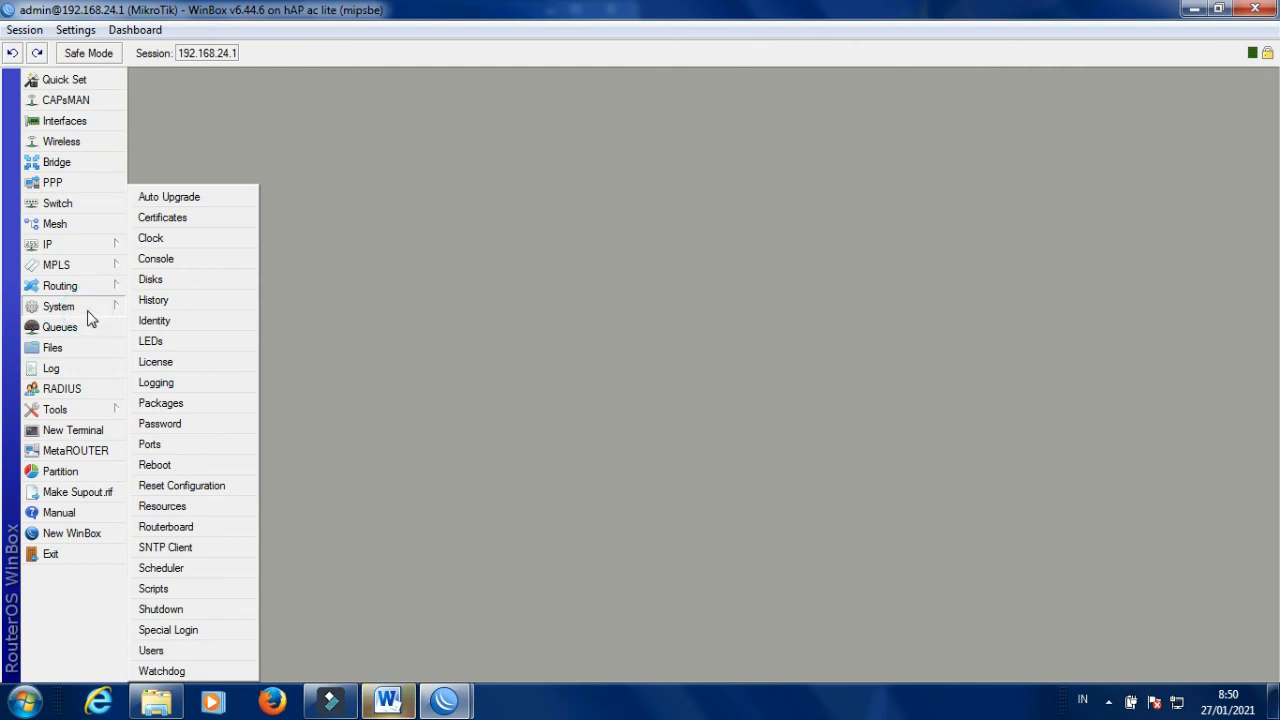
left_click(205, 424)
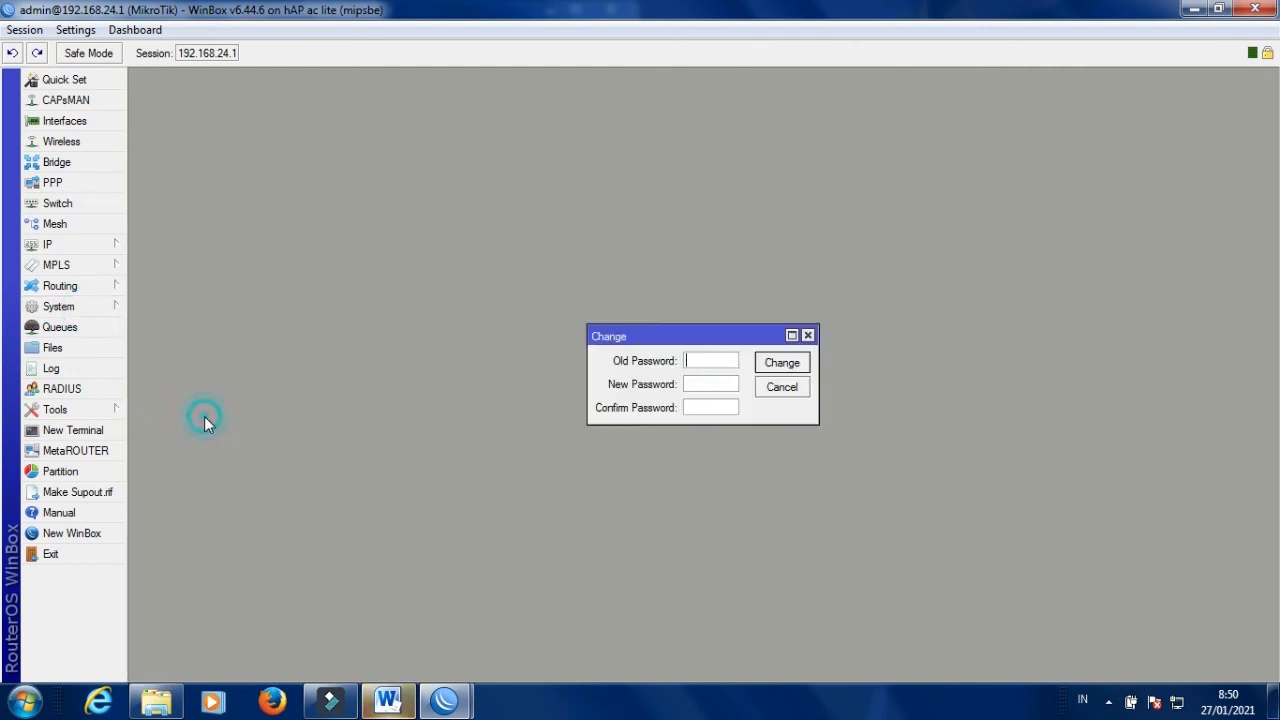
left_click(688, 384)
left_click(696, 363)
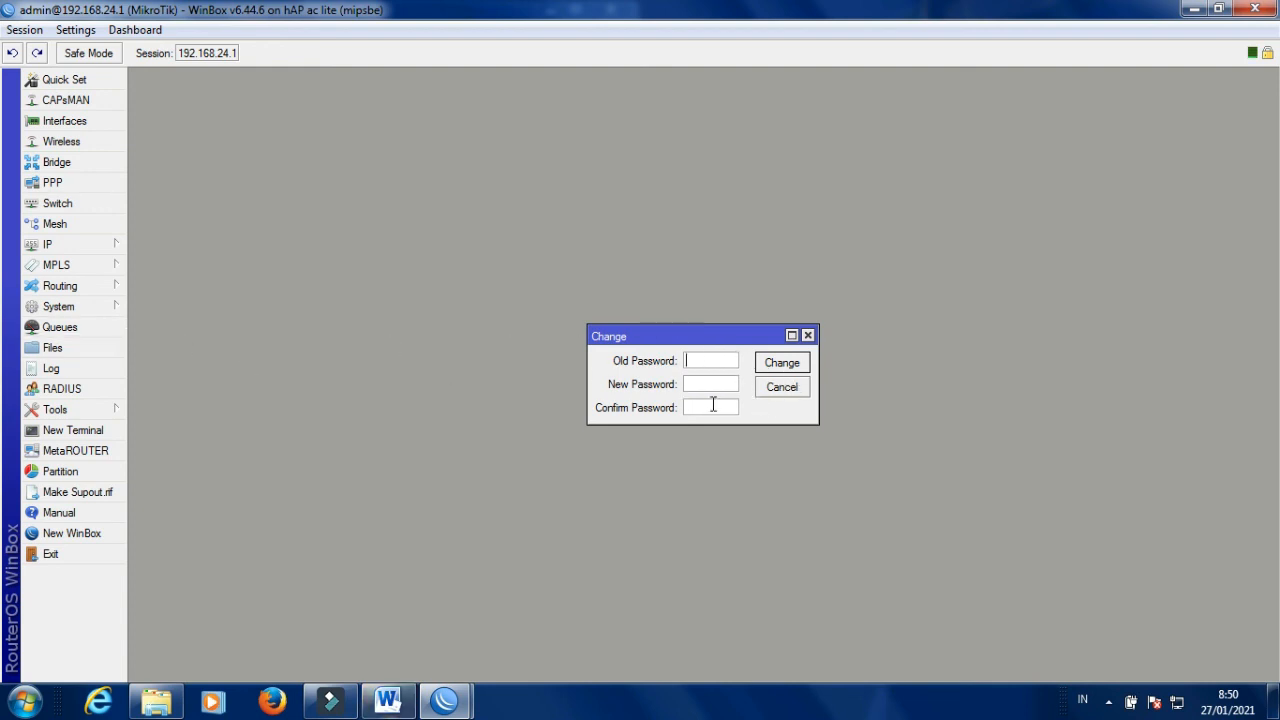
left_click(808, 336)
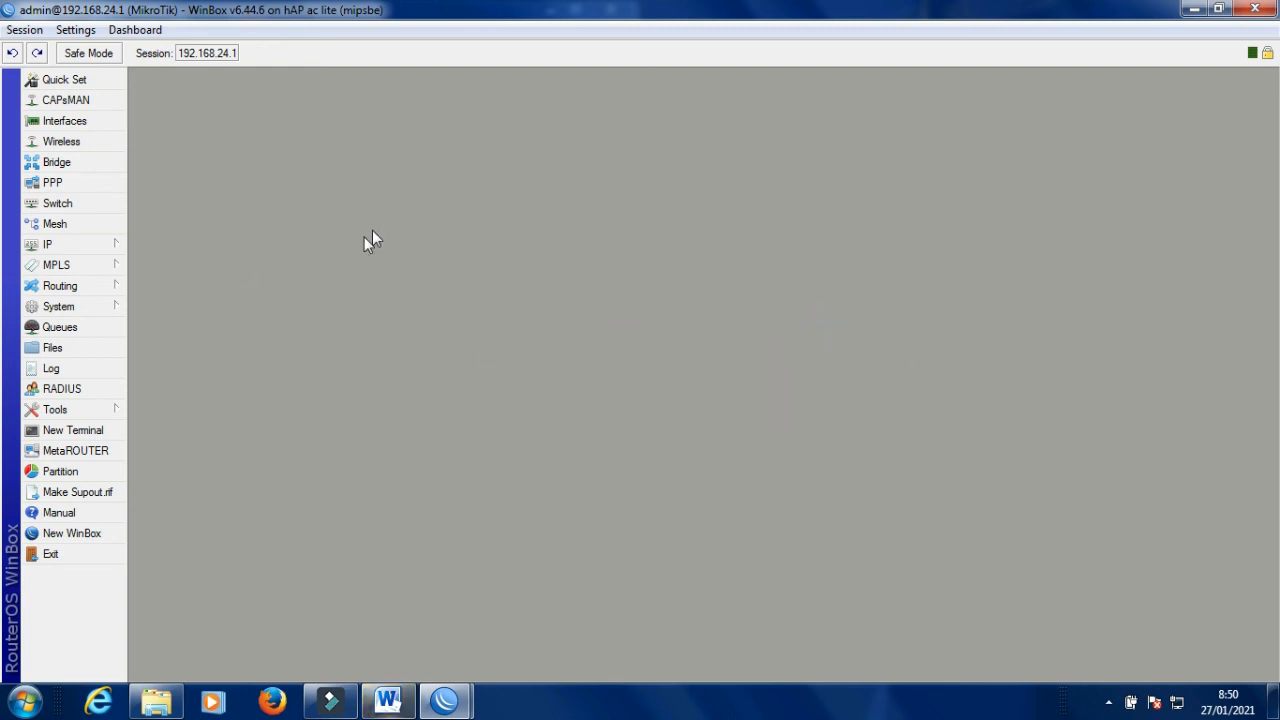